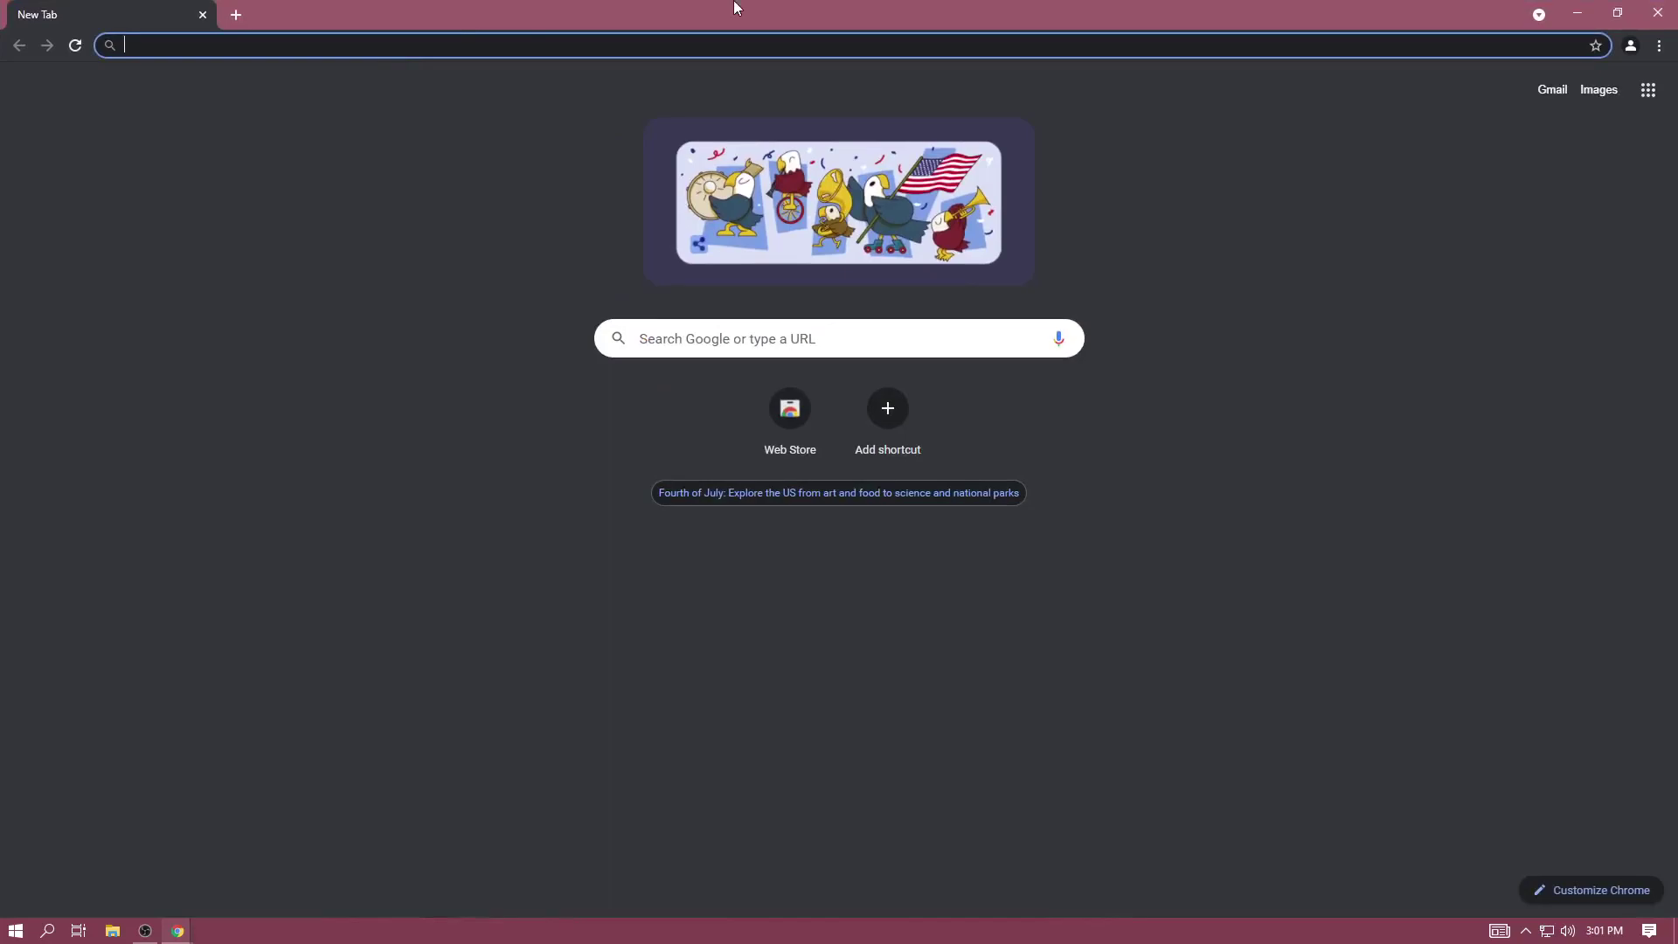
Step: Search Google for 'fivem fourms' and open the Cfx.re Community forum result
type("fourms")
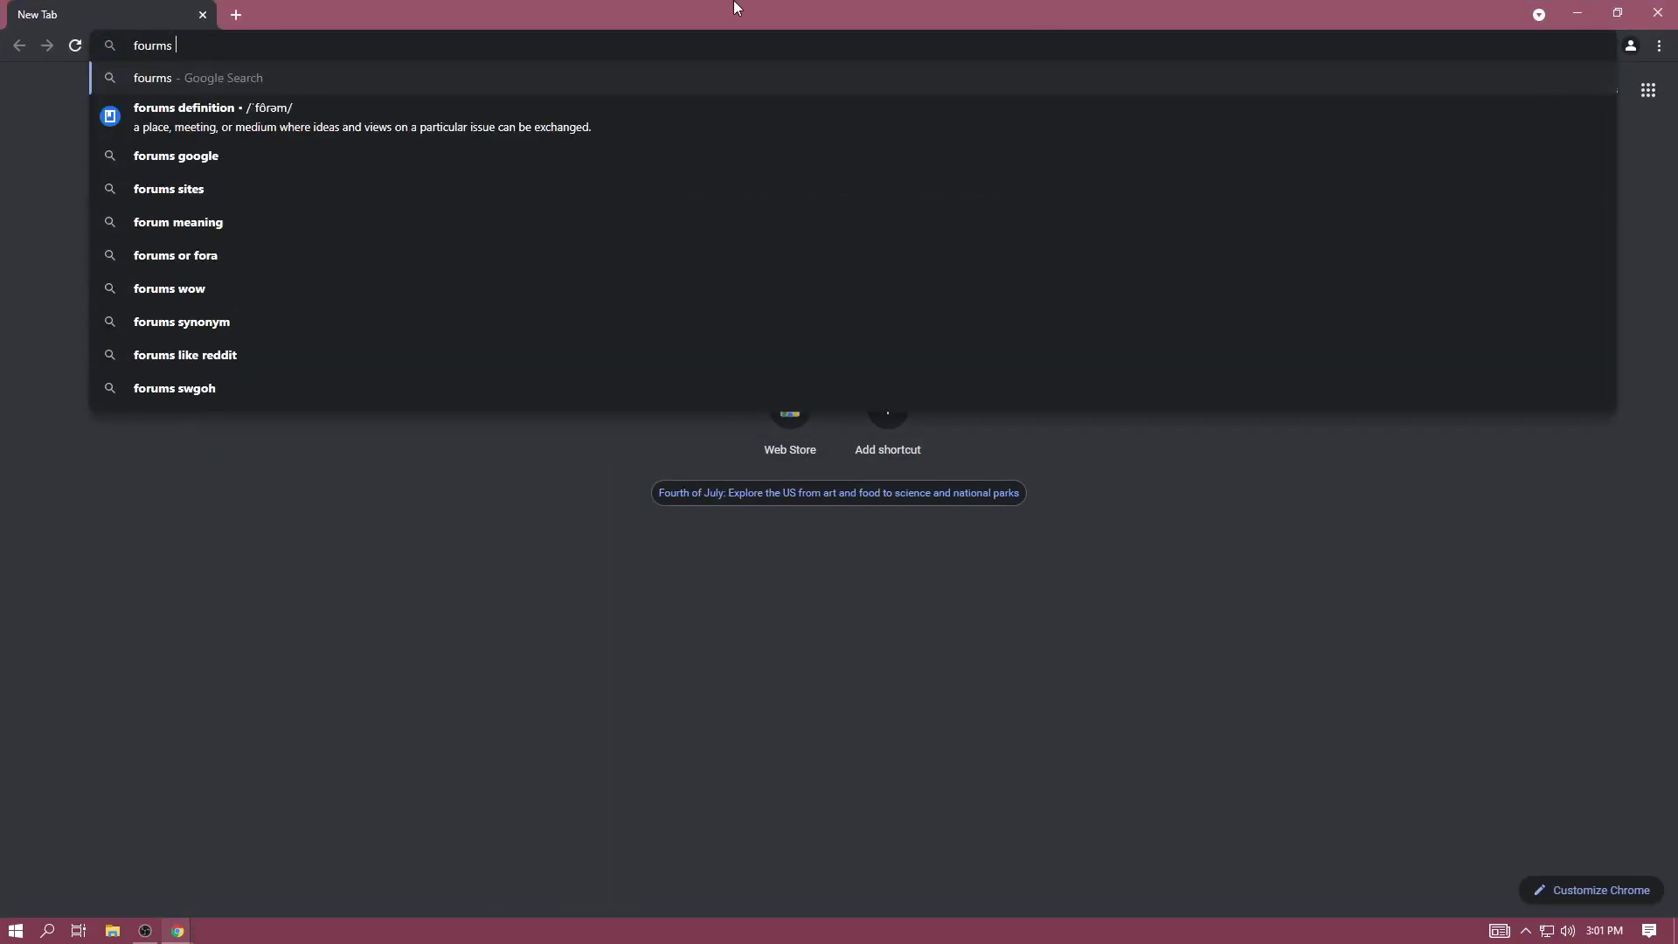
key("ctrl+a")
type("fivem fourms")
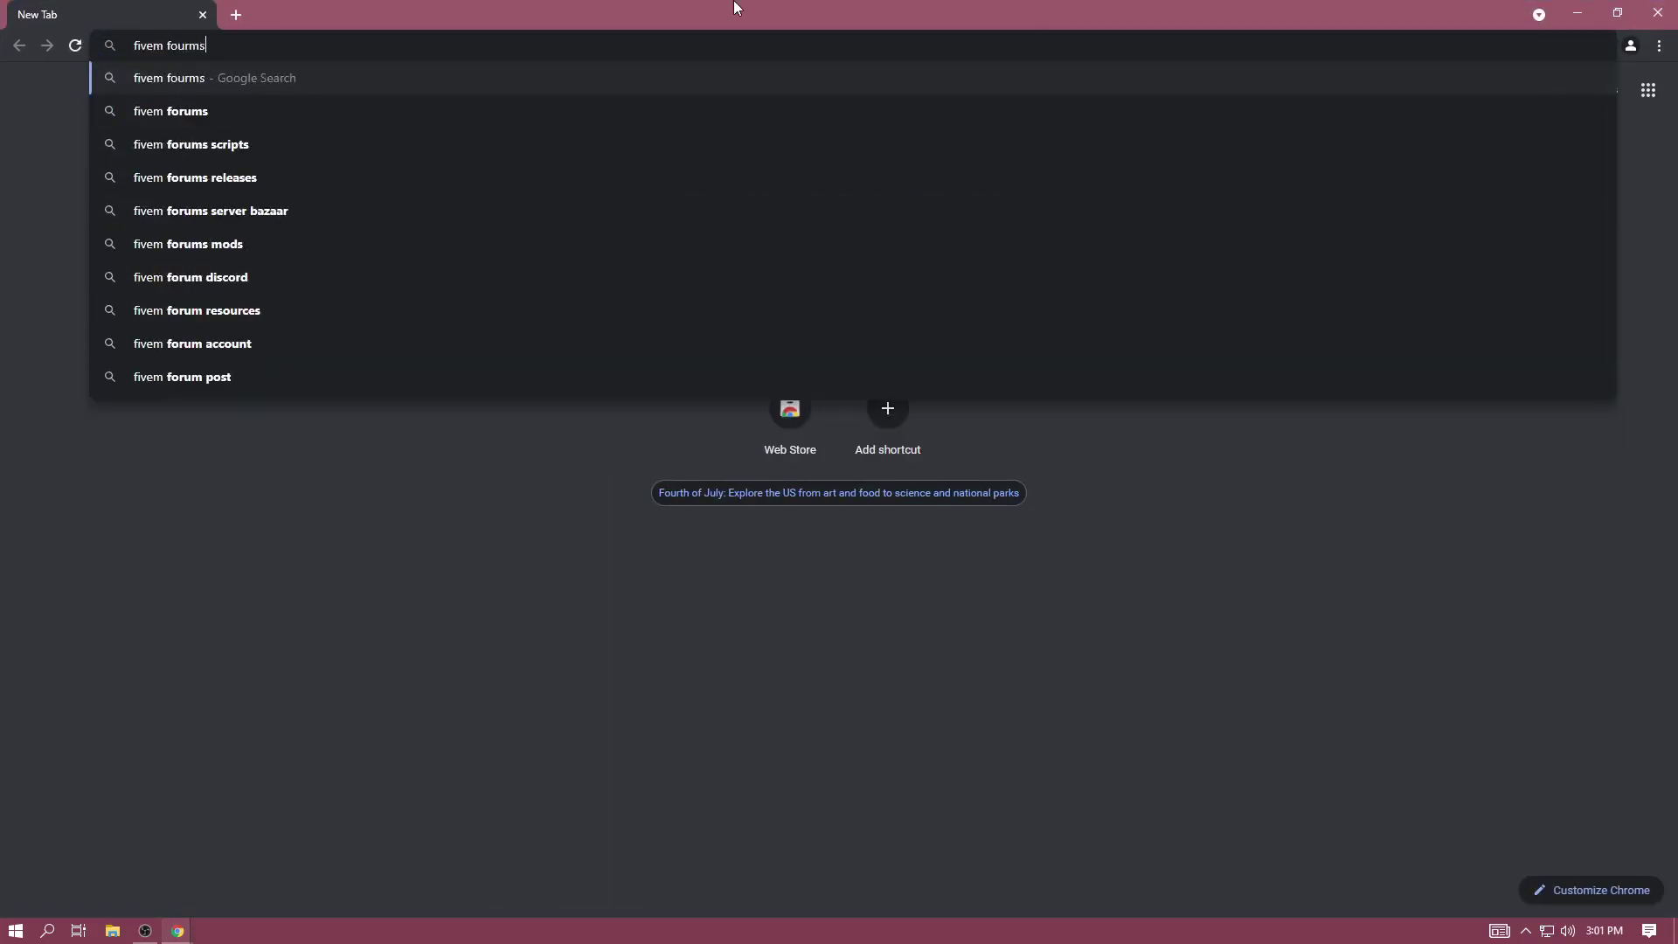
key("Return")
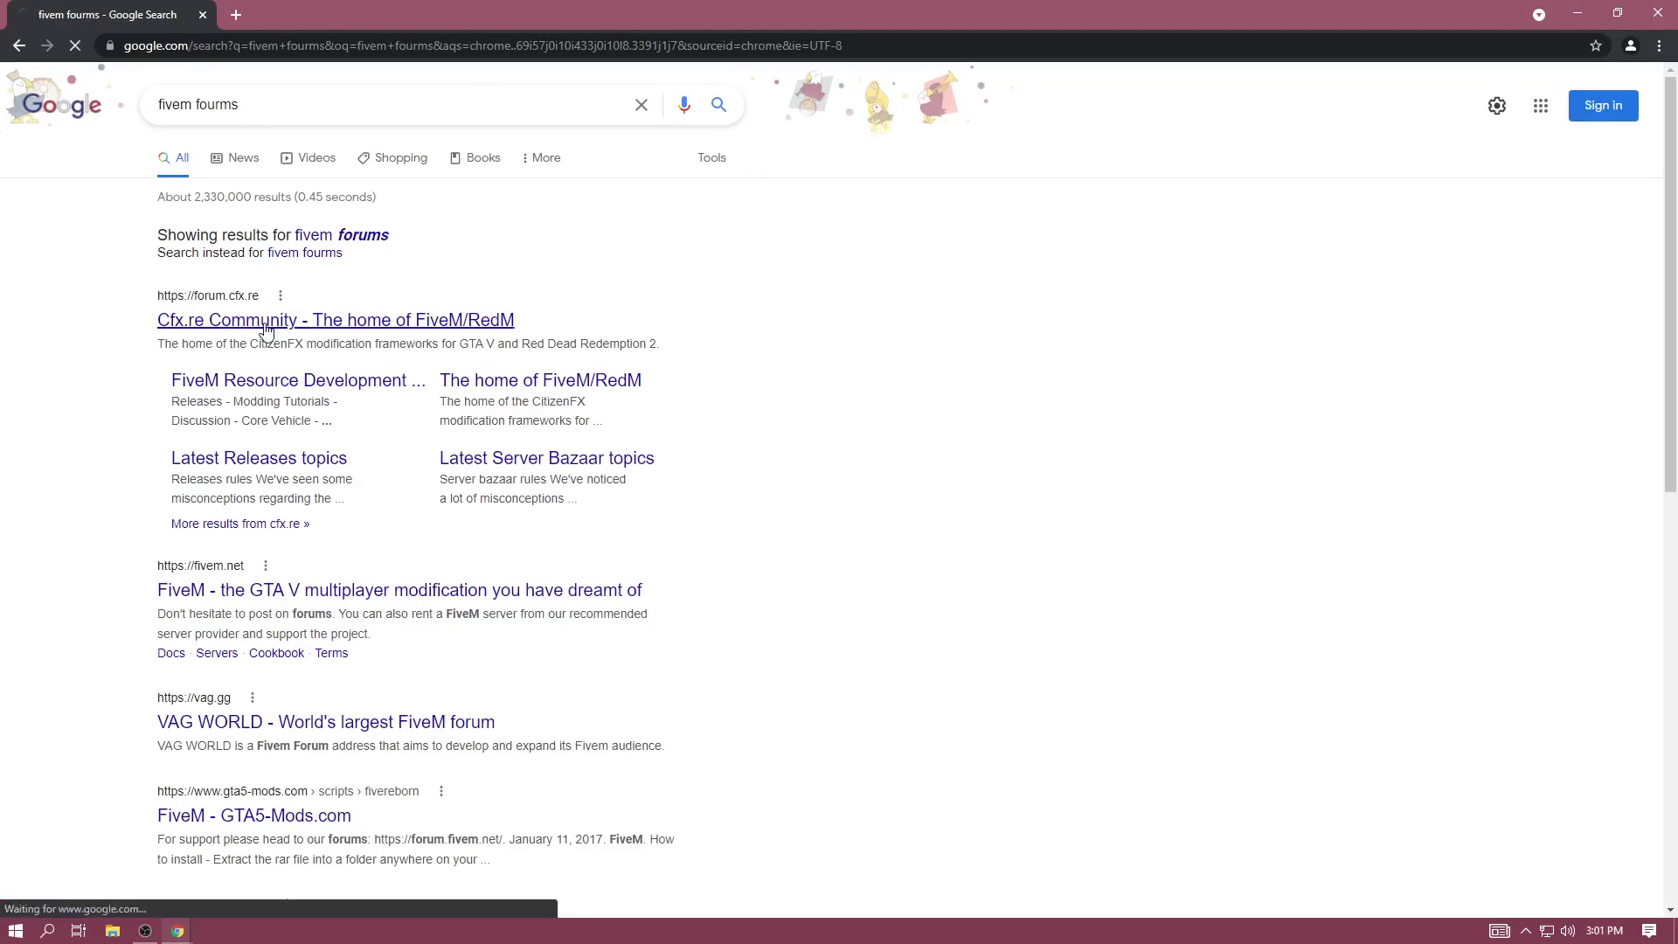
left_click(267, 331)
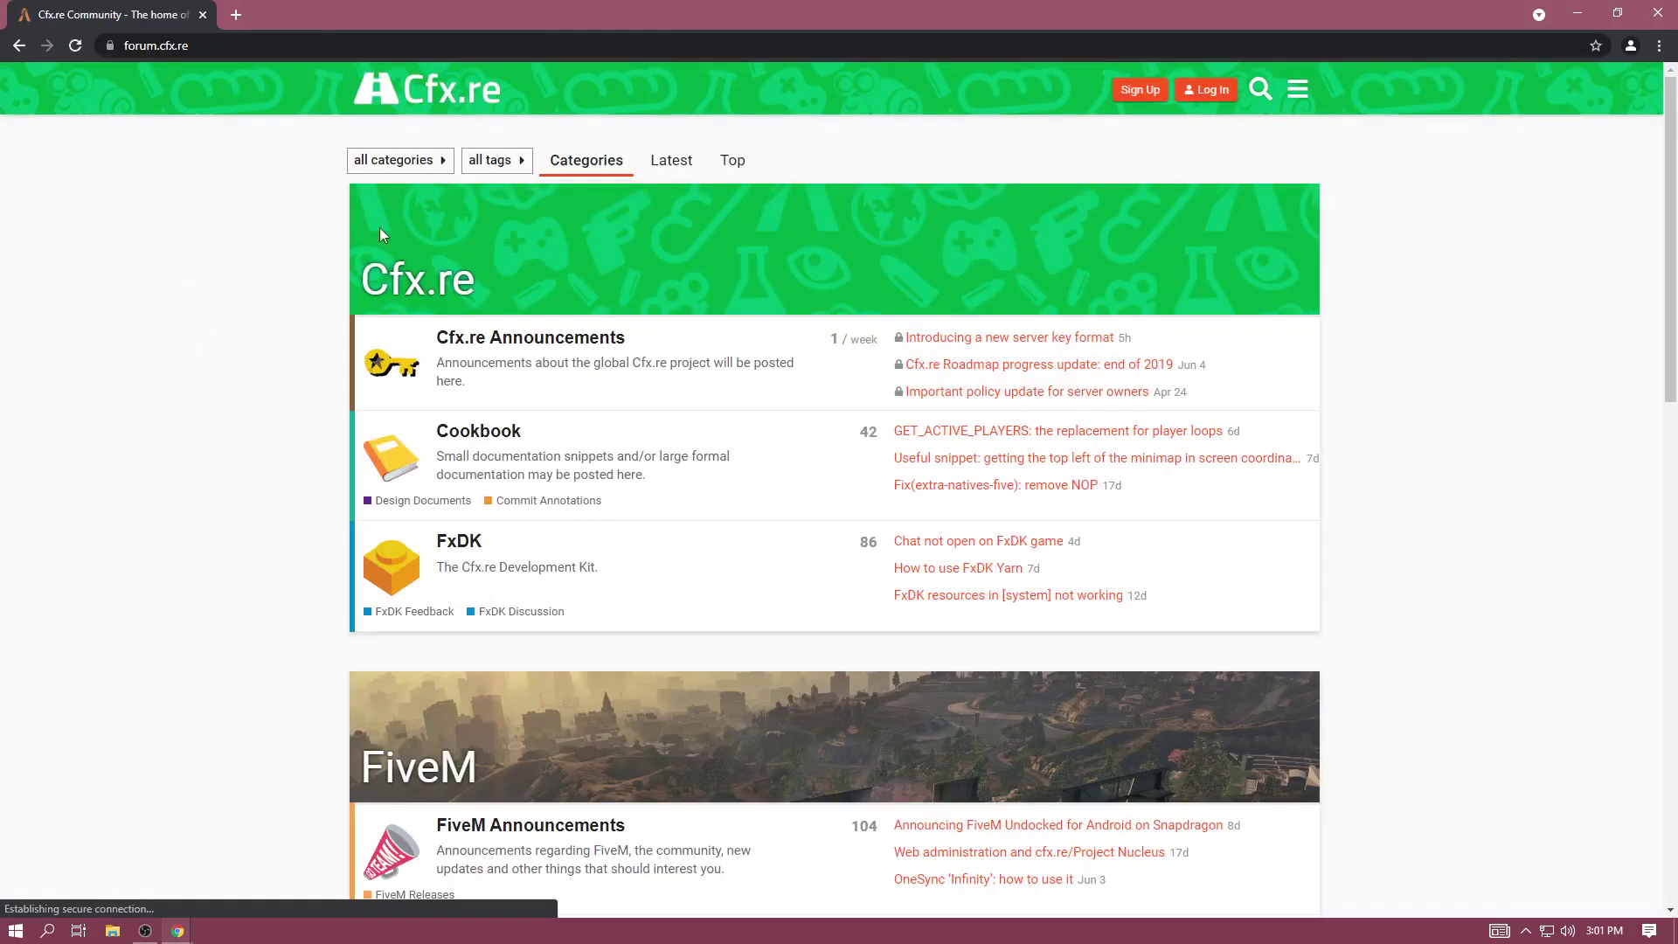
Step: Run a Google search for 'fivem download' from the address bar
left_click(249, 39)
type("fivem download")
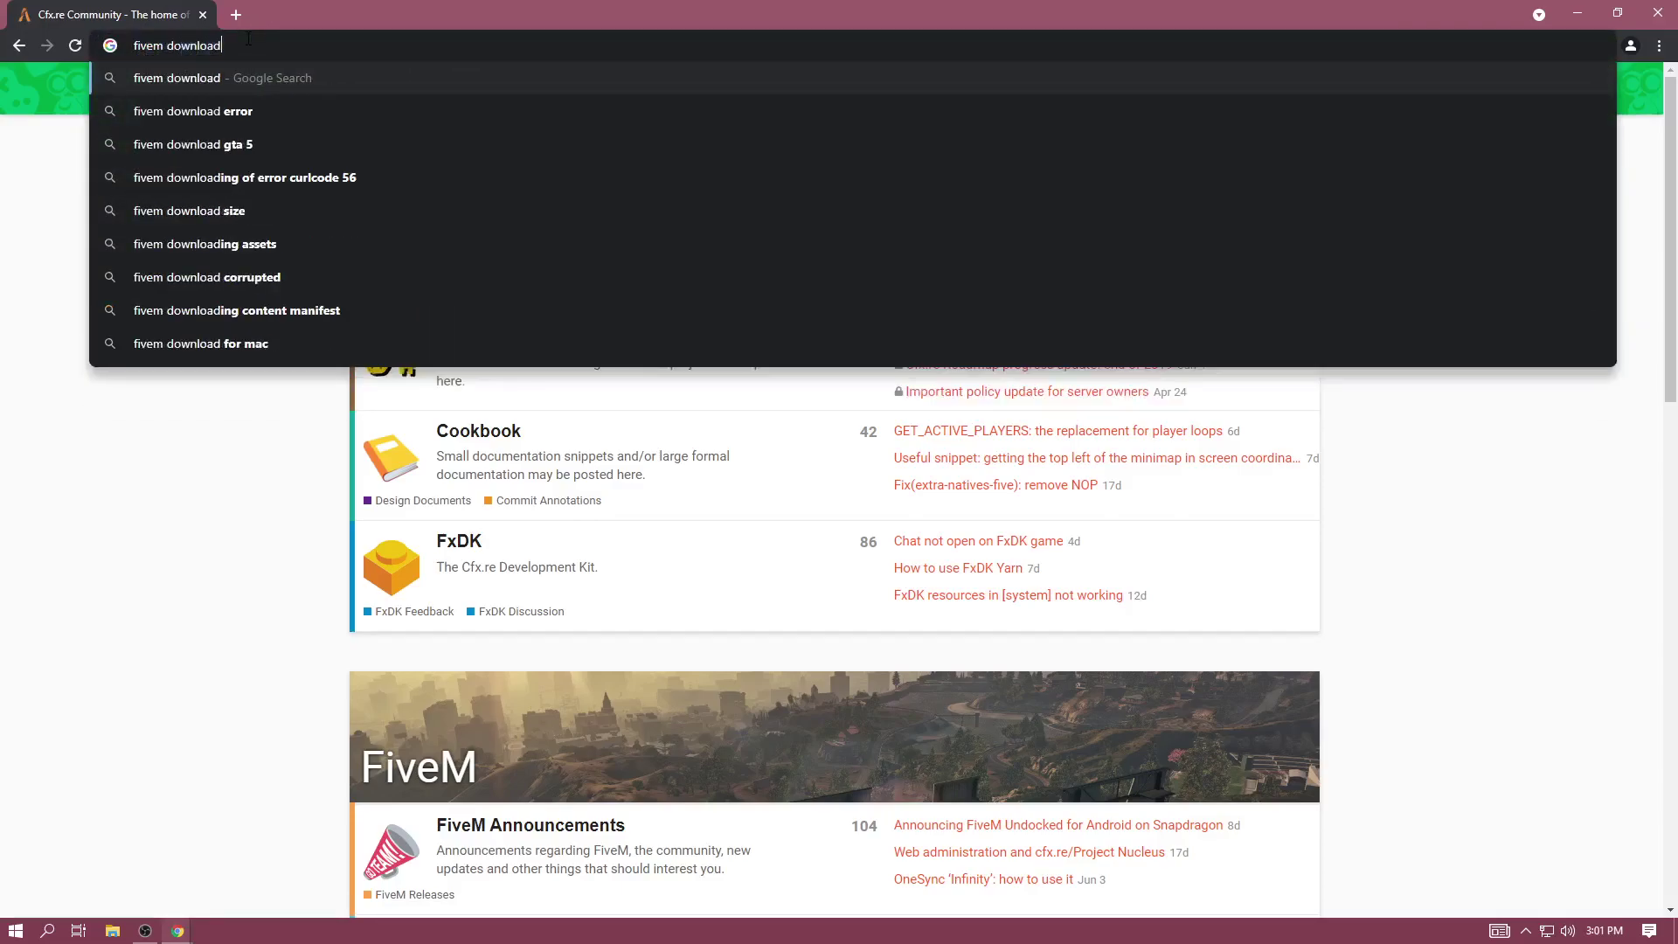
key("Return")
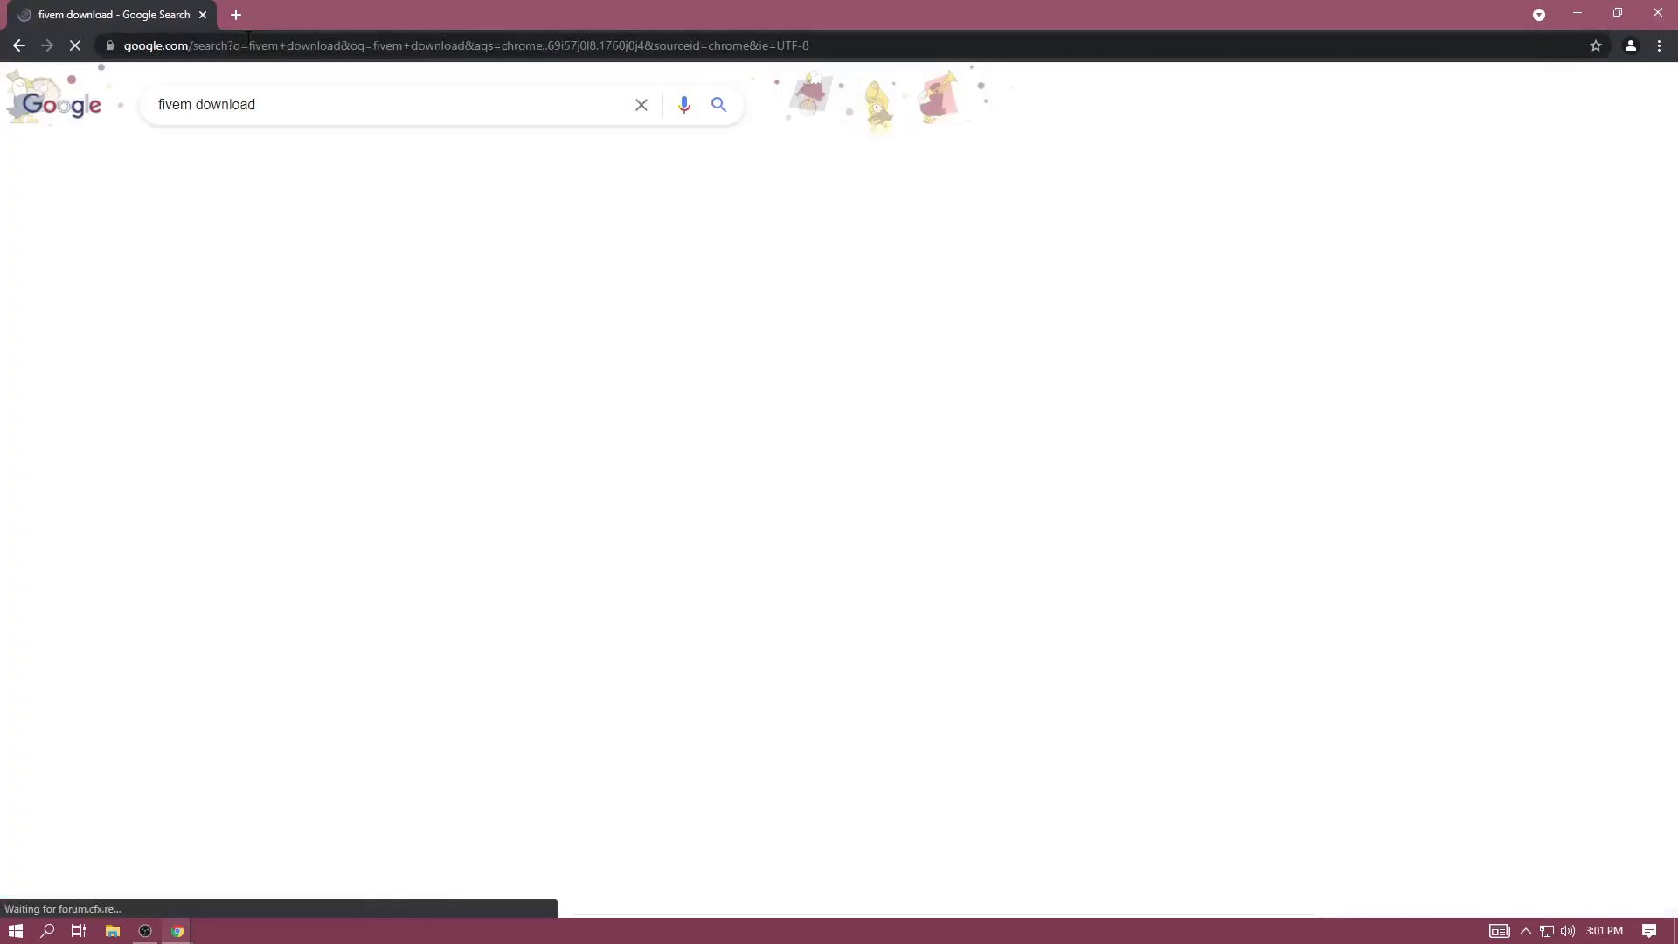
Step: Go from fivem.net's Create Your Own Server page to the 'Setting up a server' docs guide
left_click(172, 250)
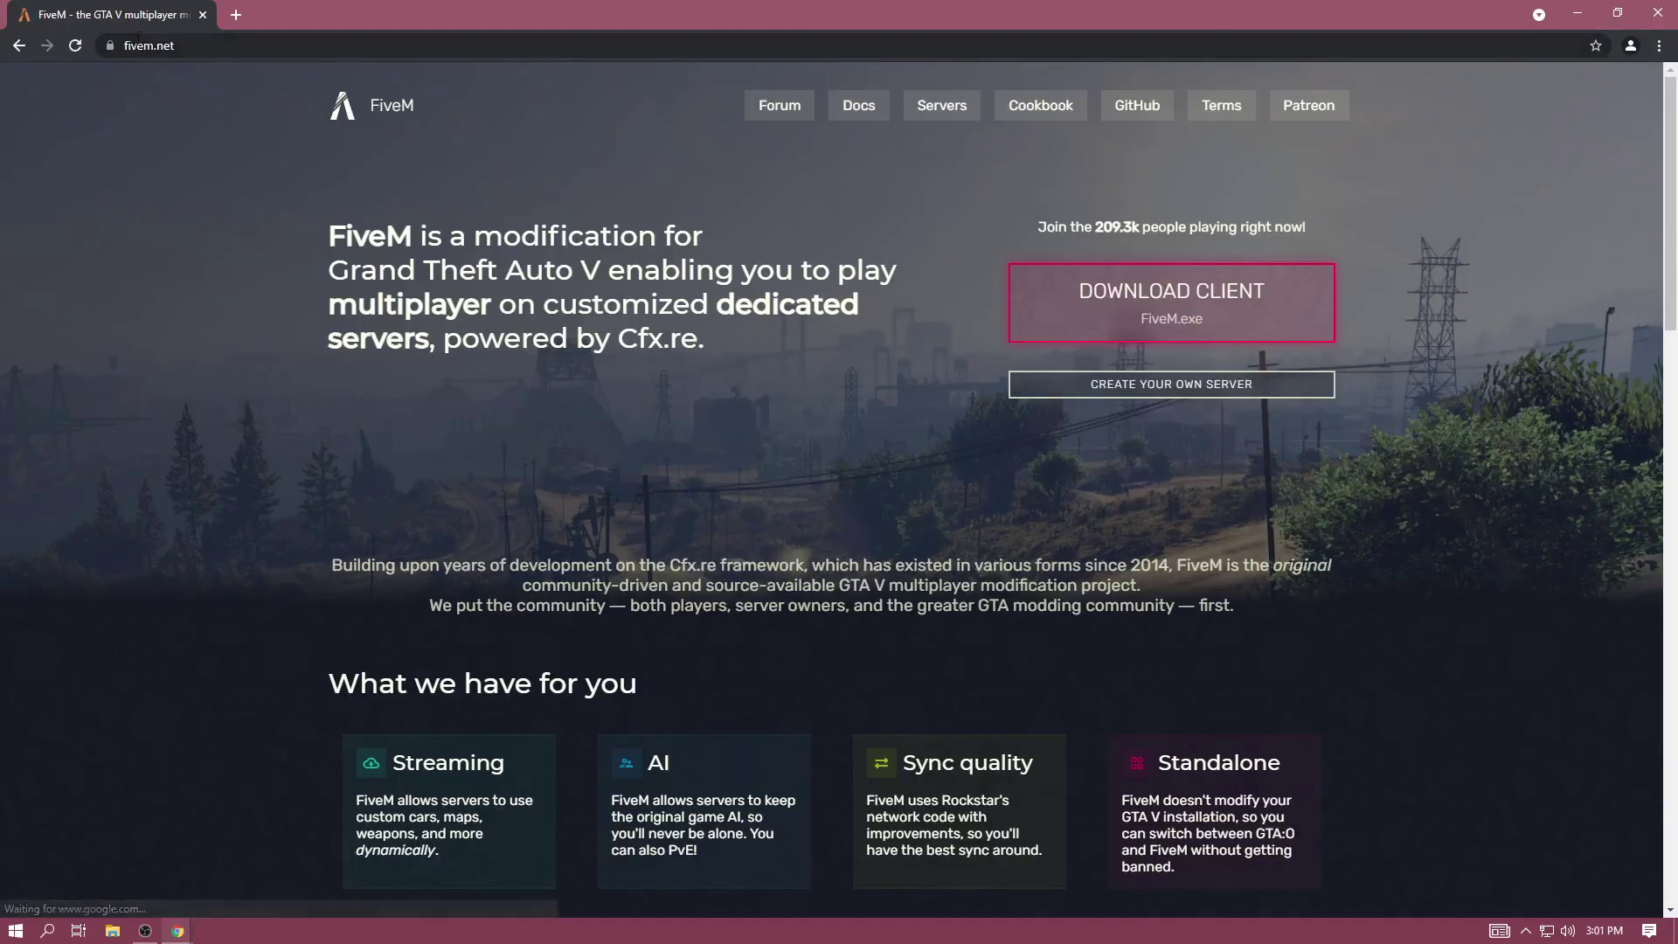
left_click(1136, 387)
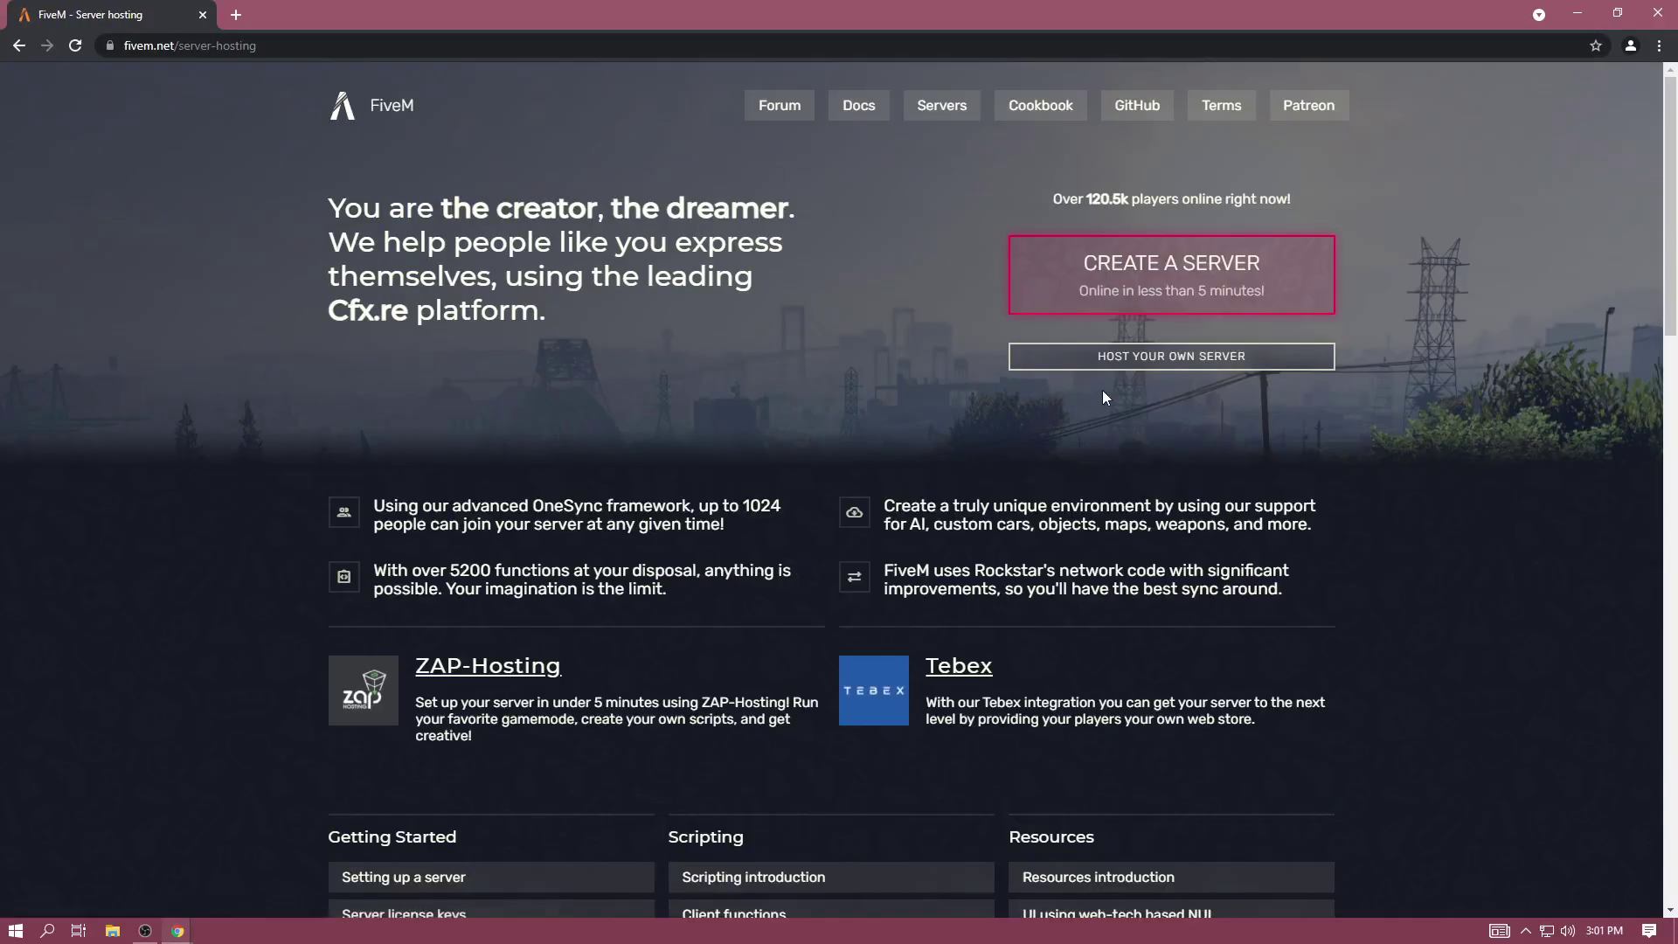
left_click(1124, 370)
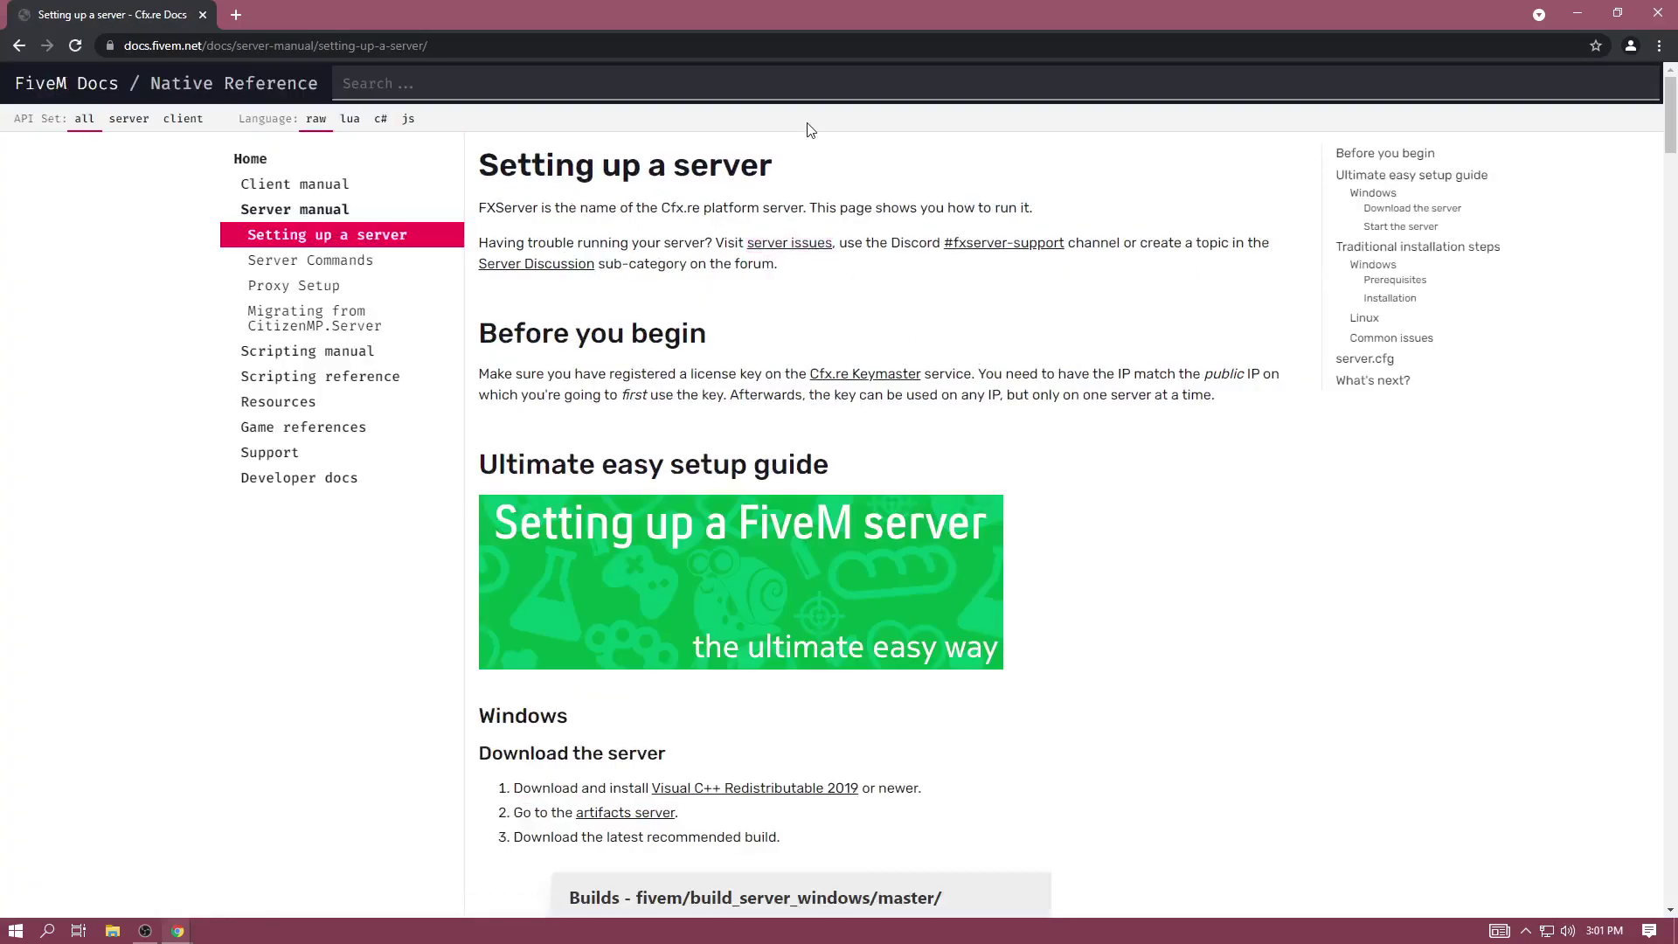
Step: Open the Cfx.re Keymaster and the Visual C++ Redistributable download in new tabs
right_click(855, 374)
left_click(635, 341)
right_click(881, 374)
left_click(949, 386)
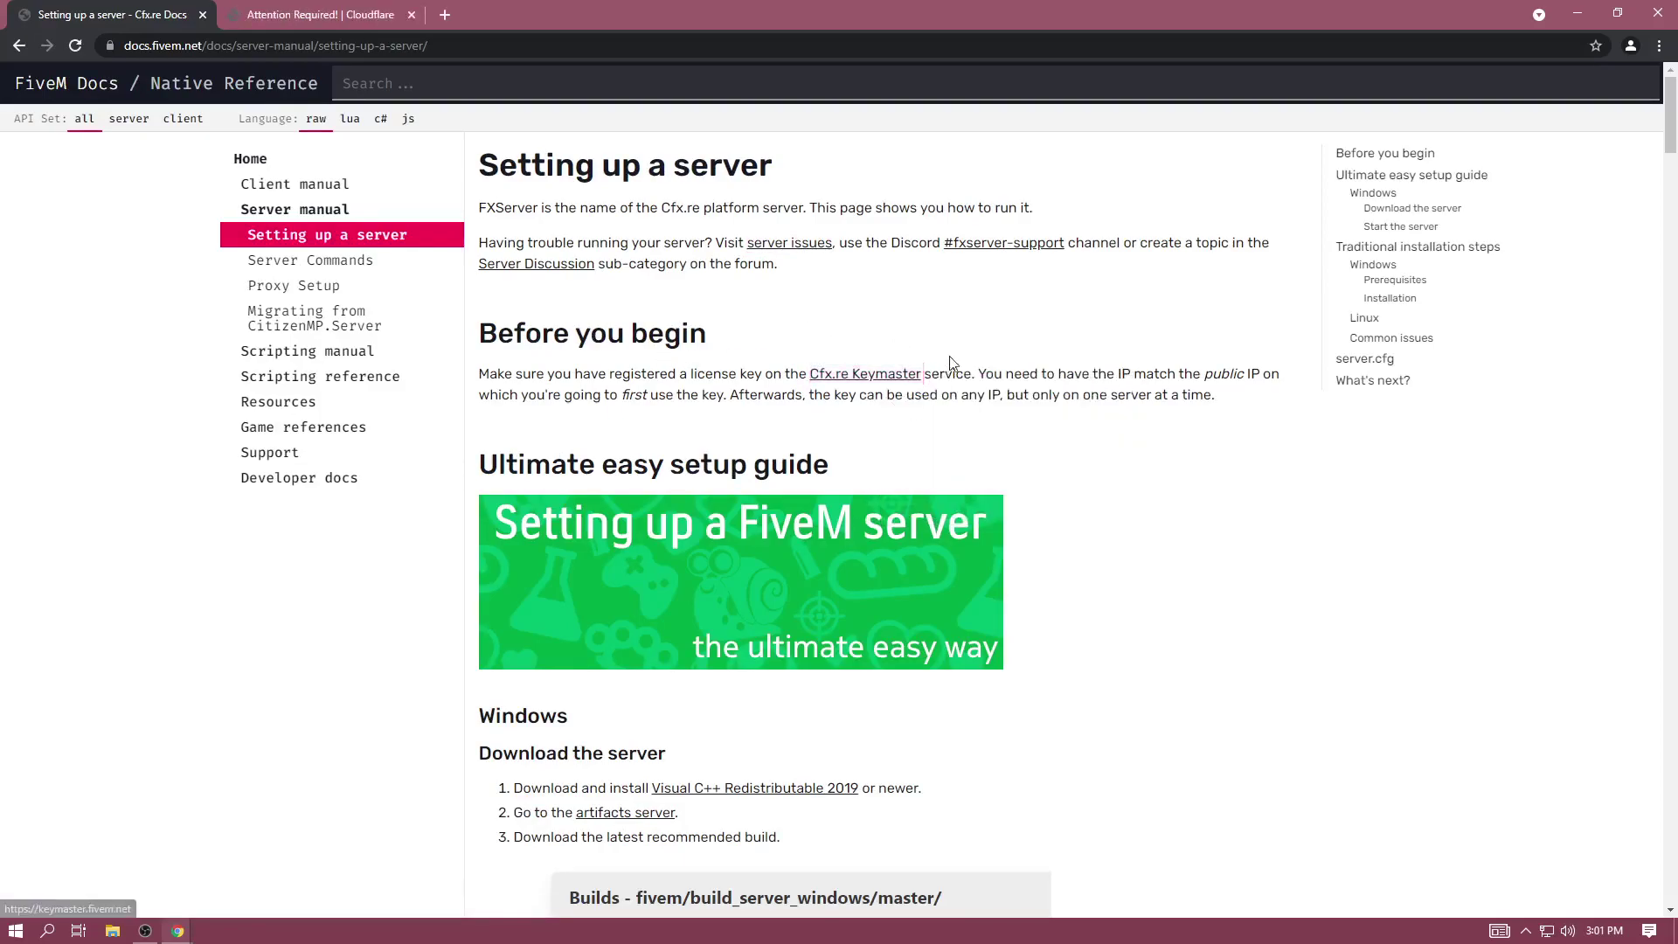
scroll(623, 241, "down", 5)
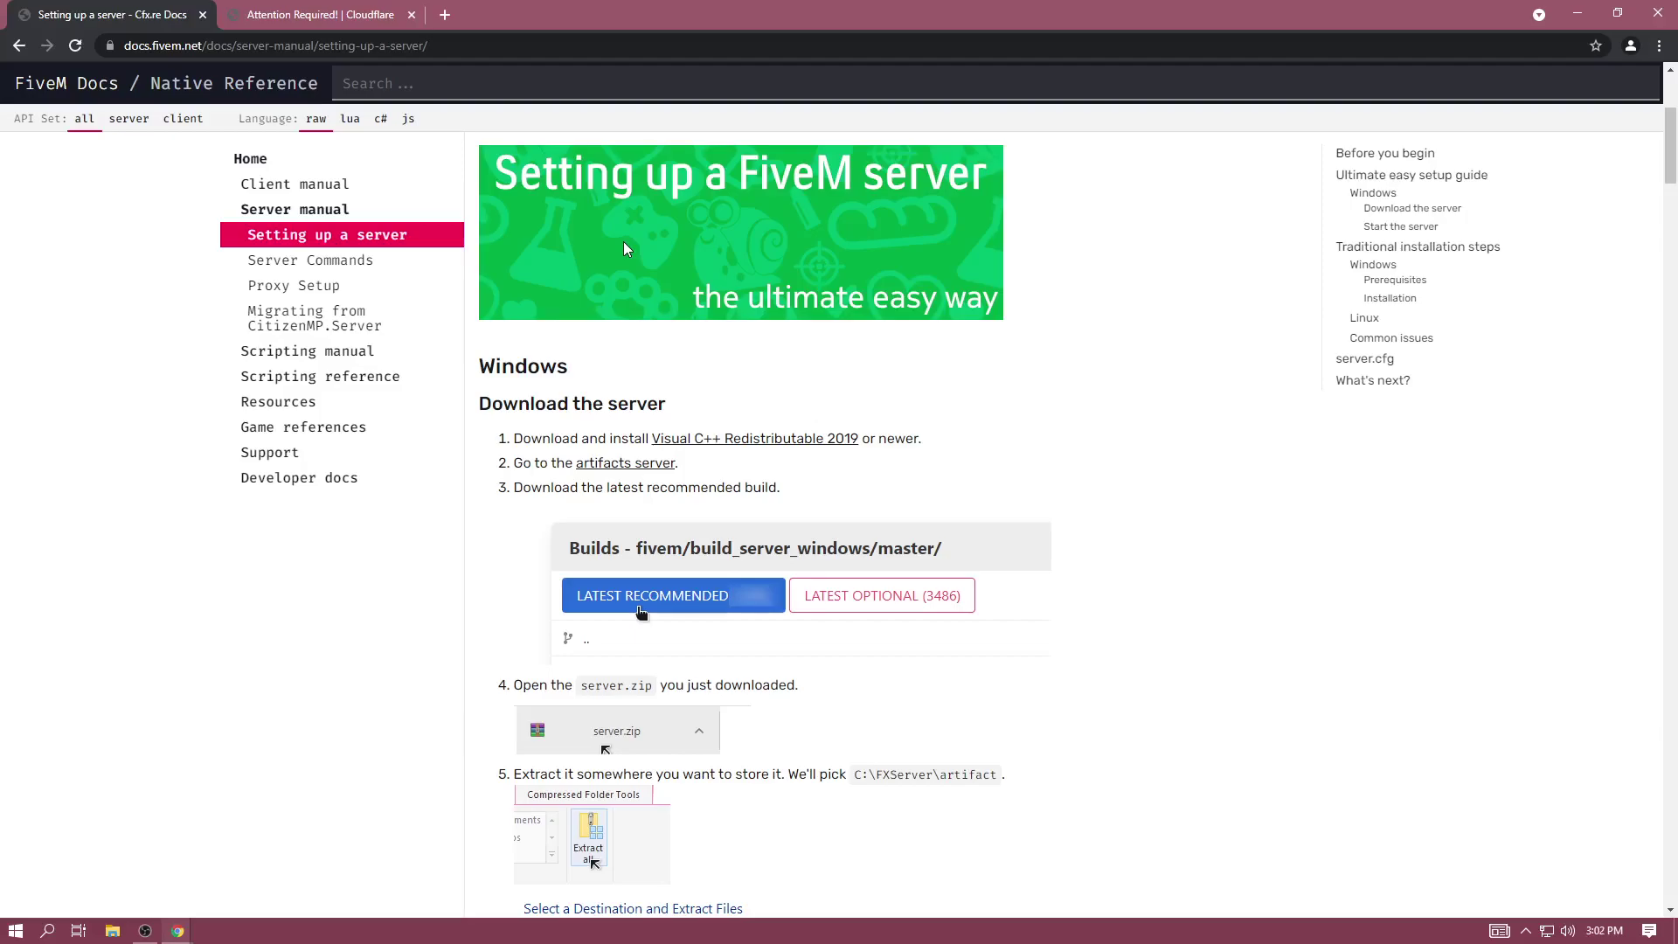
right_click(689, 351)
left_click(750, 361)
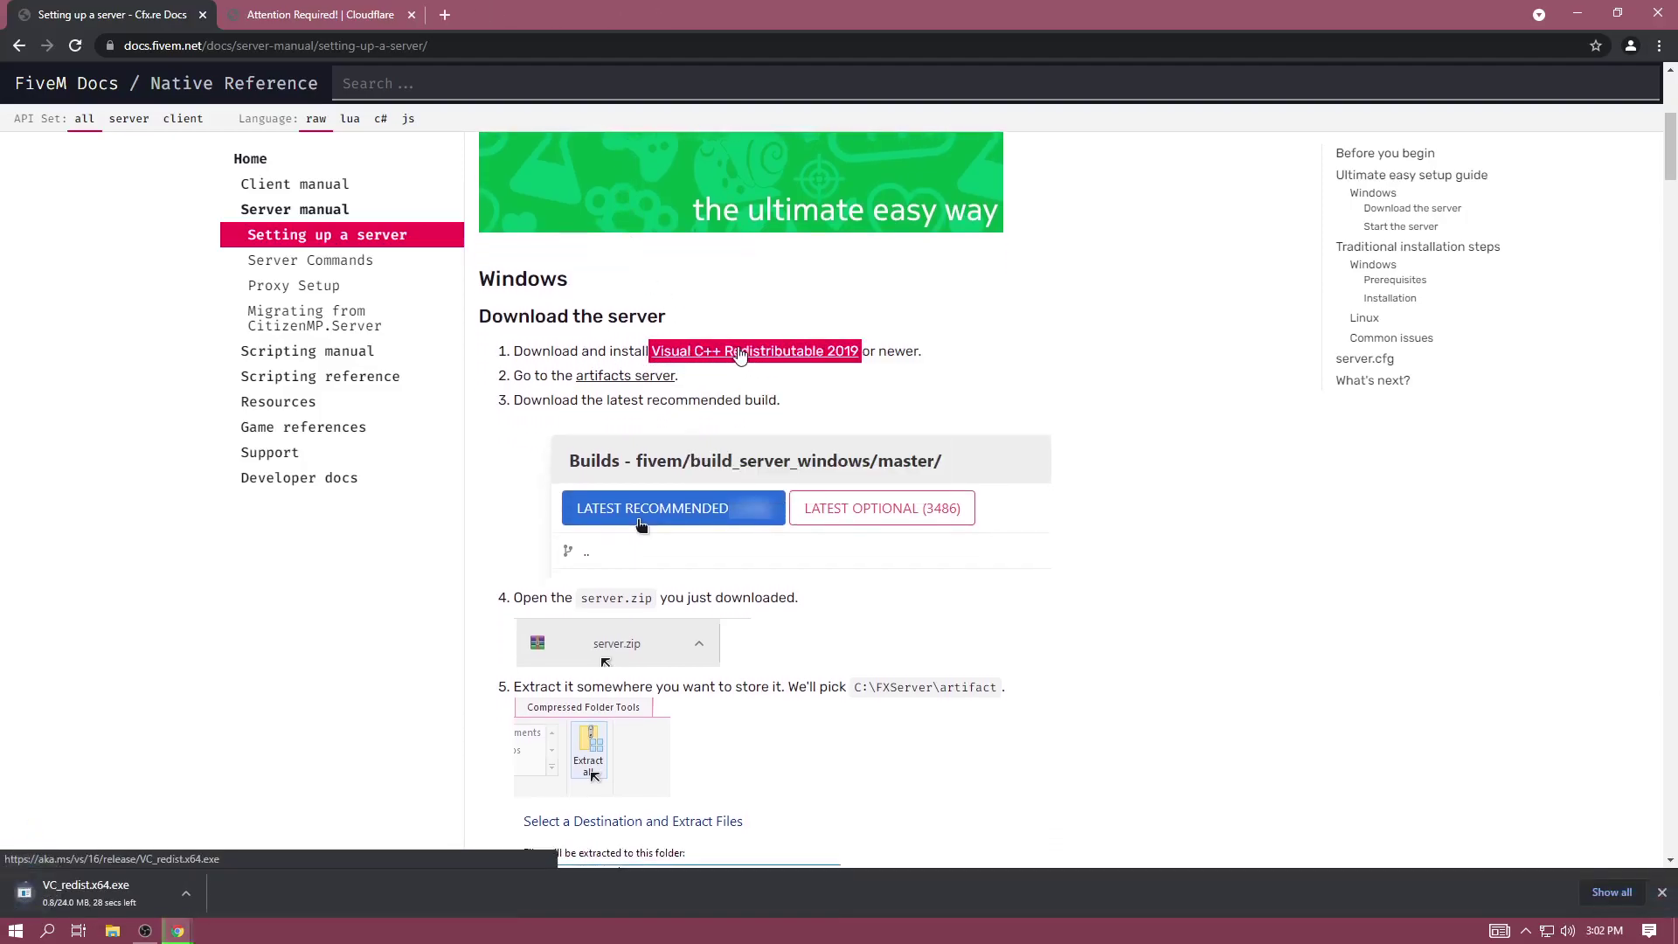
Step: Open the artifacts server page in a new tab and close an extra Cfx.re Community tab
right_click(647, 378)
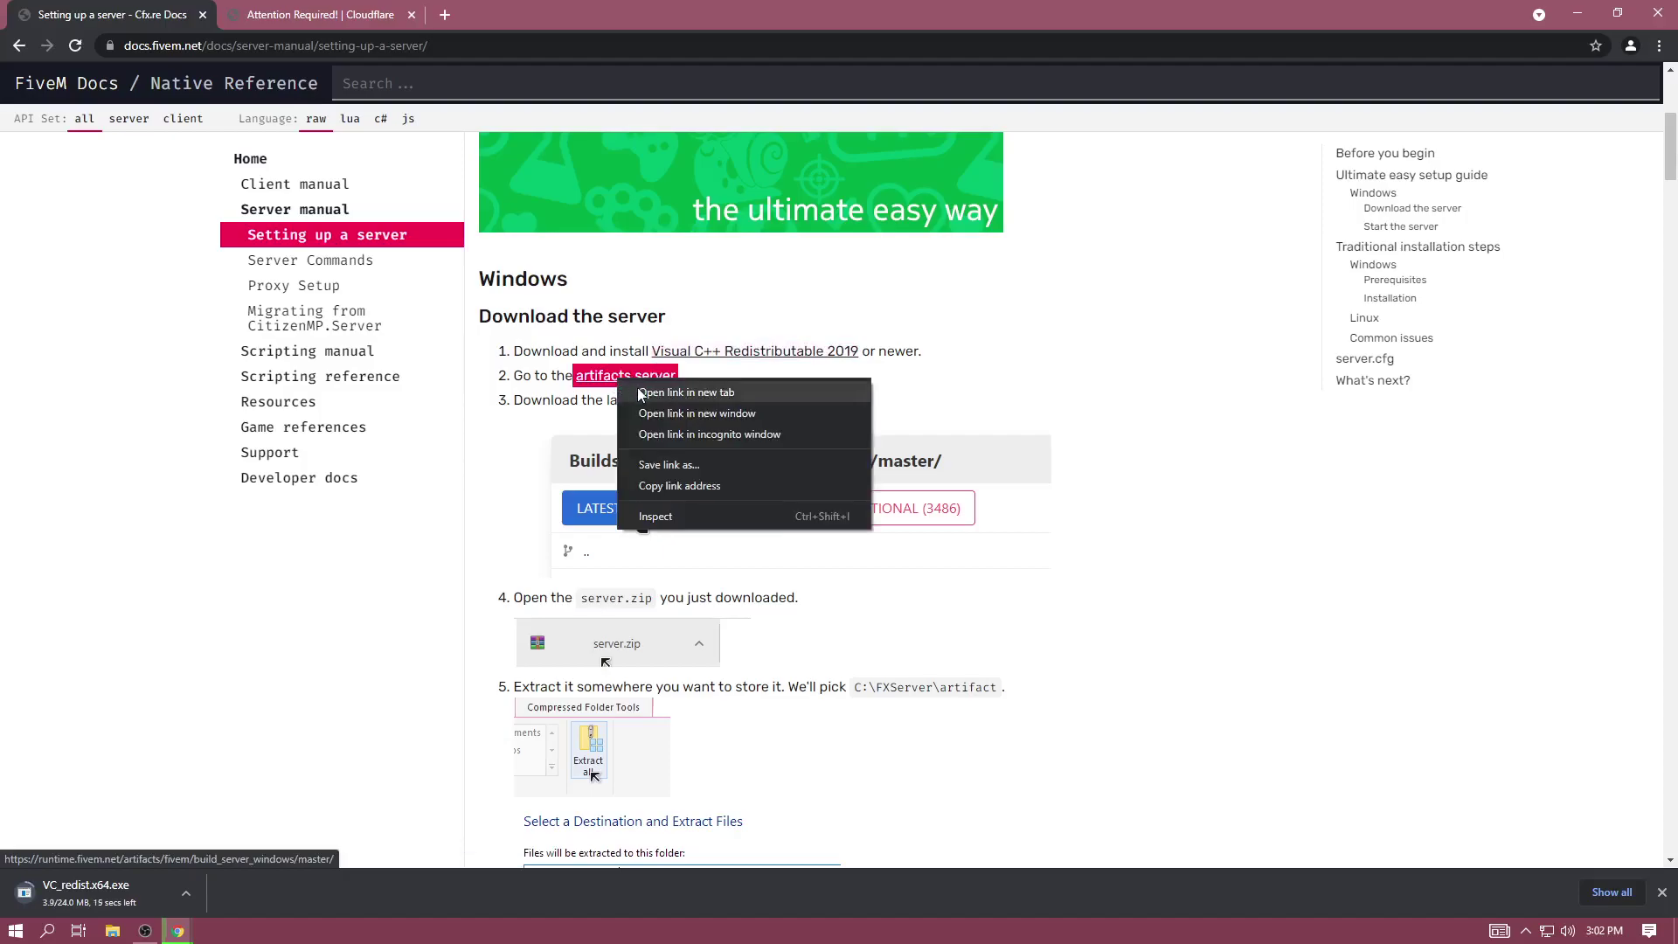
left_click(681, 389)
scroll(686, 367, "down", 1)
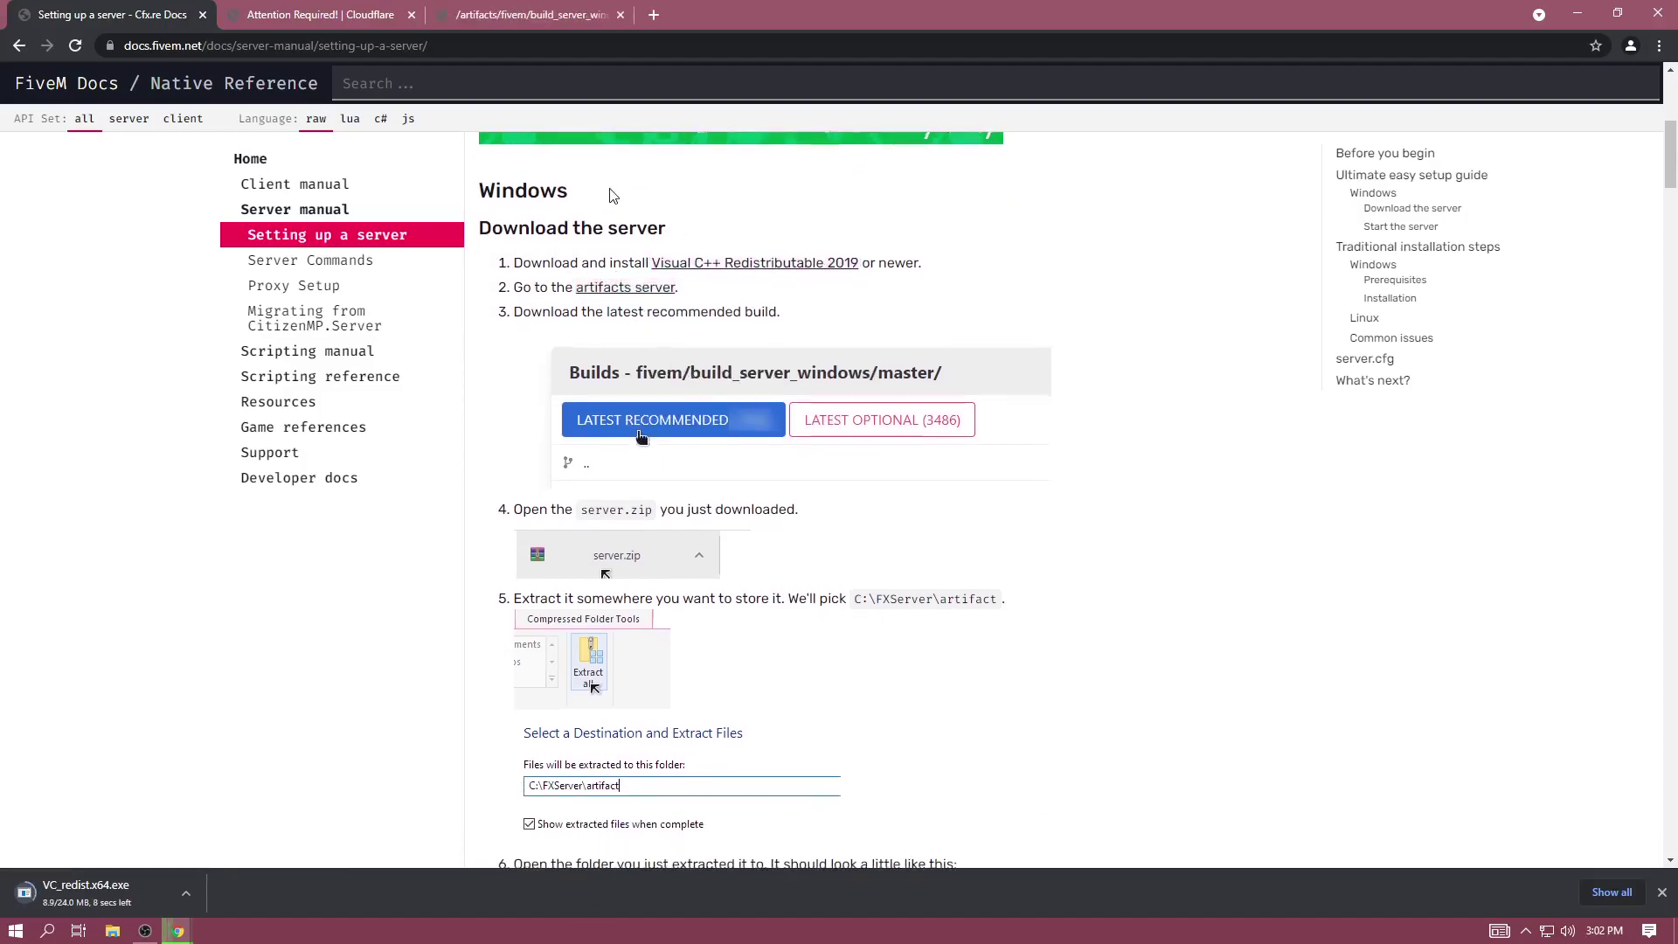
scroll(620, 228, "down", 9)
scroll(628, 248, "down", 15)
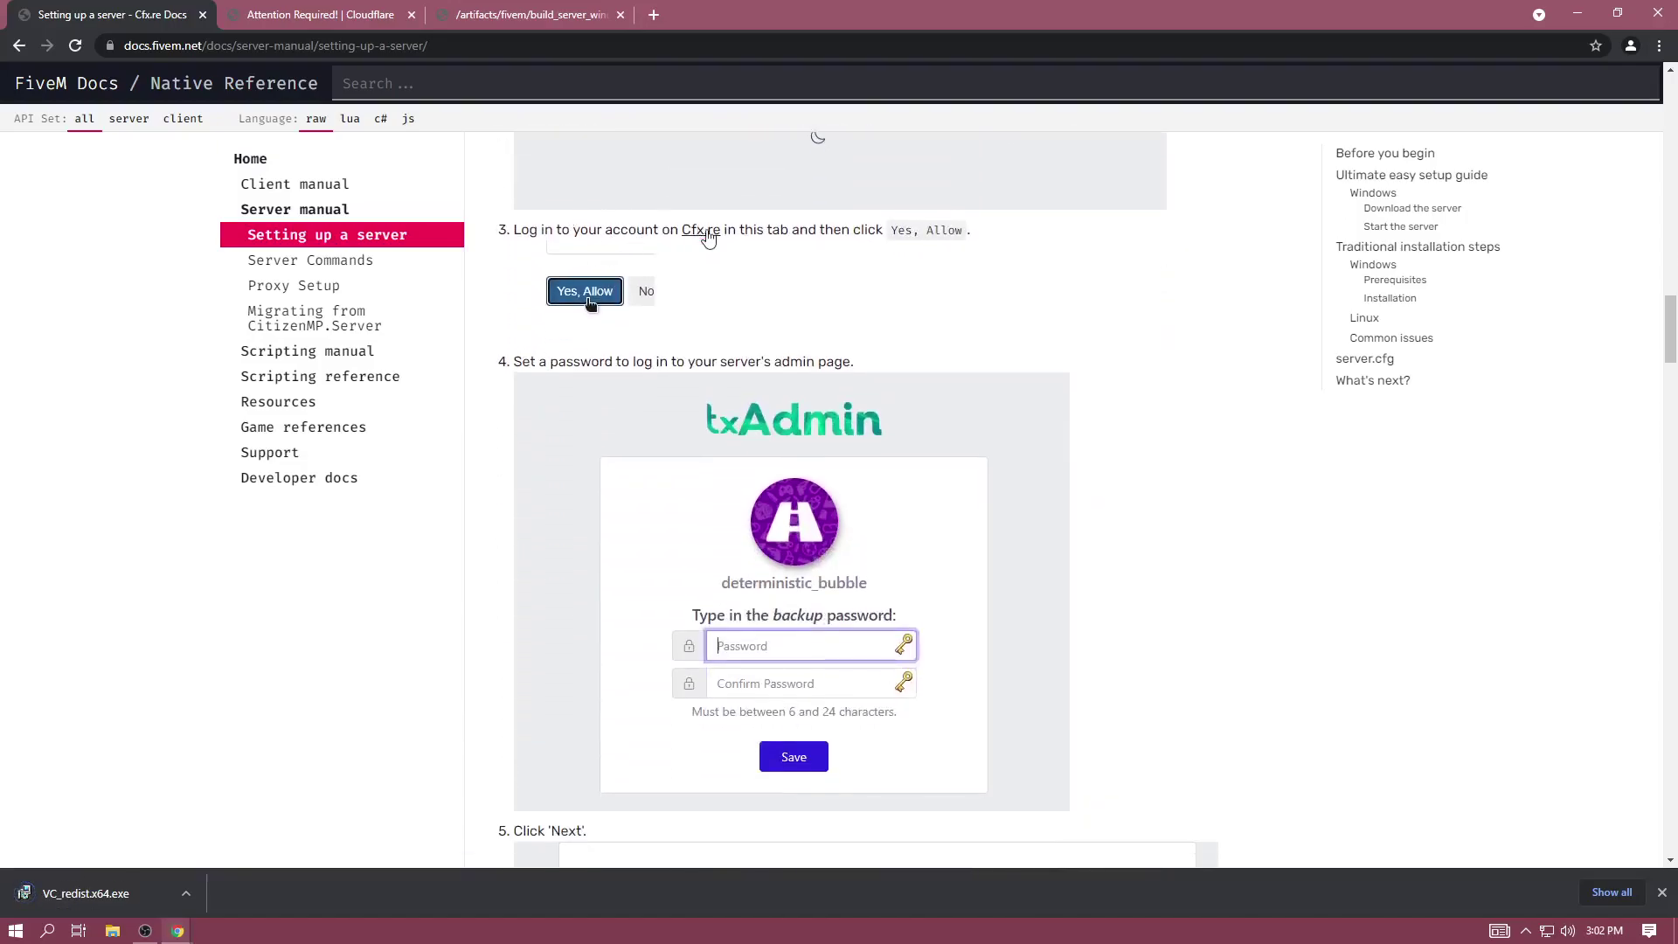
right_click(703, 231)
left_click(742, 245)
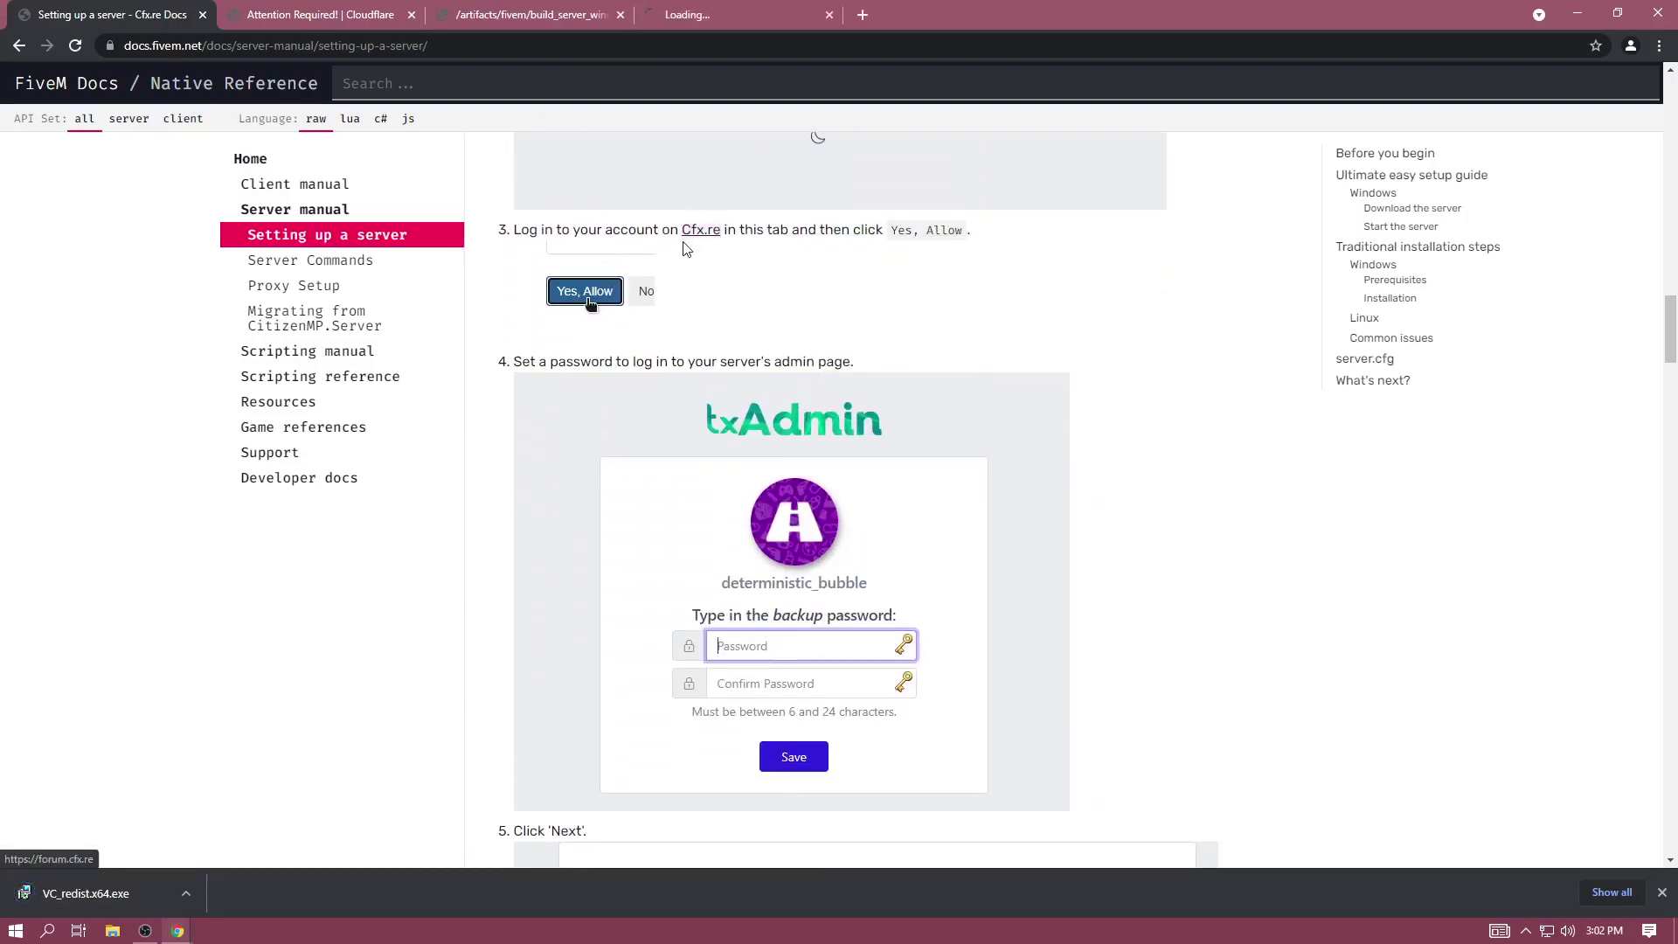
left_click(829, 15)
Step: Open the cfx-server-data repository in a new tab
scroll(722, 256, "down", 2)
scroll(722, 252, "down", 15)
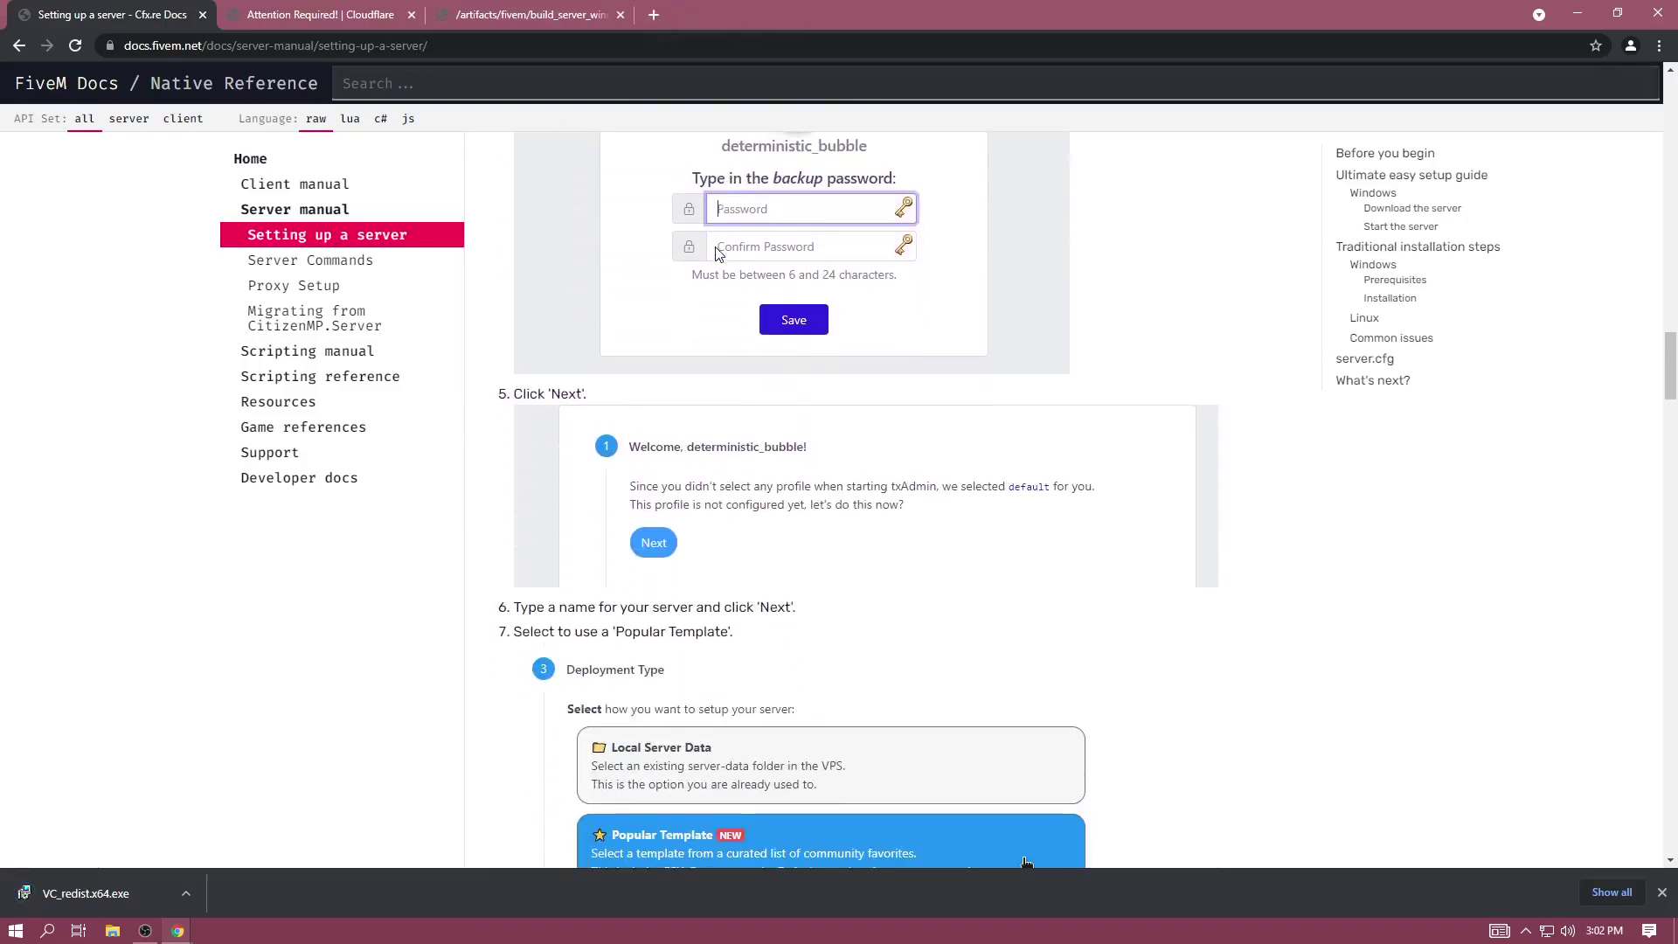
scroll(714, 250, "down", 20)
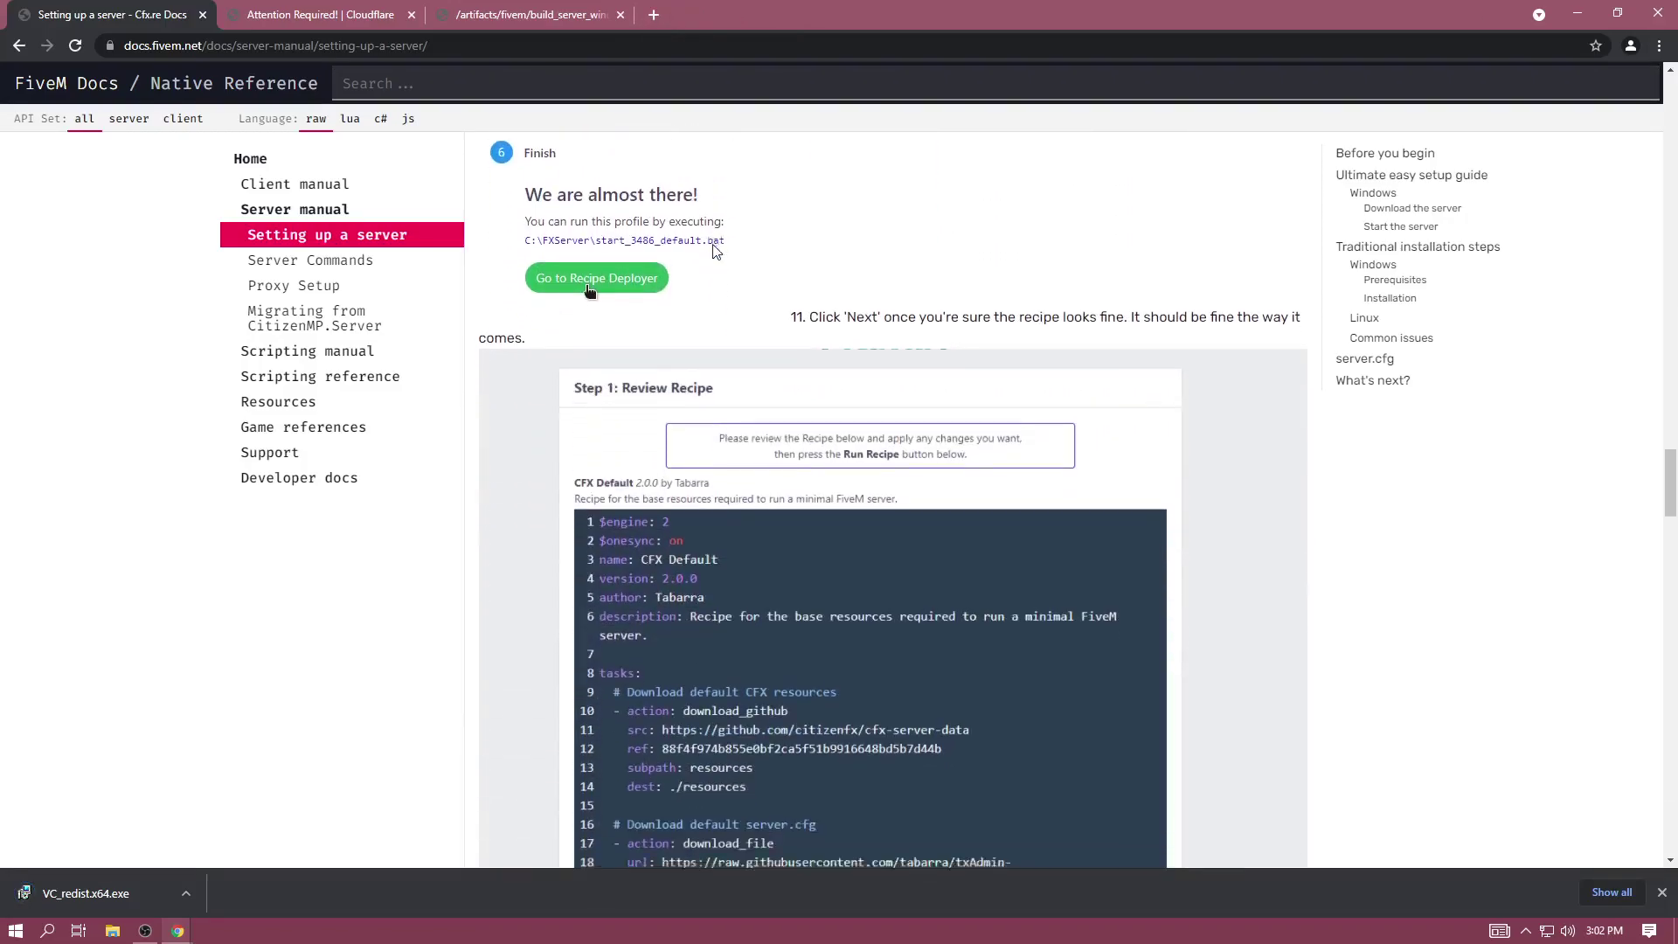
scroll(712, 234, "up", 4)
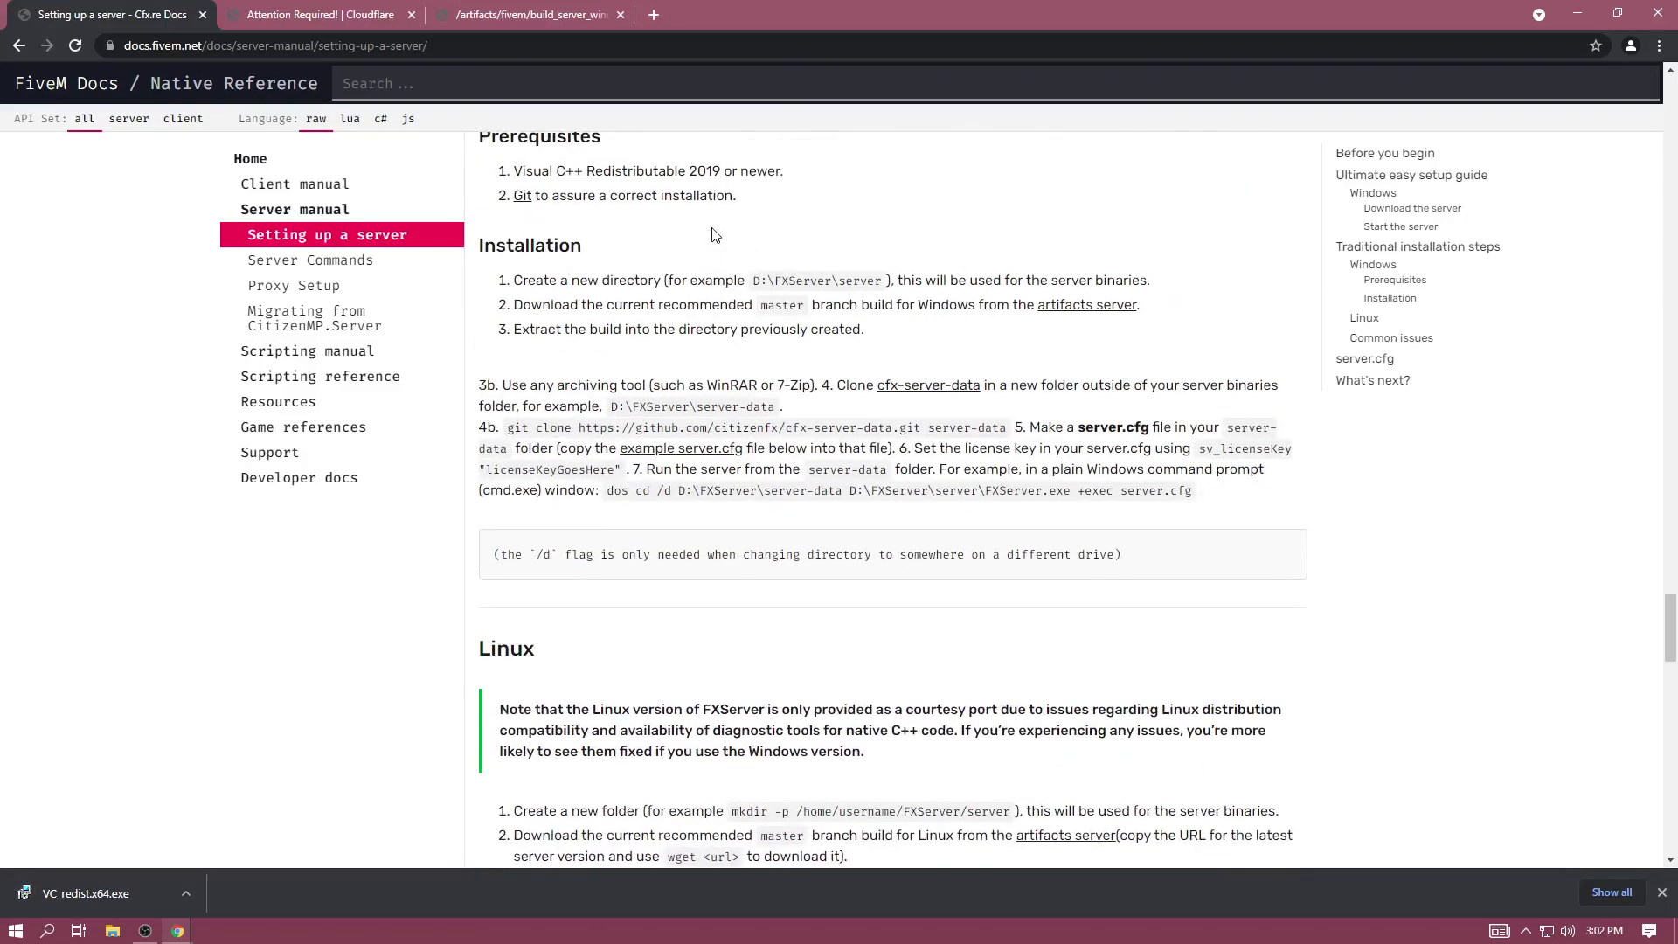
right_click(523, 284)
left_click(768, 212)
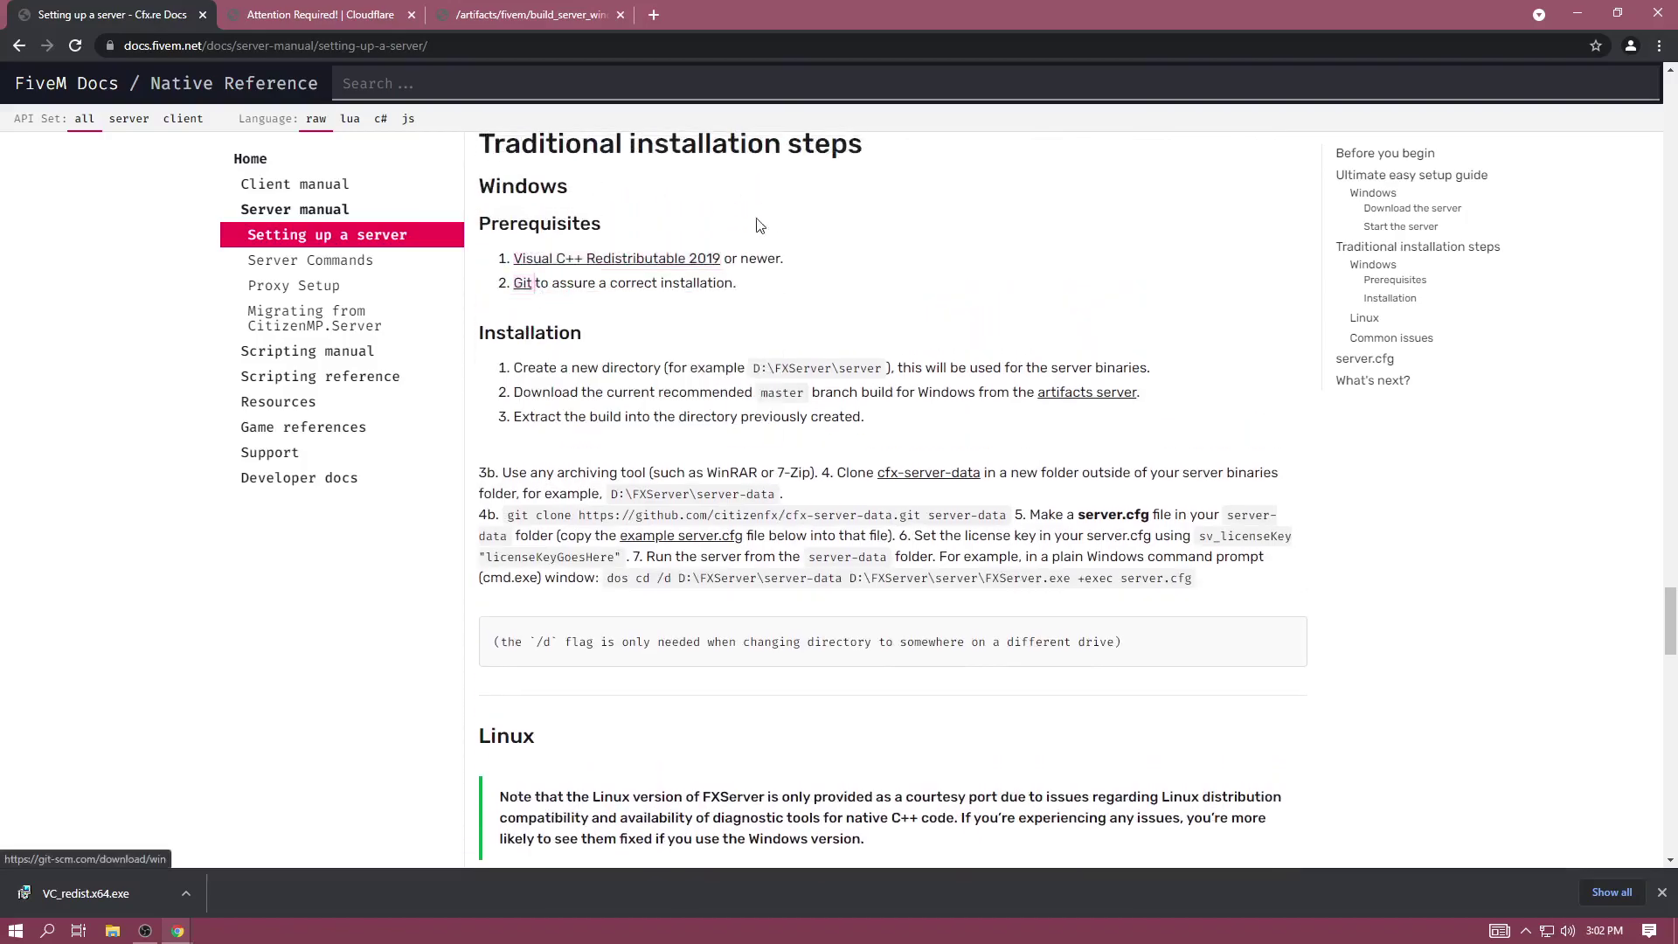
scroll(761, 294, "down", 1)
right_click(900, 386)
left_click(948, 395)
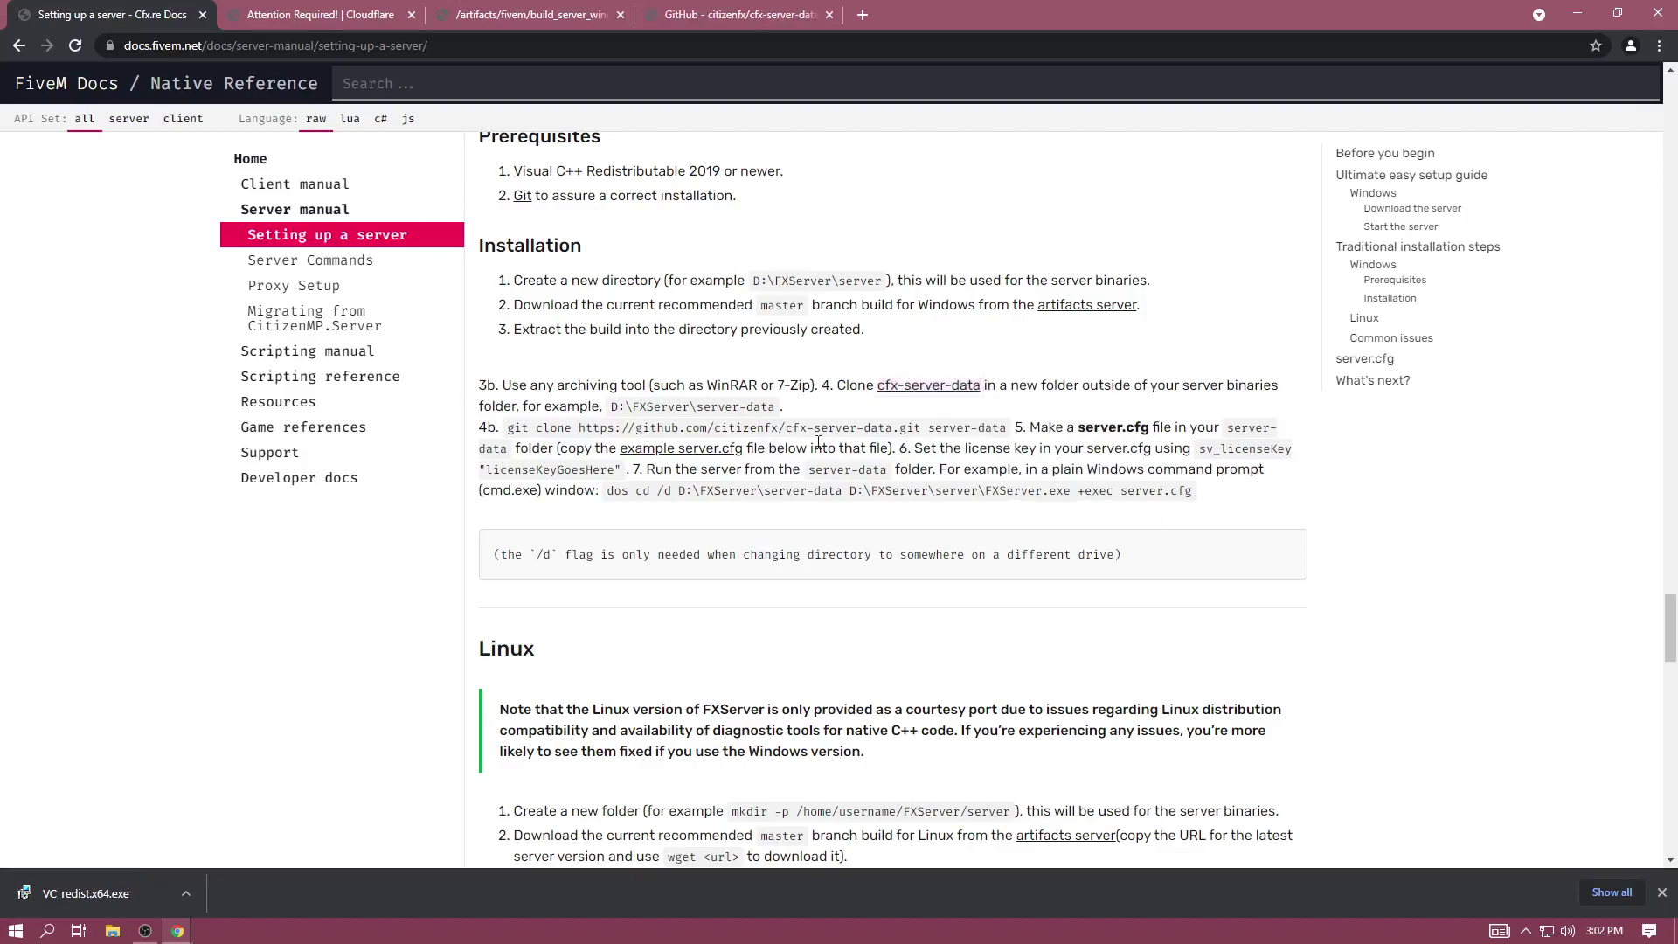
Step: Select the example server.cfg code block, then minimize Chrome to the desktop
scroll(839, 384, "down", 1)
scroll(677, 360, "down", 1)
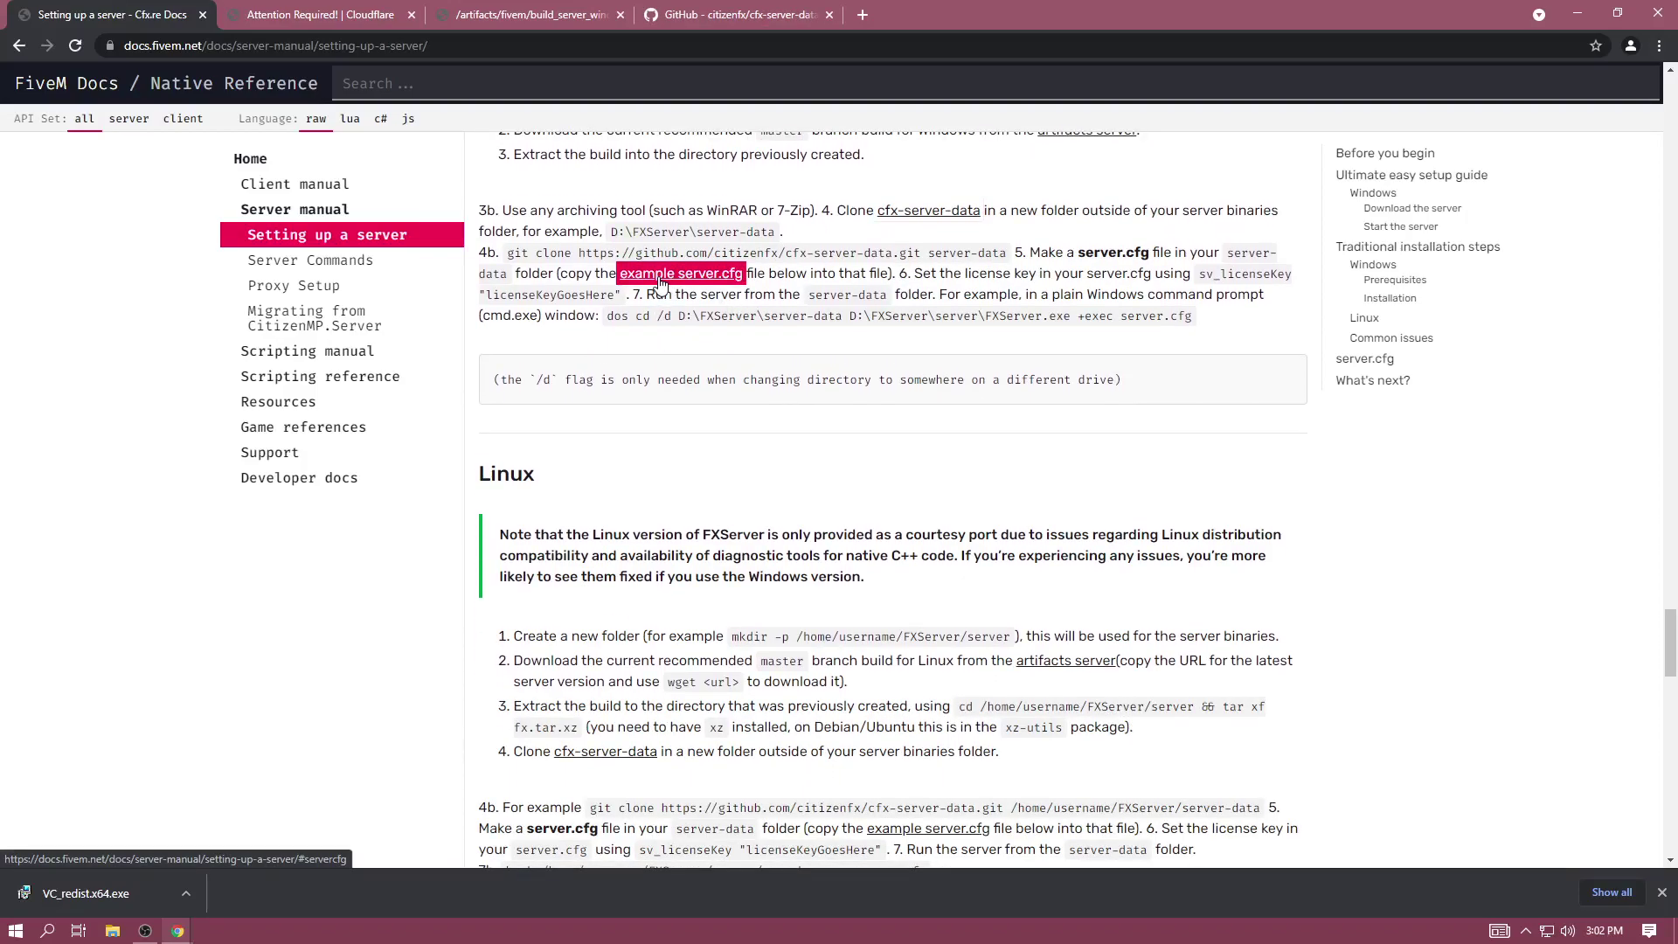
left_click(660, 281)
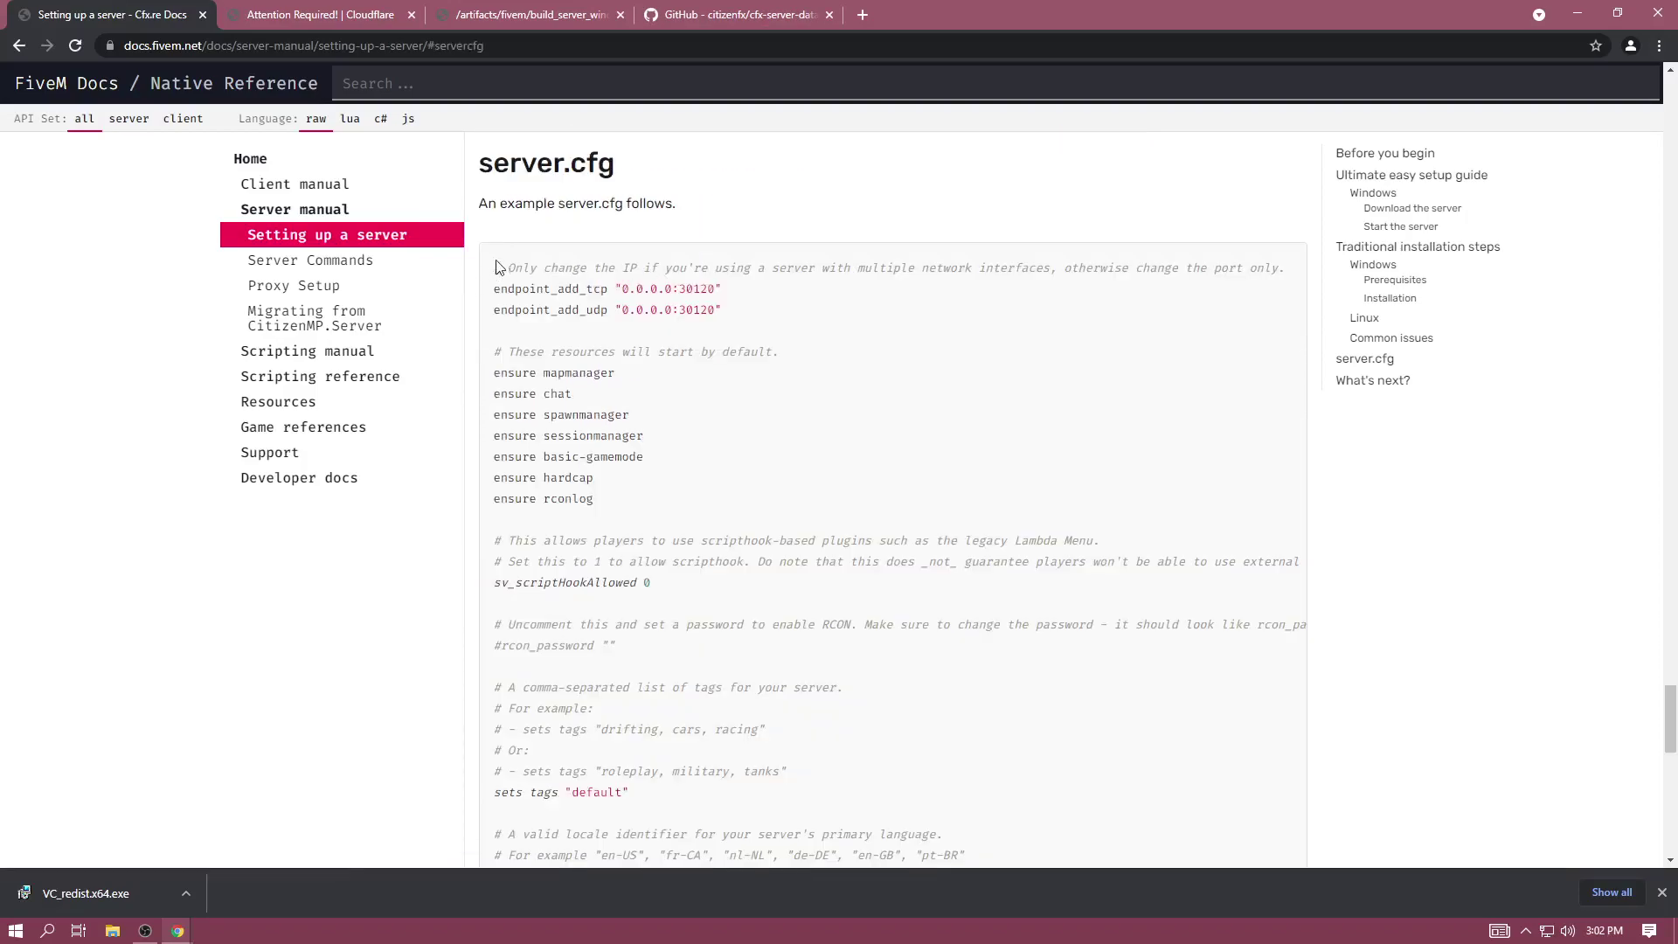
left_click_drag(499, 265, 647, 647)
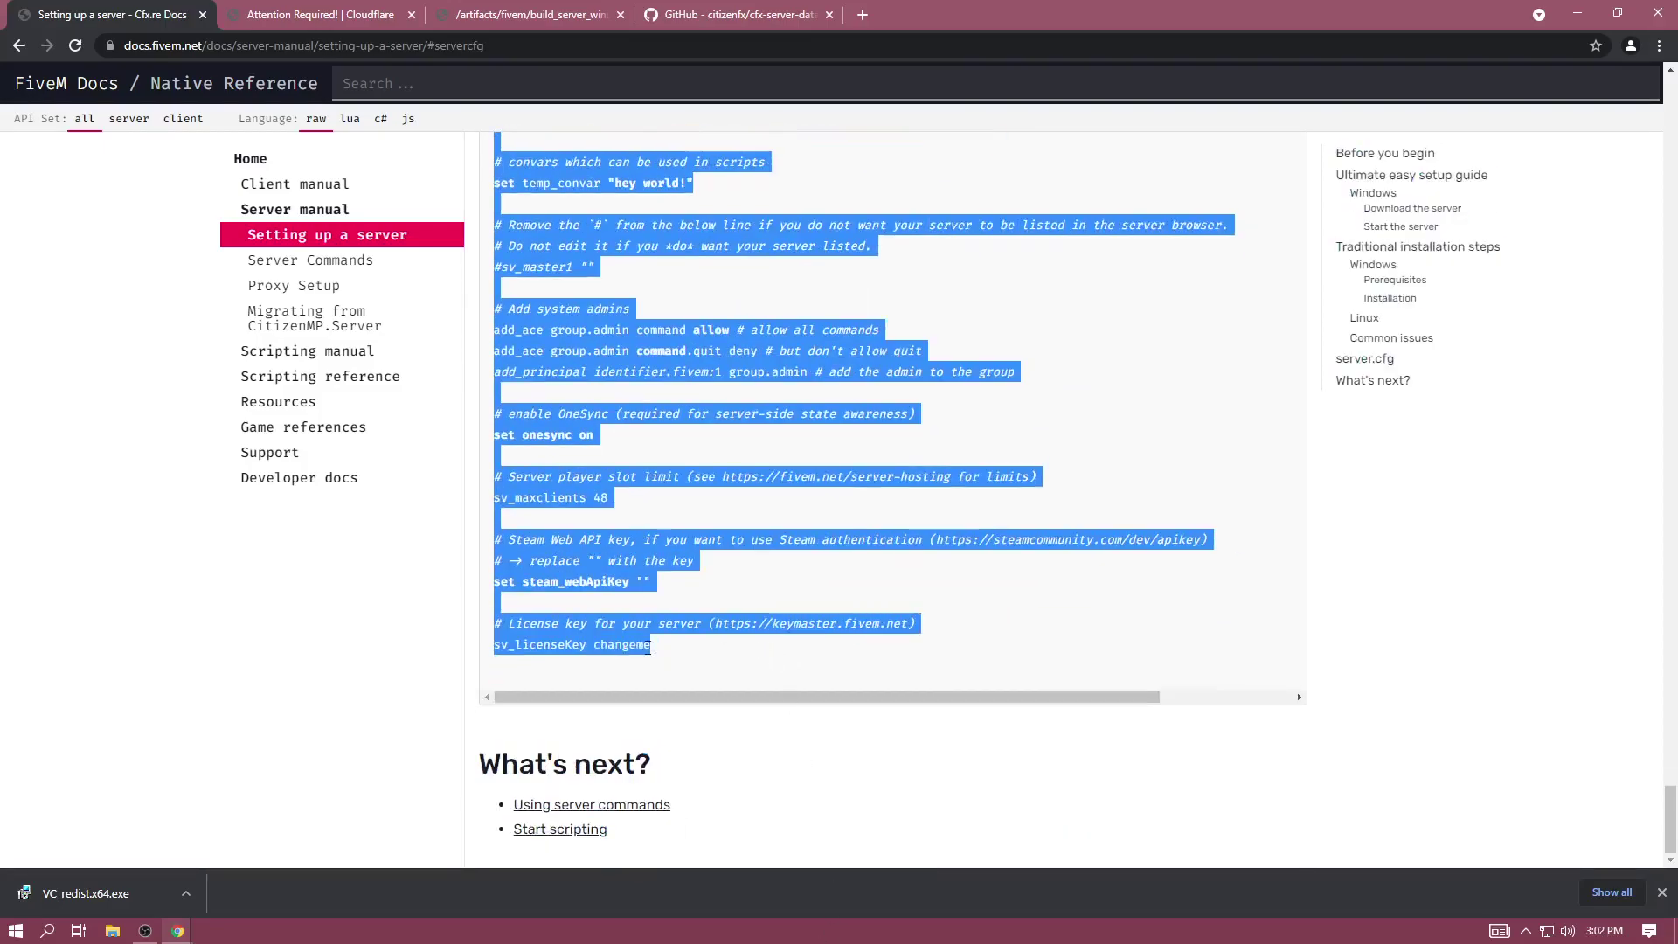
left_click(1578, 14)
right_click(520, 135)
Step: Close the stray Visual Studio window and create a desktop folder named FXServer
left_click(628, 259)
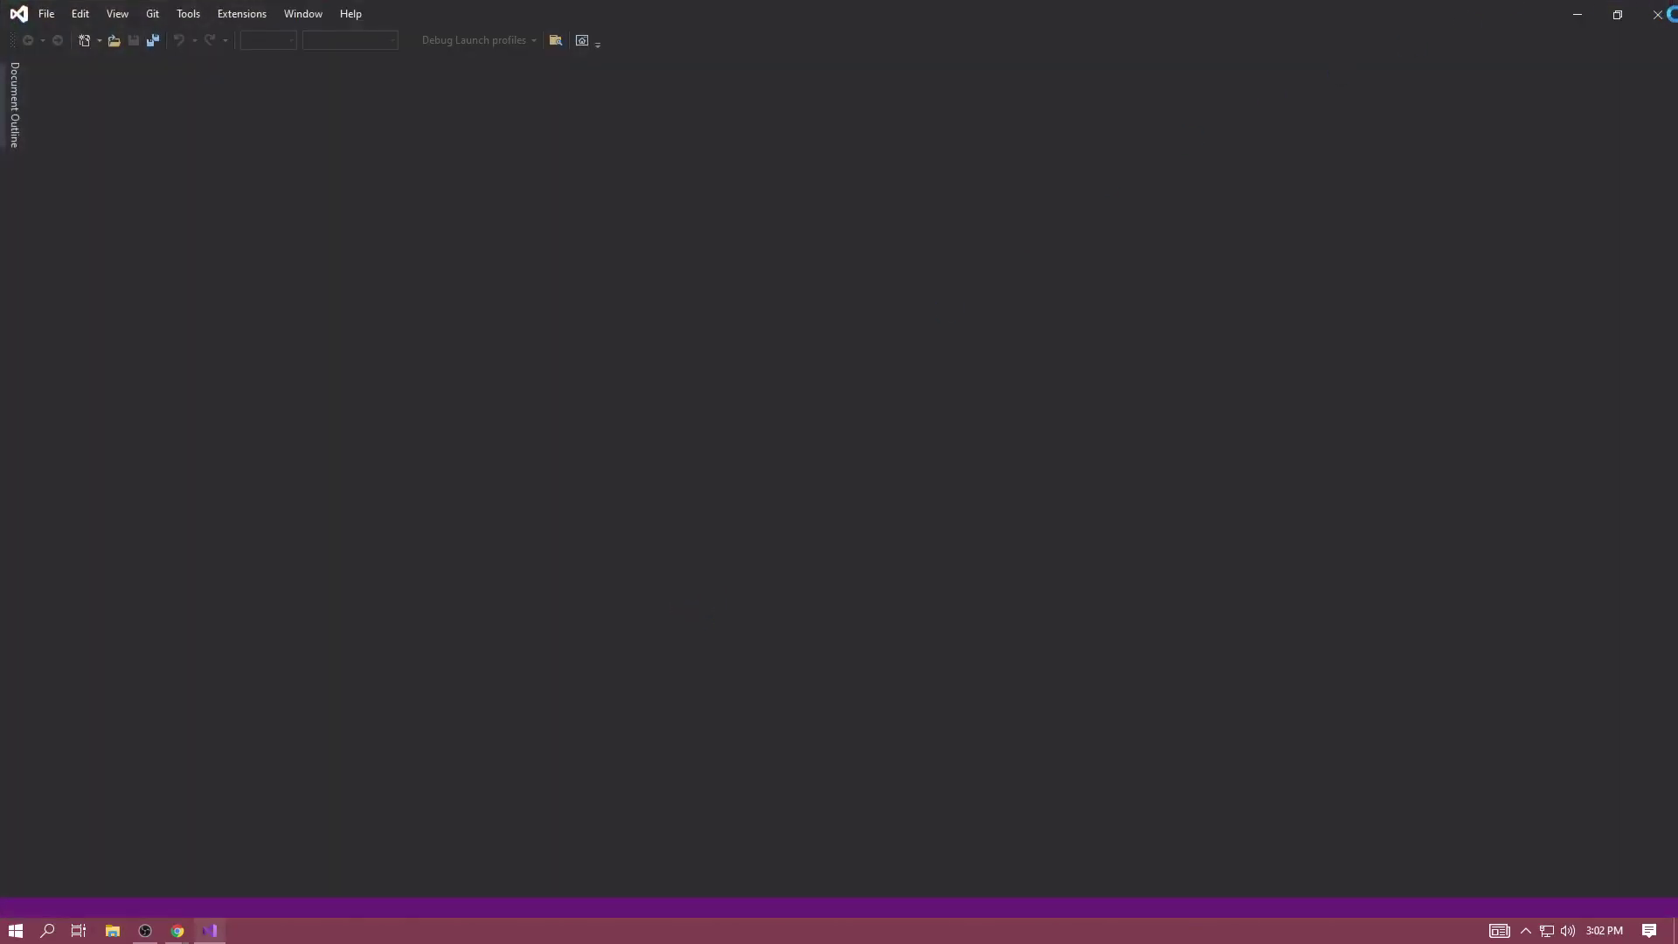
left_click(1652, 11)
right_click(589, 105)
mouse_move(721, 300)
left_click(830, 289)
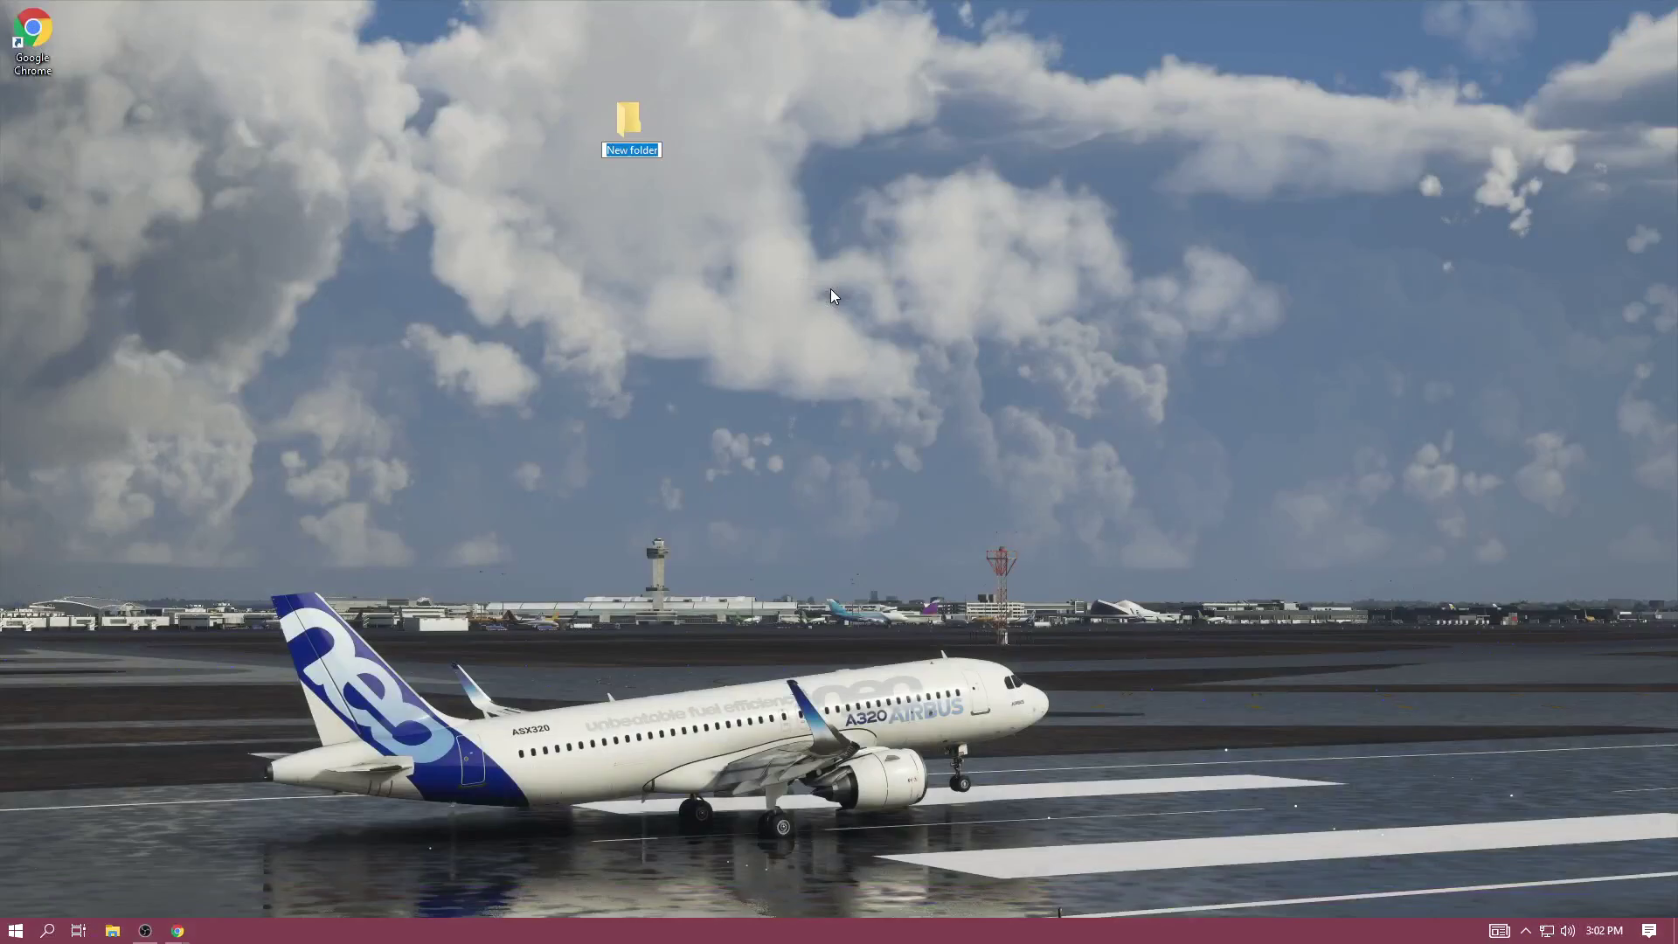
type("FXServer")
key("Return")
key("Return")
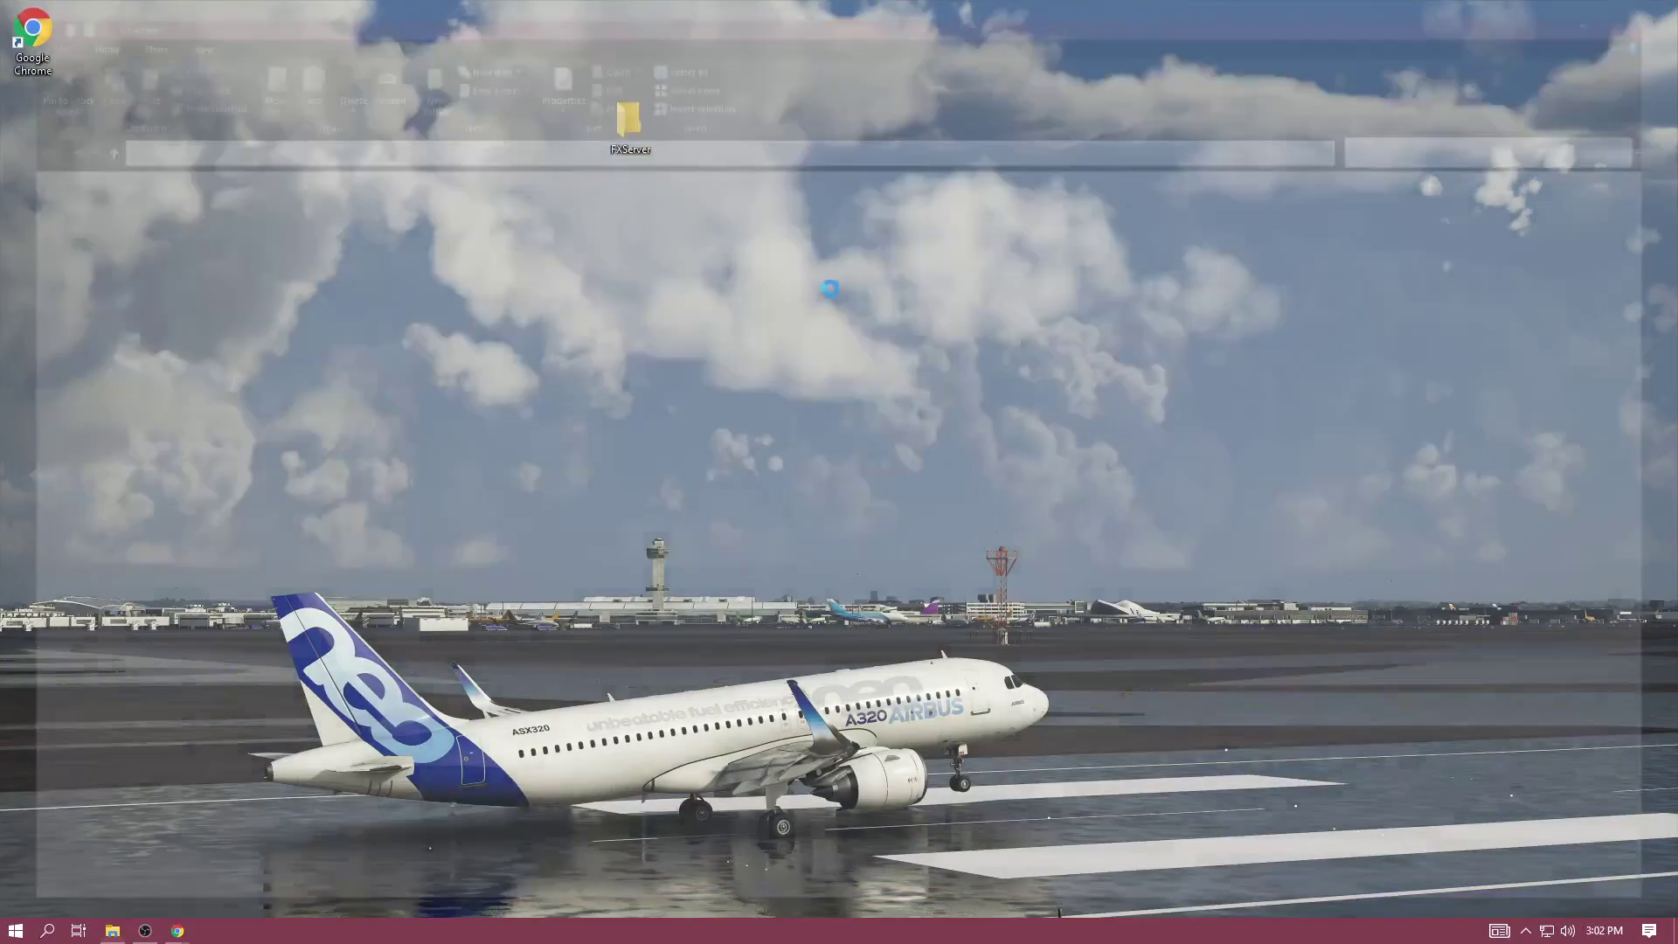
Step: Create folders named 'server' and 'server-data' inside FXServer
right_click(455, 297)
mouse_move(619, 556)
left_click(691, 554)
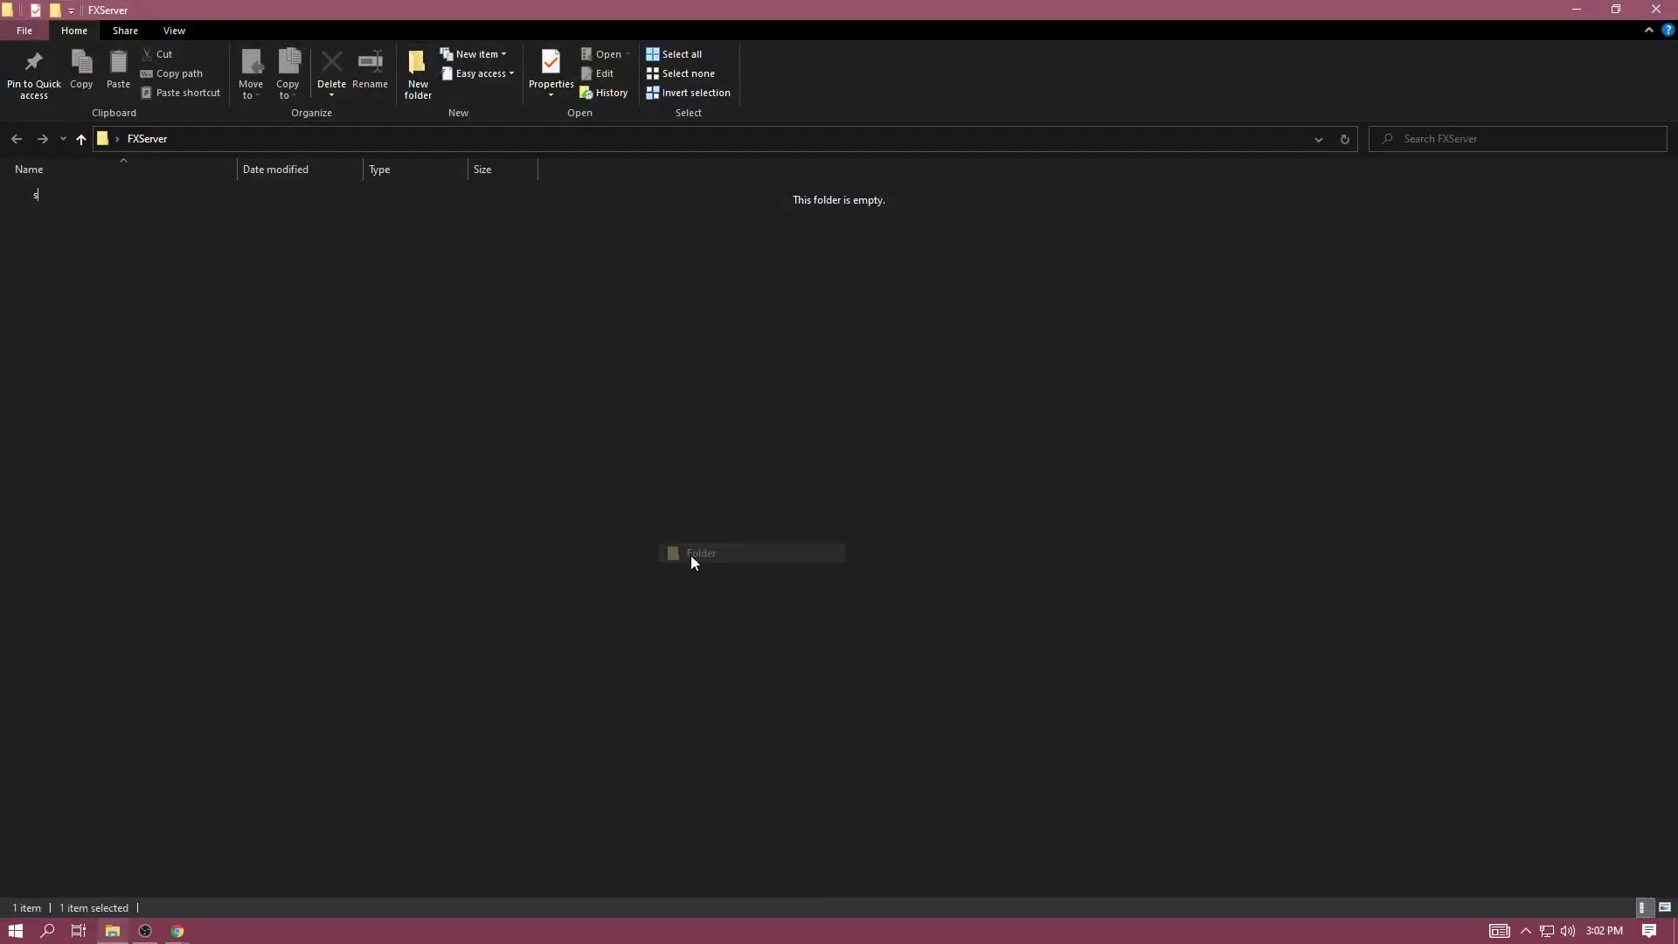
type("server")
key("Return")
left_click(477, 464)
right_click(476, 463)
mouse_move(646, 709)
left_click(732, 712)
type("server-data")
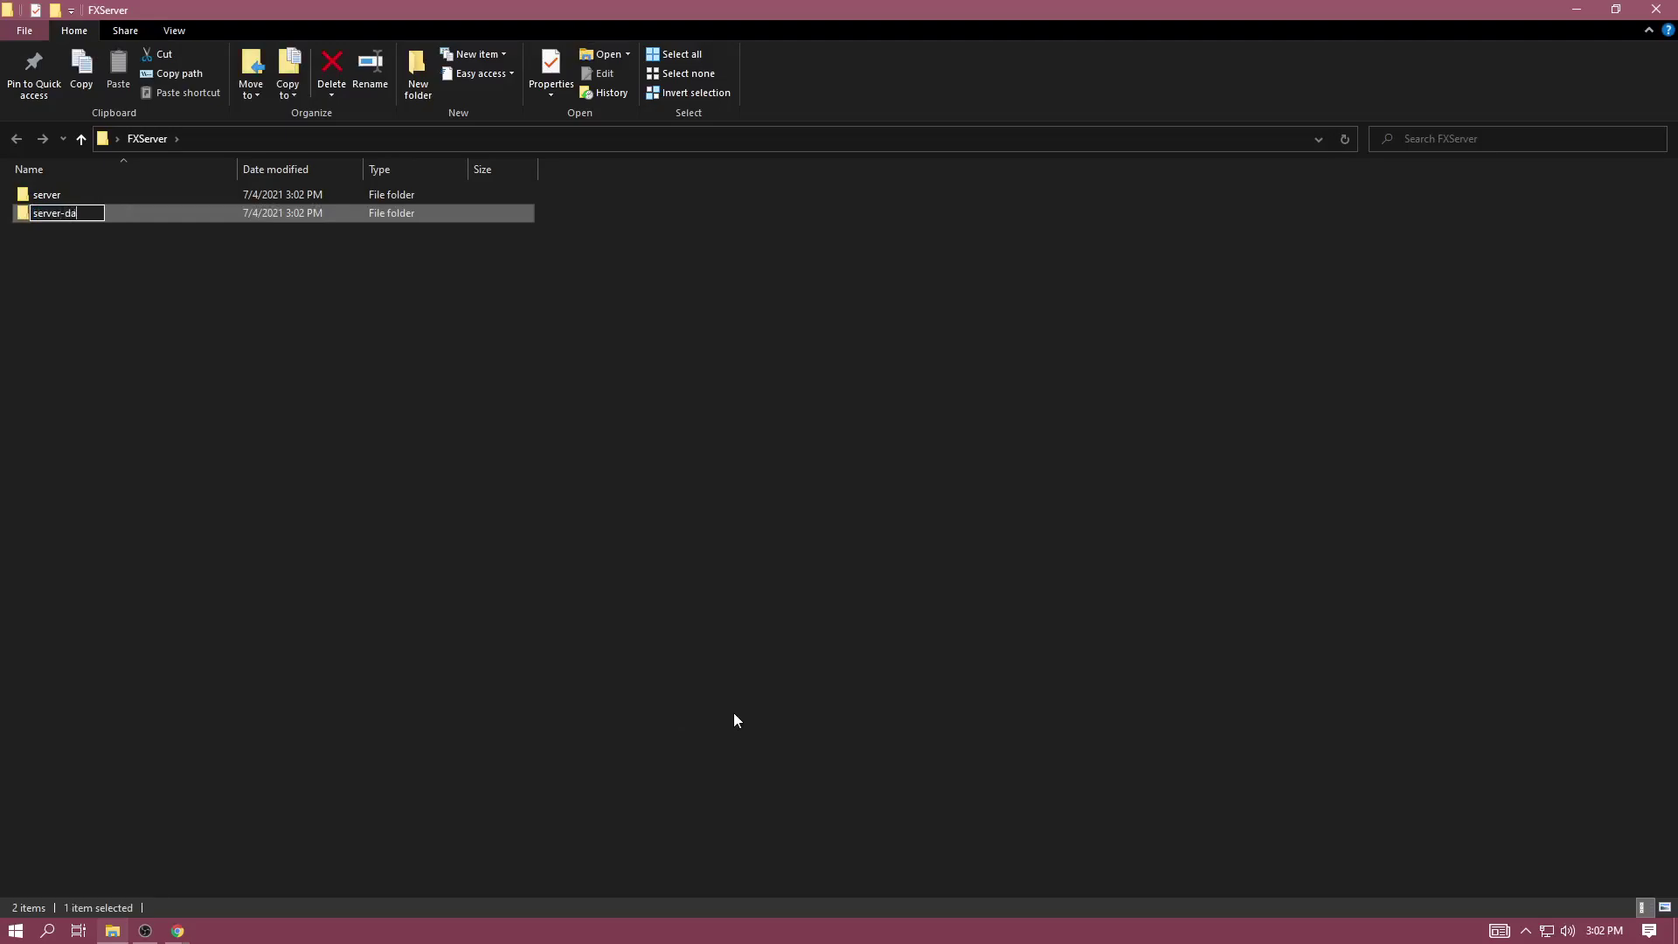
key("Return")
key("Return")
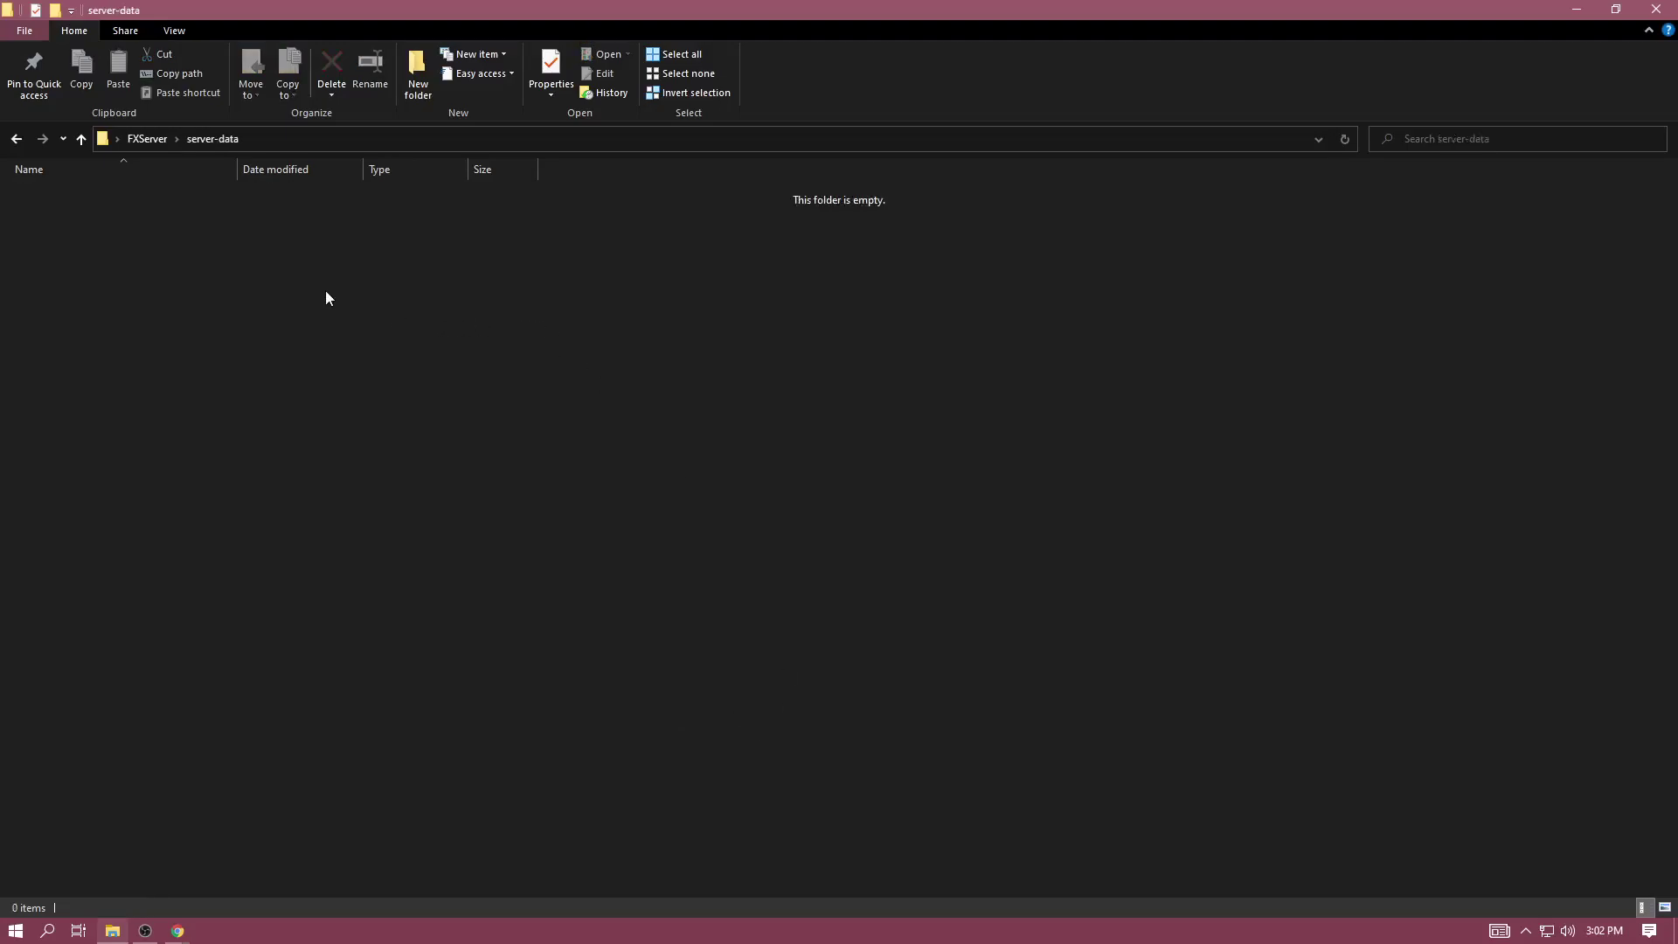
Step: Show the folder View settings in server-data and delete an accidentally created new folder
right_click(318, 291)
left_click(175, 32)
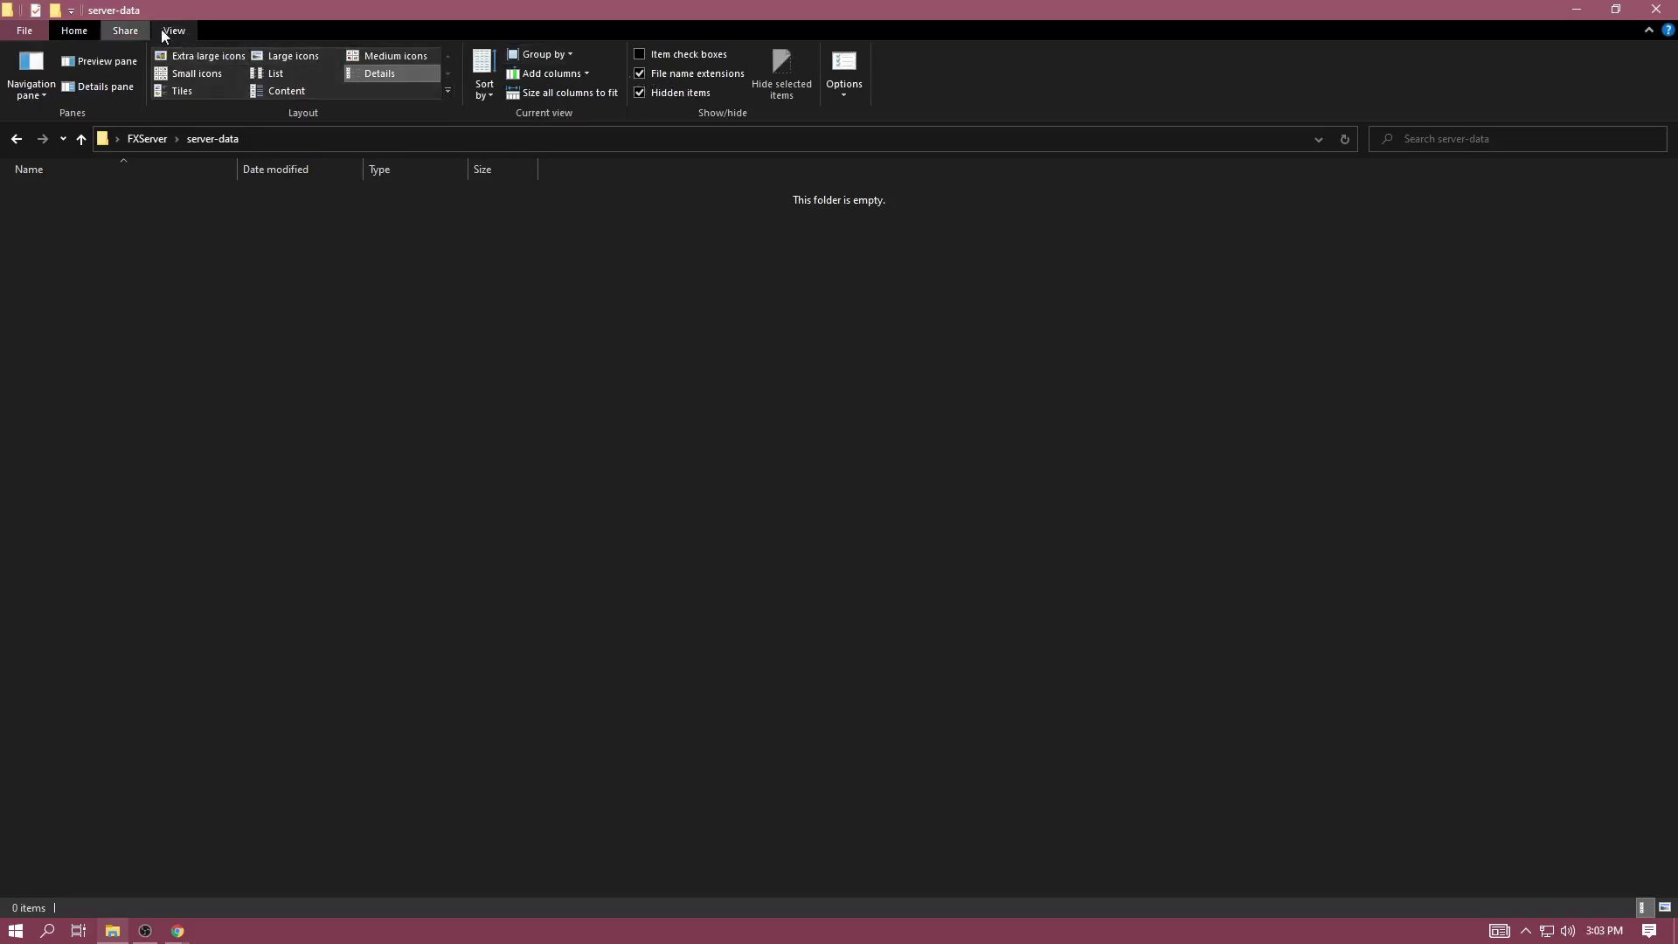
right_click(262, 264)
mouse_move(367, 517)
left_click(513, 518)
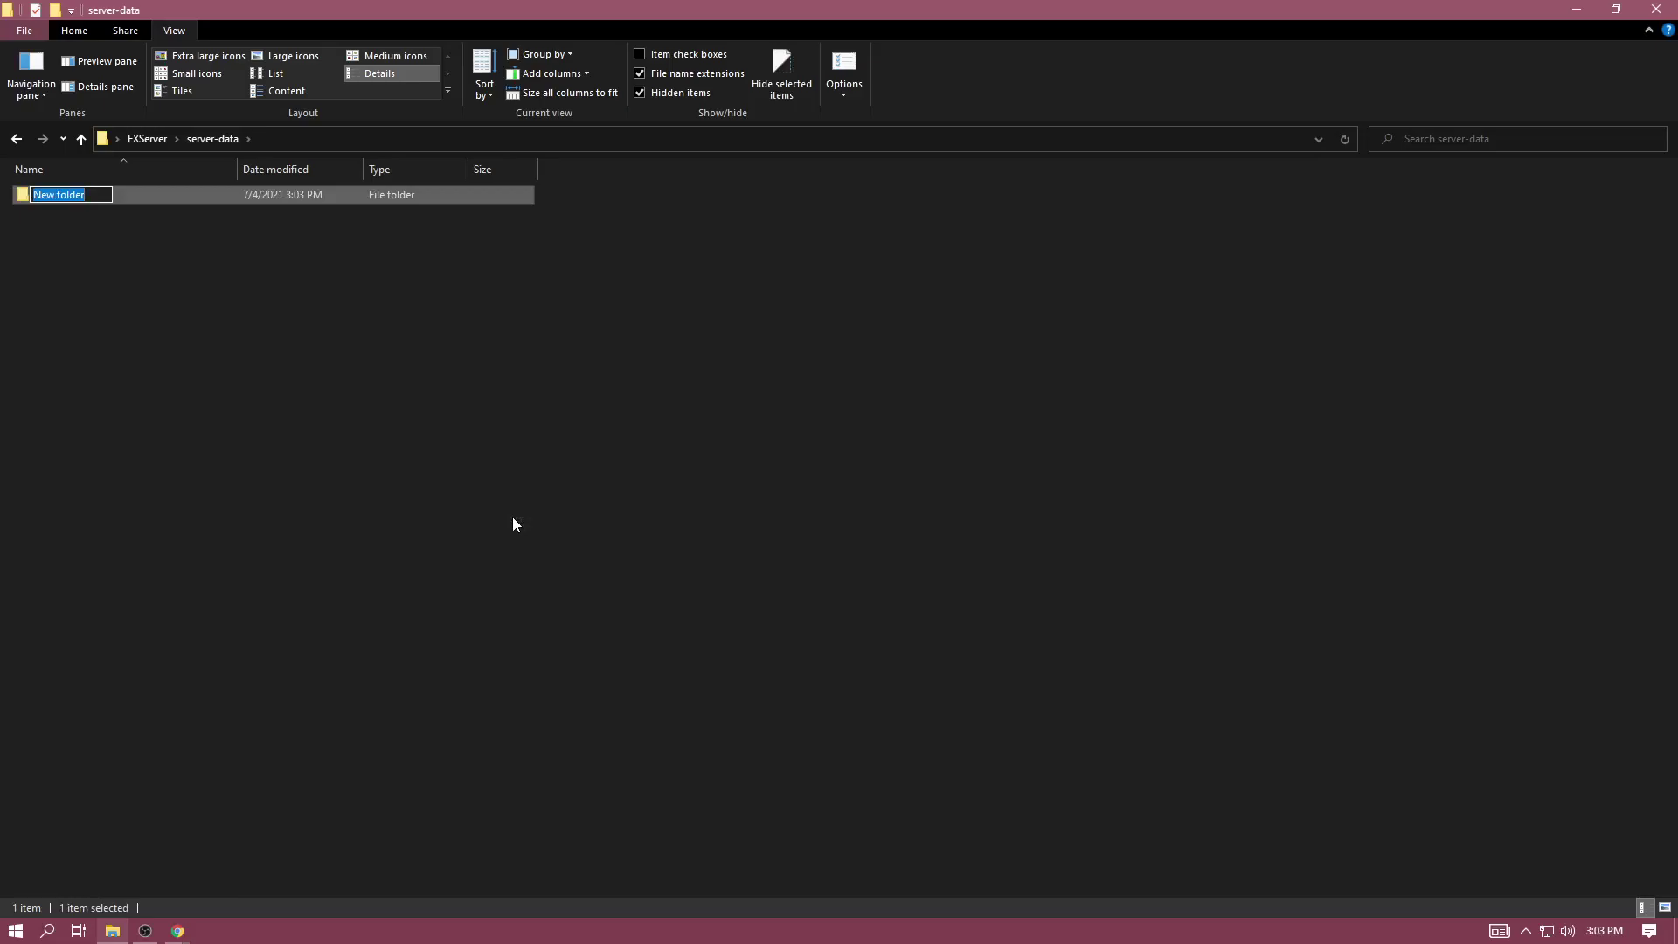
left_click(513, 525)
left_click(150, 196)
key("Delete")
Step: Create a new text document in server-data and rename it to server.cfg
right_click(416, 306)
mouse_move(535, 561)
left_click(715, 650)
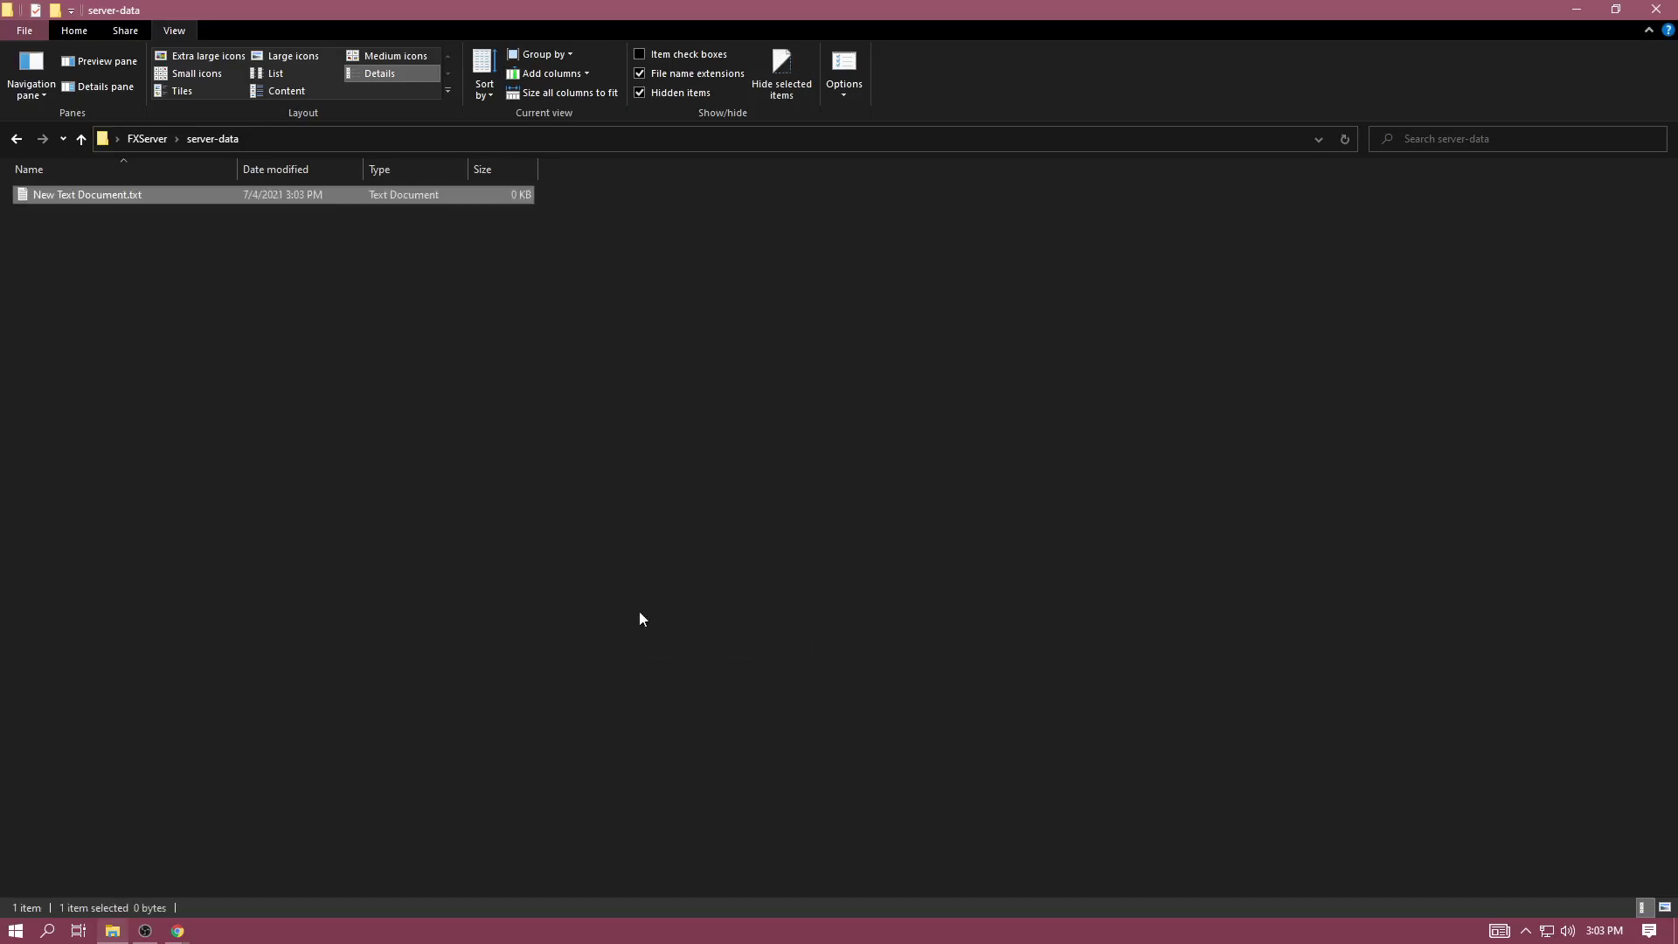
right_click(131, 192)
left_click(209, 602)
type("server.cf")
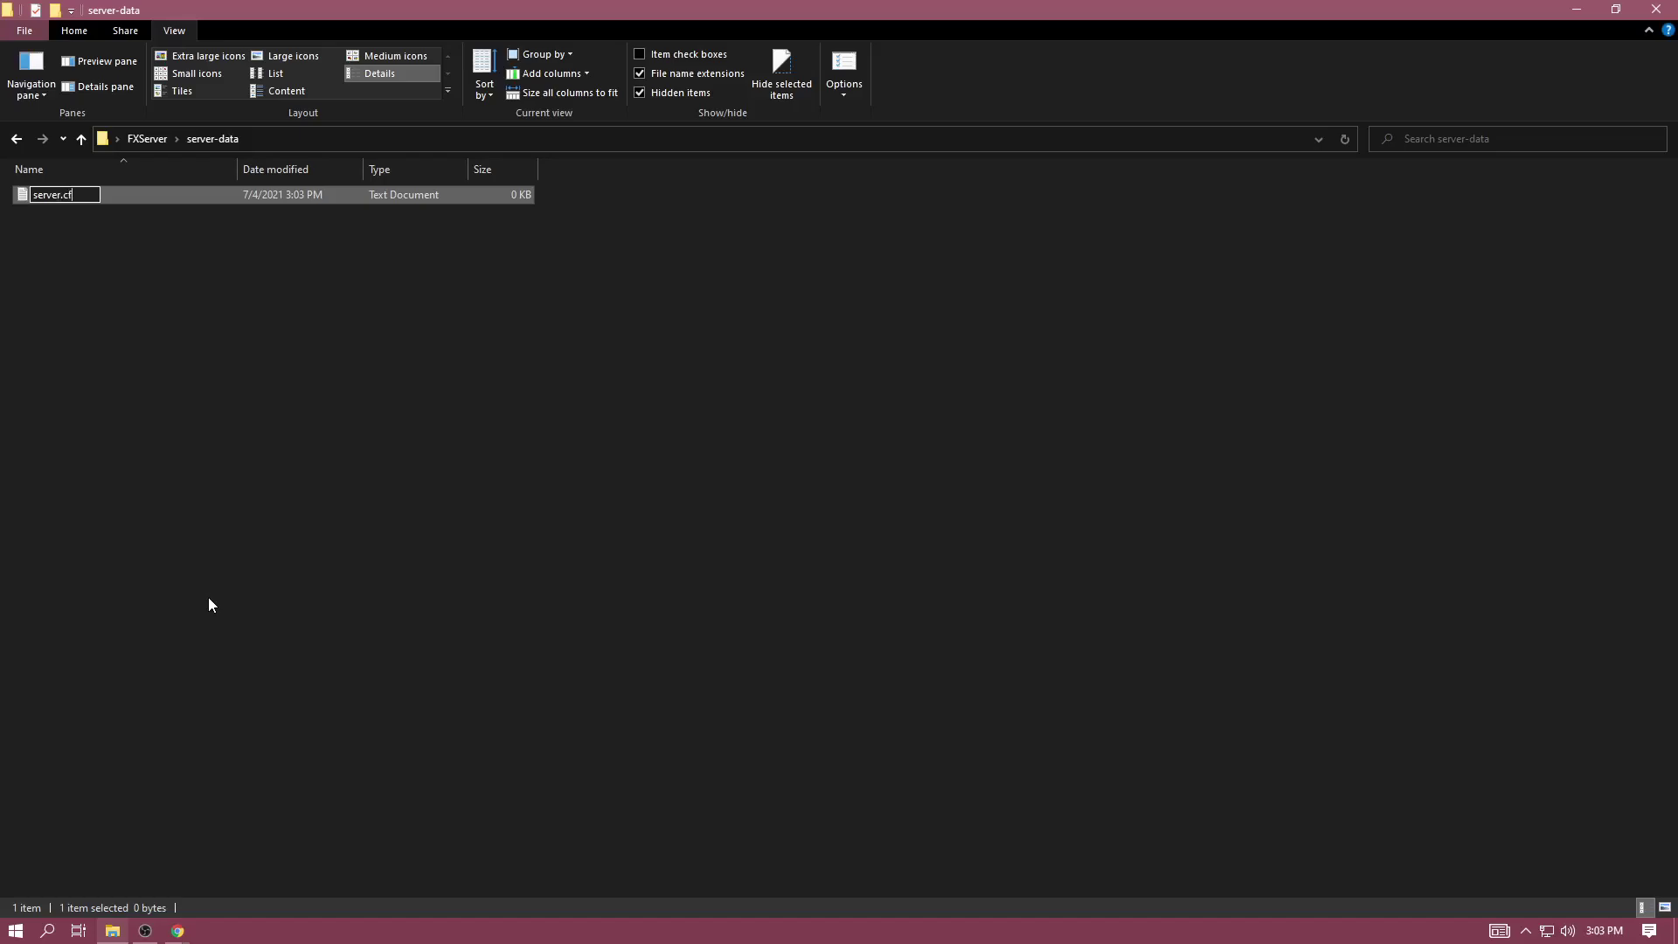
type("g")
key("Return")
key("Return")
Step: Paste the example FXServer config into server.cfg in Notepad, save, and select the locale value
double_click(66, 188)
key("ctrl+v")
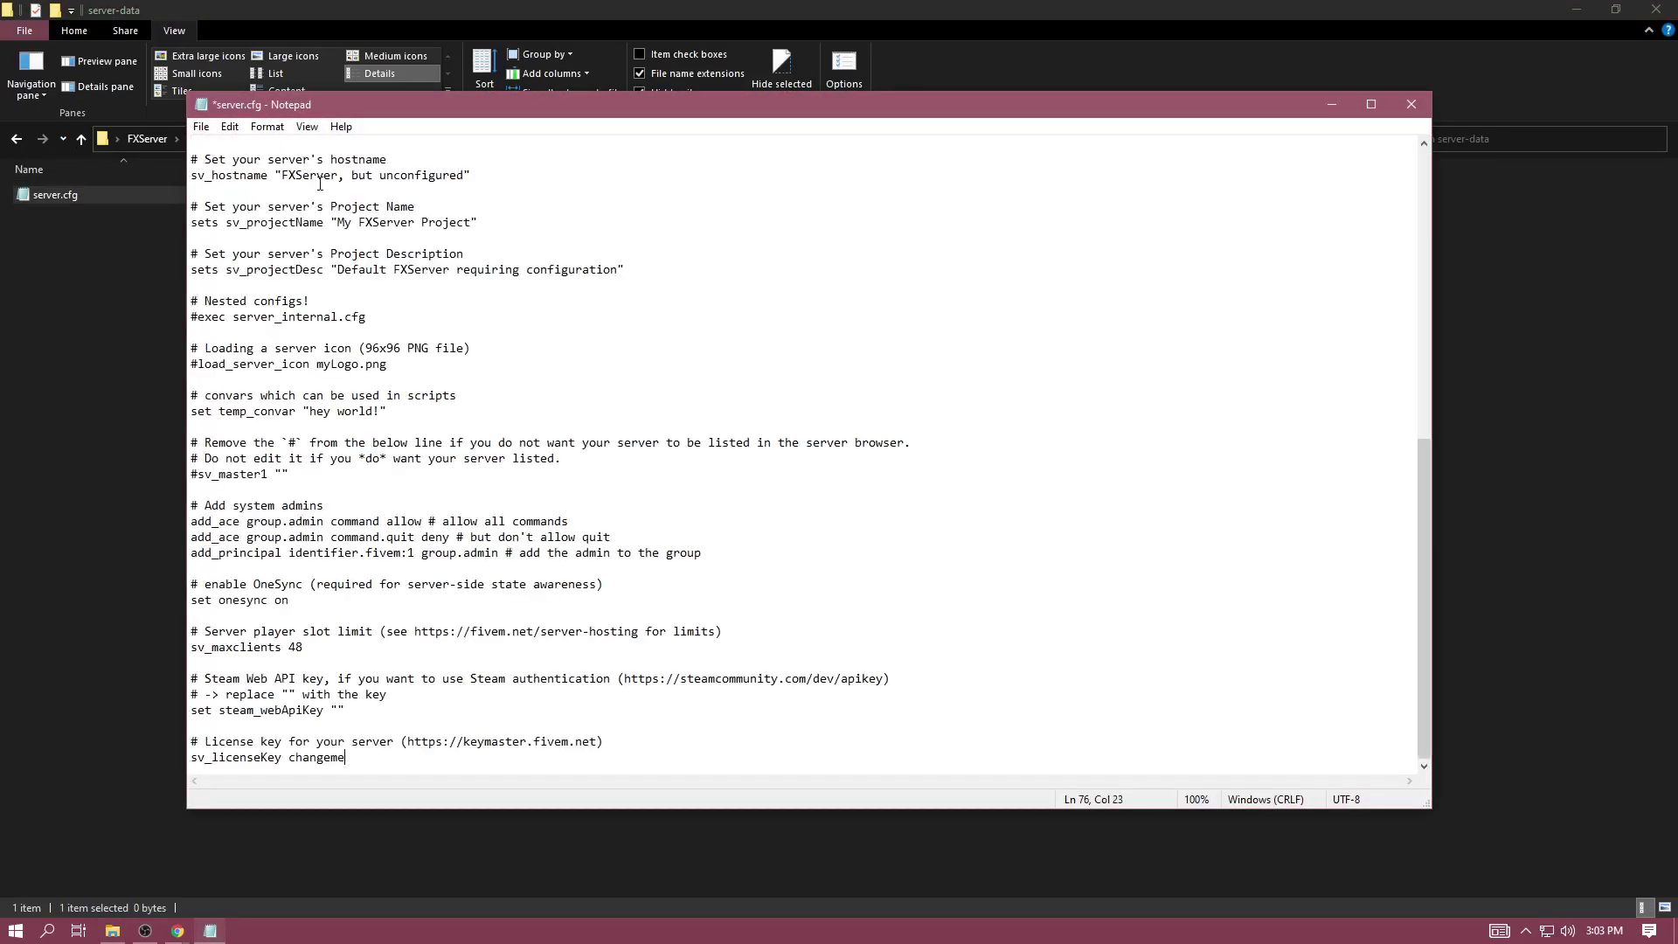
scroll(579, 225, "up", 12)
key("ctrl+s")
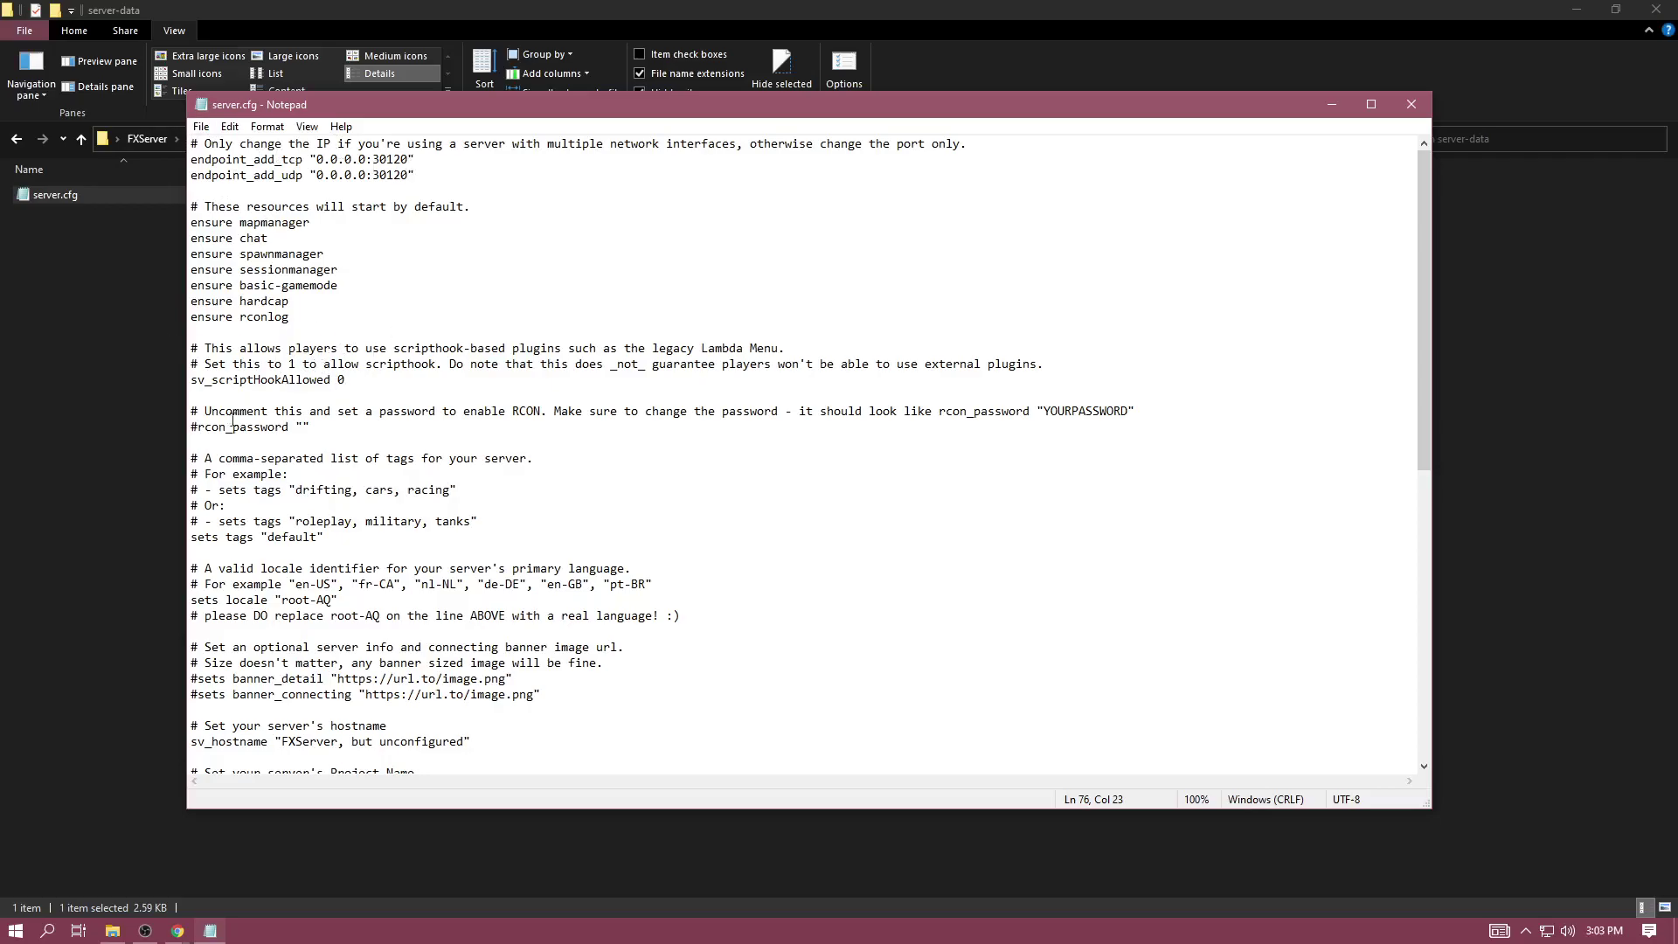
scroll(258, 403, "down", 3)
left_click_drag(283, 458, 334, 460)
Step: Set the locale to en-US and sv_scriptHookAllowed to 1, saving each change
type("en")
key("ctrl+s")
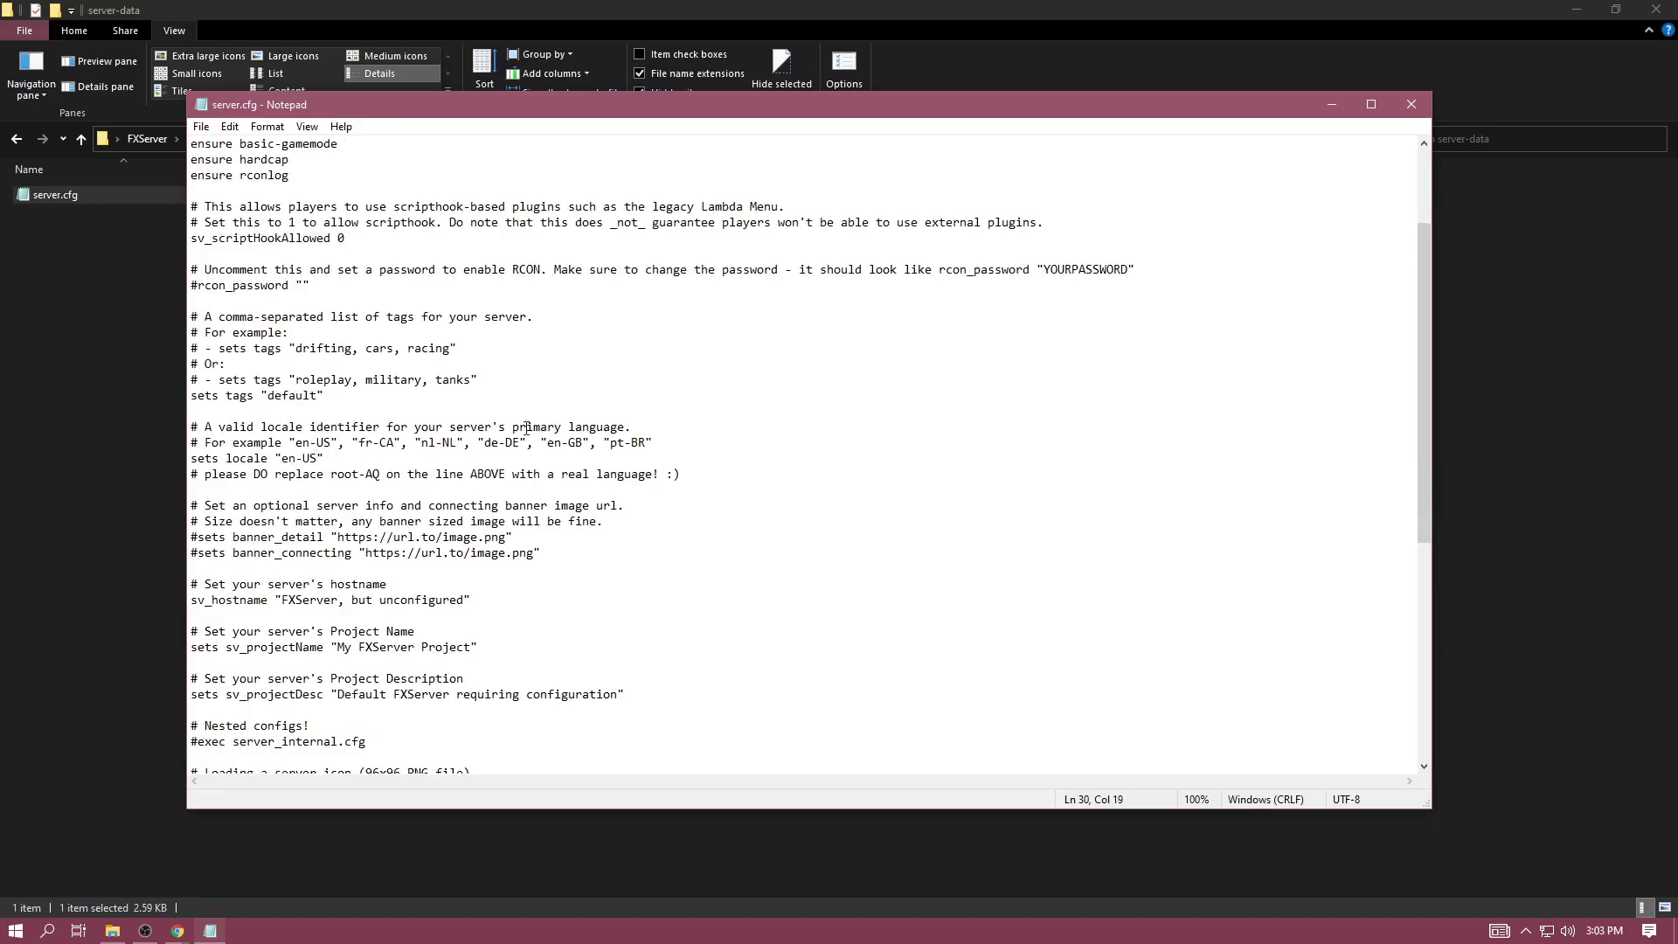
scroll(339, 363, "up", 3)
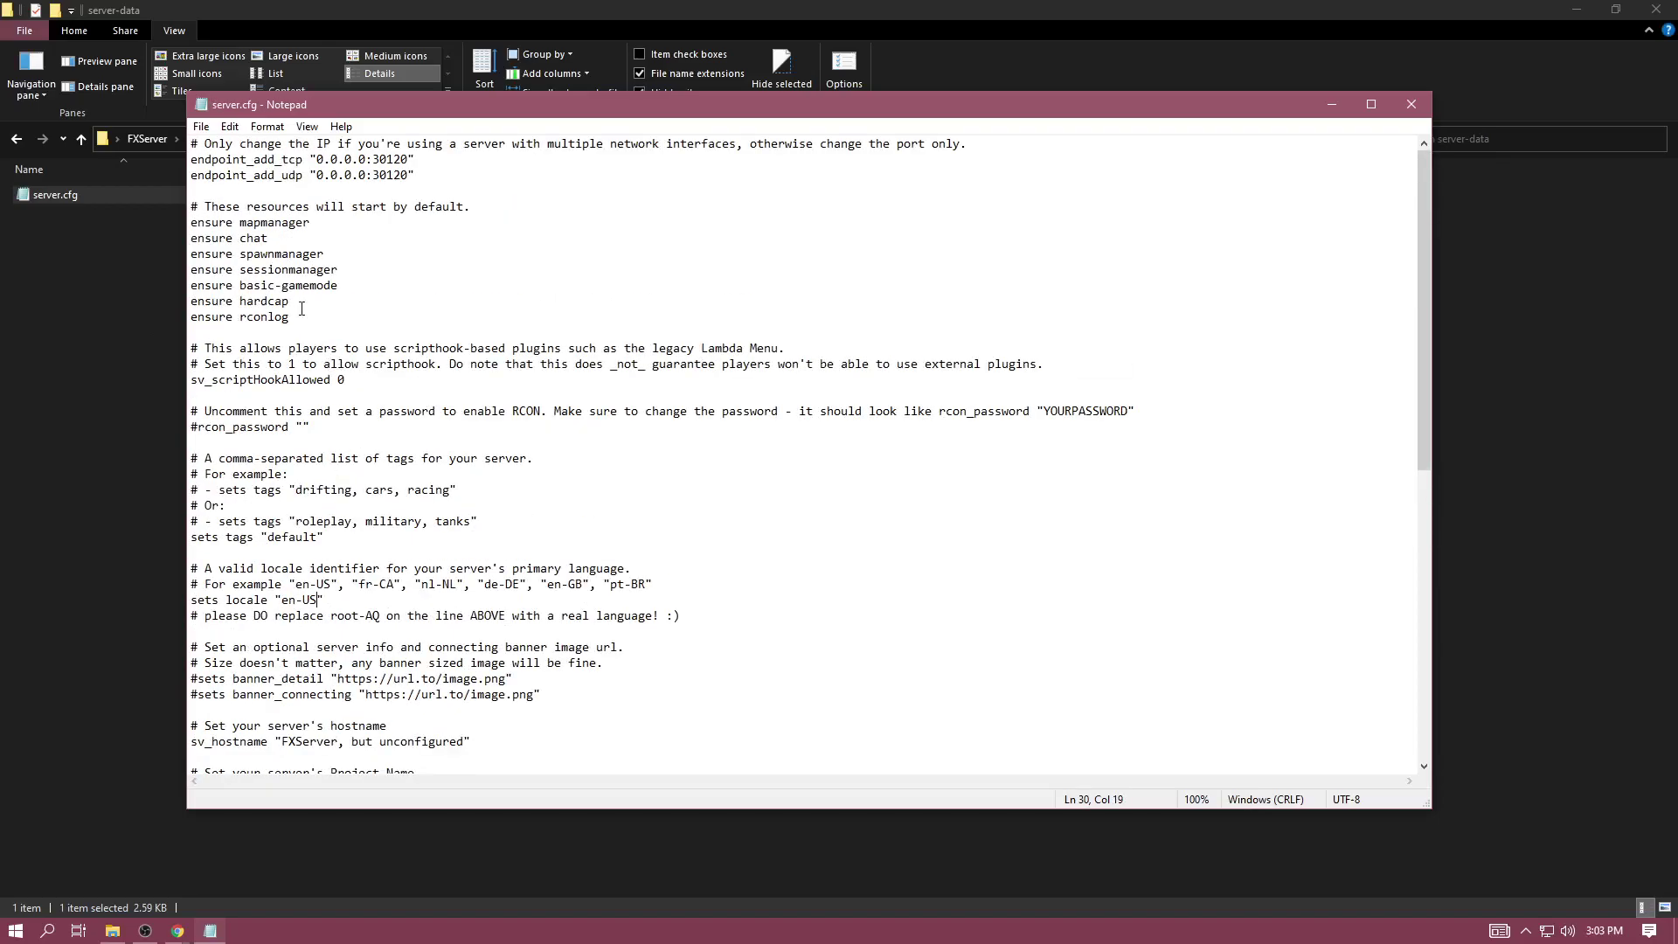
left_click_drag(200, 425, 291, 426)
double_click(341, 380)
type("1")
key("ctrl+s")
Step: Set tags to roleplay and uncomment the banner_detail and banner_connecting lines, then save
scroll(324, 426, "down", 1)
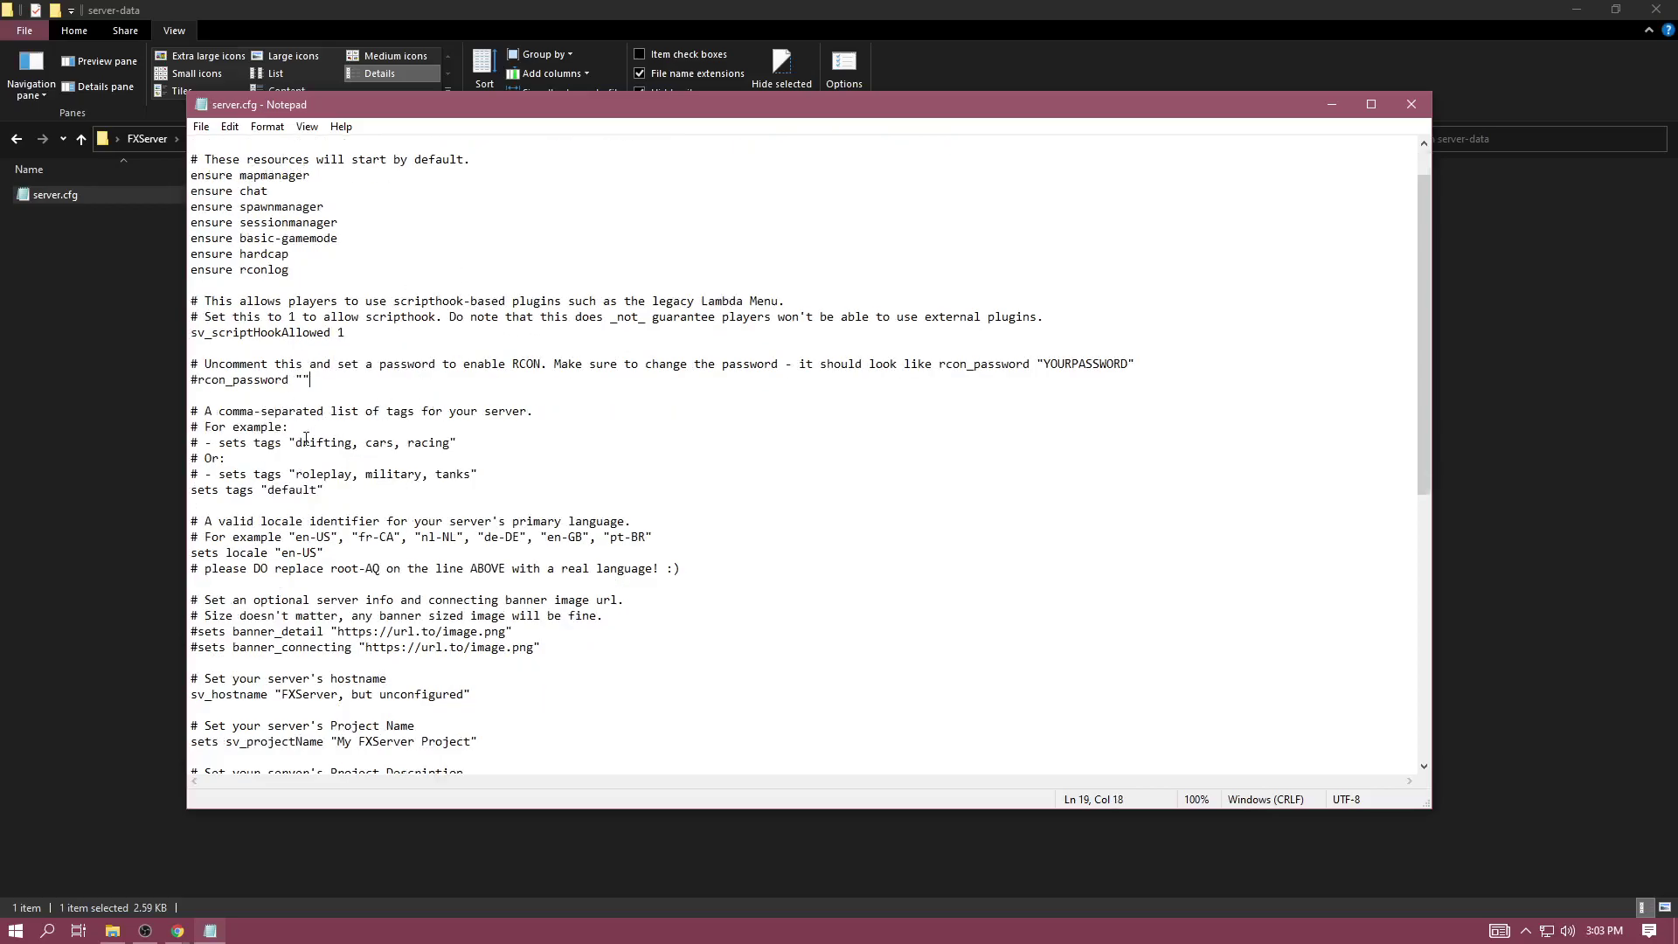
left_click_drag(271, 495, 318, 492)
type("roleplay")
scroll(304, 472, "down", 2)
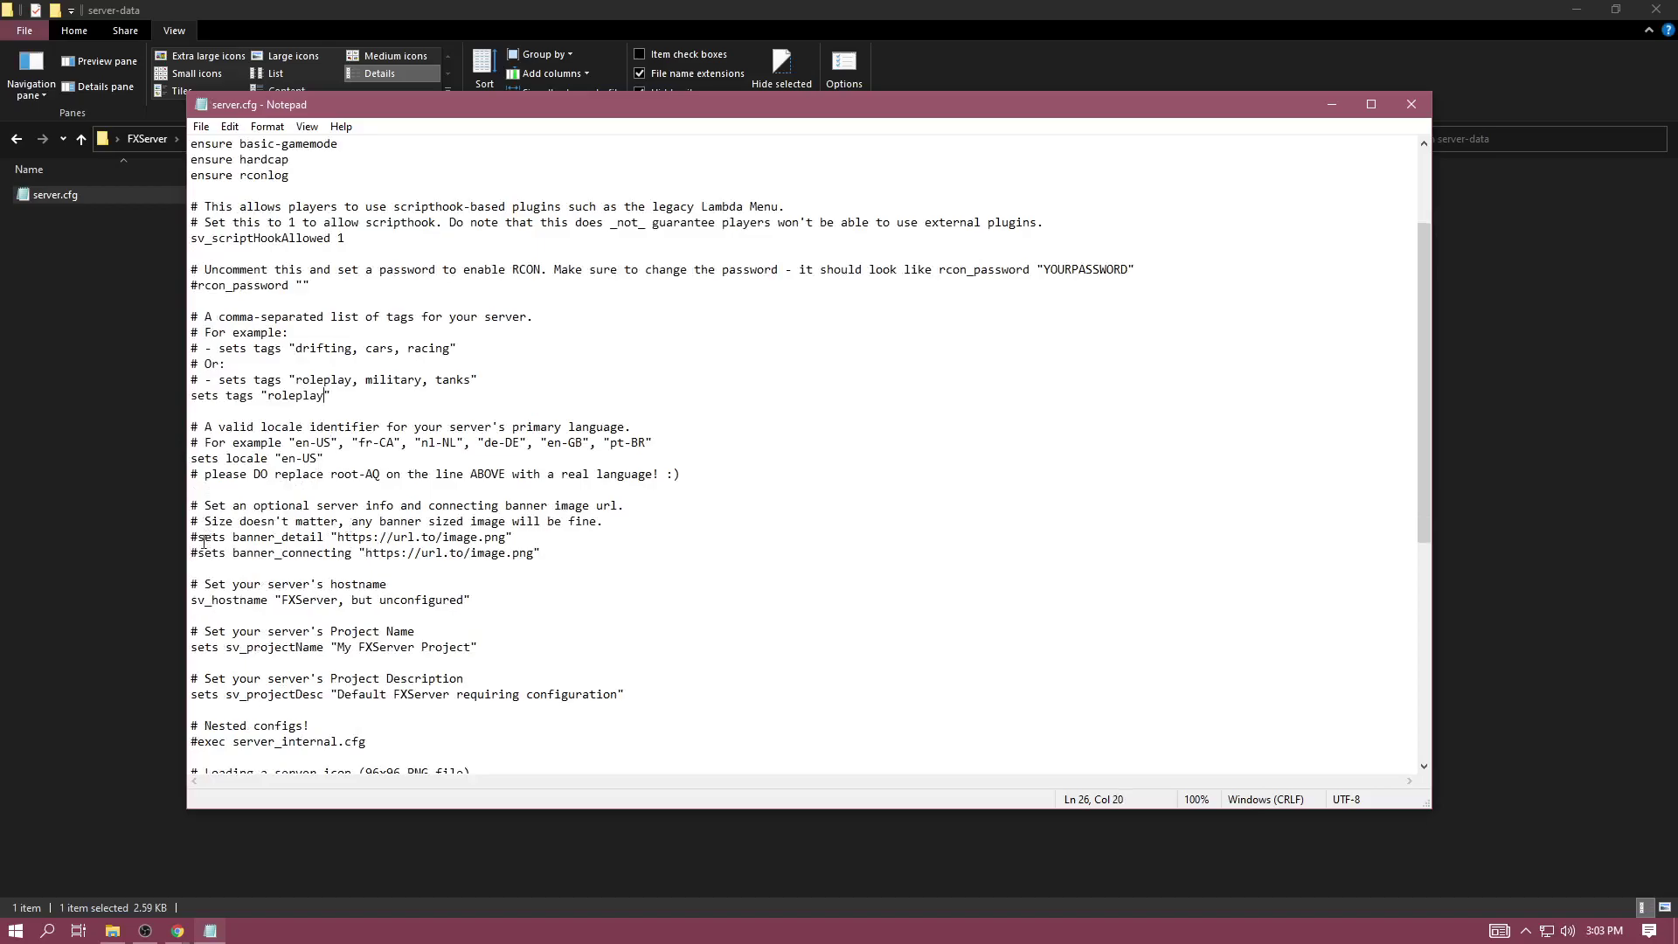
key("BackSpace")
key("Delete")
left_click_drag(331, 540, 500, 542)
key("ctrl+s")
Step: Clear the stray selections and select the current sv_hostname value
left_click(281, 473)
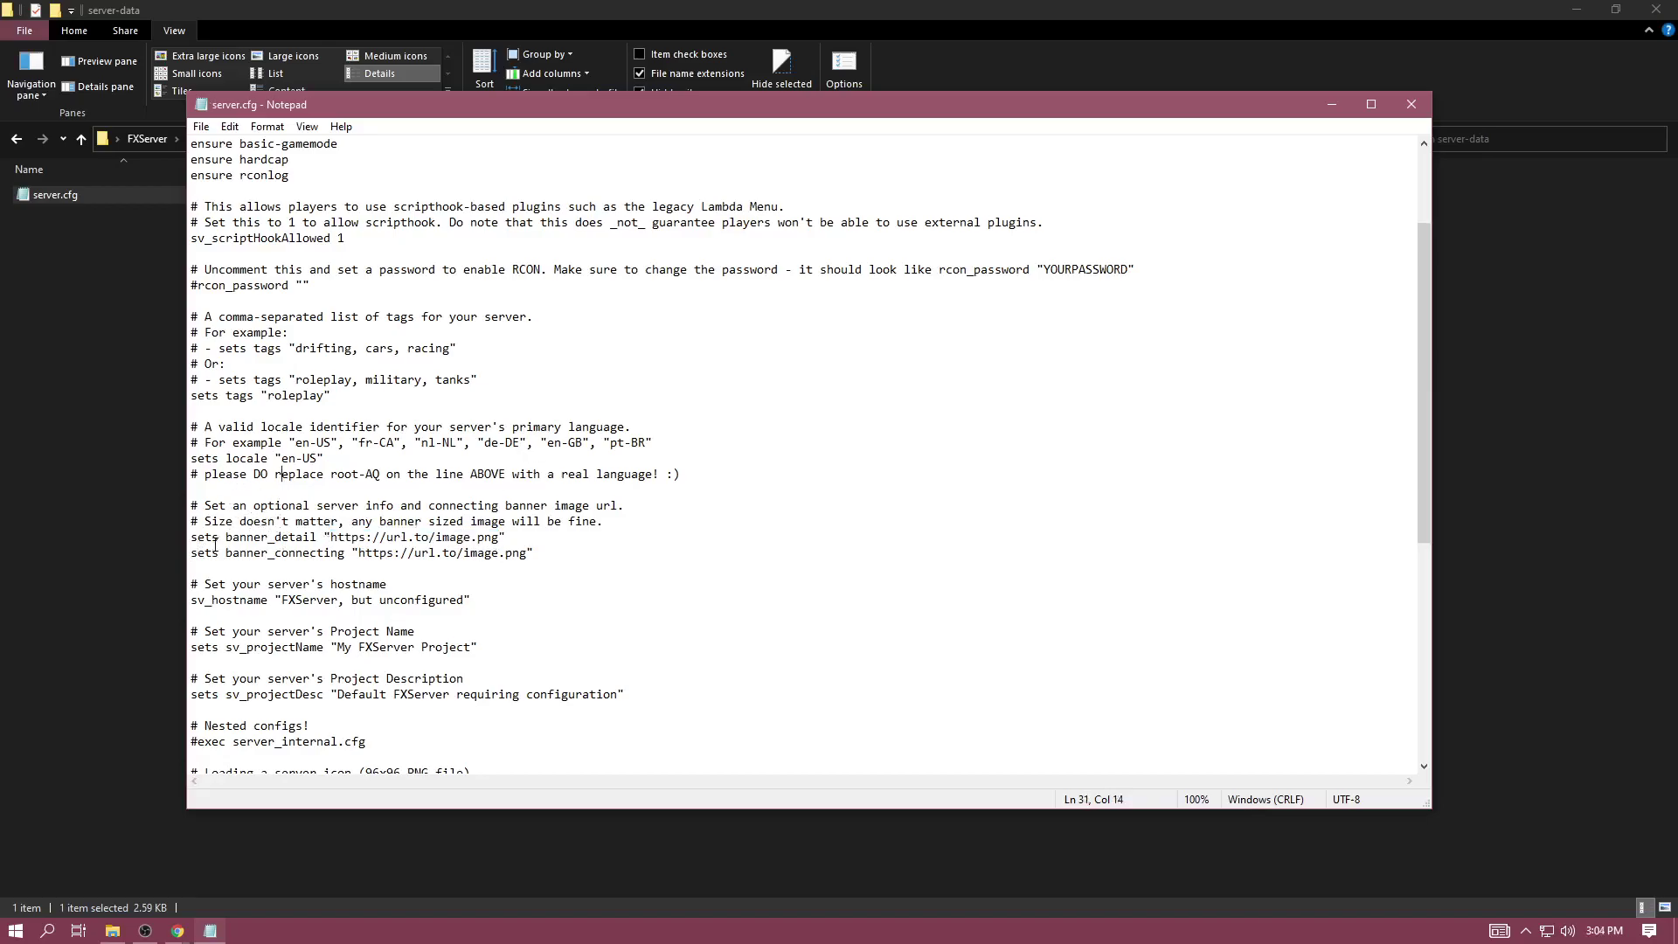
left_click_drag(260, 539, 319, 538)
left_click(349, 539)
left_click(297, 523)
left_click_drag(282, 601, 462, 601)
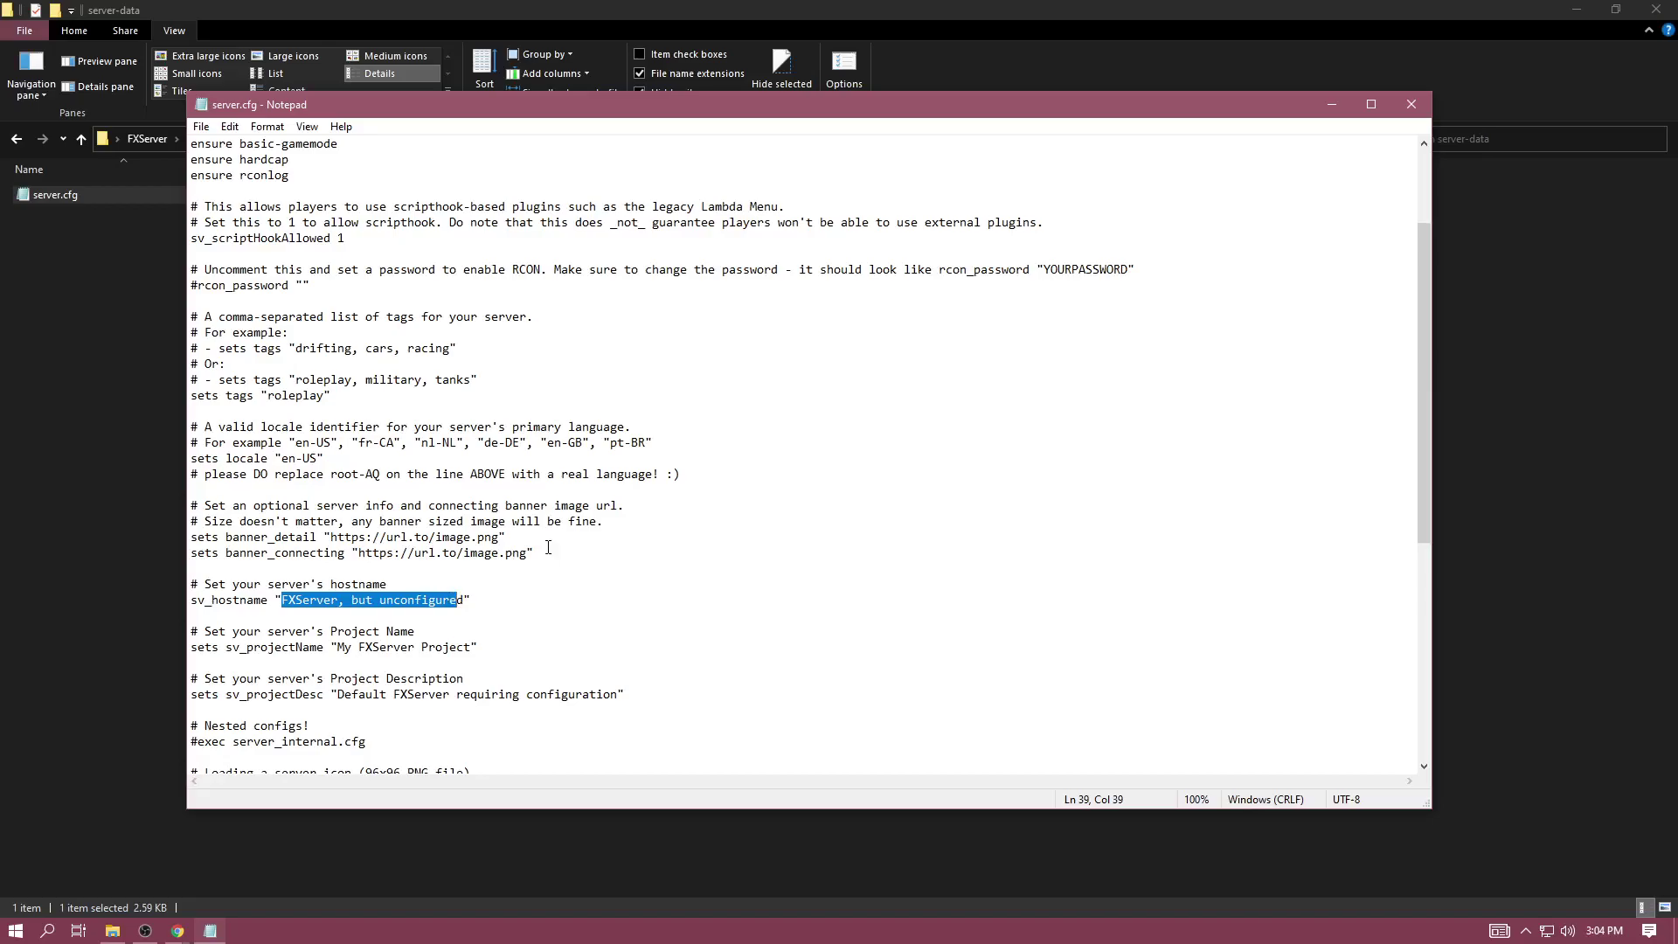
Step: Set sv_hostname to 'Youtube Tutorial' and project name and description to 'Youtube', then save
type("Youtube")
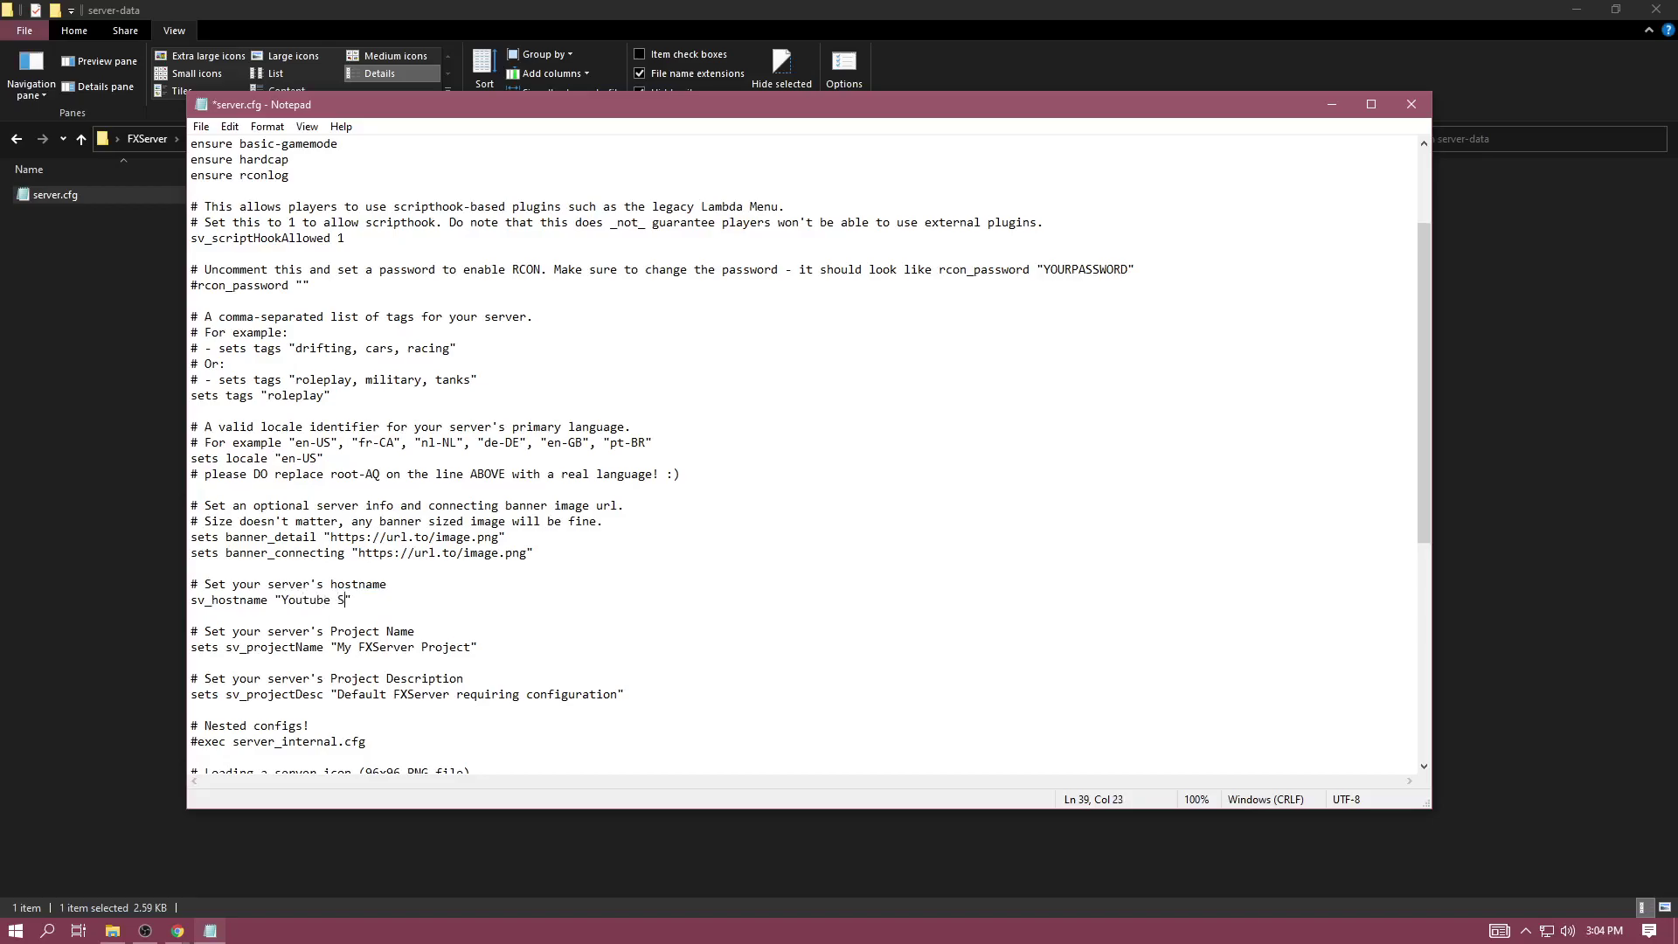
type(" Tutorial")
key("ctrl+s")
scroll(510, 404, "down", 2)
left_click_drag(340, 548, 472, 549)
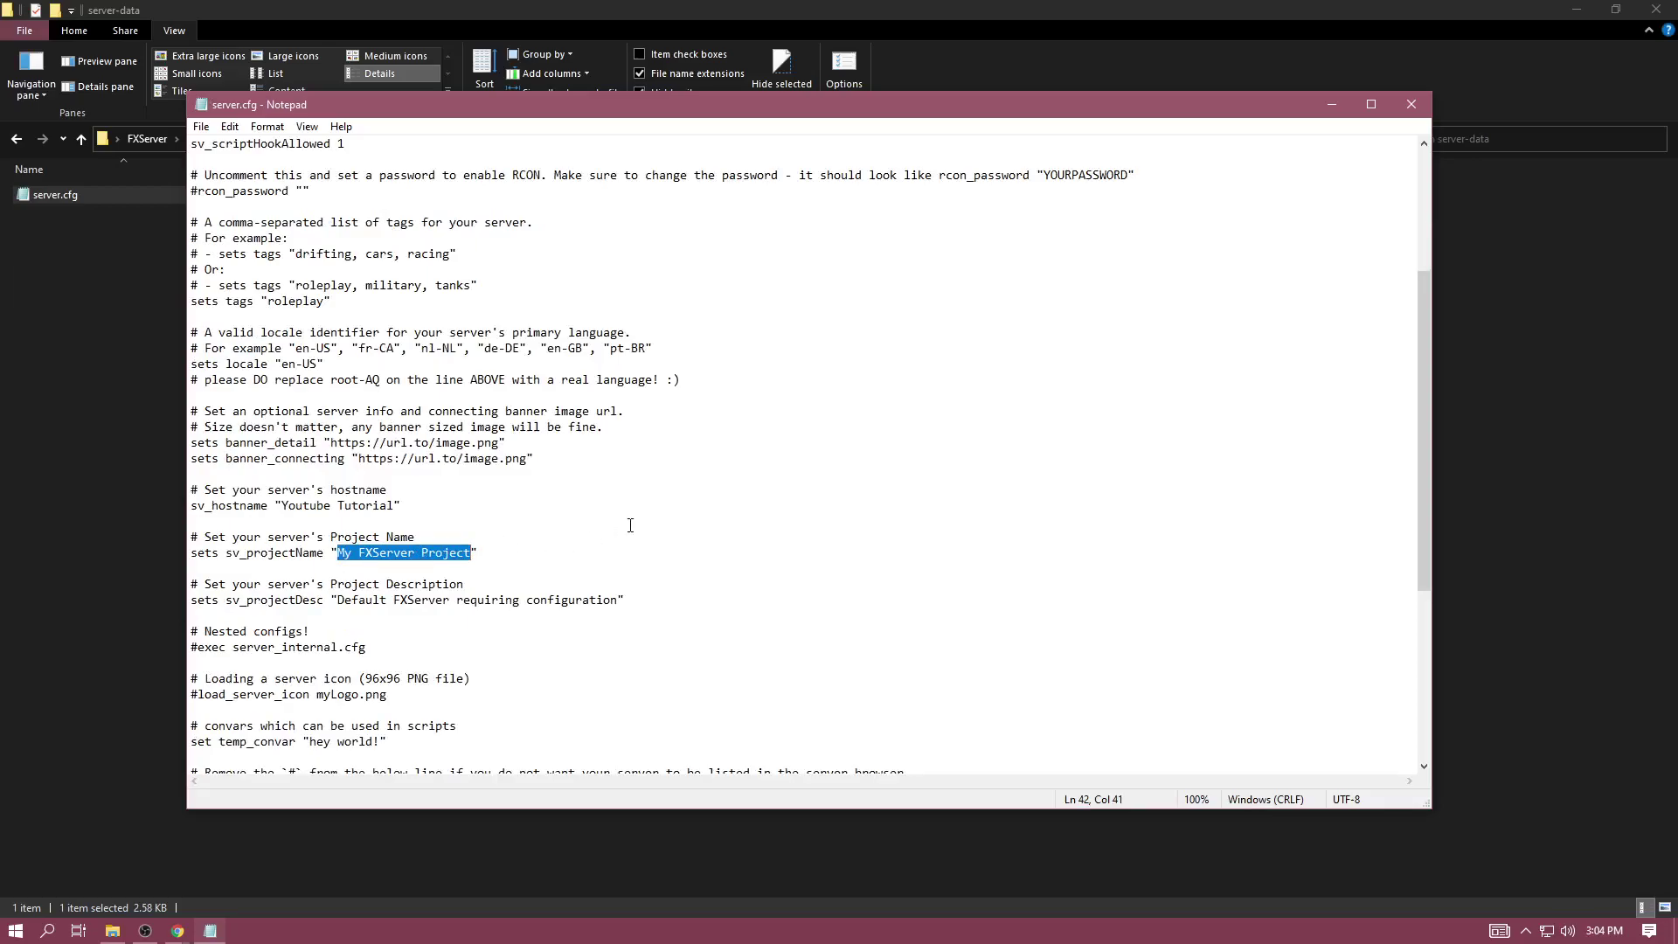
type("Youtub")
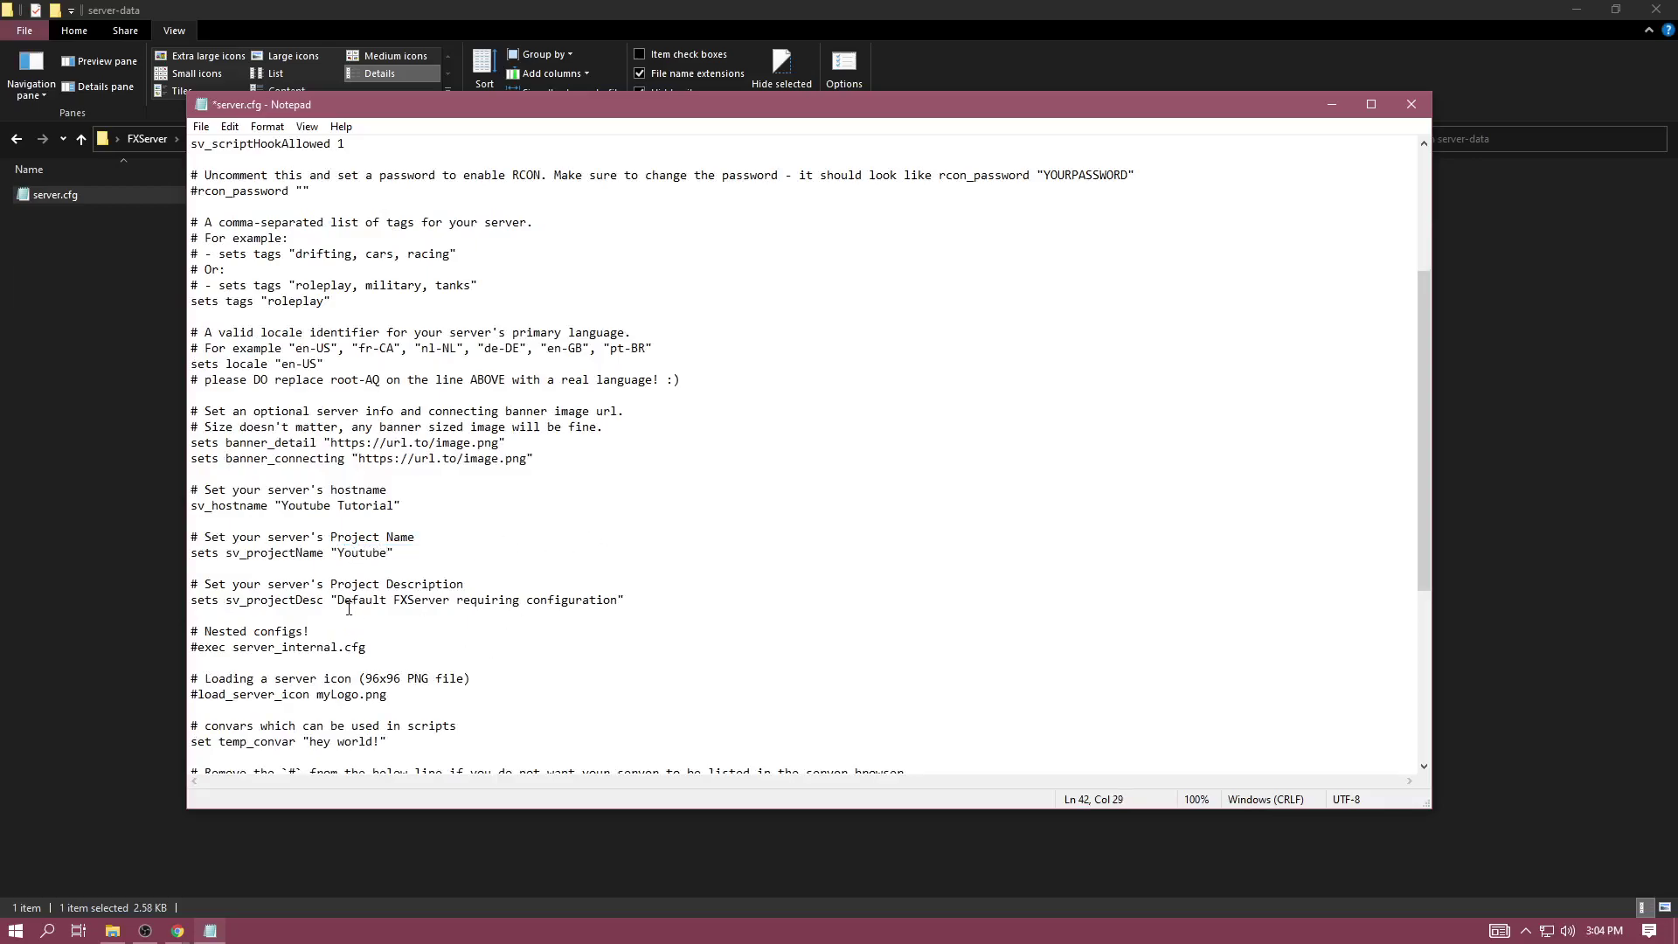
left_click_drag(340, 599, 618, 599)
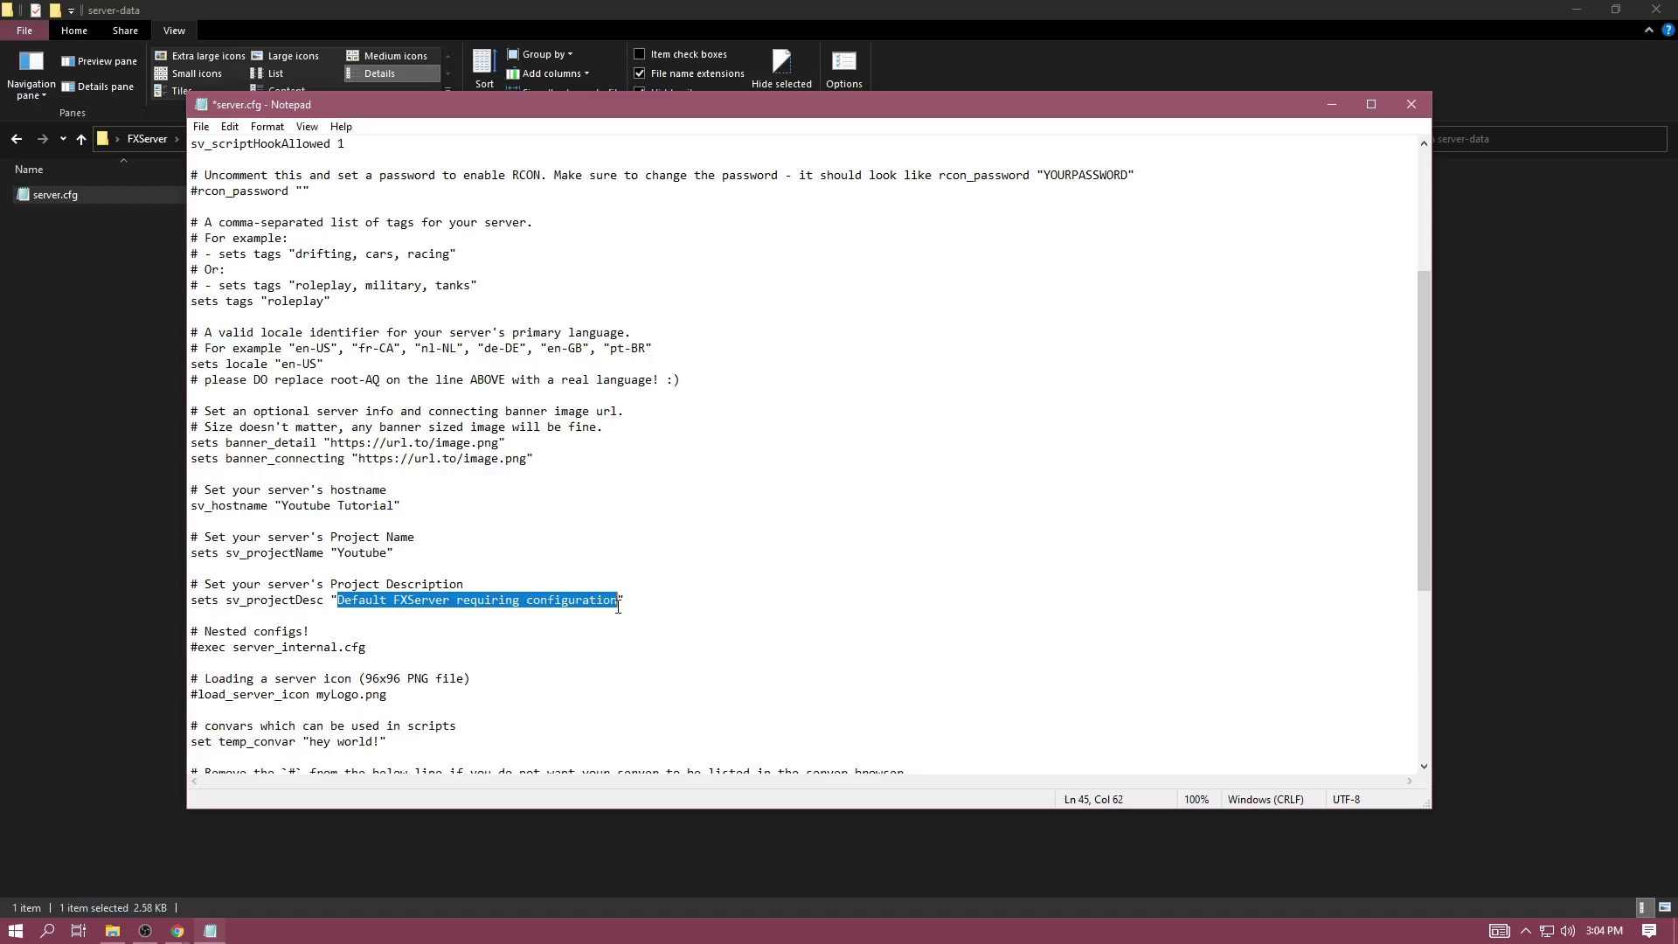
type("Youtub")
key("ctrl+s")
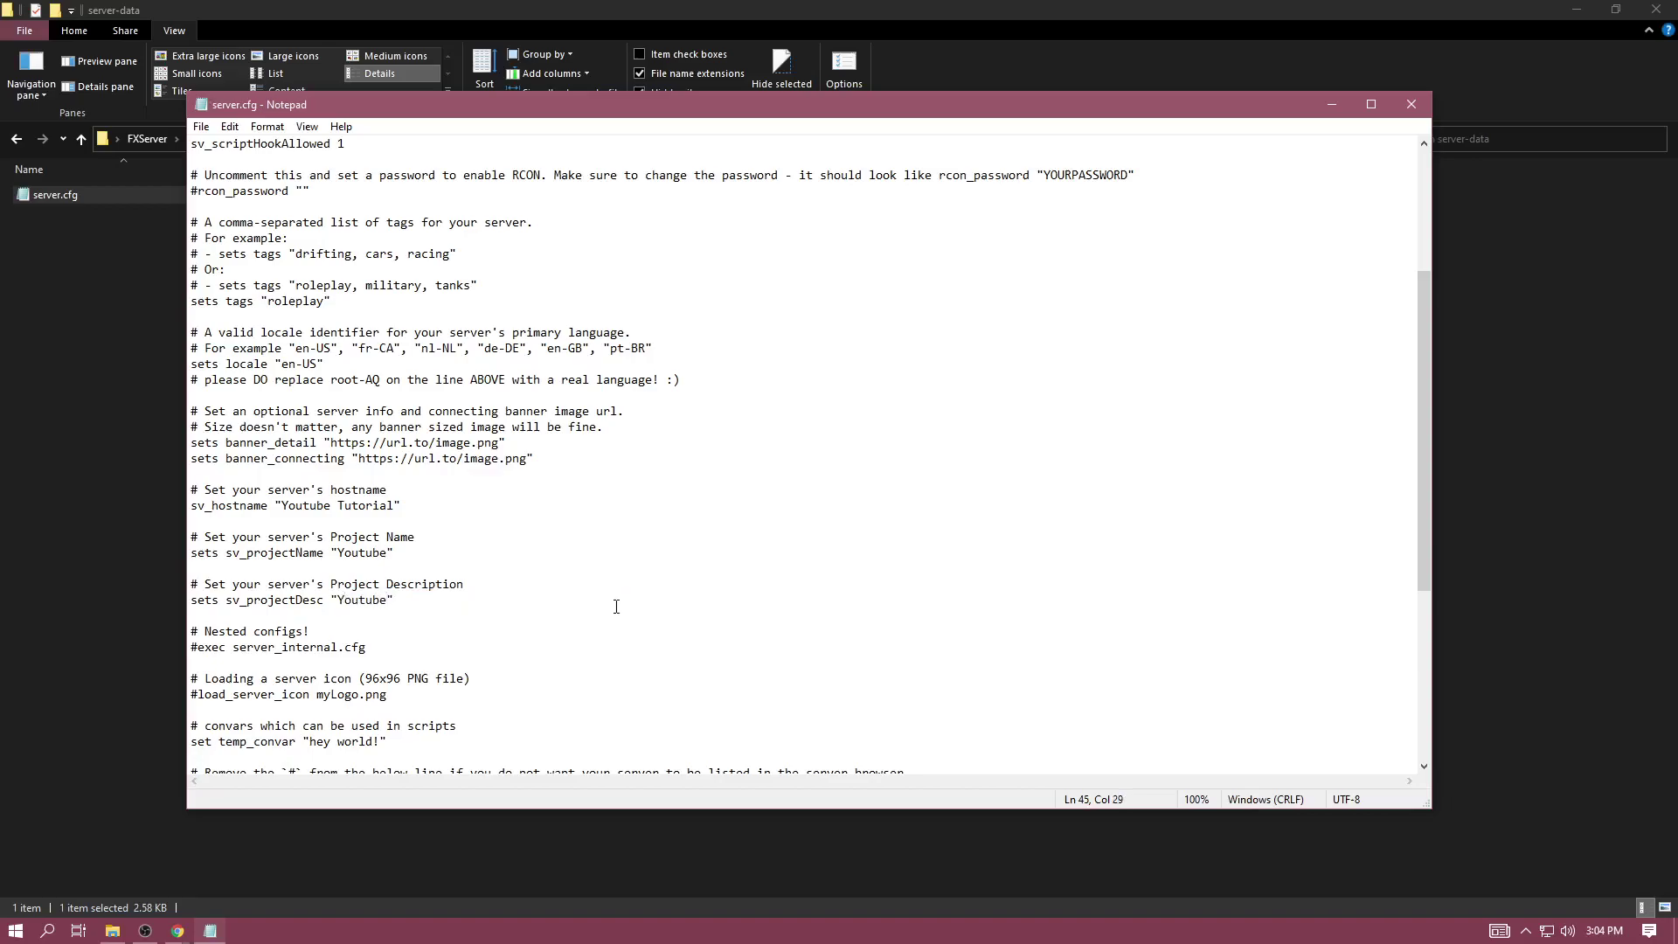
Step: Uncomment the load_server_icon line, keep exec server_internal.cfg commented, and save
scroll(397, 490, "down", 3)
left_click(199, 552)
key("BackSpace")
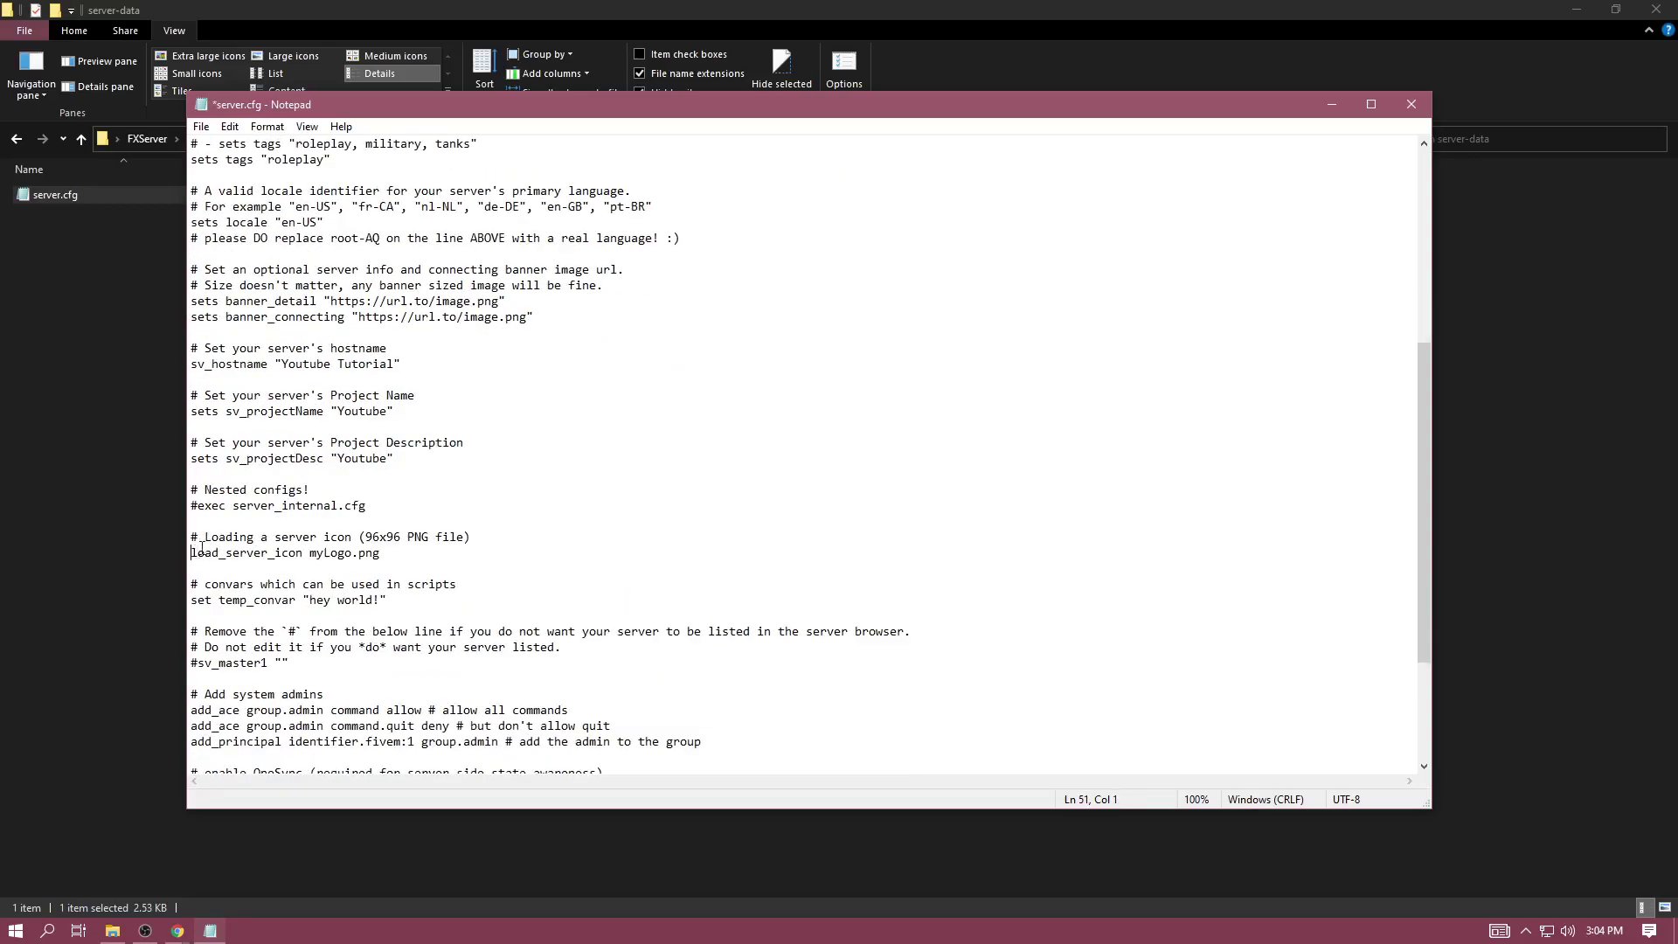
left_click(197, 507)
key("BackSpace")
type("#")
key("ctrl+s")
Step: Review the myLogo icon file name and the system admins block in server.cfg
left_click_drag(288, 552, 354, 552)
left_click(382, 551)
scroll(297, 594, "down", 3)
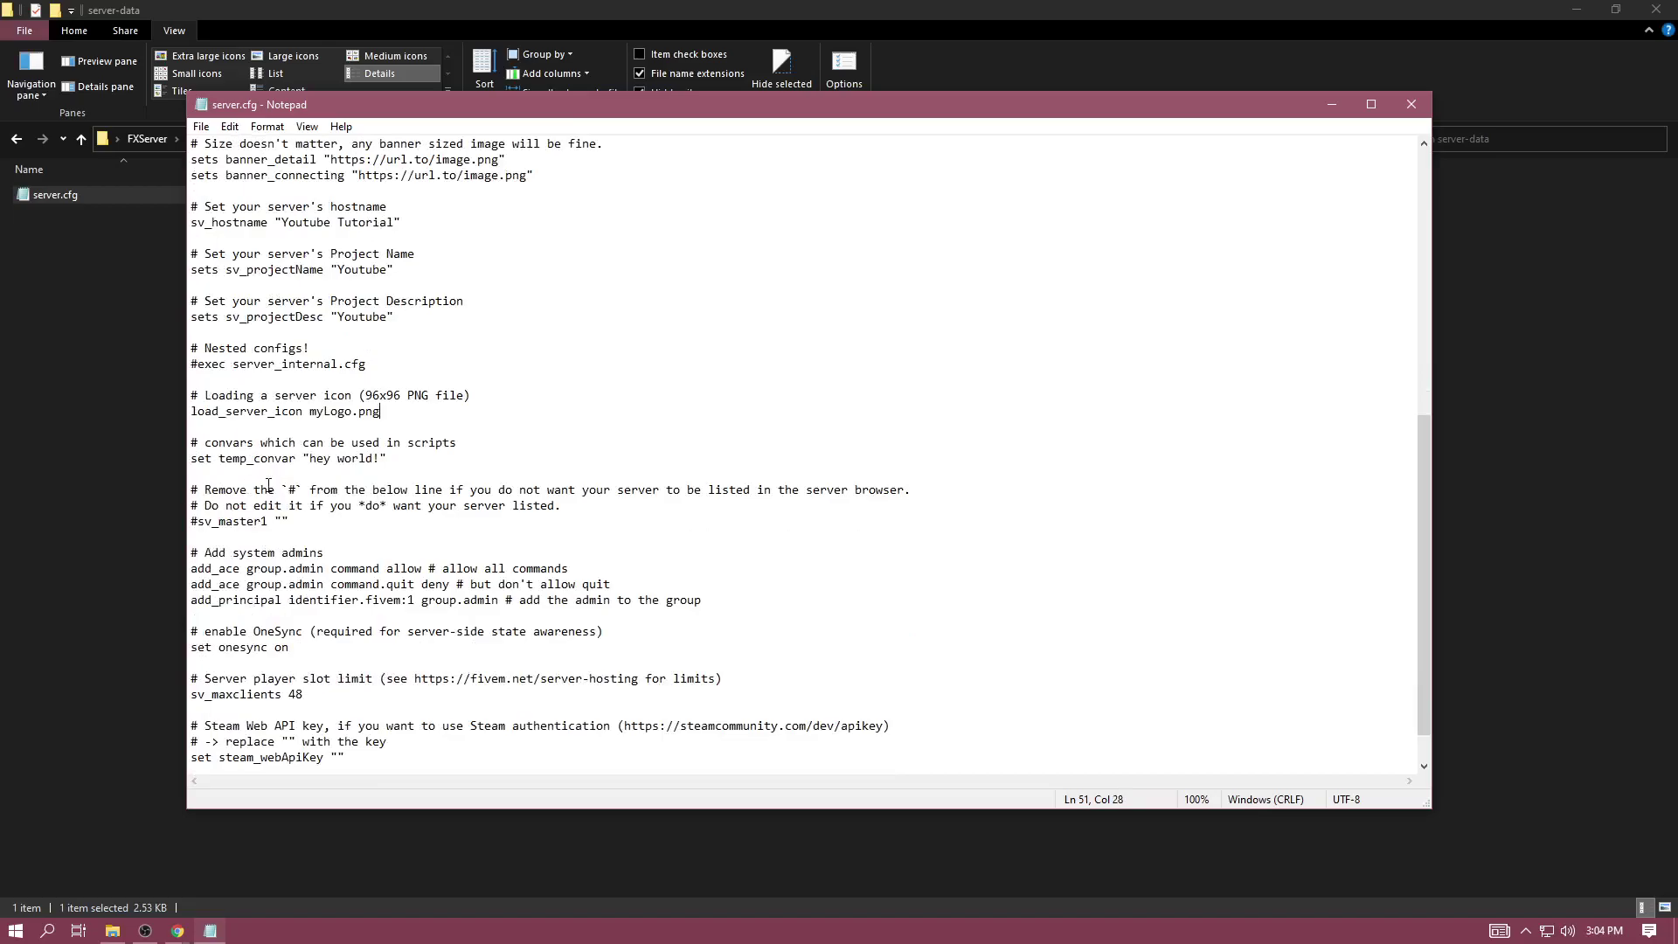
scroll(282, 512, "down", 1)
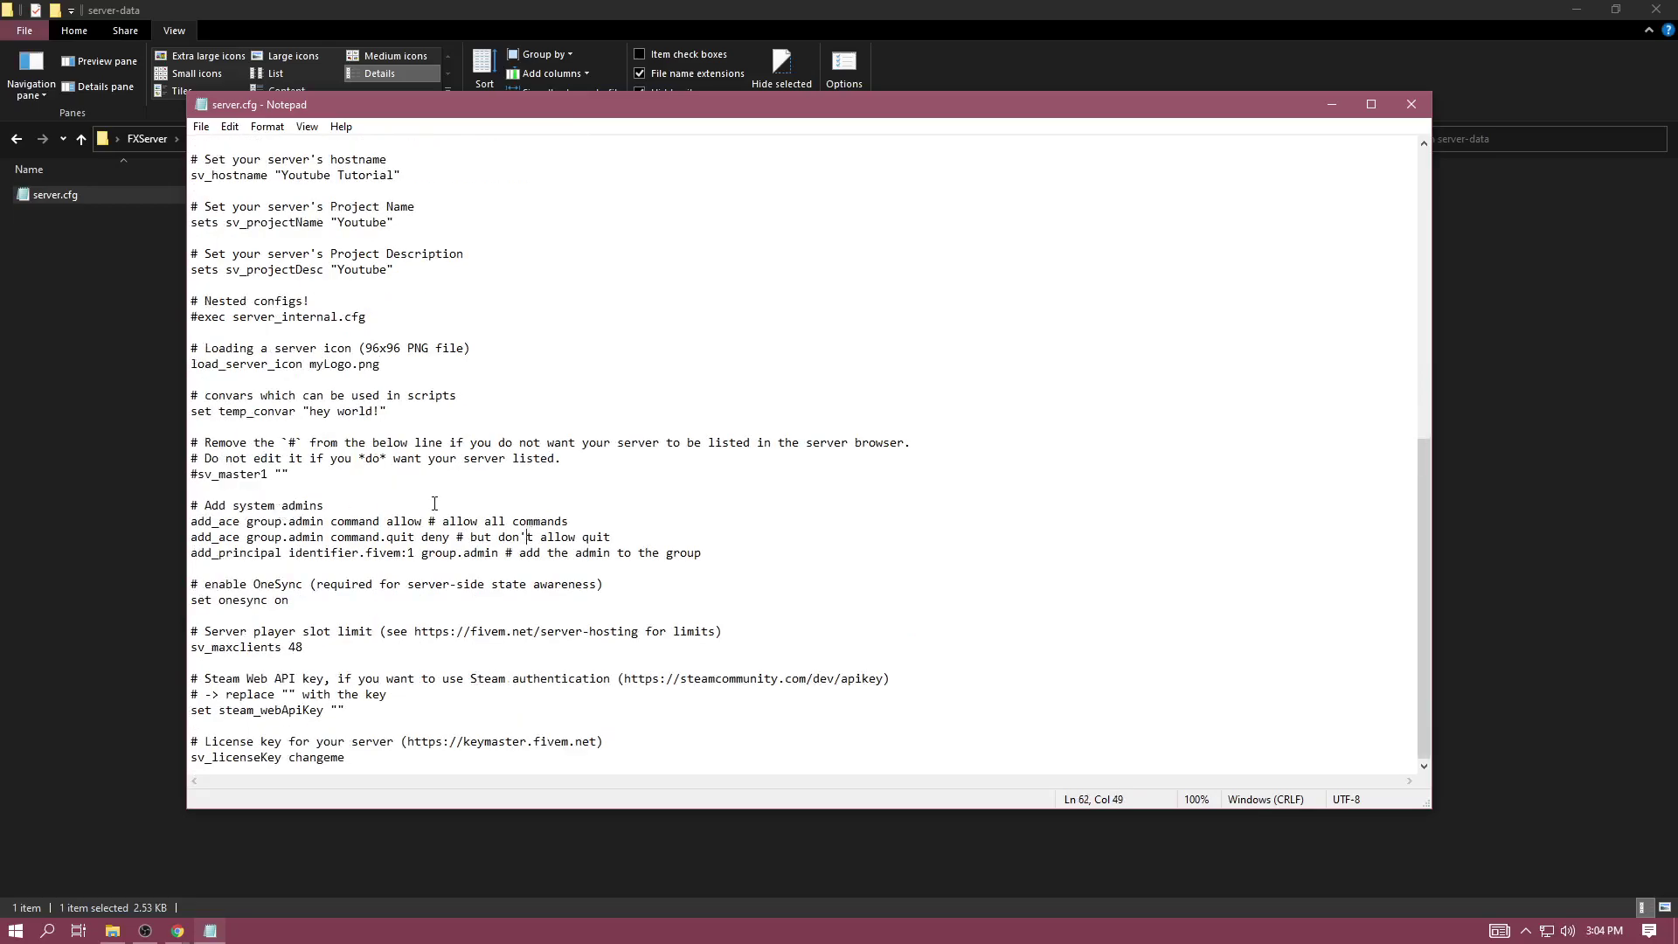
left_click_drag(699, 550, 216, 508)
left_click(216, 508)
Step: Minimize Notepad, switch to Chrome, and search Google for 'steam'
left_click(210, 931)
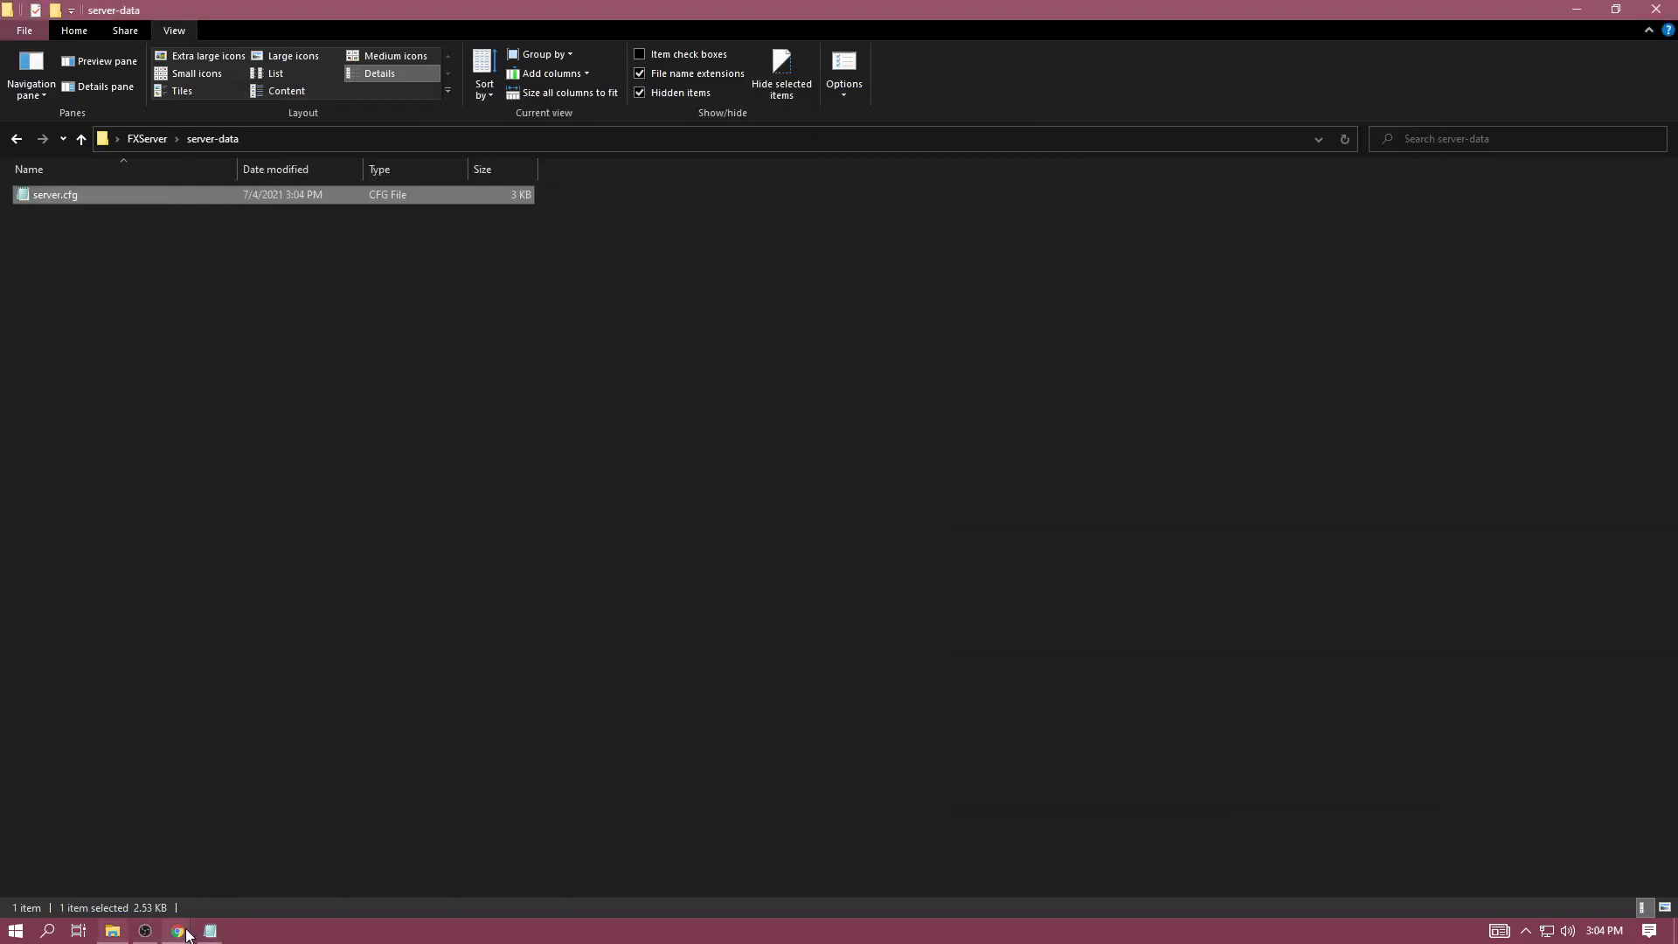
mouse_move(177, 931)
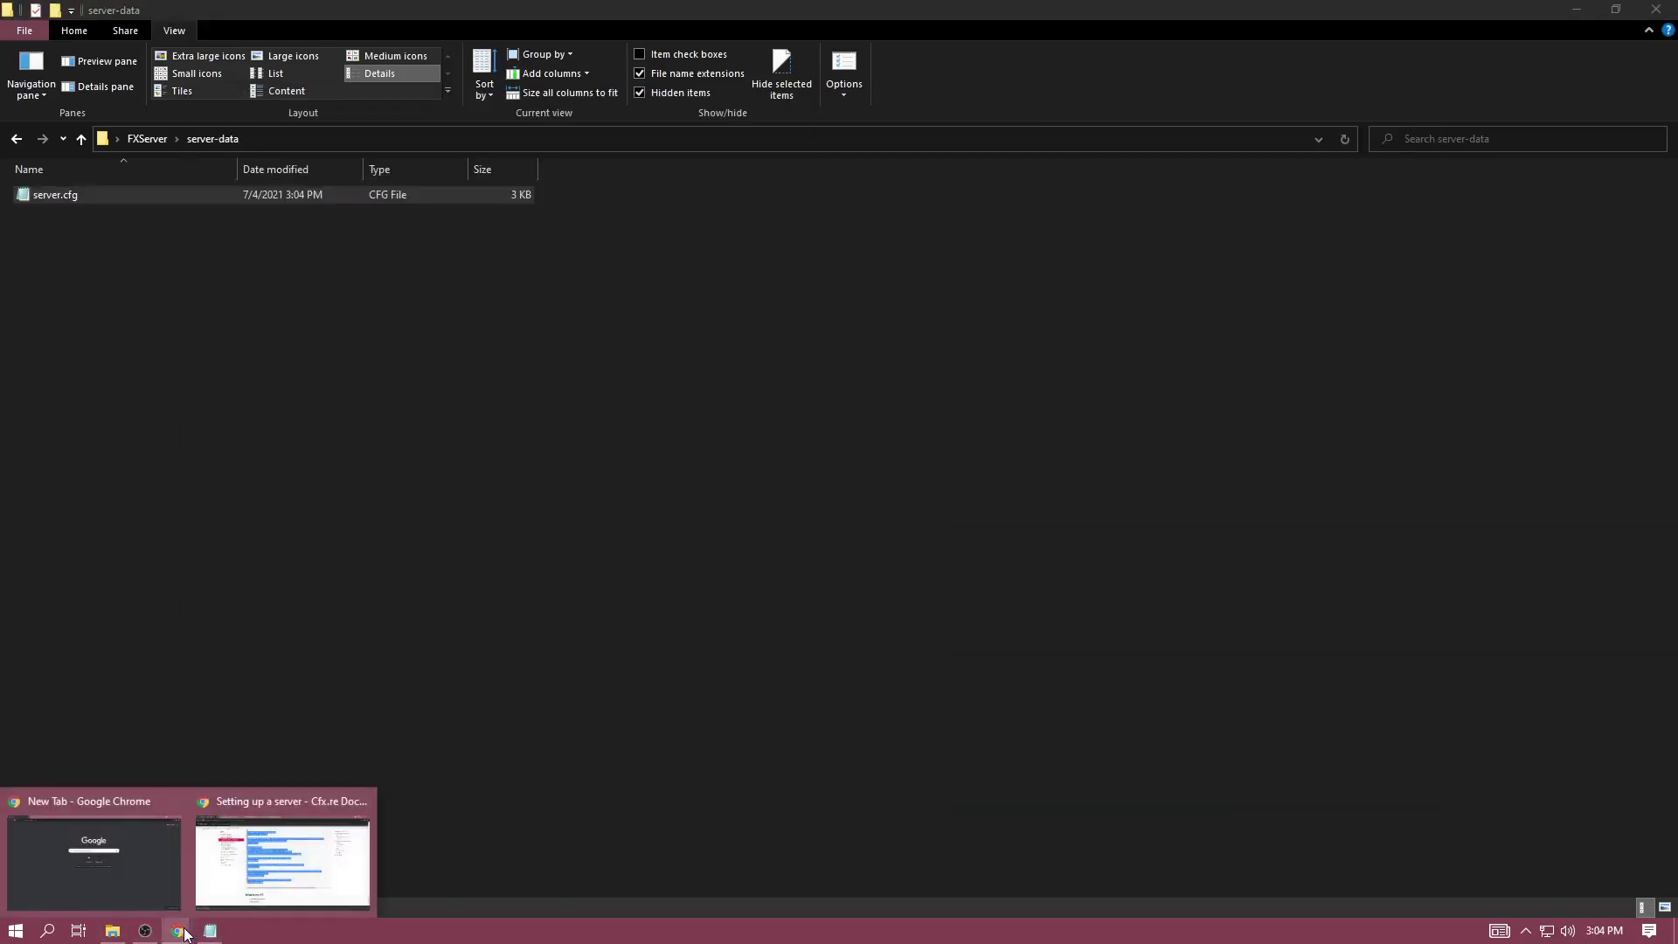
left_click(112, 842)
left_click(281, 45)
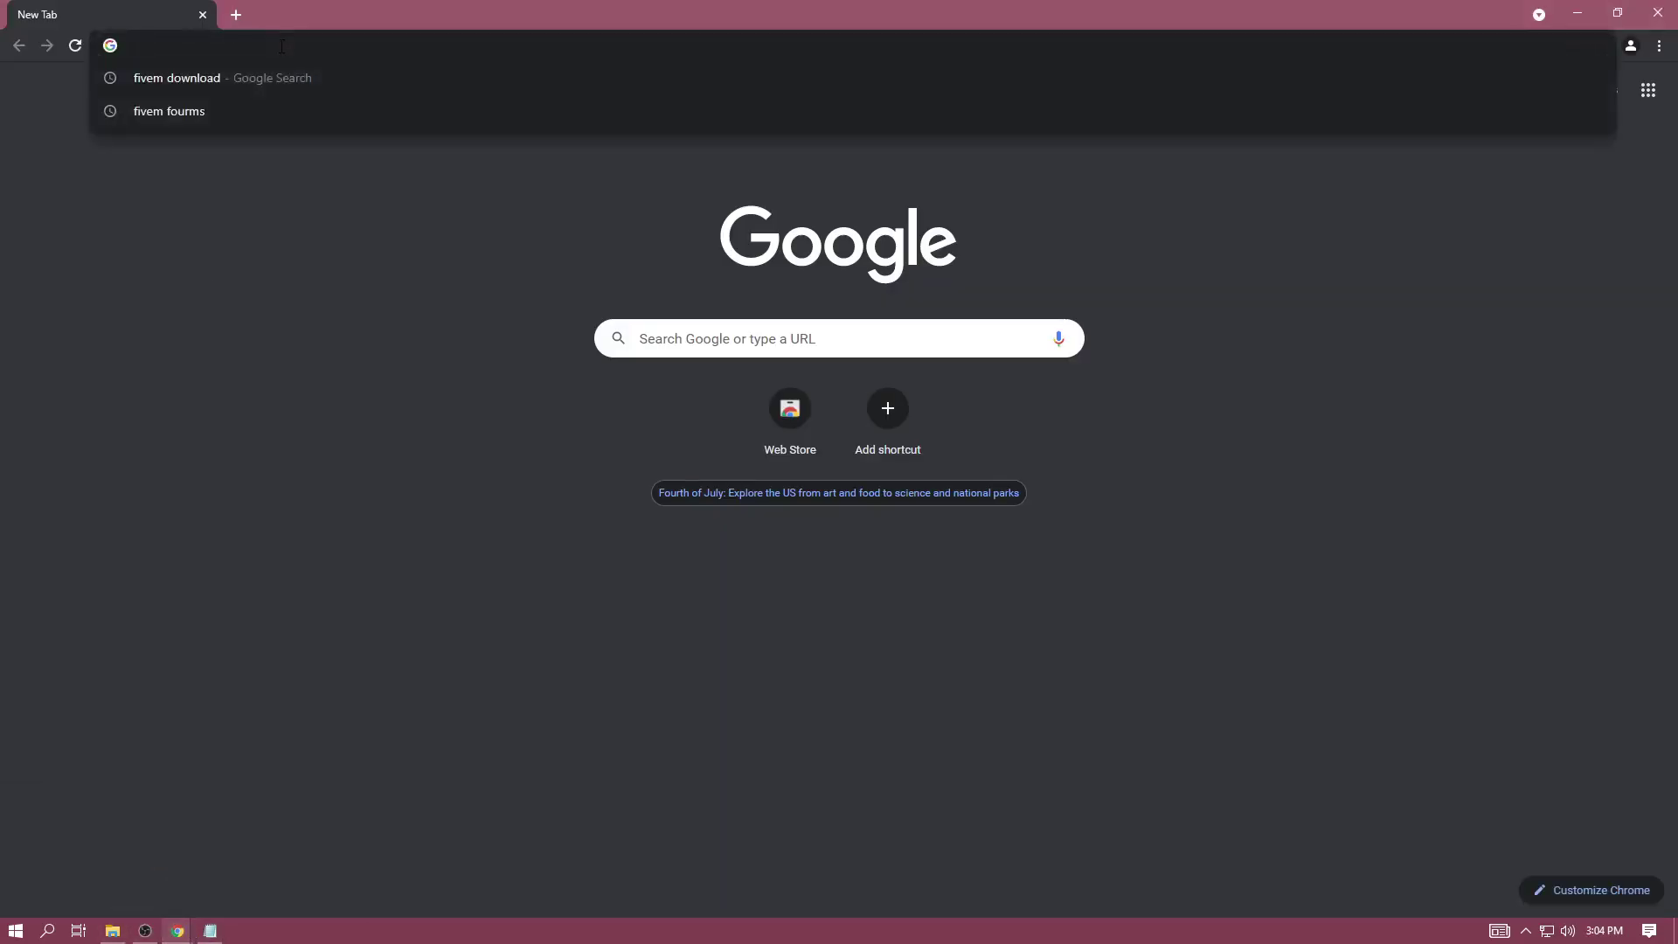
type("steam")
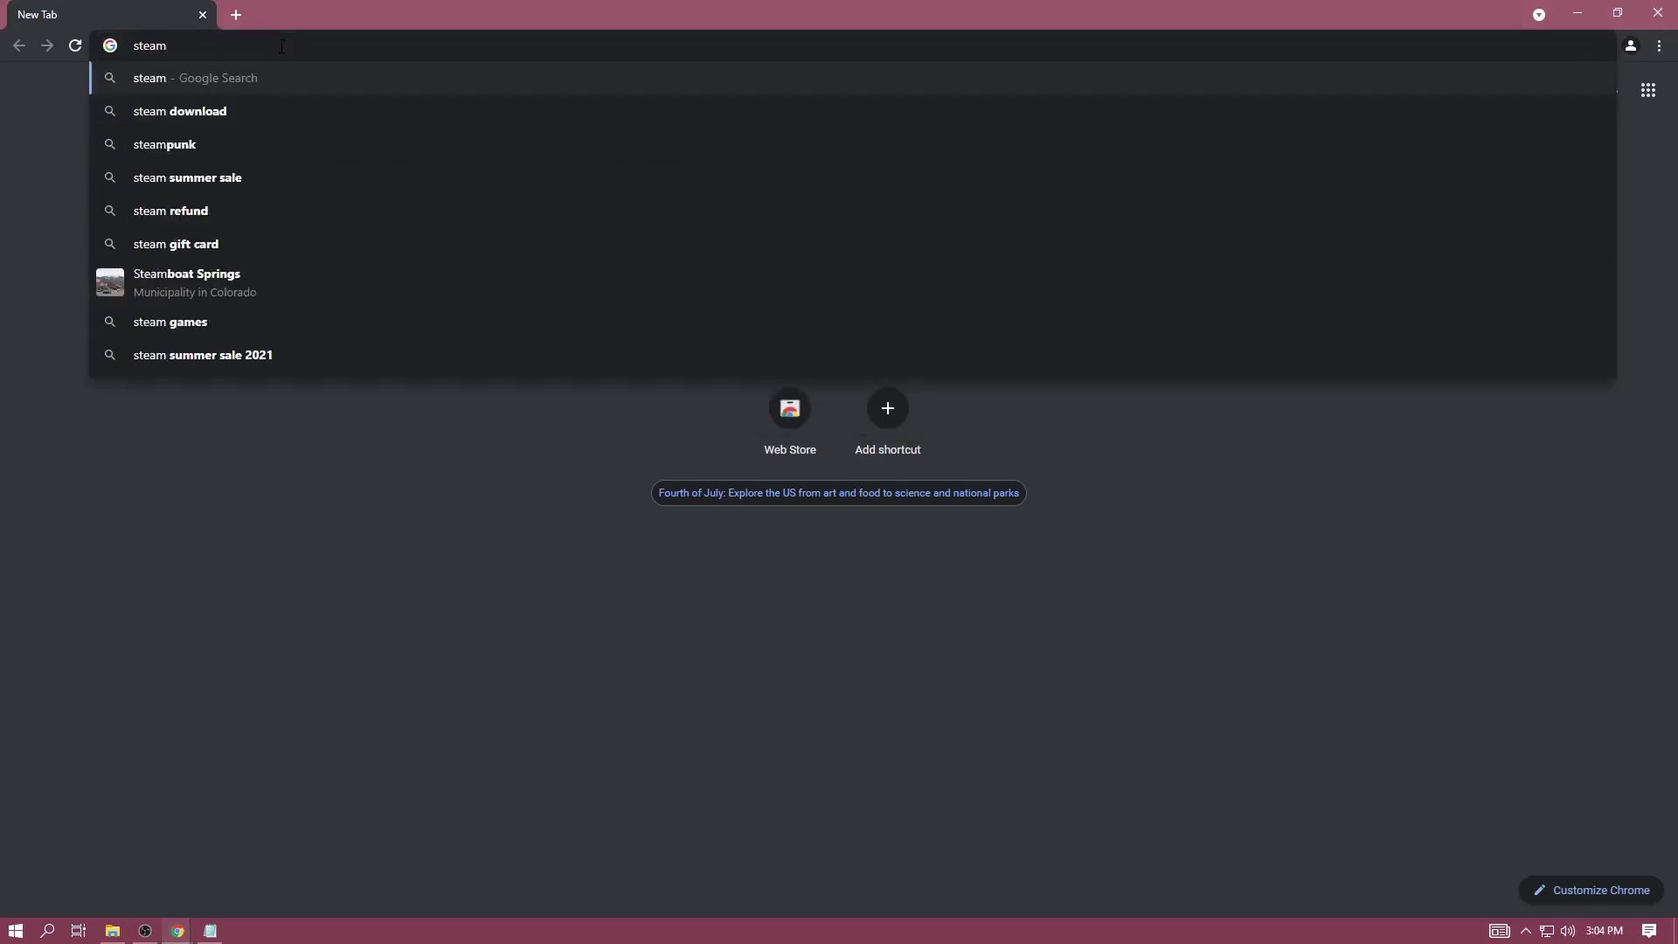
key("Return")
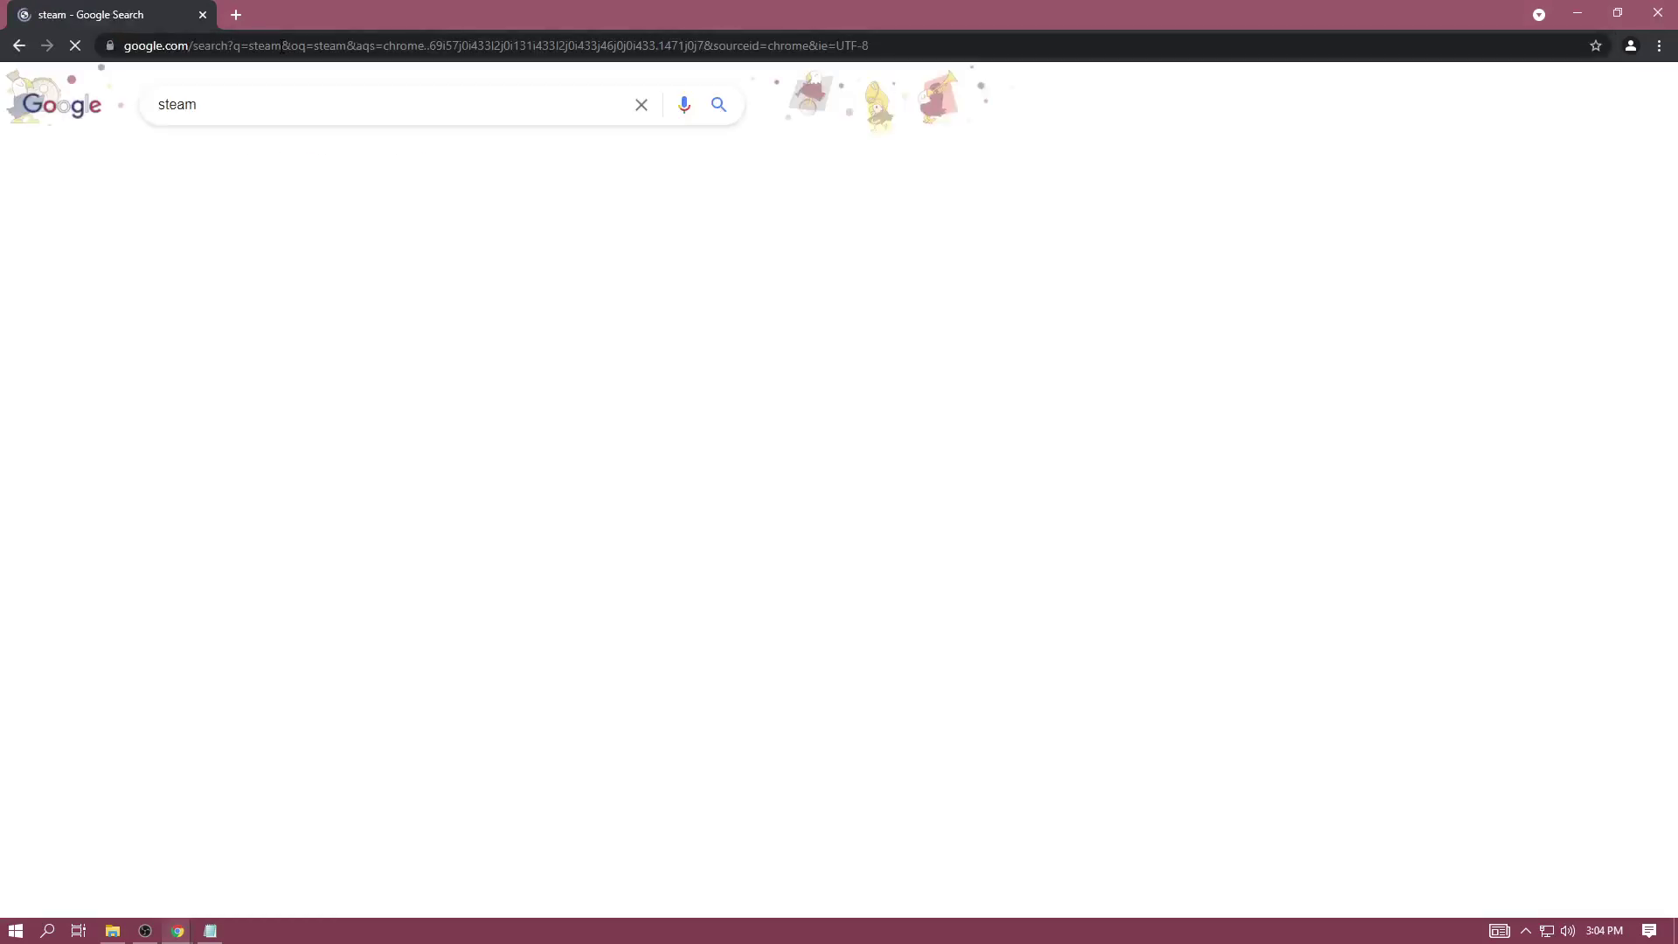
Step: Open vacbanned.com, start a SteamID lookup, then minimize Chrome
left_click(280, 46)
type("vacbanned.com")
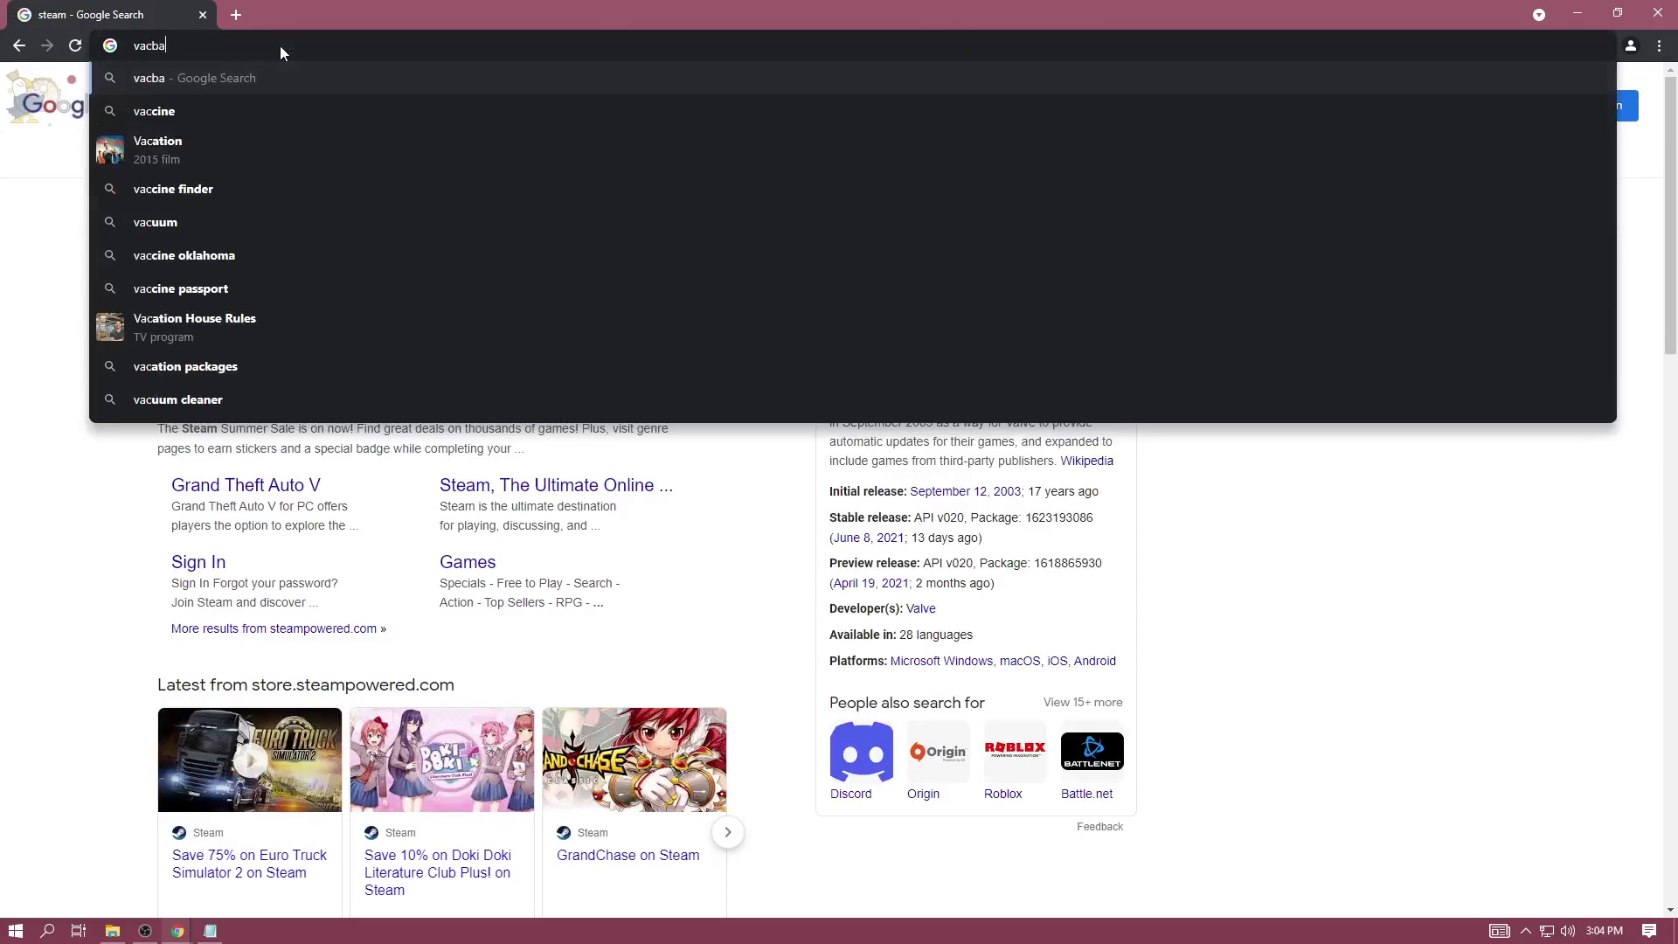
key("Return")
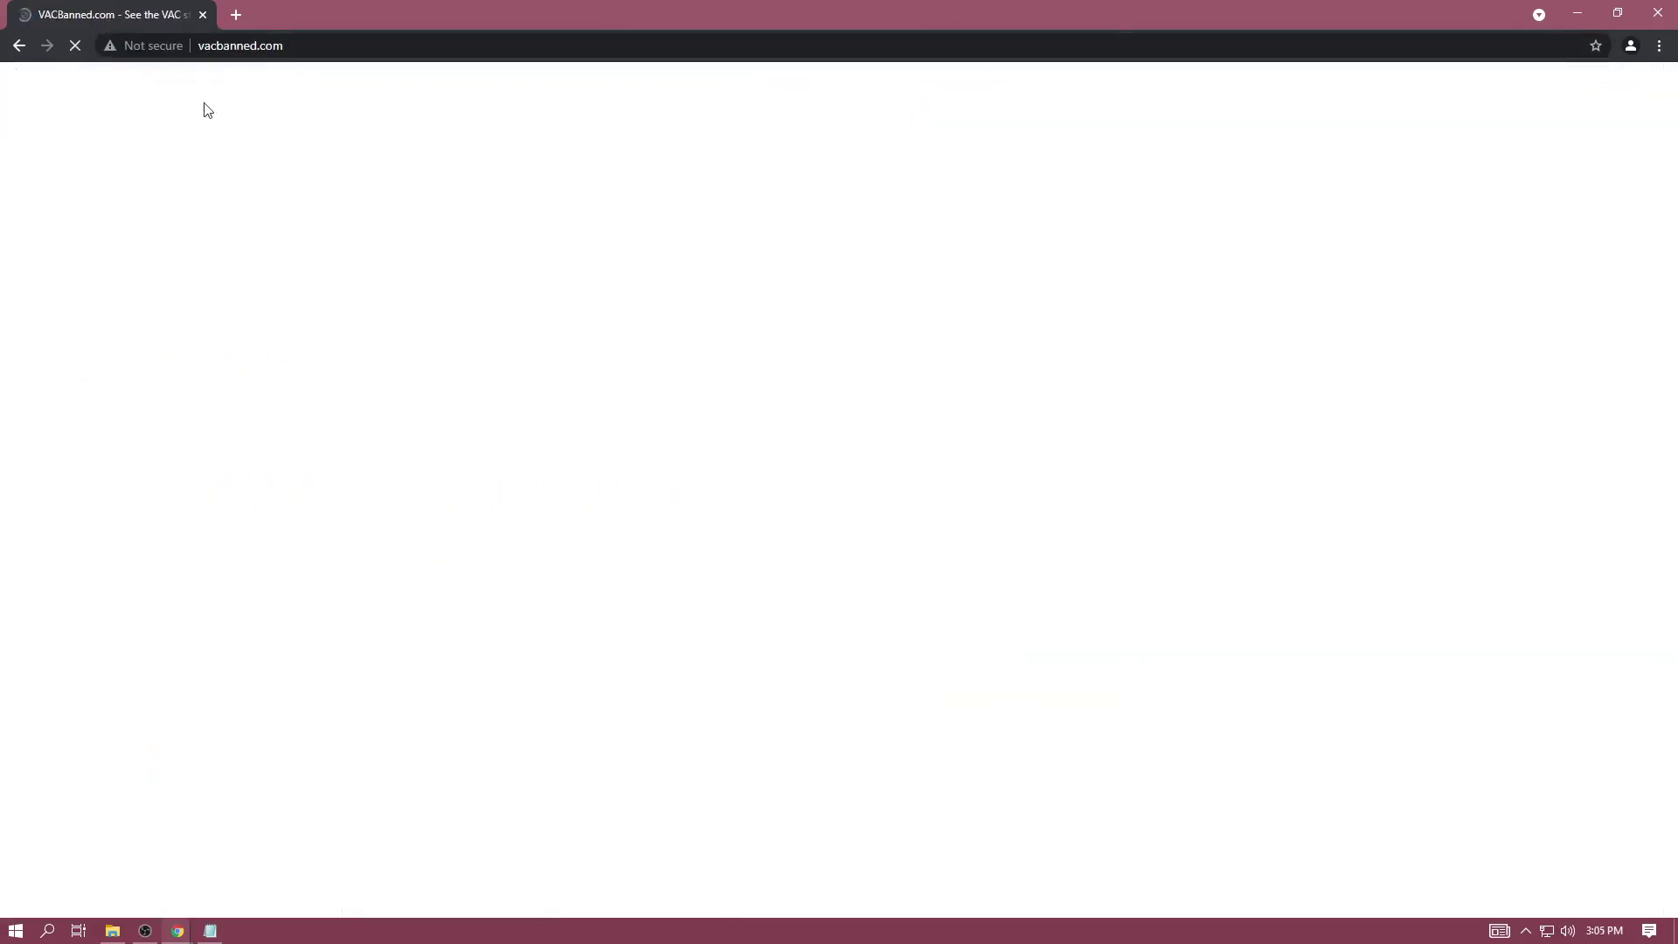
left_click(877, 163)
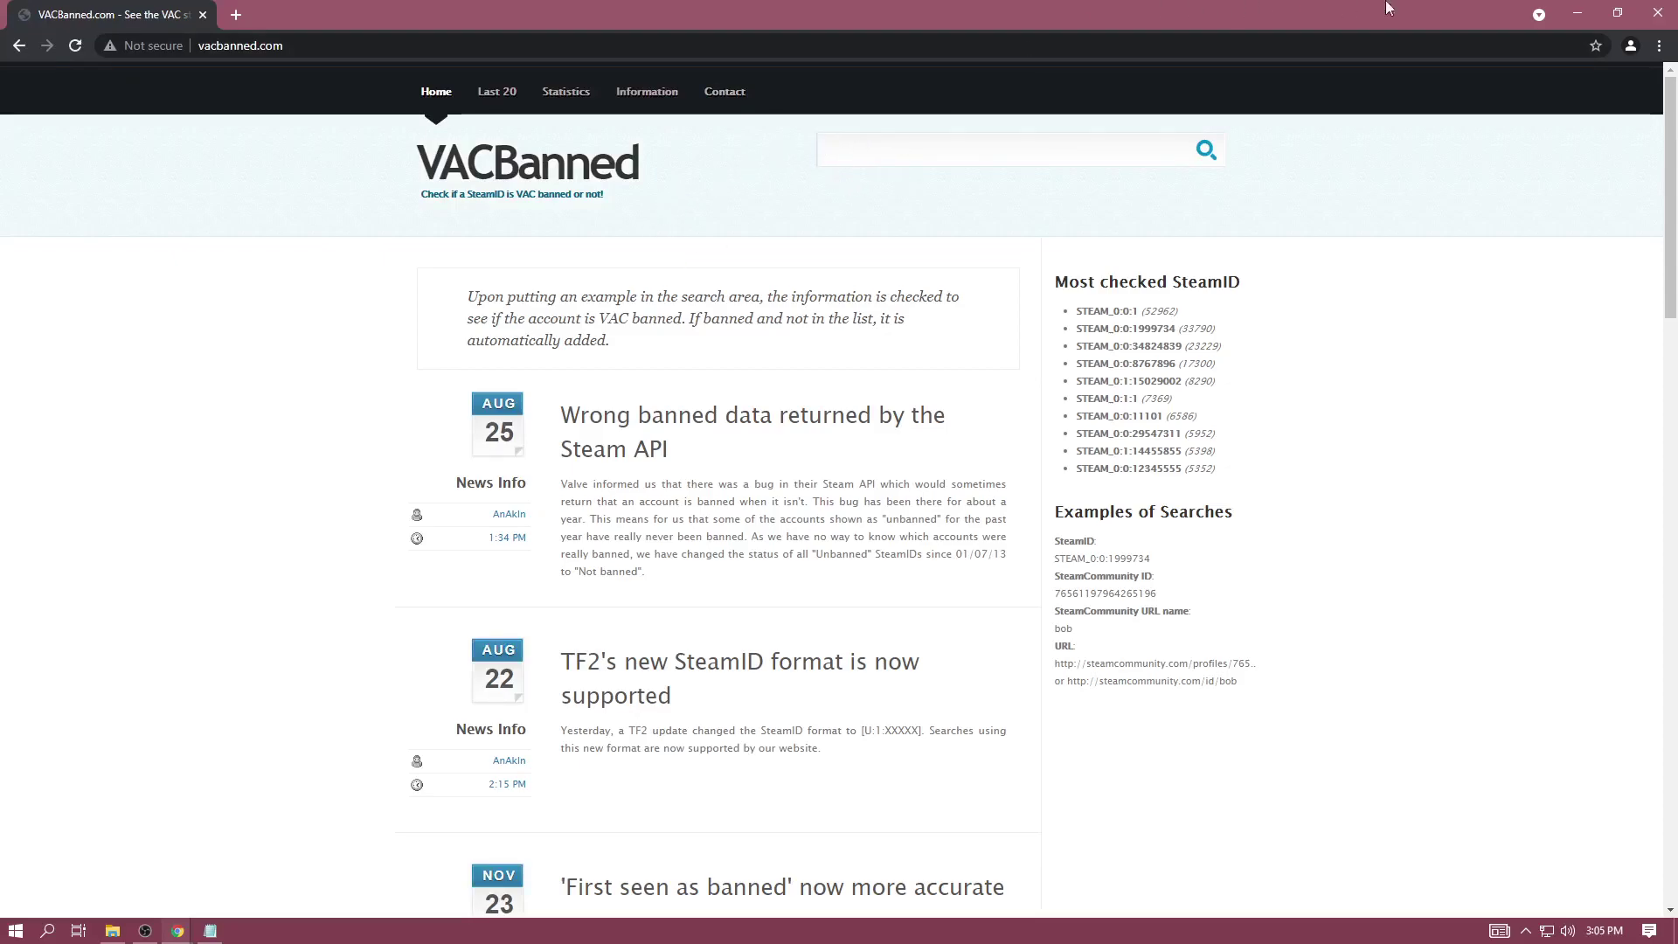
left_click(1578, 12)
Step: Change the admin identifier prefix to steam, add an #Admins comment above it, and save
left_click(226, 926)
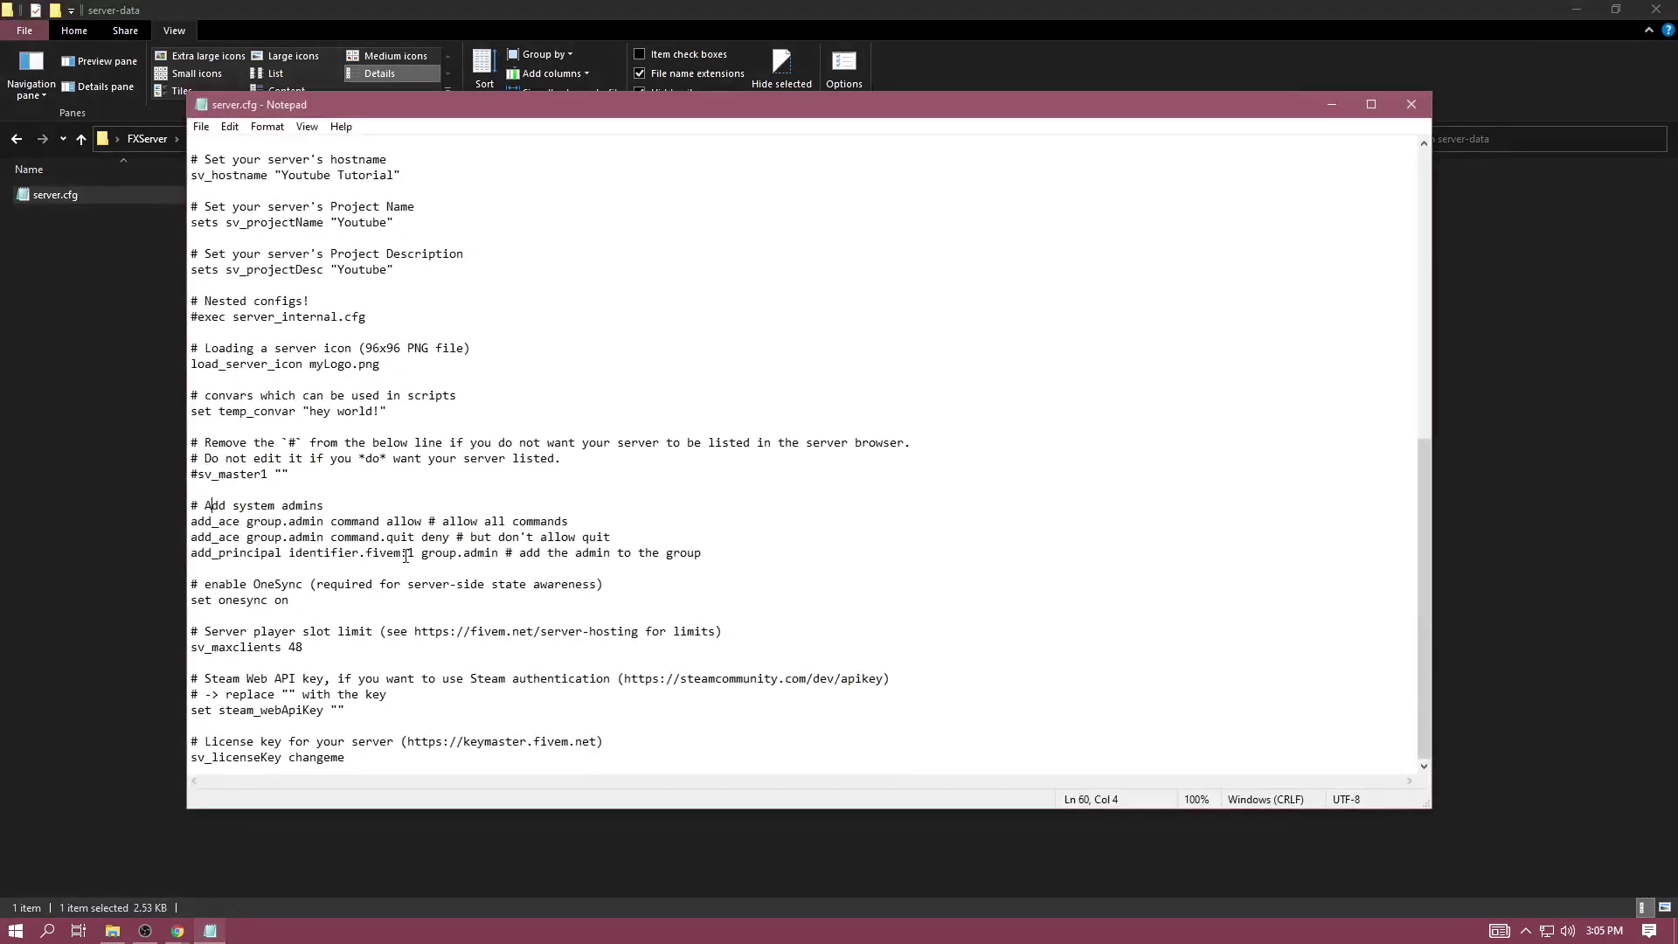
left_click_drag(365, 556, 413, 554)
type("steam")
key("Home")
key("Return")
key("Up")
key("Return")
type("#Admins")
key("ctrl+s")
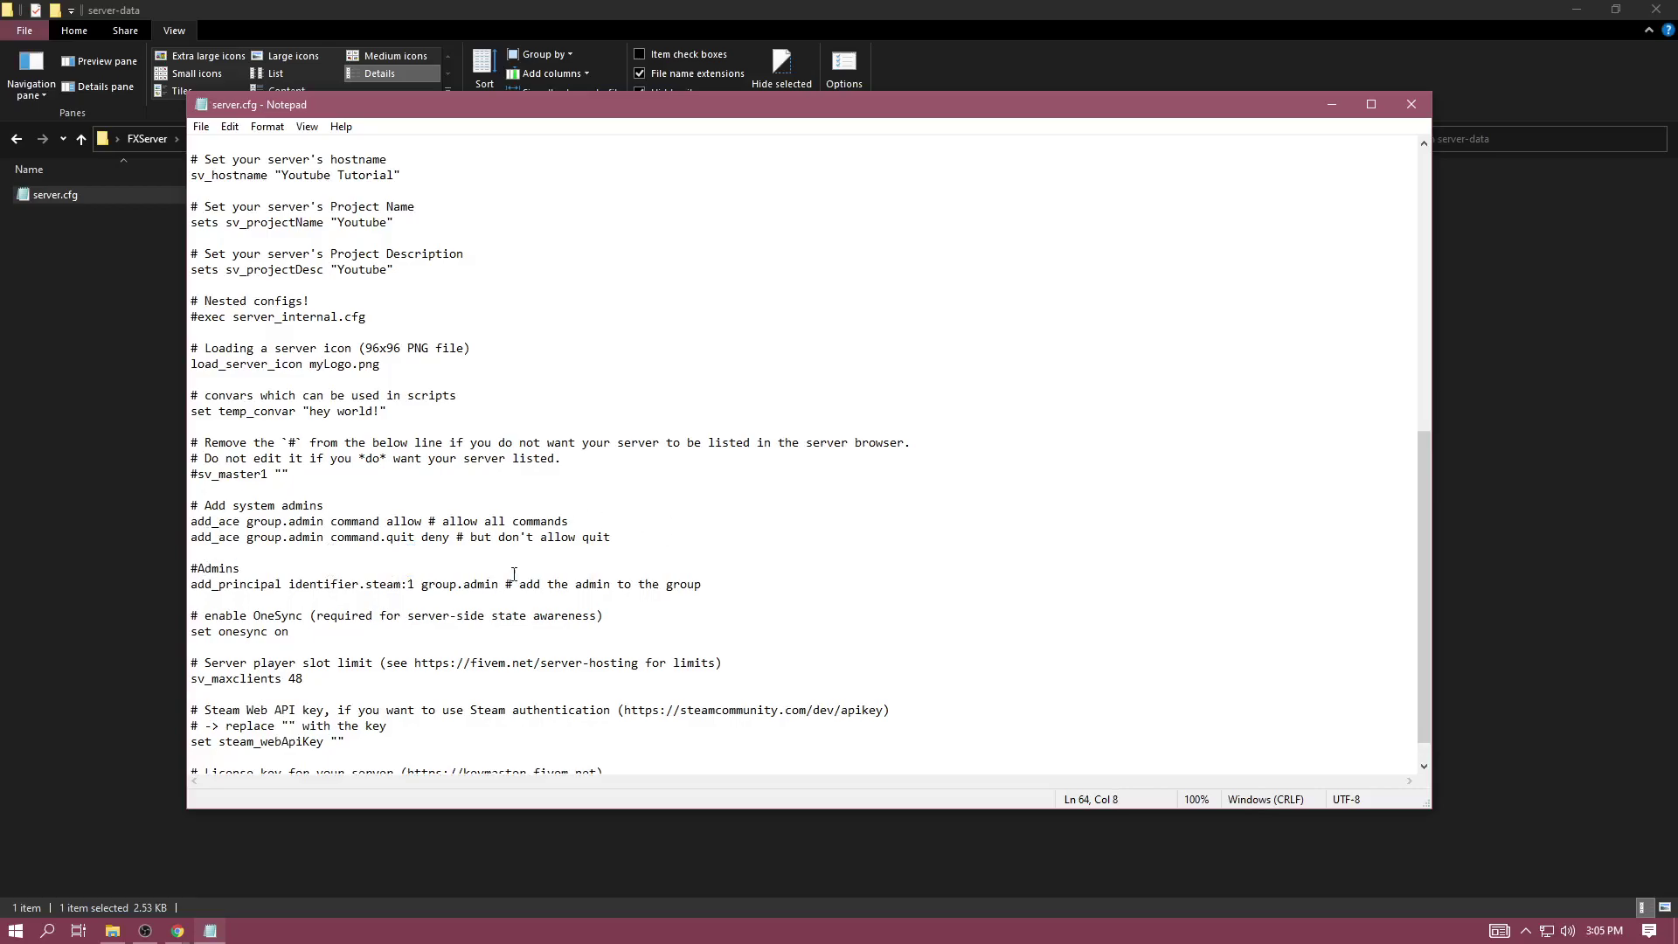
Step: Try switching onesync to off, then undo it so onesync stays on
mouse_move(275, 618)
left_mouse_down()
mouse_move(294, 632)
mouse_move(272, 630)
left_mouse_up()
left_click(295, 631)
left_click(254, 617)
double_click(278, 632)
type("off")
key("ctrl+z")
left_click(338, 636)
Step: Review the sv_maxclients 48 setting and place the cursor inside the steam_webApiKey quotes
left_click_drag(311, 679, 298, 679)
scroll(291, 661, "down", 1)
left_click(308, 607)
double_click(292, 648)
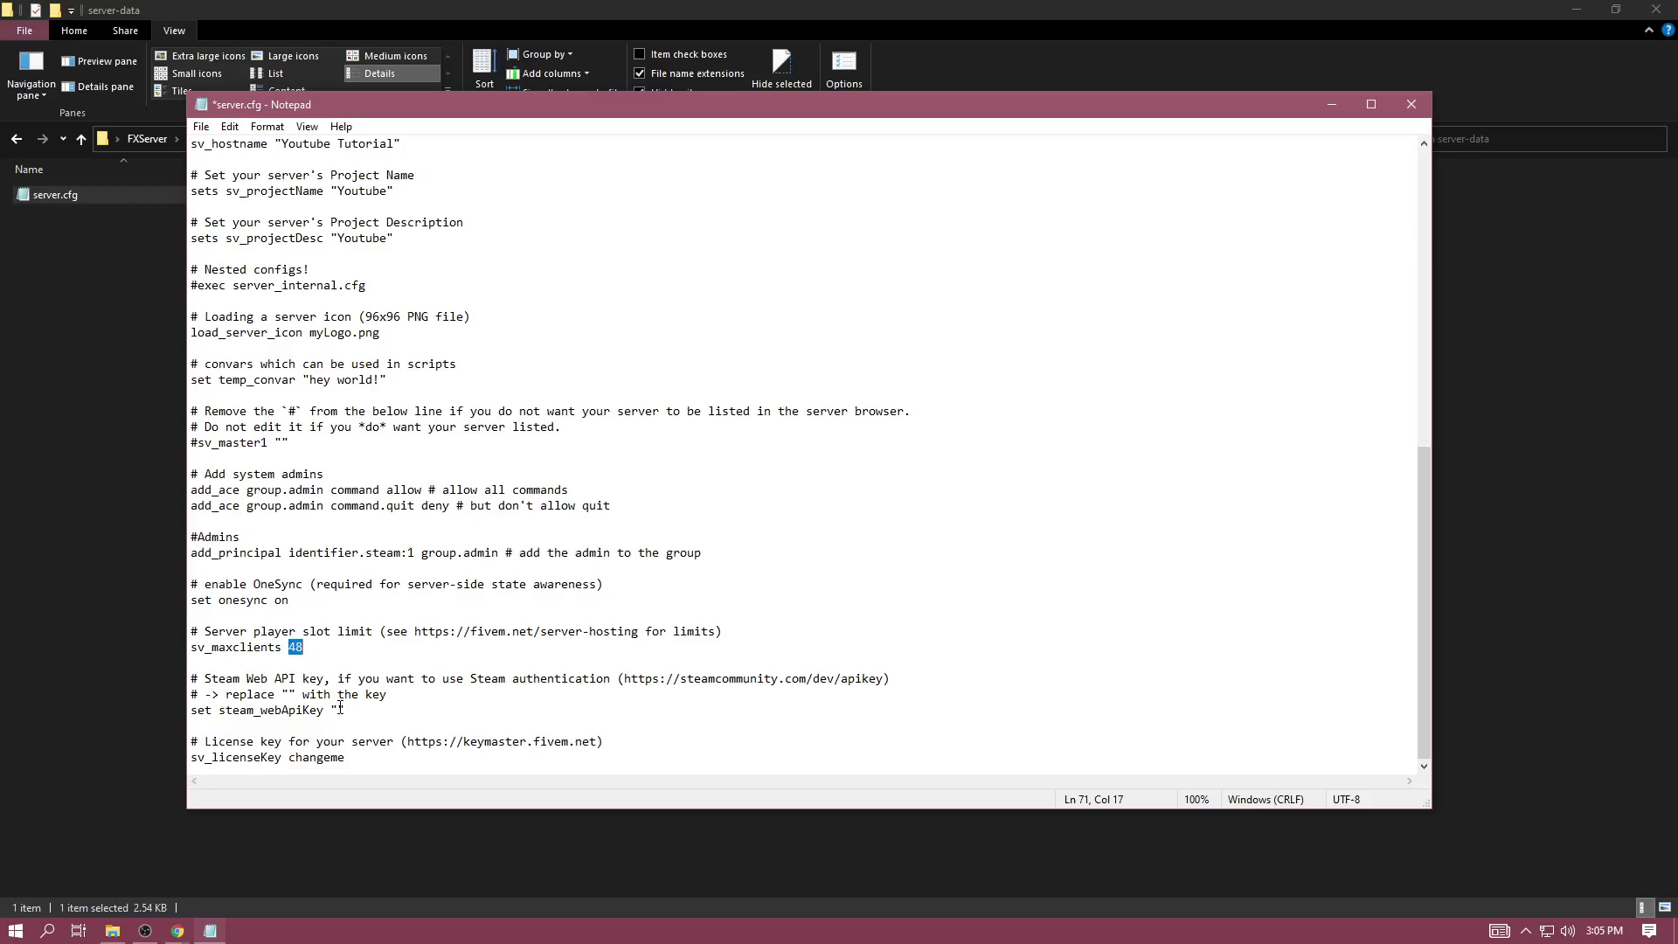
left_click(296, 669)
left_click(338, 711)
Step: Search 'steam web api key' in Chrome and open the Steam Community API key page
left_click(177, 930)
left_click(88, 834)
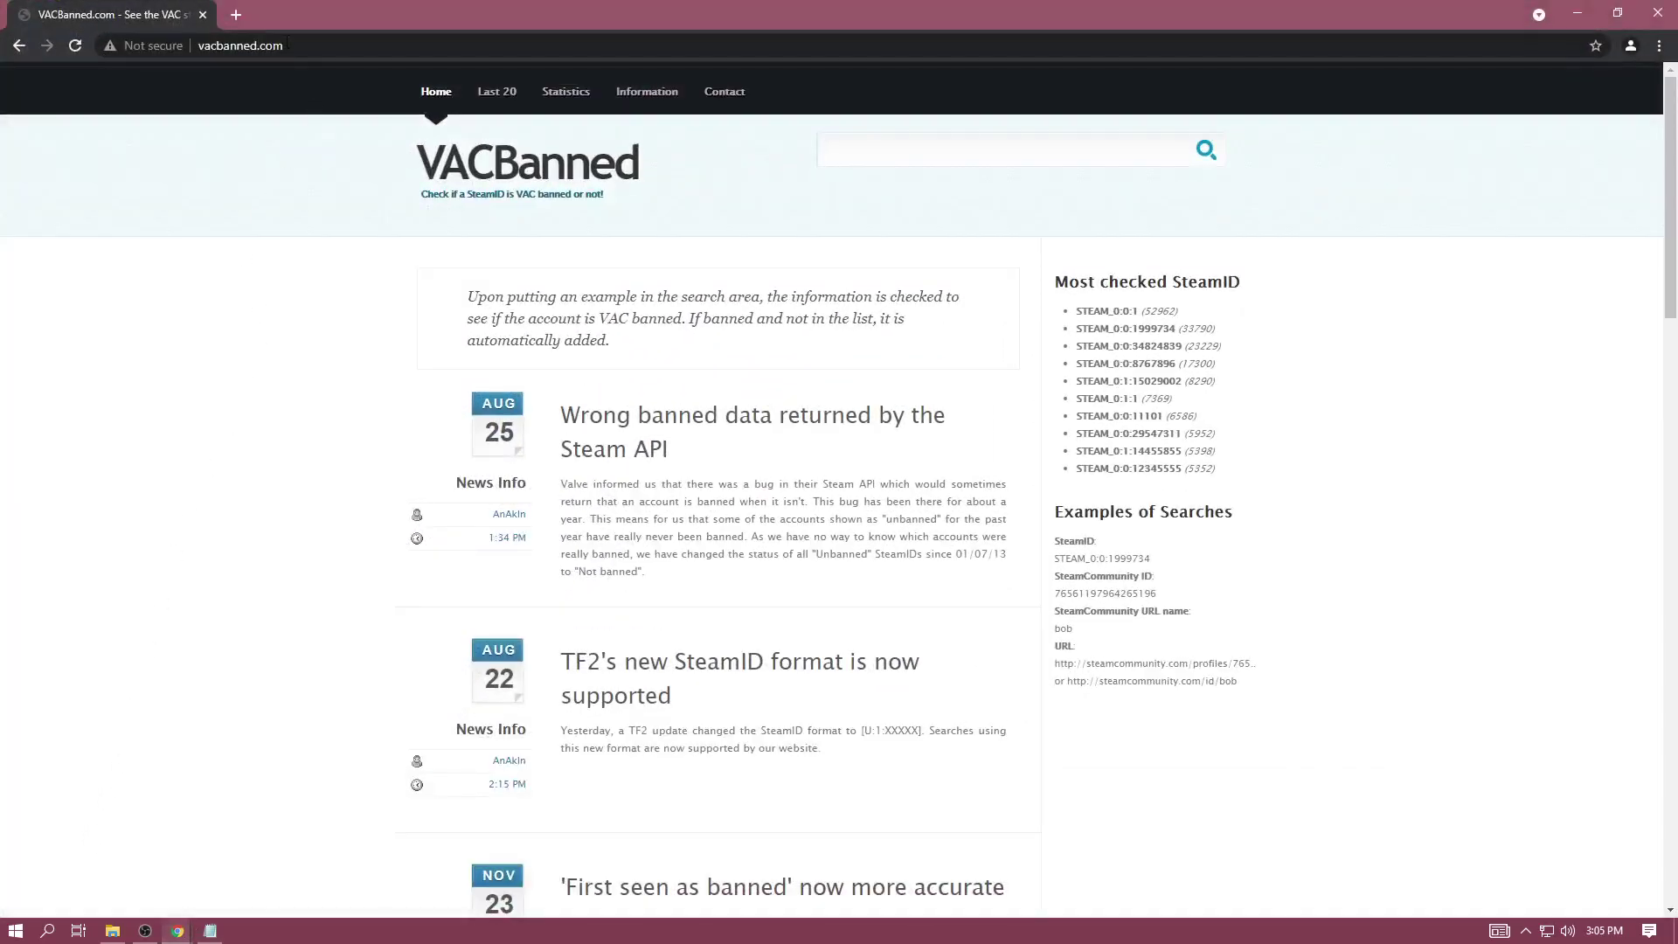
left_click(287, 46)
type("steam webn")
key("BackSpace")
type("a")
key("Return")
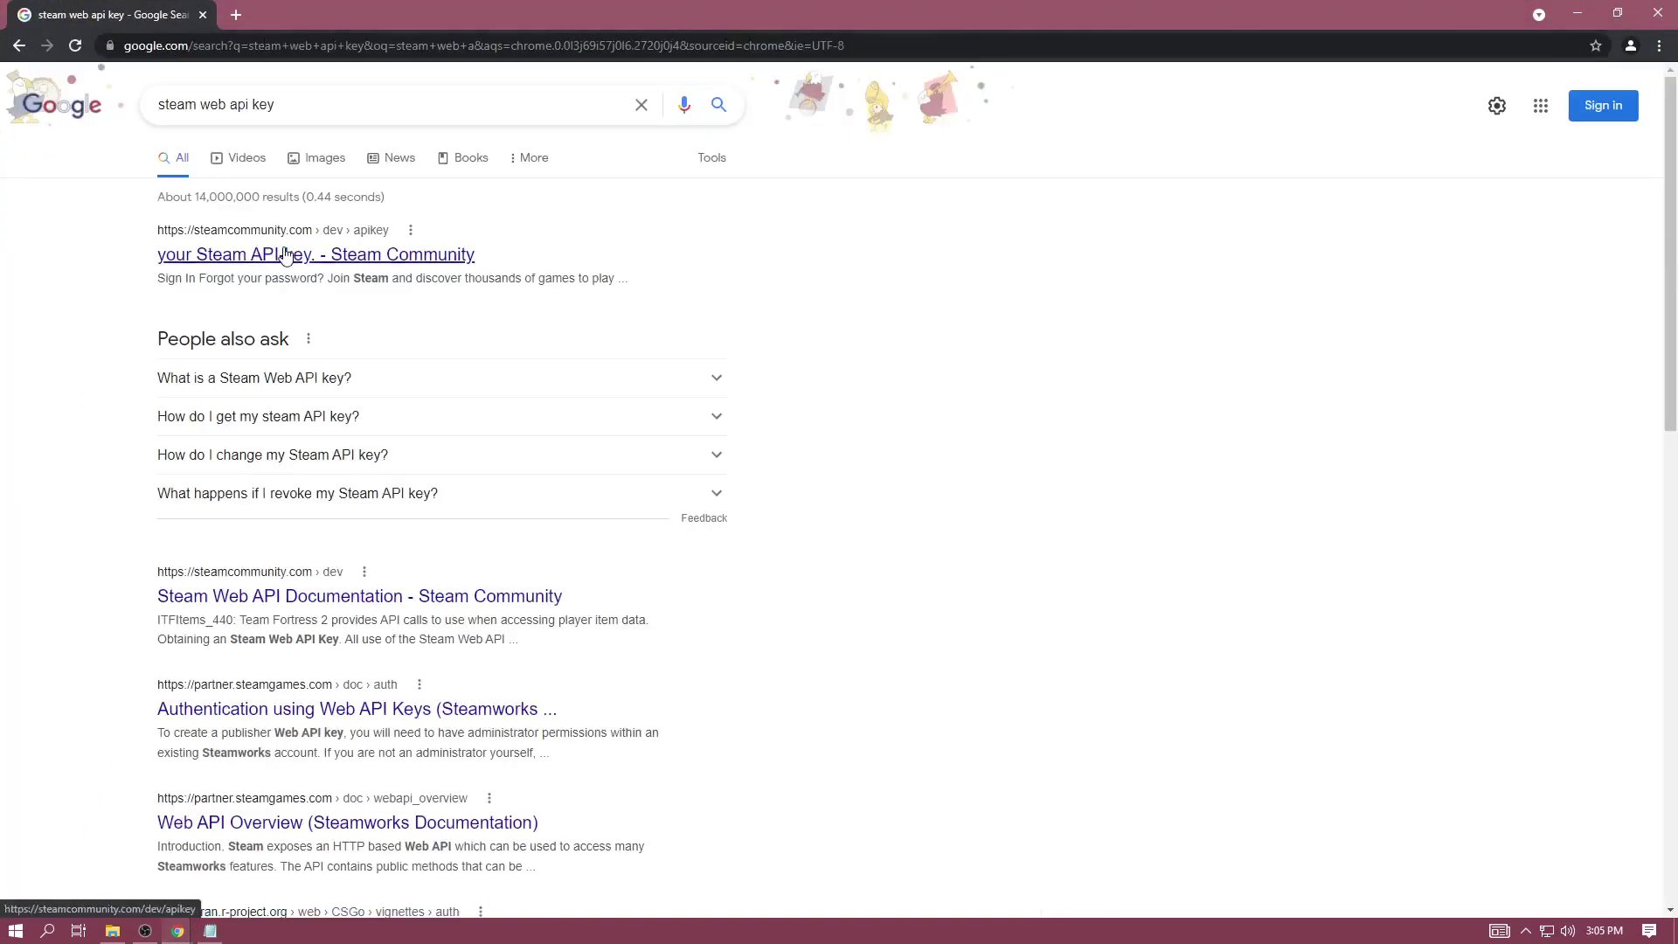
left_click(262, 260)
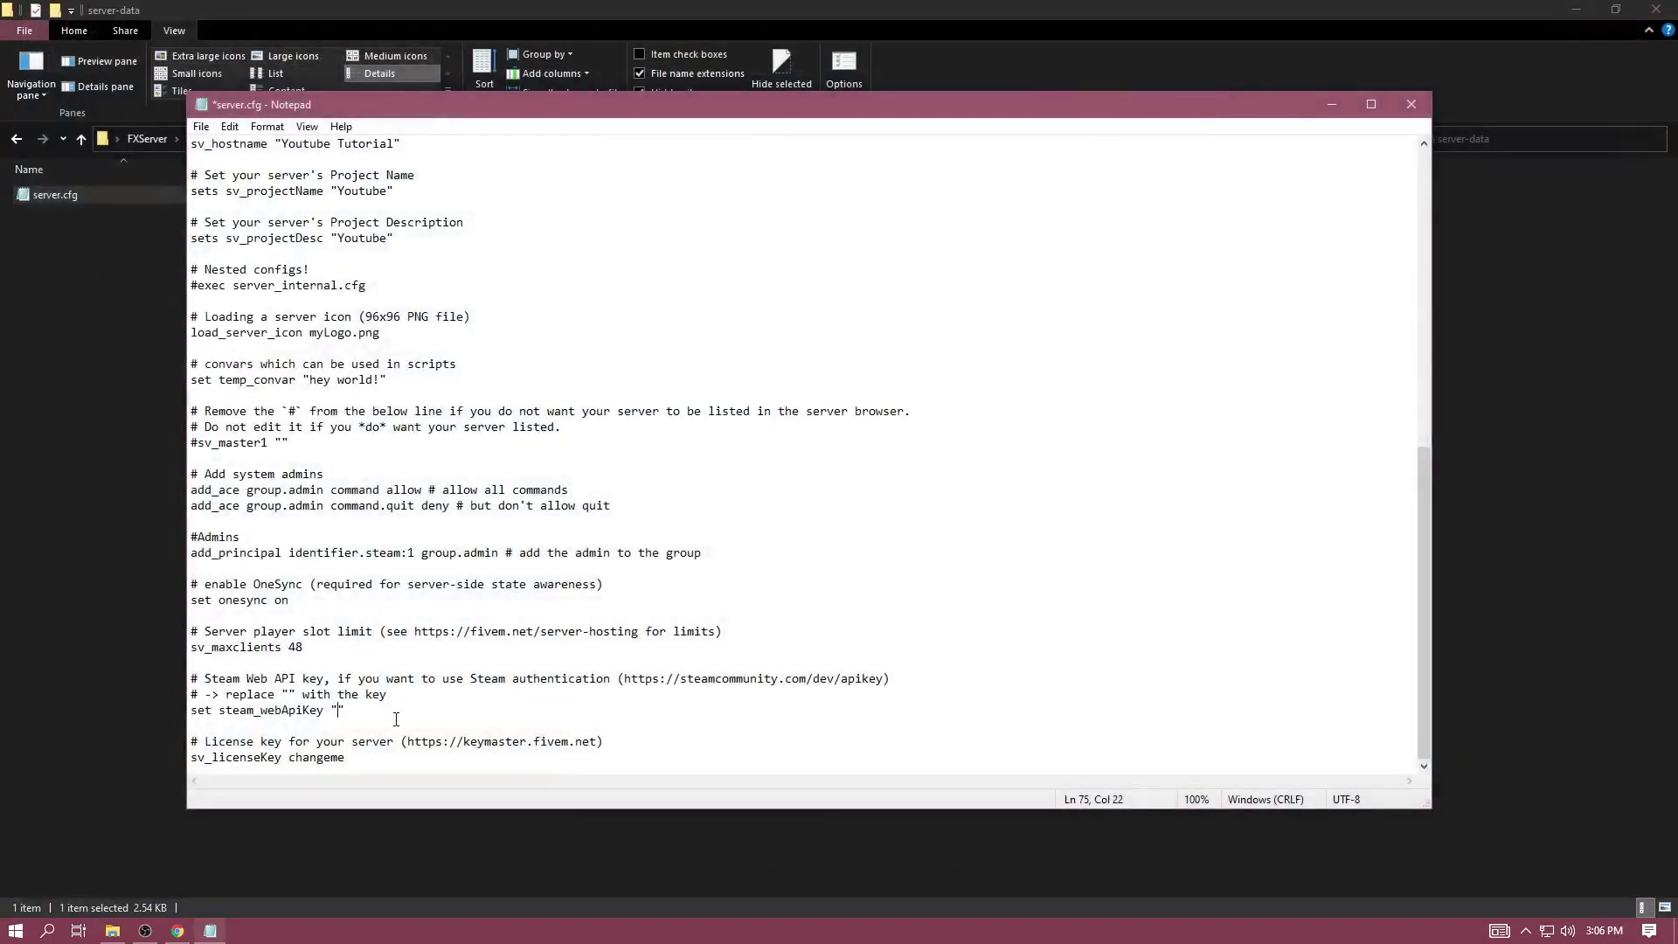
left_click_drag(293, 765, 345, 760)
Step: On the Keymaster tab, solve the hCaptcha boat-image challenge
left_click(185, 932)
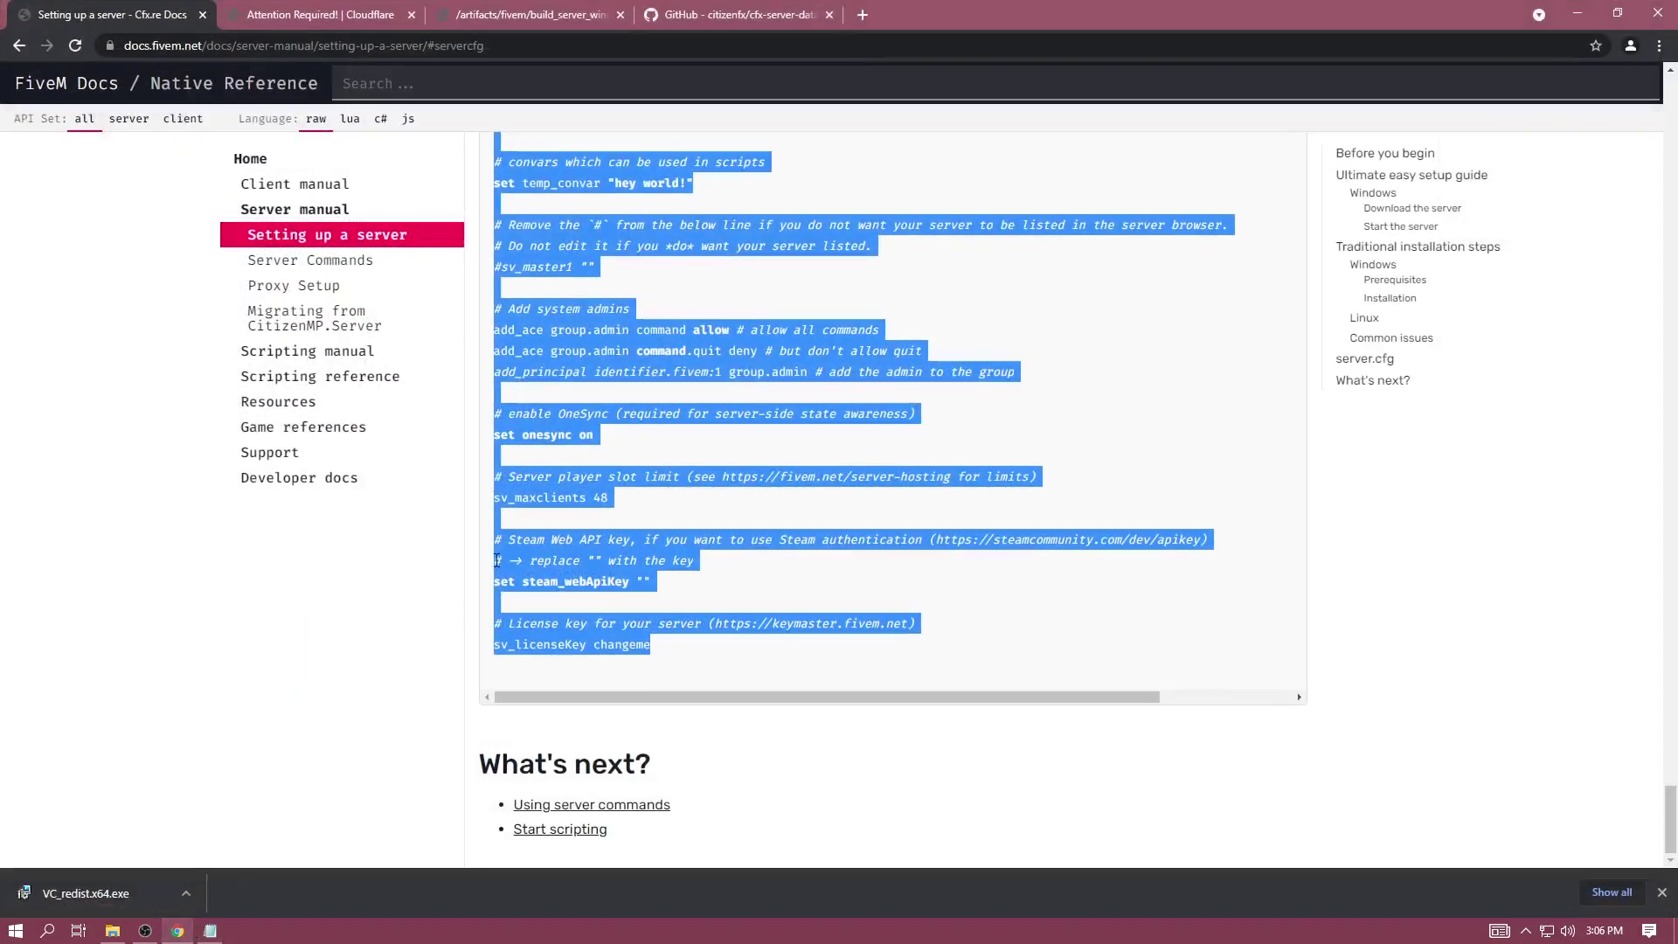
left_click(739, 16)
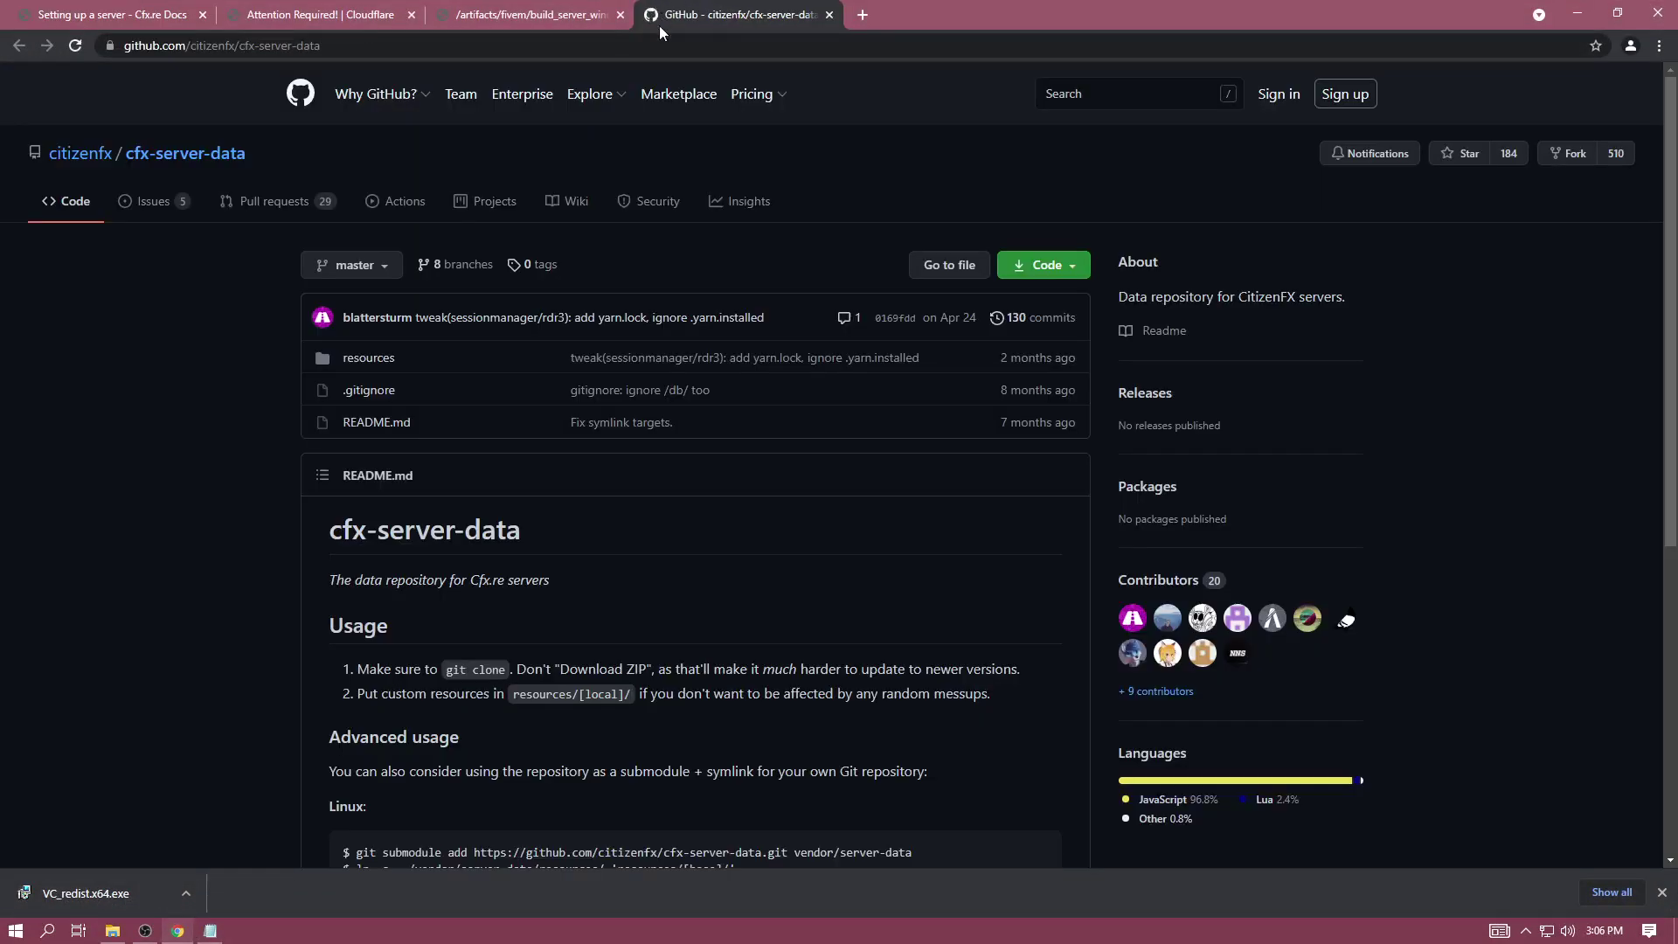
left_click(556, 10)
left_click(354, 13)
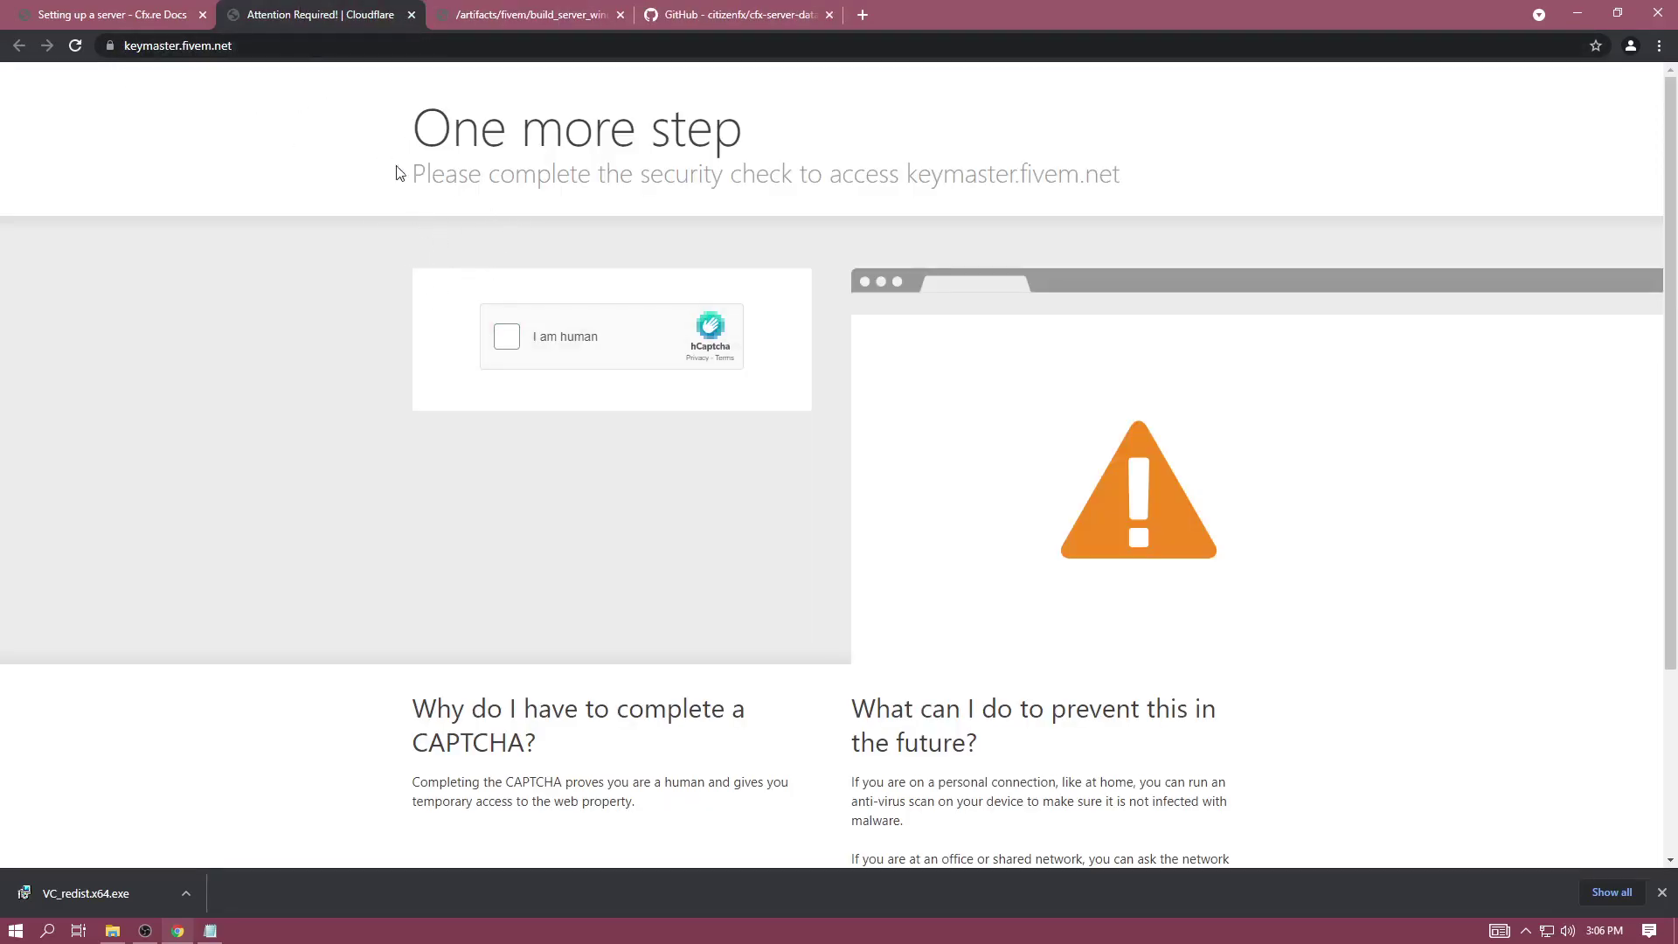
left_click(509, 343)
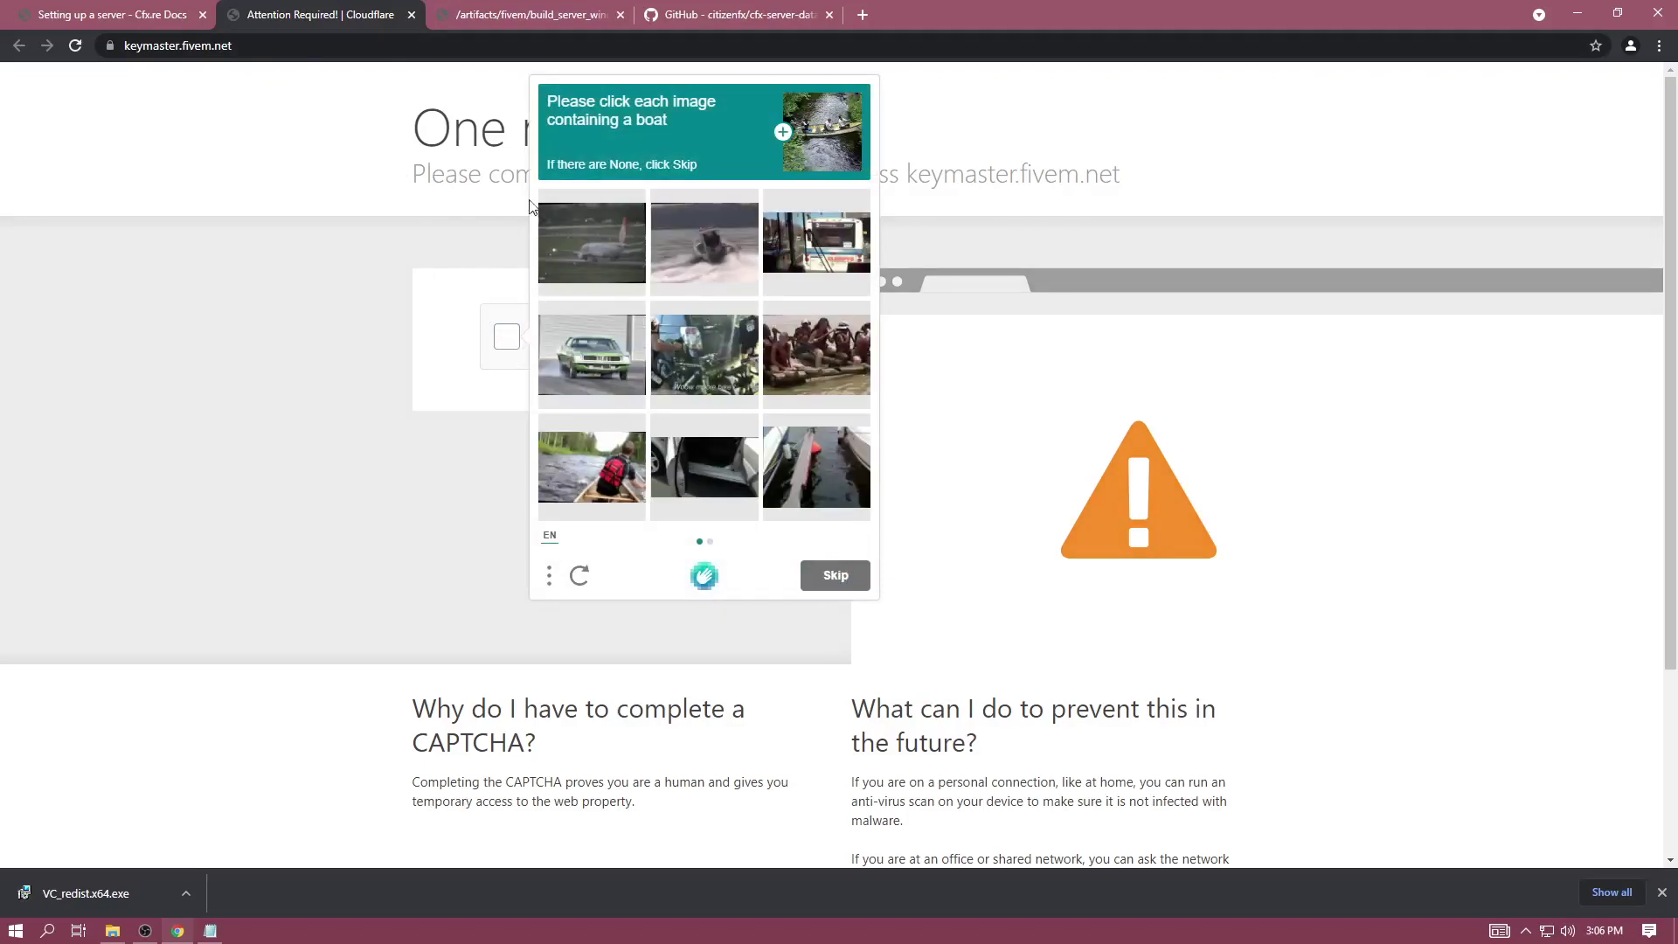
left_click(698, 252)
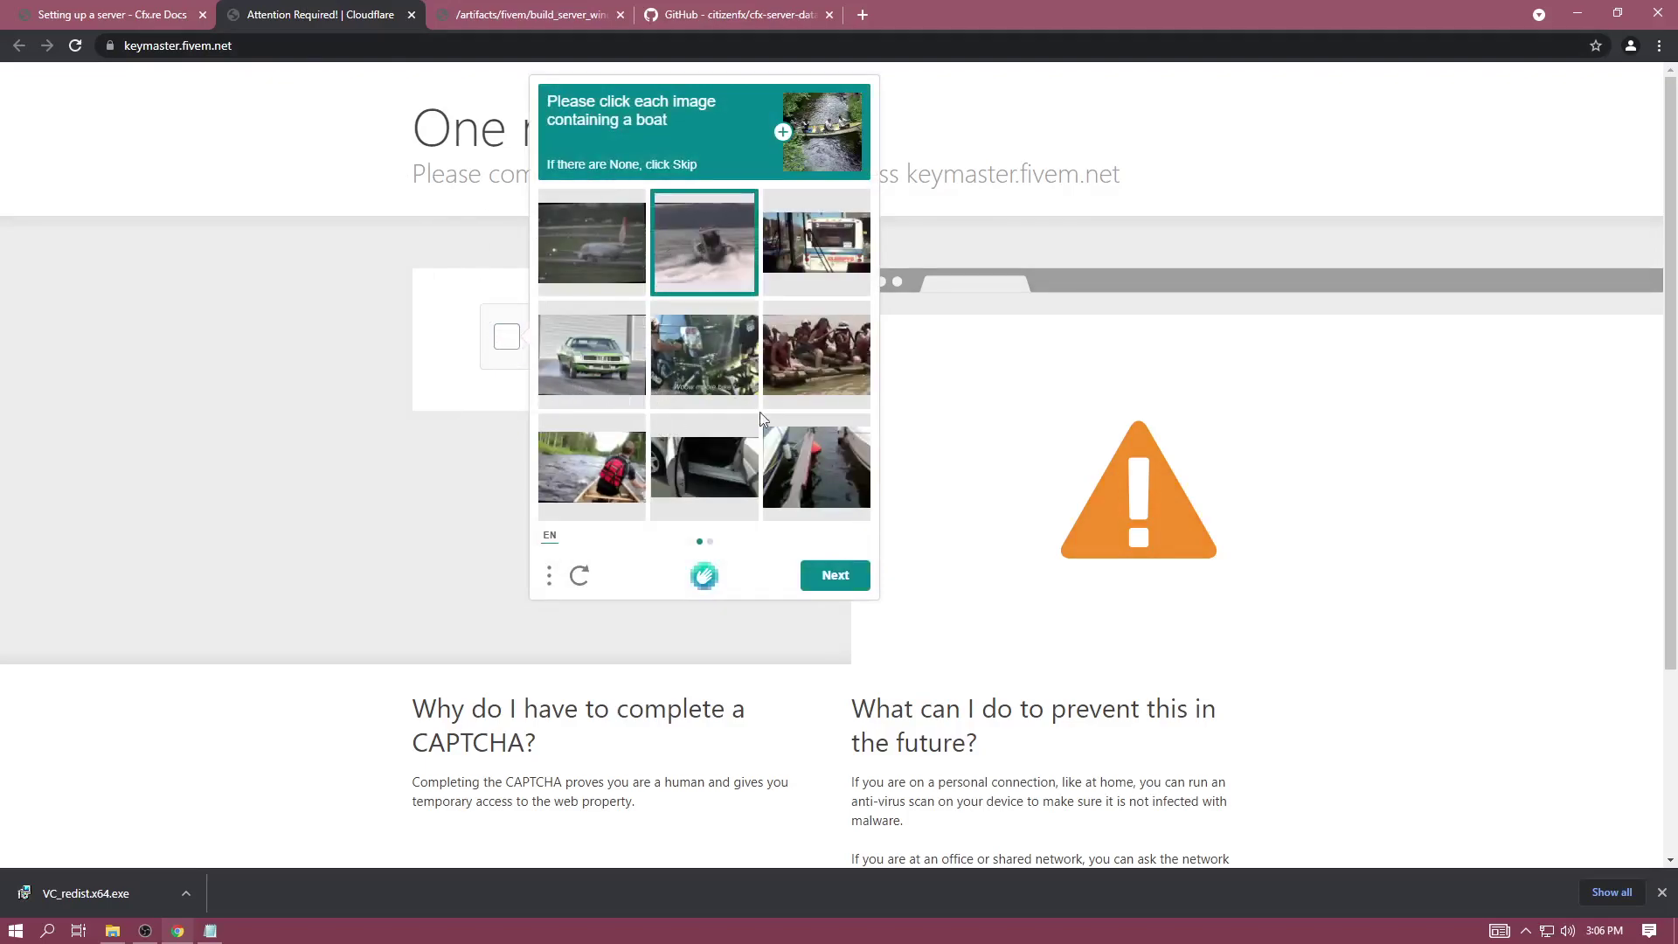
left_click(826, 487)
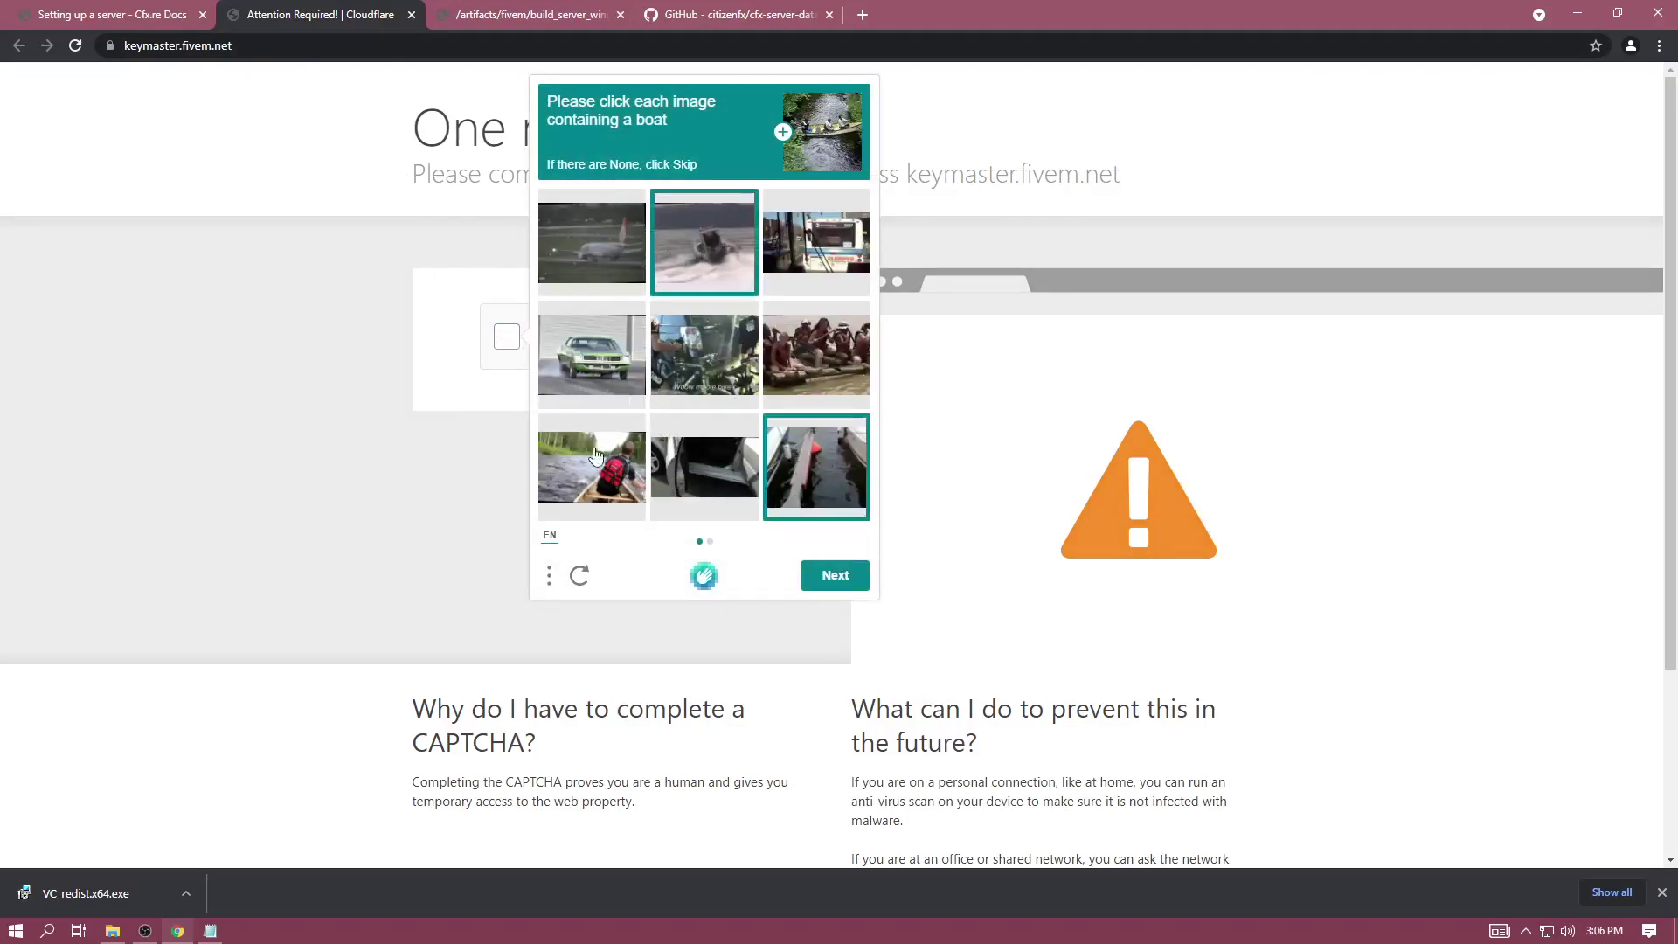
left_click(831, 581)
left_click(731, 360)
left_click(812, 266)
left_click(609, 461)
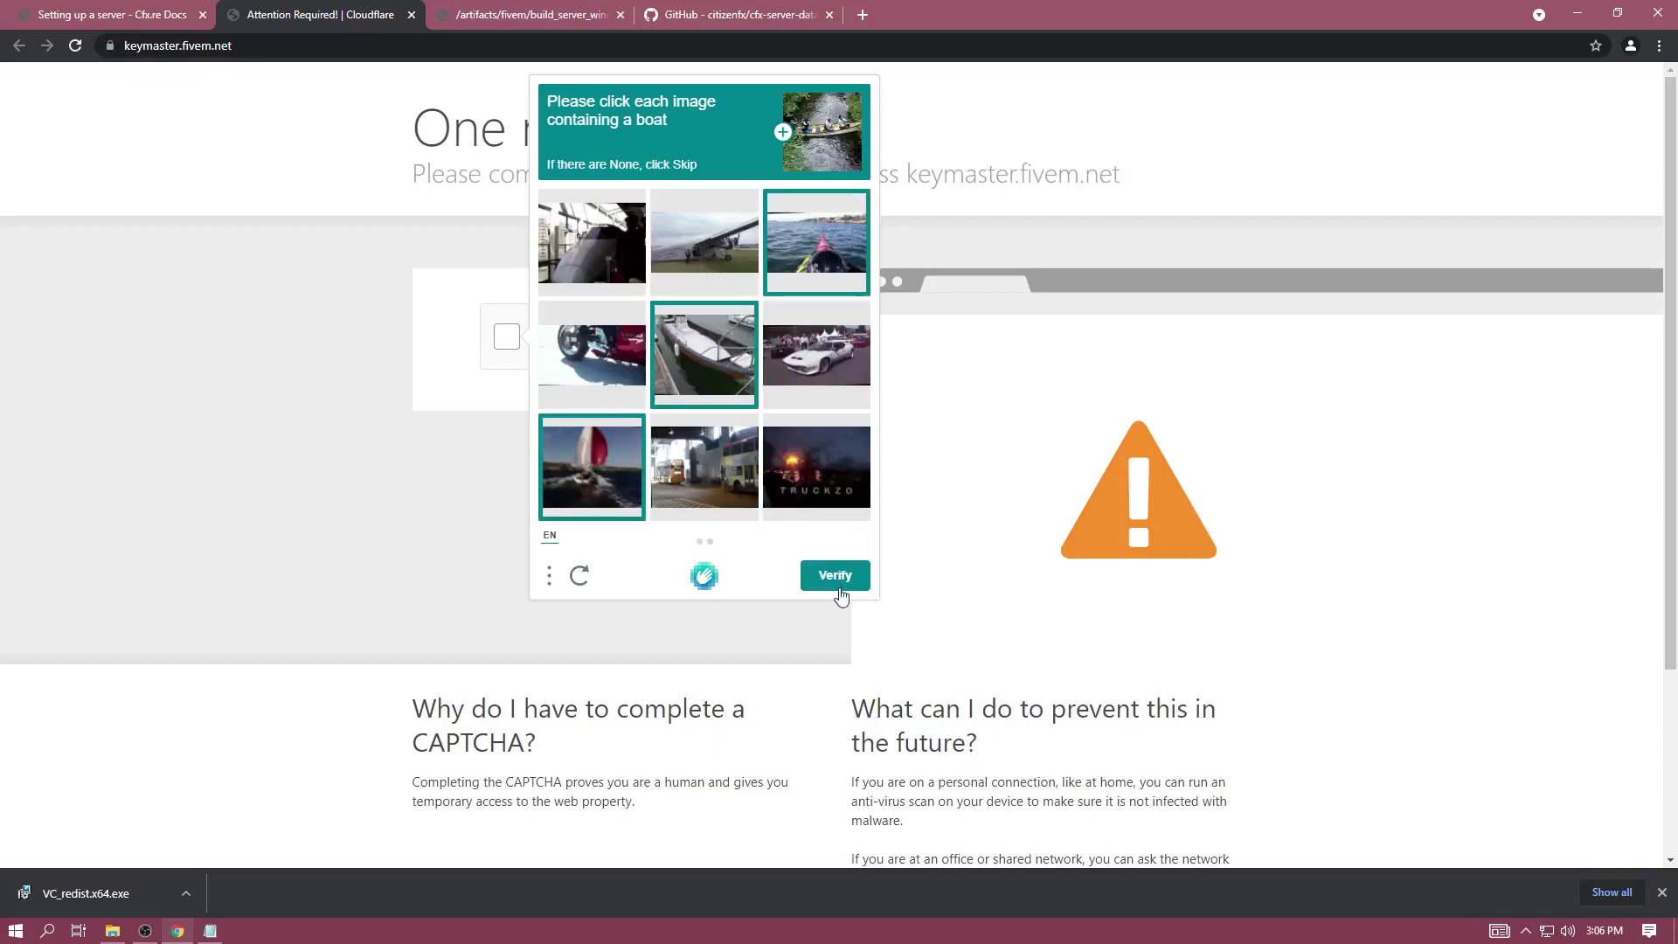
left_click(836, 578)
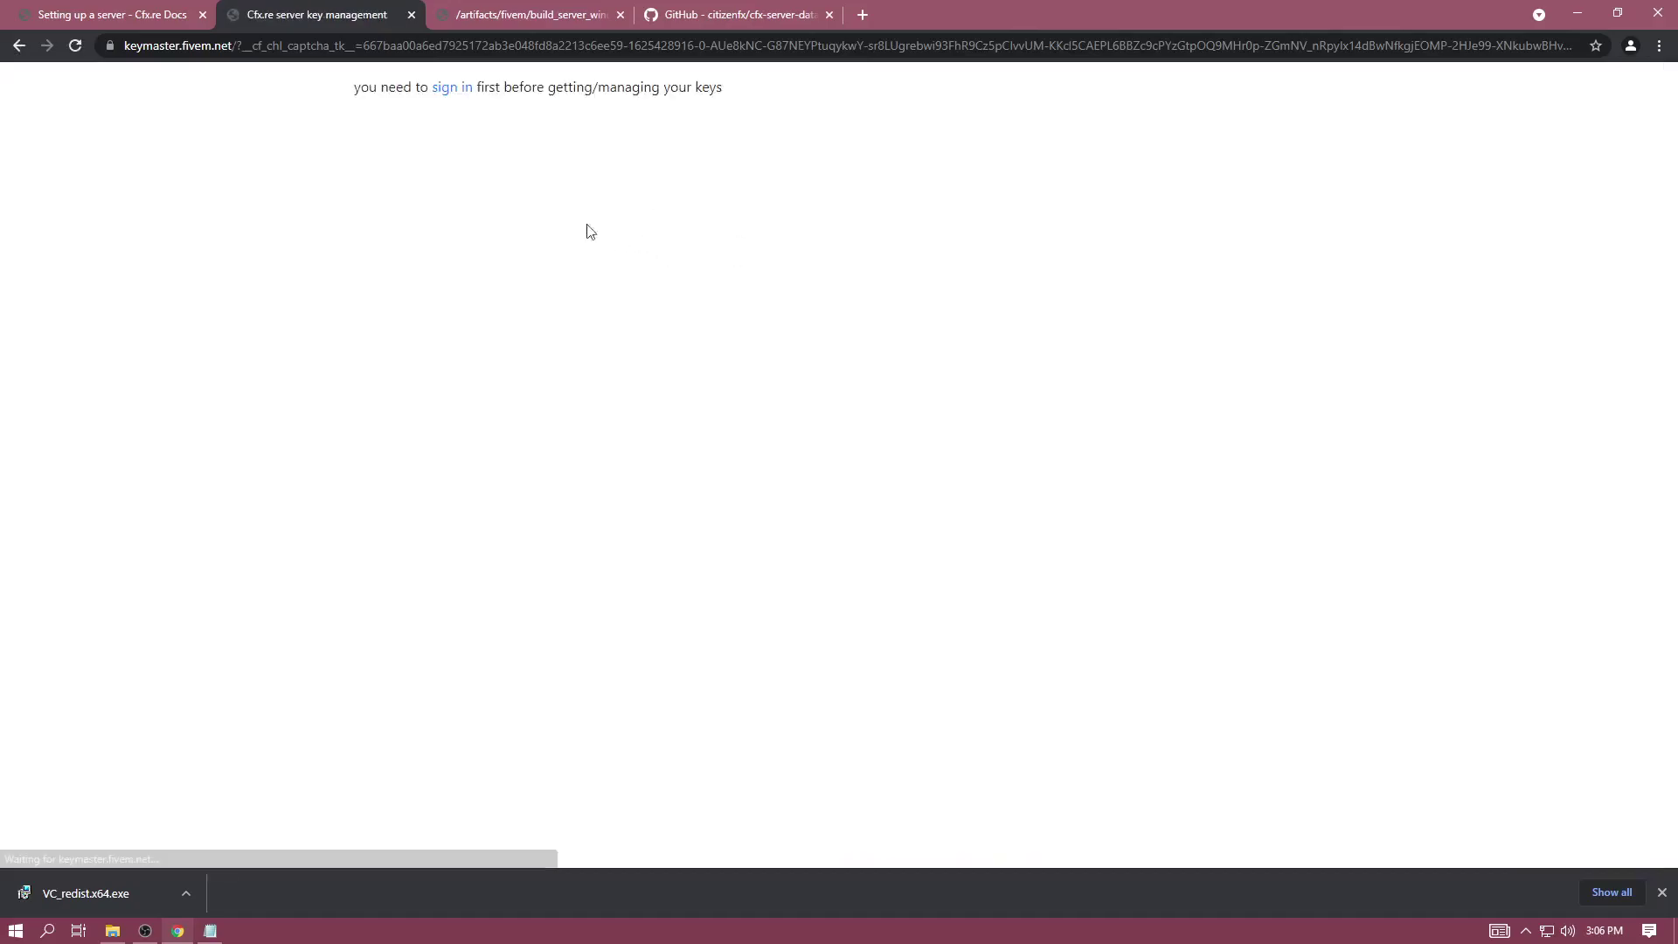
Step: Sign in to Keymaster and open the form to register a new server key
left_click(459, 93)
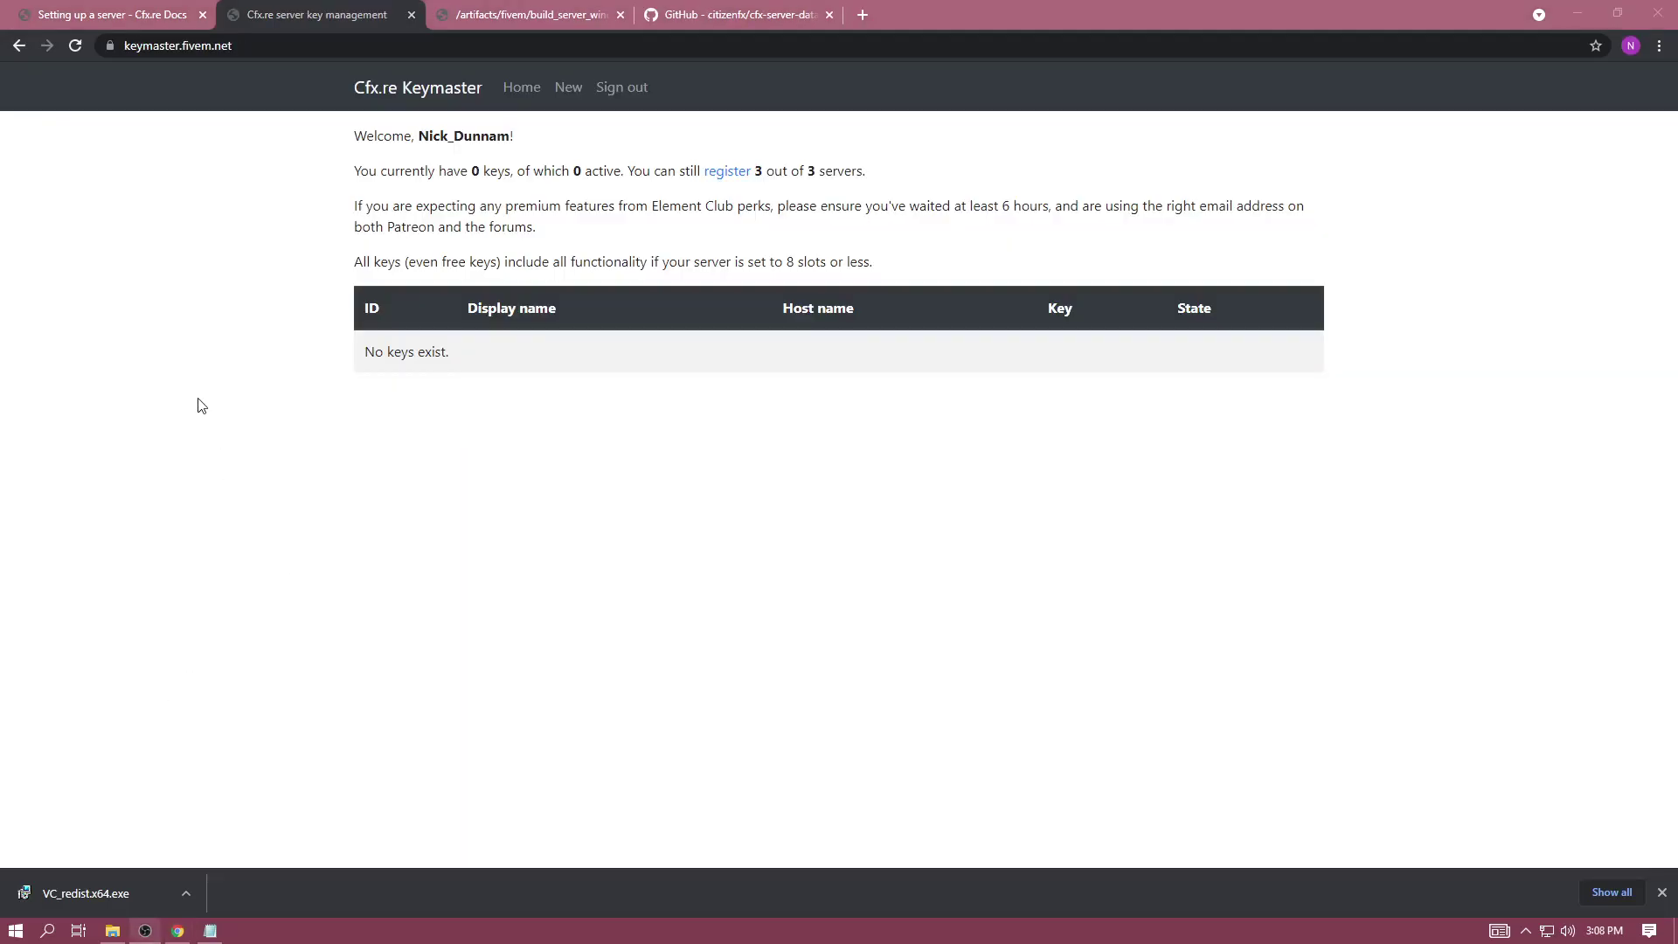
left_click(729, 173)
left_click(425, 165)
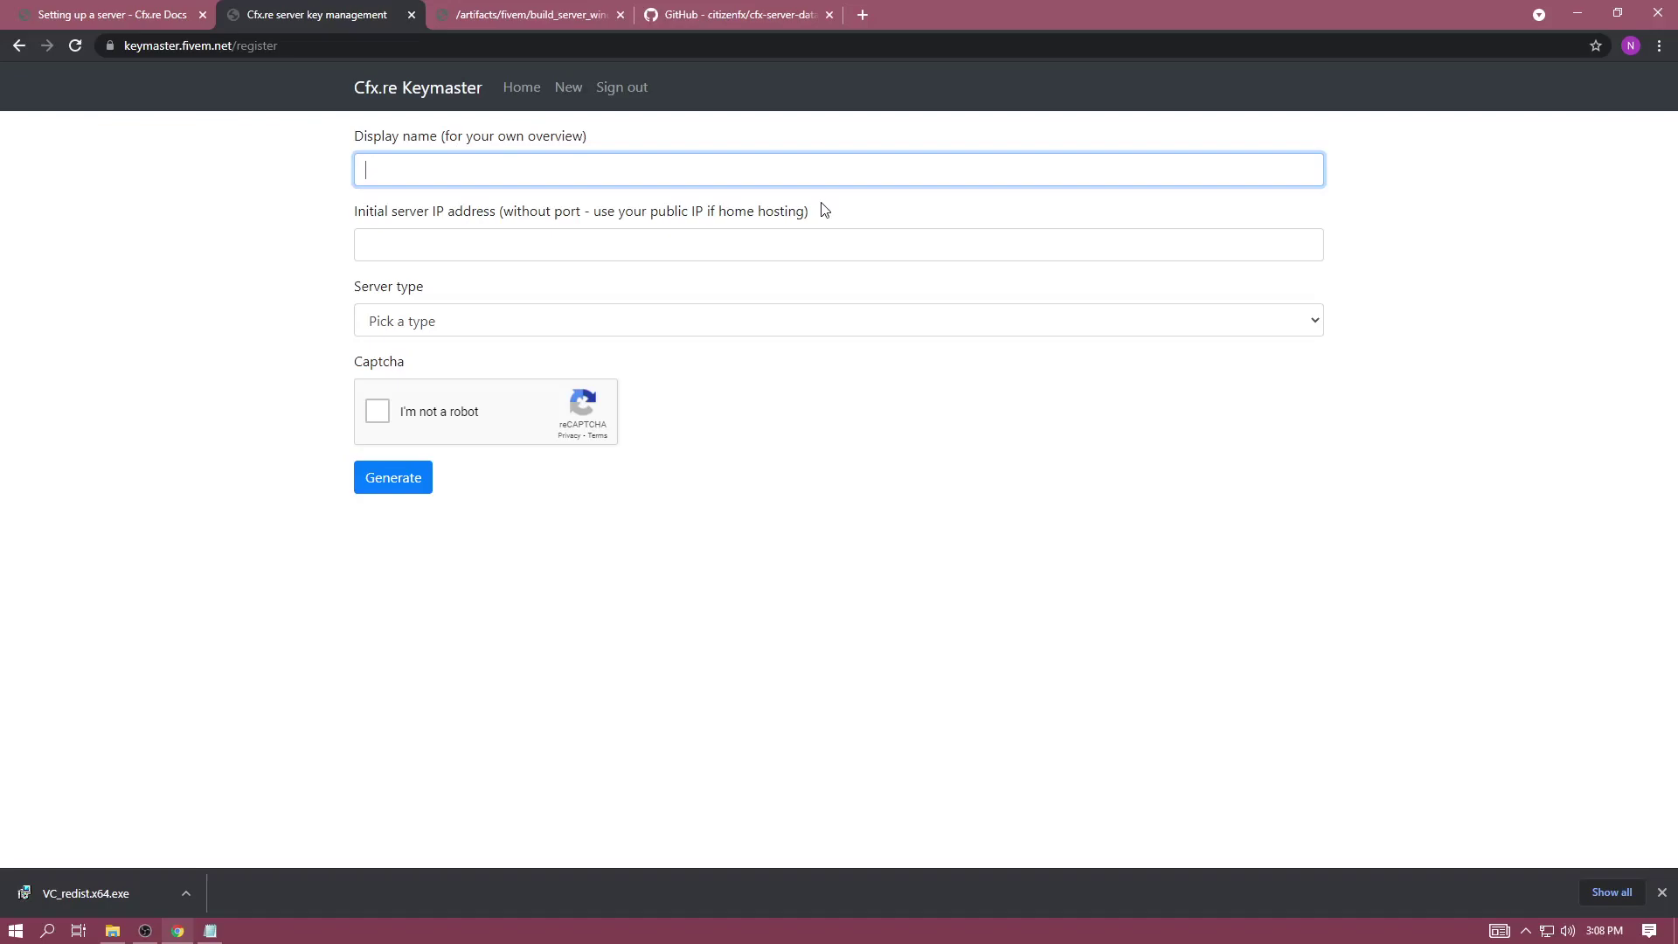
Step: Enter 'Youtube Server' as the key's display name, abandoning a 'whats my ip' search
type("outube Server")
left_click(475, 235)
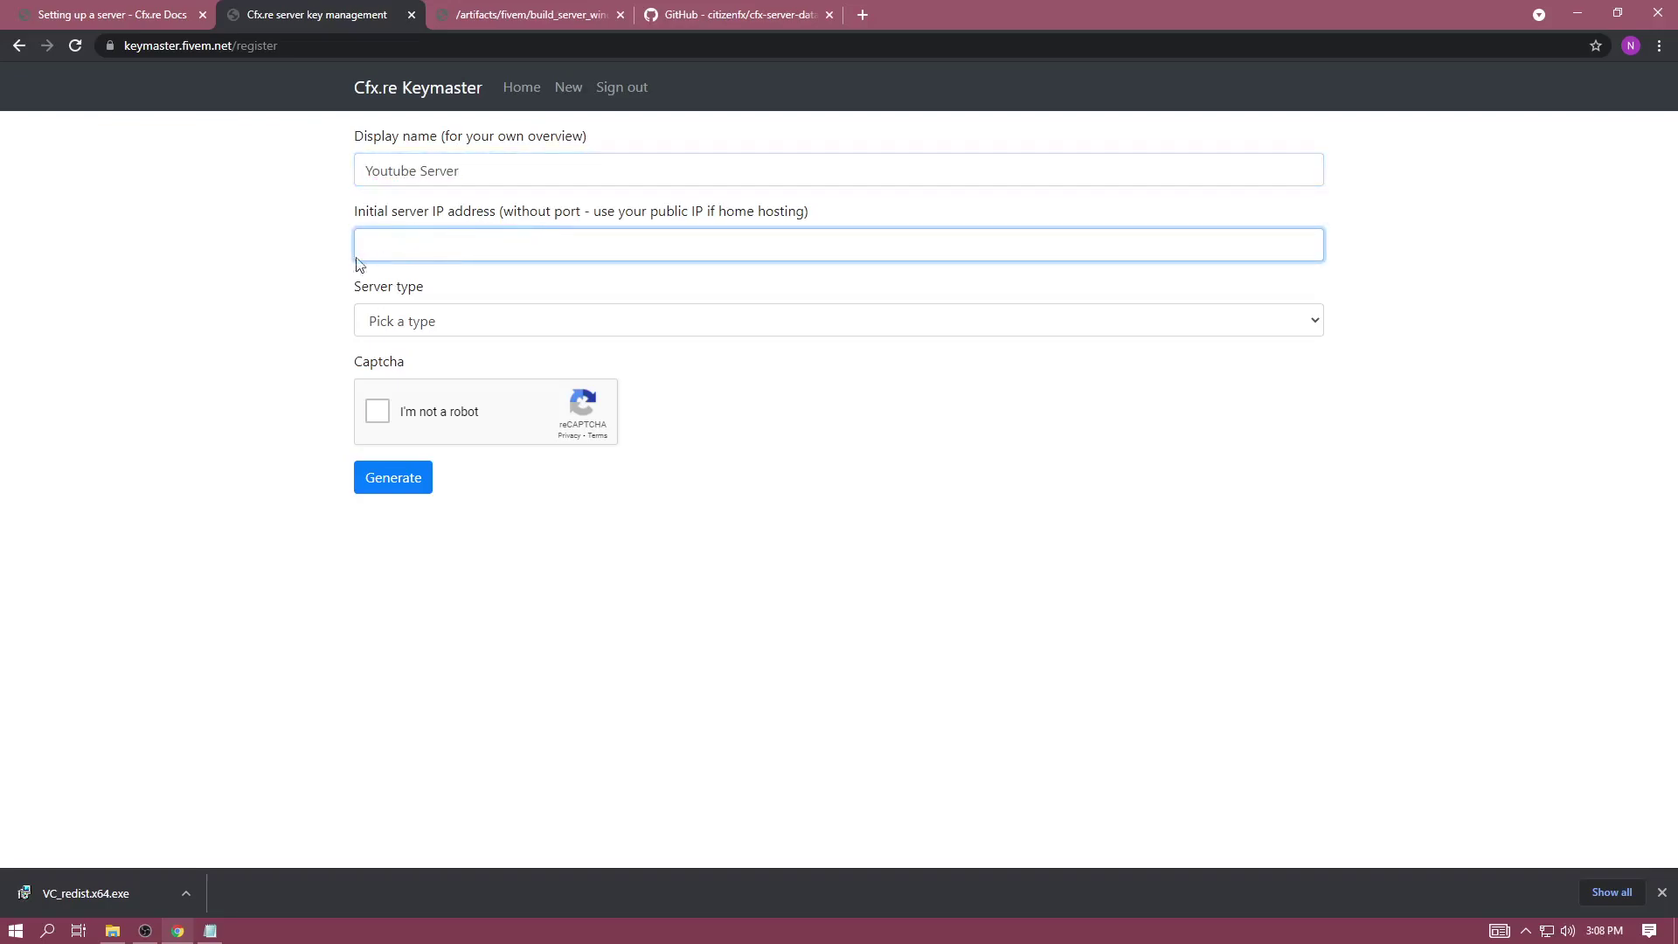
left_click(862, 15)
type("wh")
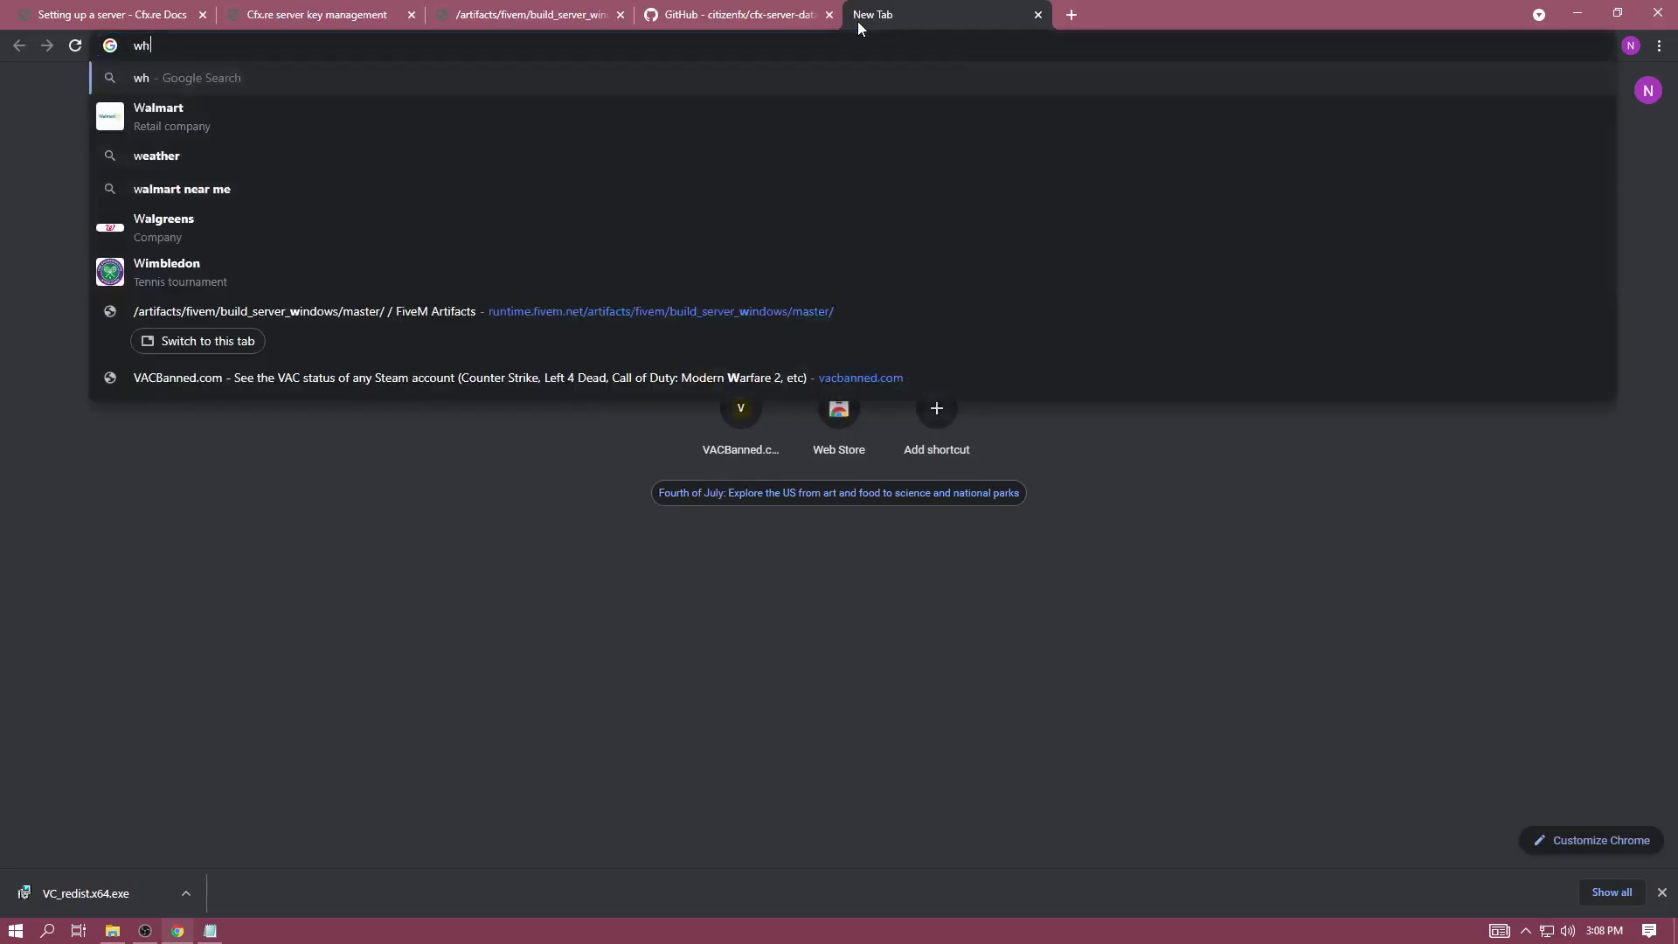
type("ats my ip")
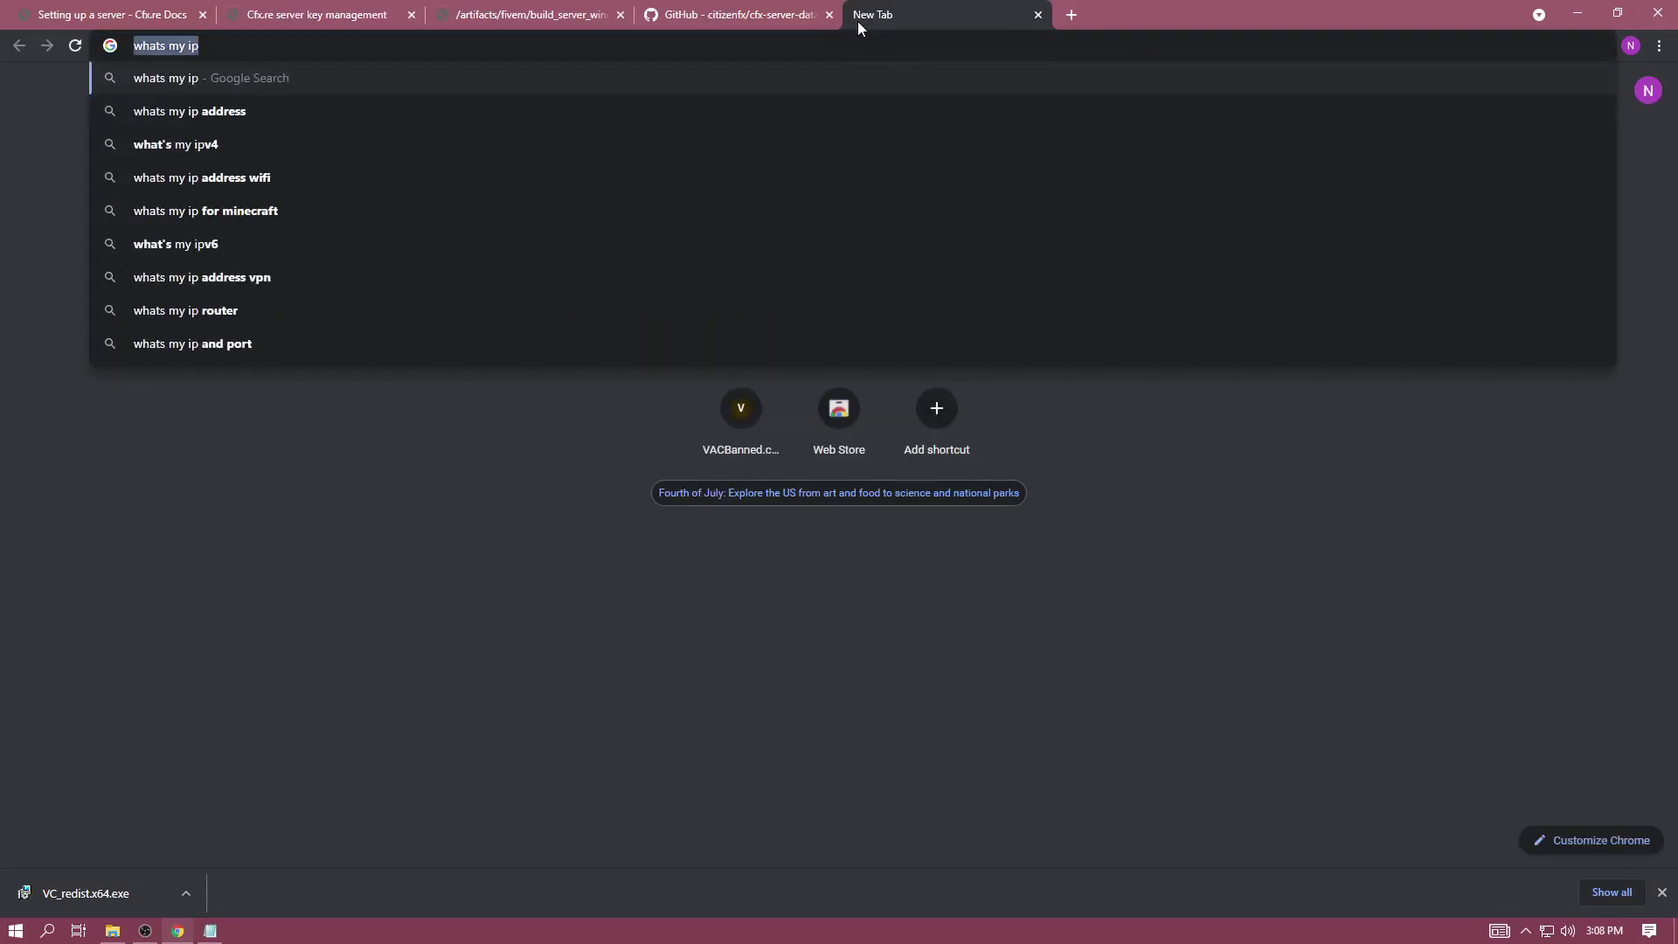
key("Escape")
left_click(175, 14)
left_click(332, 15)
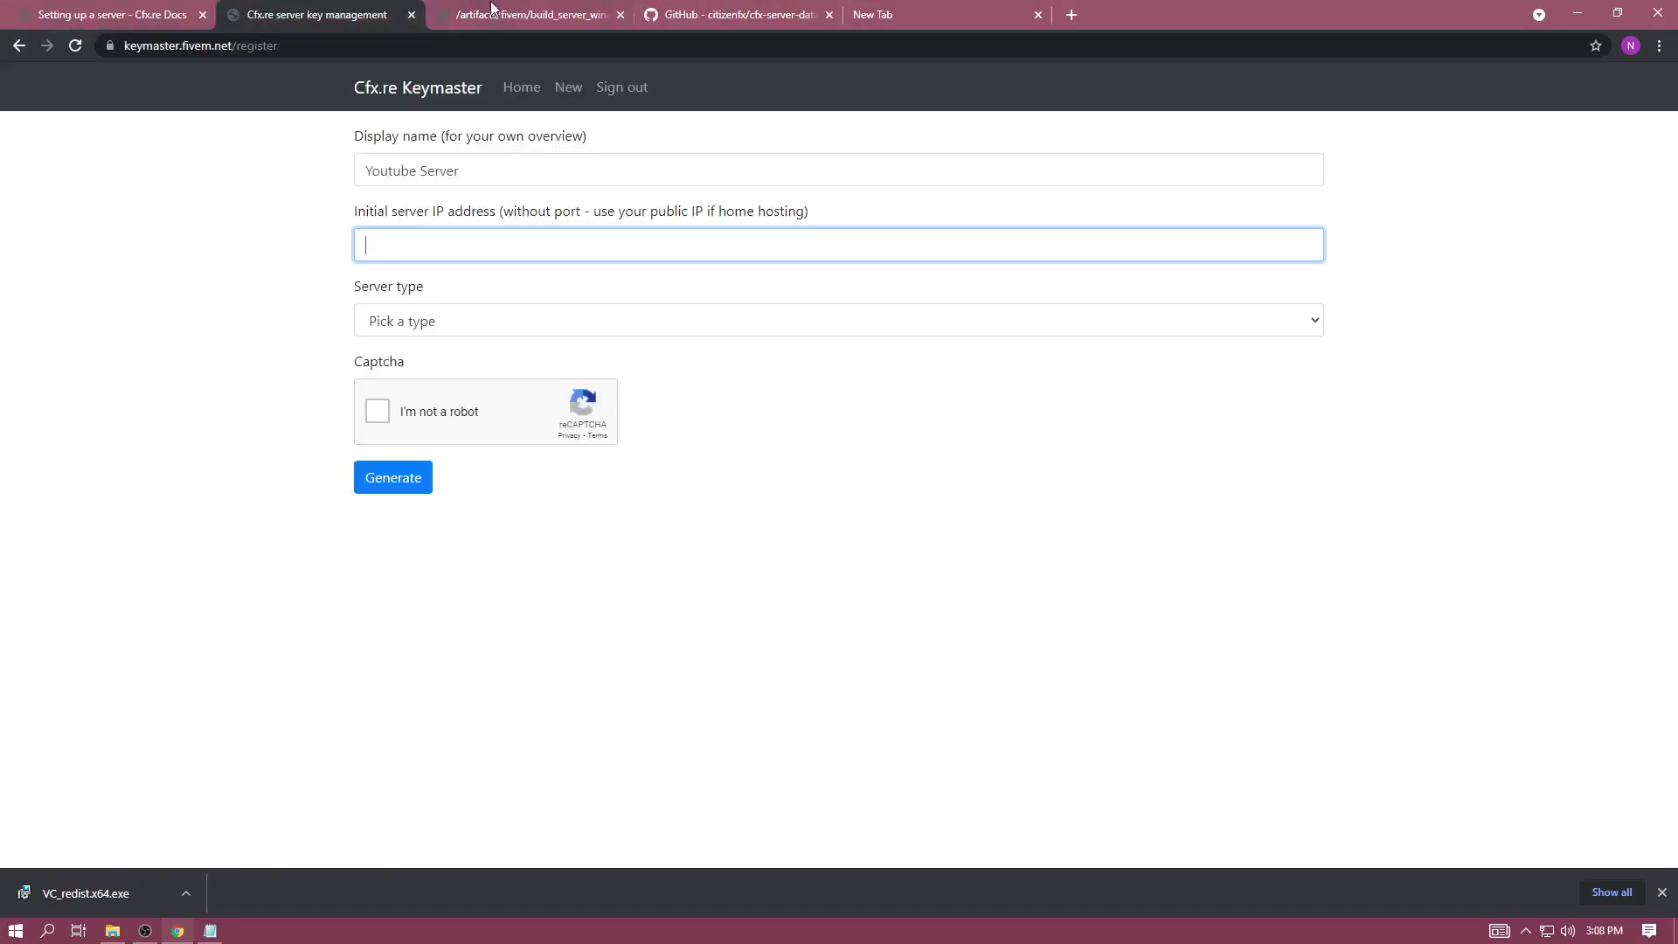
Step: Set server type to Other/Home hosted and enter 'Home Hosted' as the provider
left_click(395, 322)
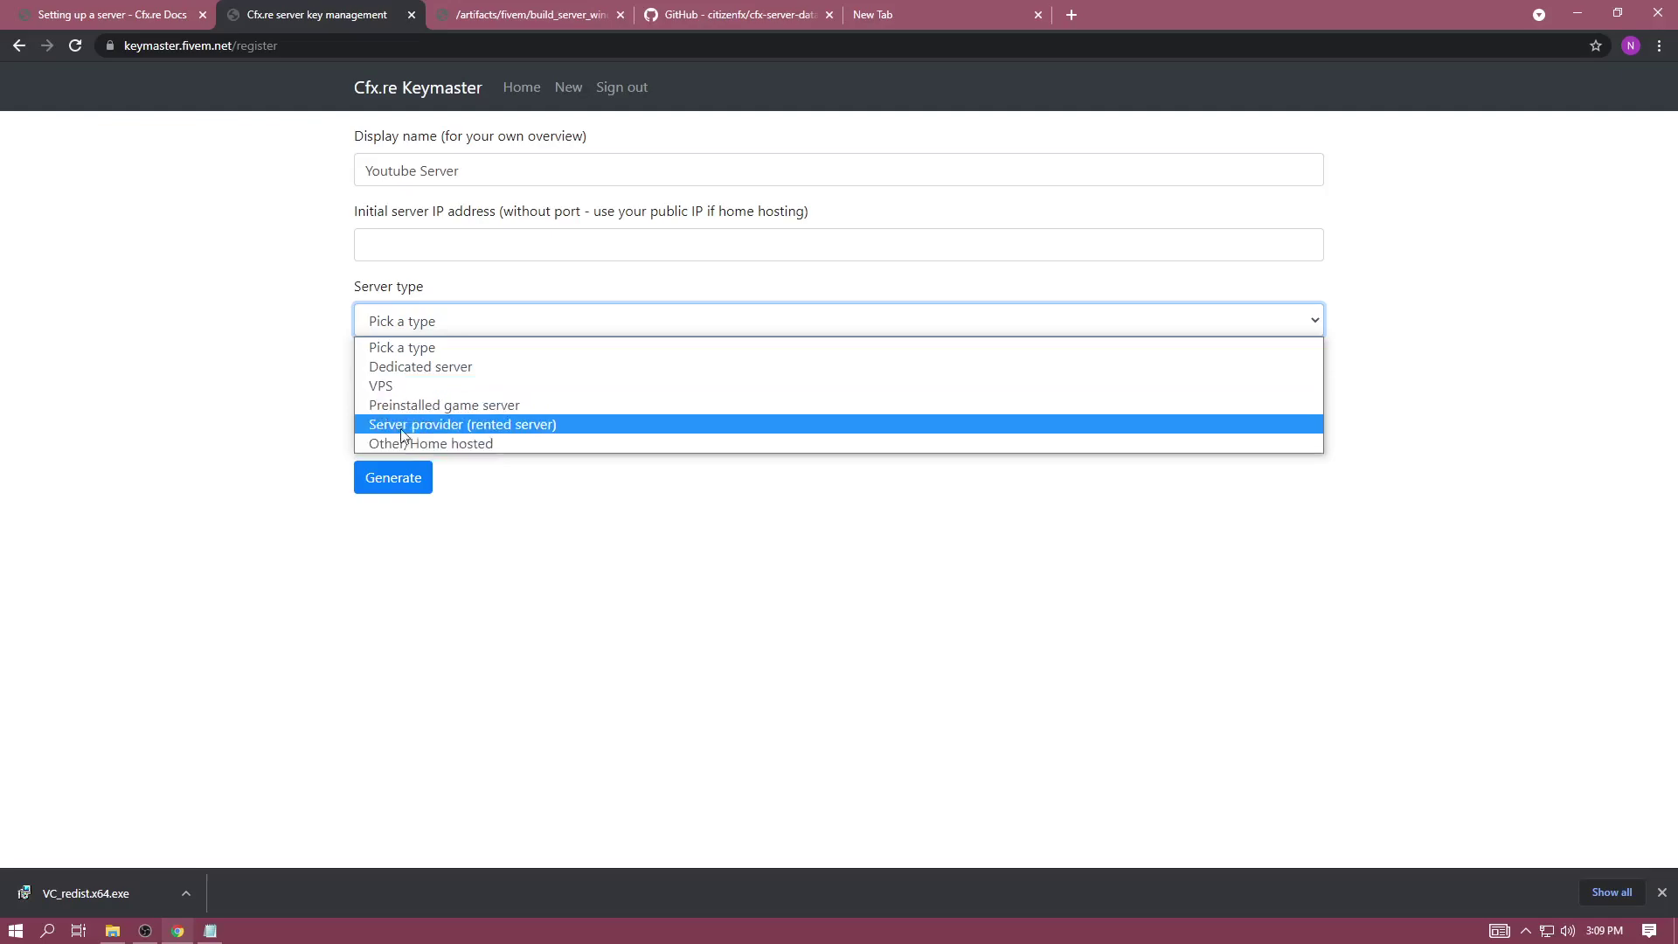
left_click(419, 445)
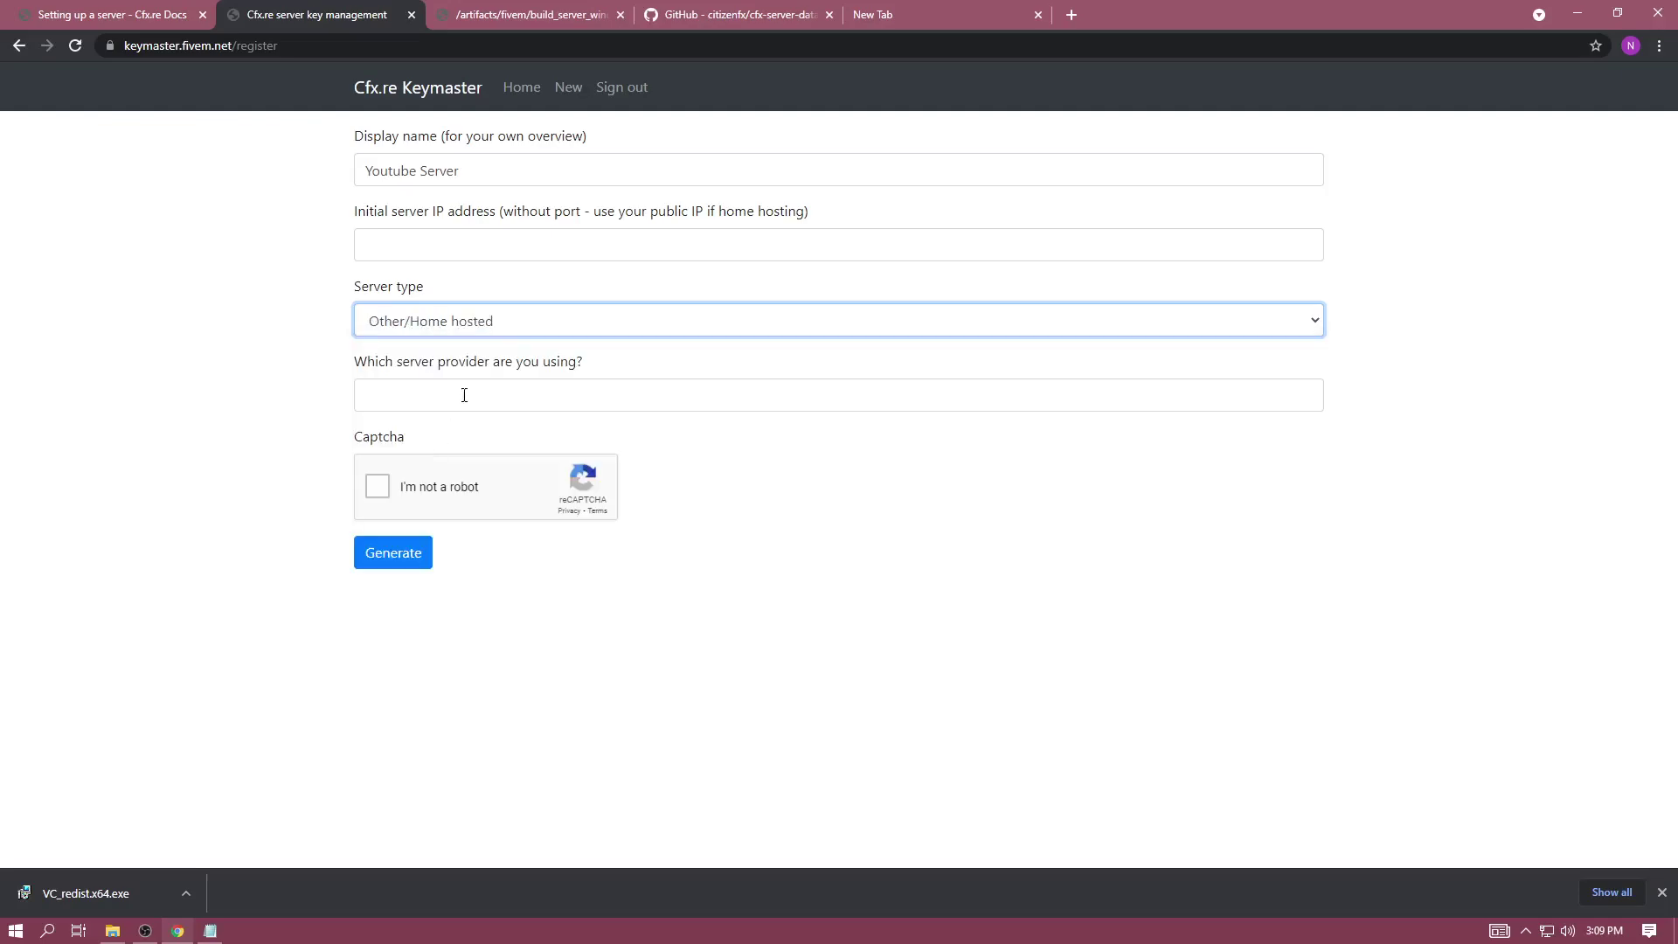
left_click(442, 402)
type("Home")
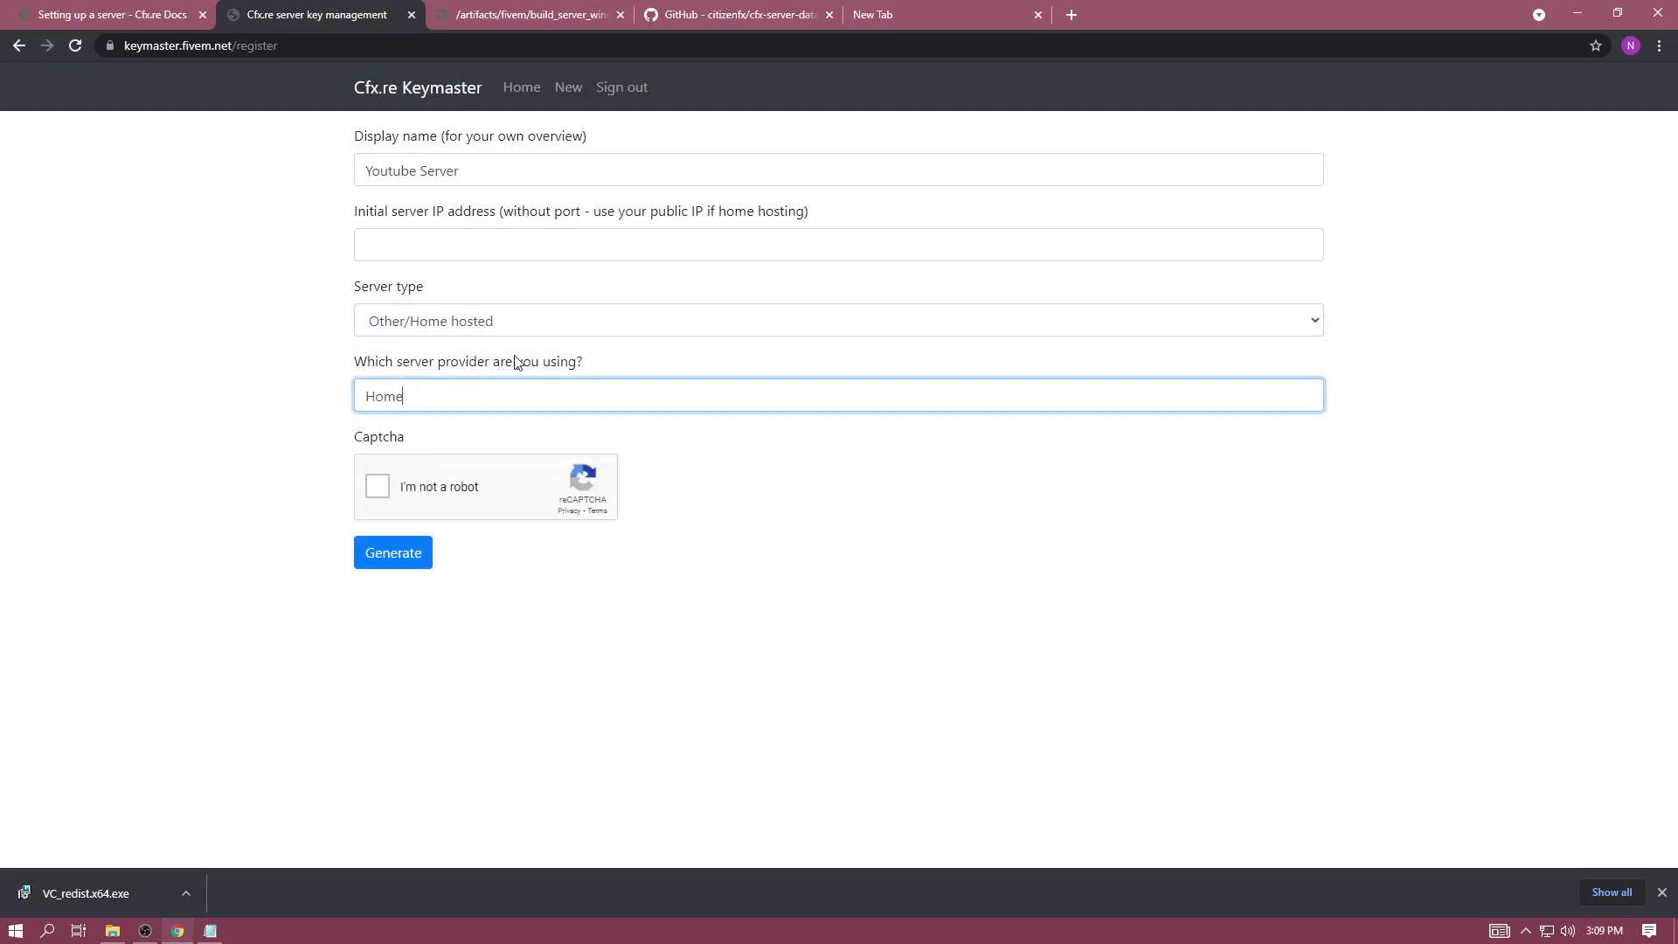
type(" Hostedf")
Step: Pass the not-a-robot check, generate the server key, and copy it
right_click(368, 476)
left_click(288, 433)
left_click(377, 485)
left_click(454, 232)
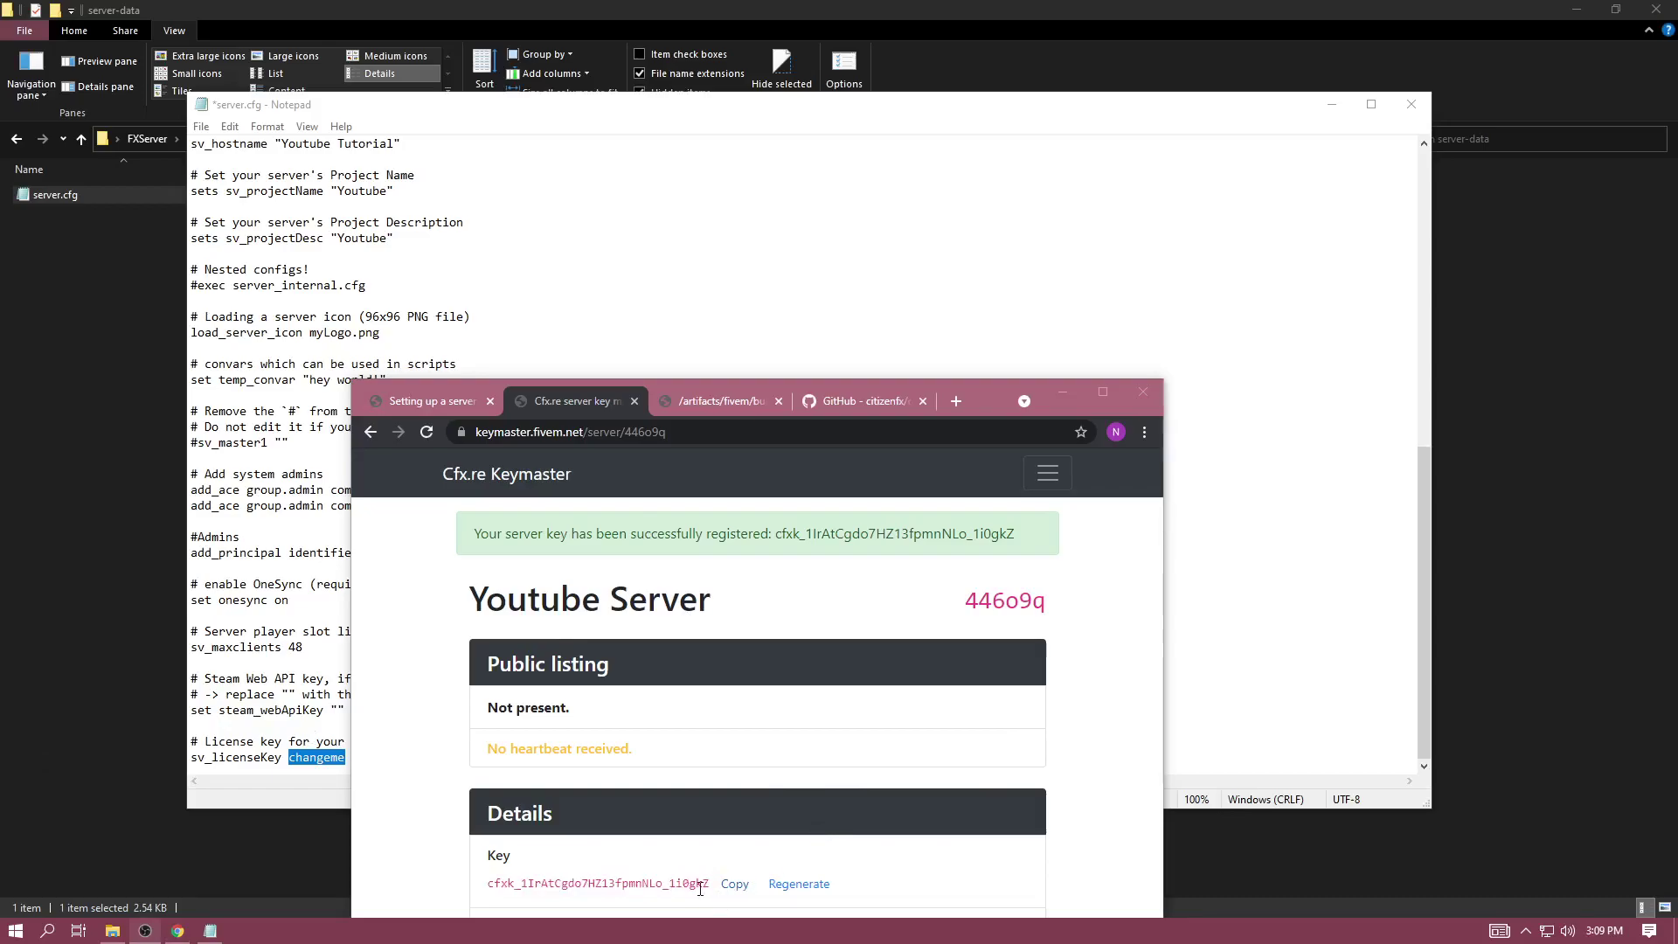
left_click(734, 884)
Step: Paste the license key over changeme in server.cfg and save
left_click(1063, 392)
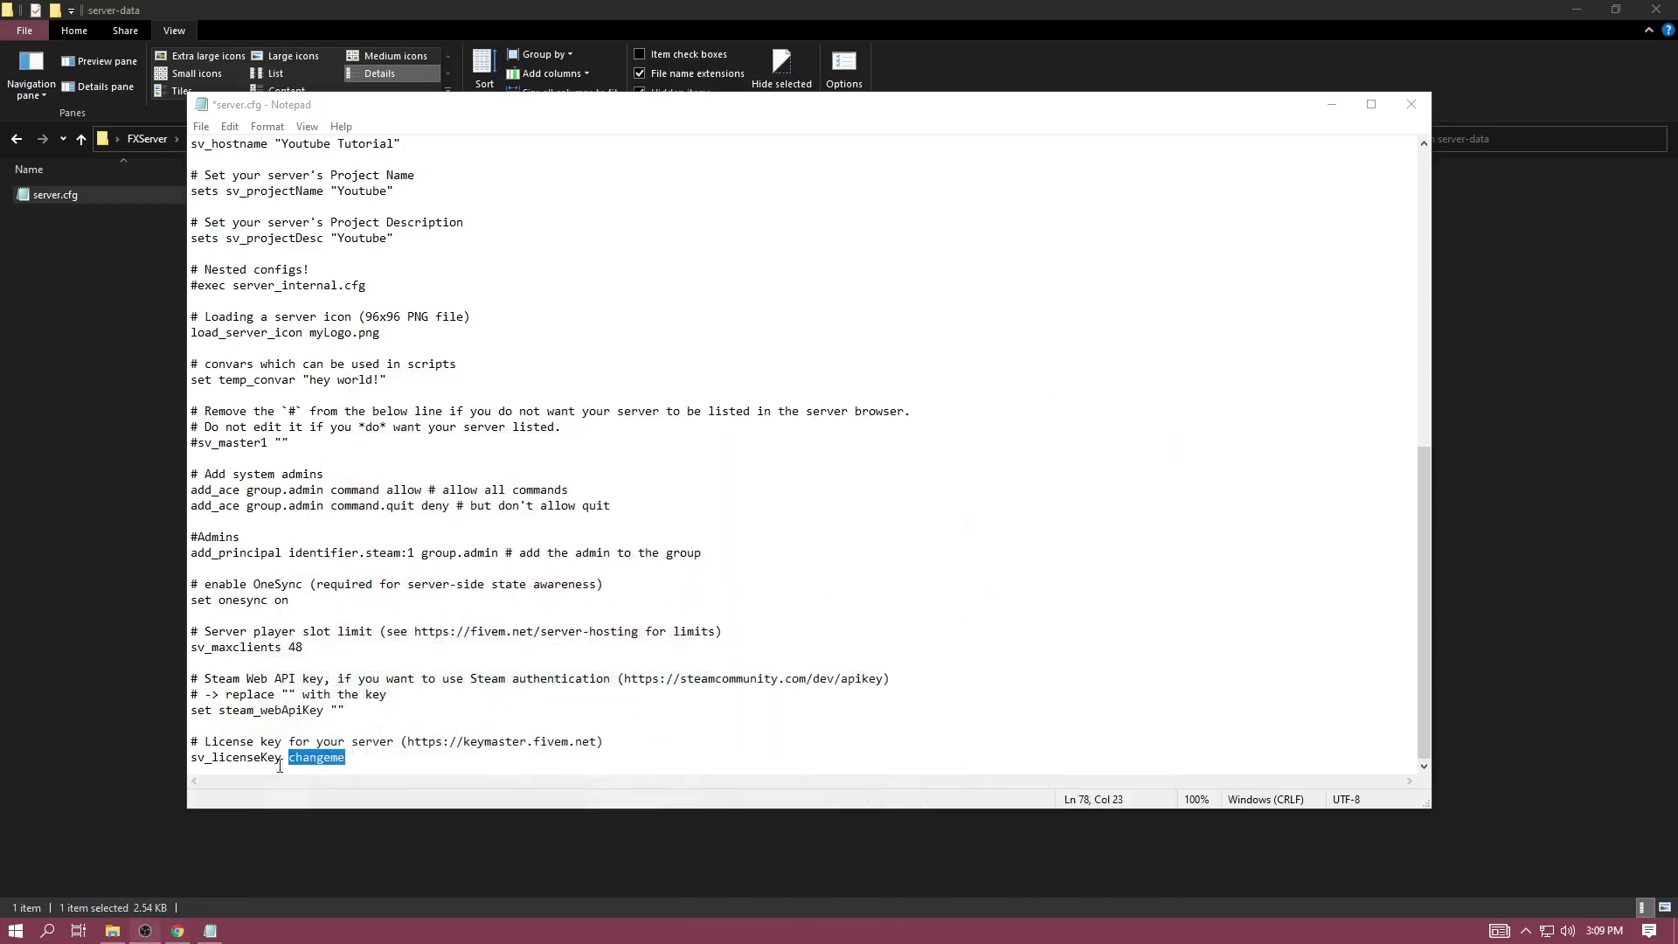
right_click(319, 757)
left_click(357, 569)
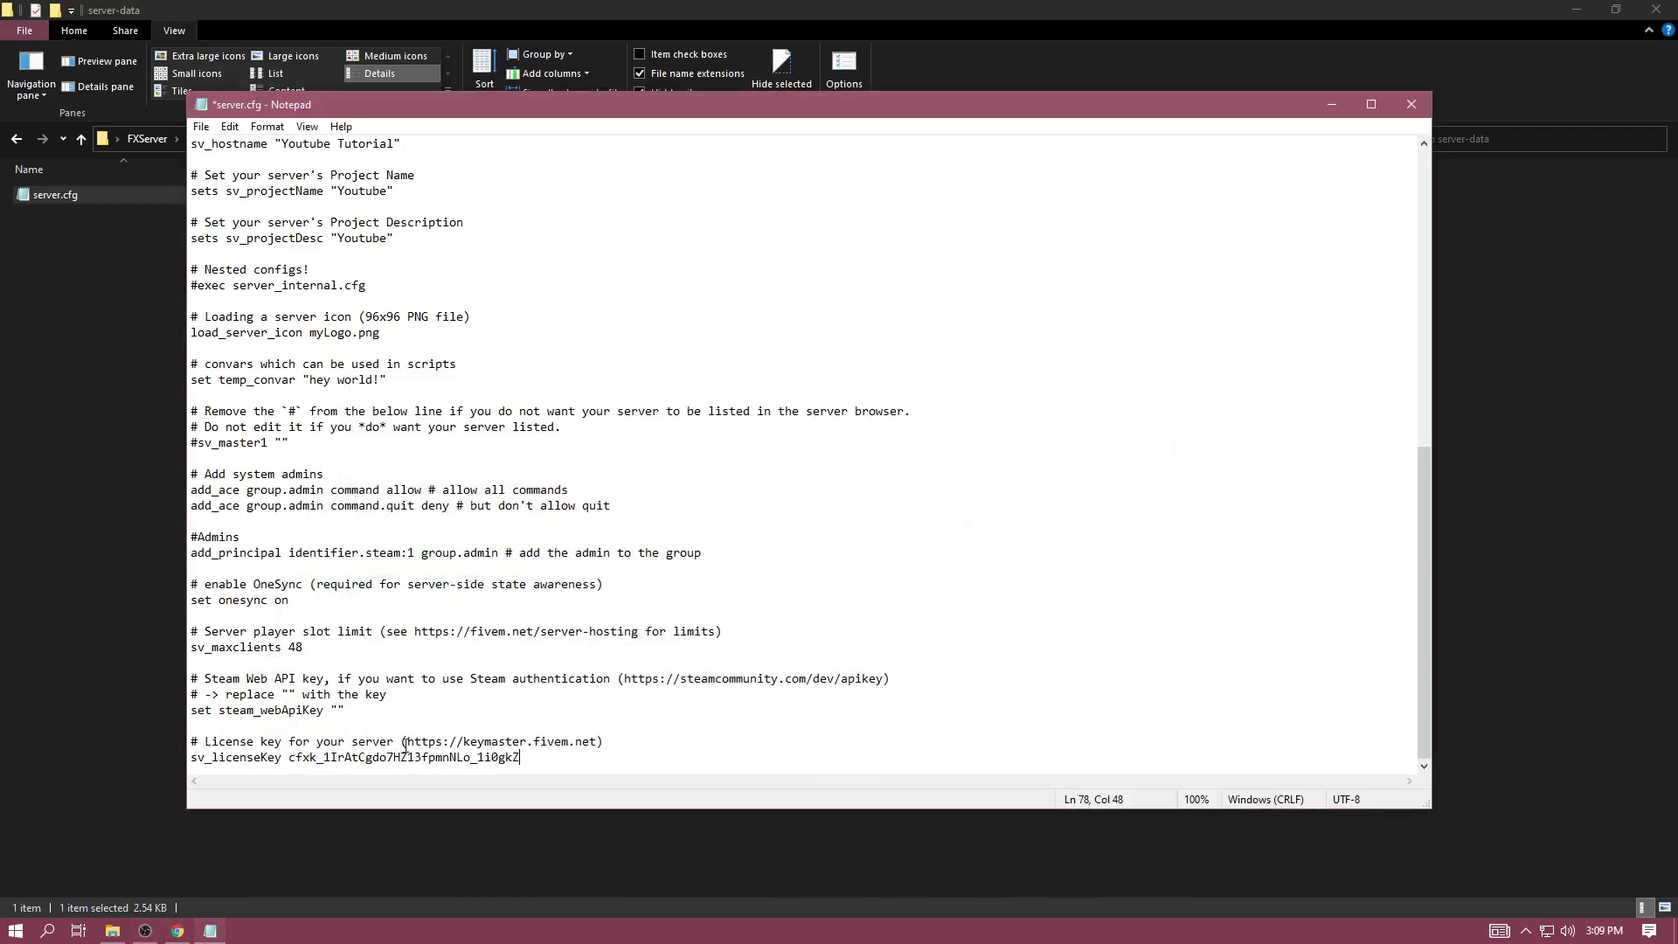
key("ctrl+s")
Step: Close Notepad and bring the browser back up
double_click(530, 110)
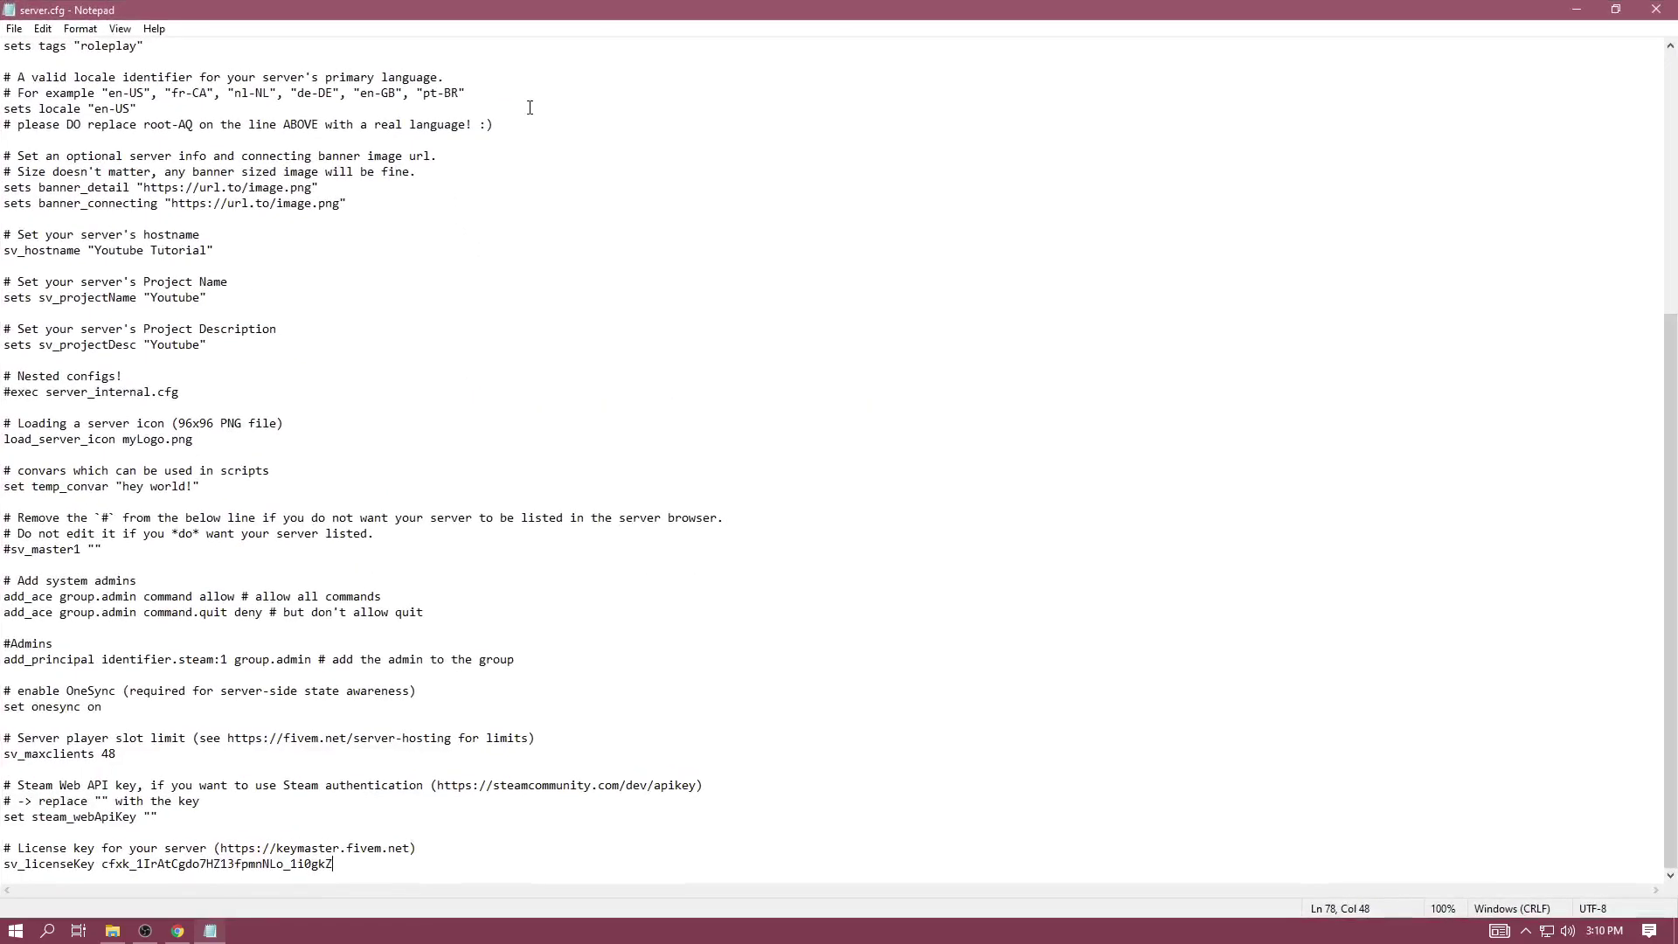
scroll(153, 742, "up", 8)
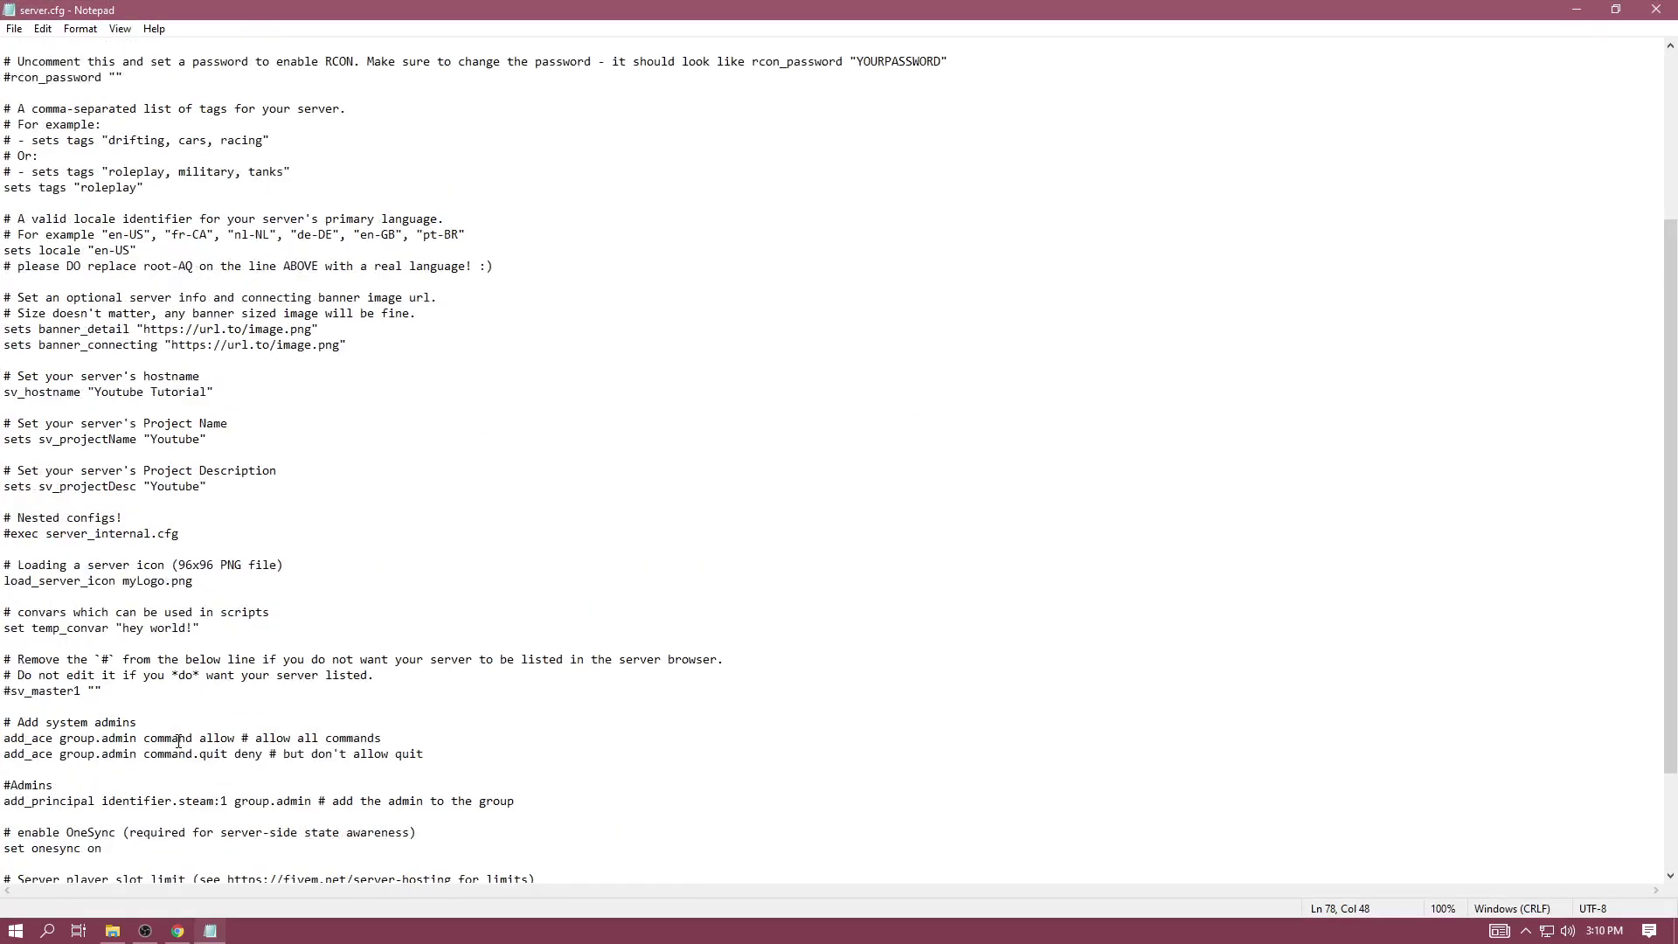
left_click(1656, 8)
left_click(177, 931)
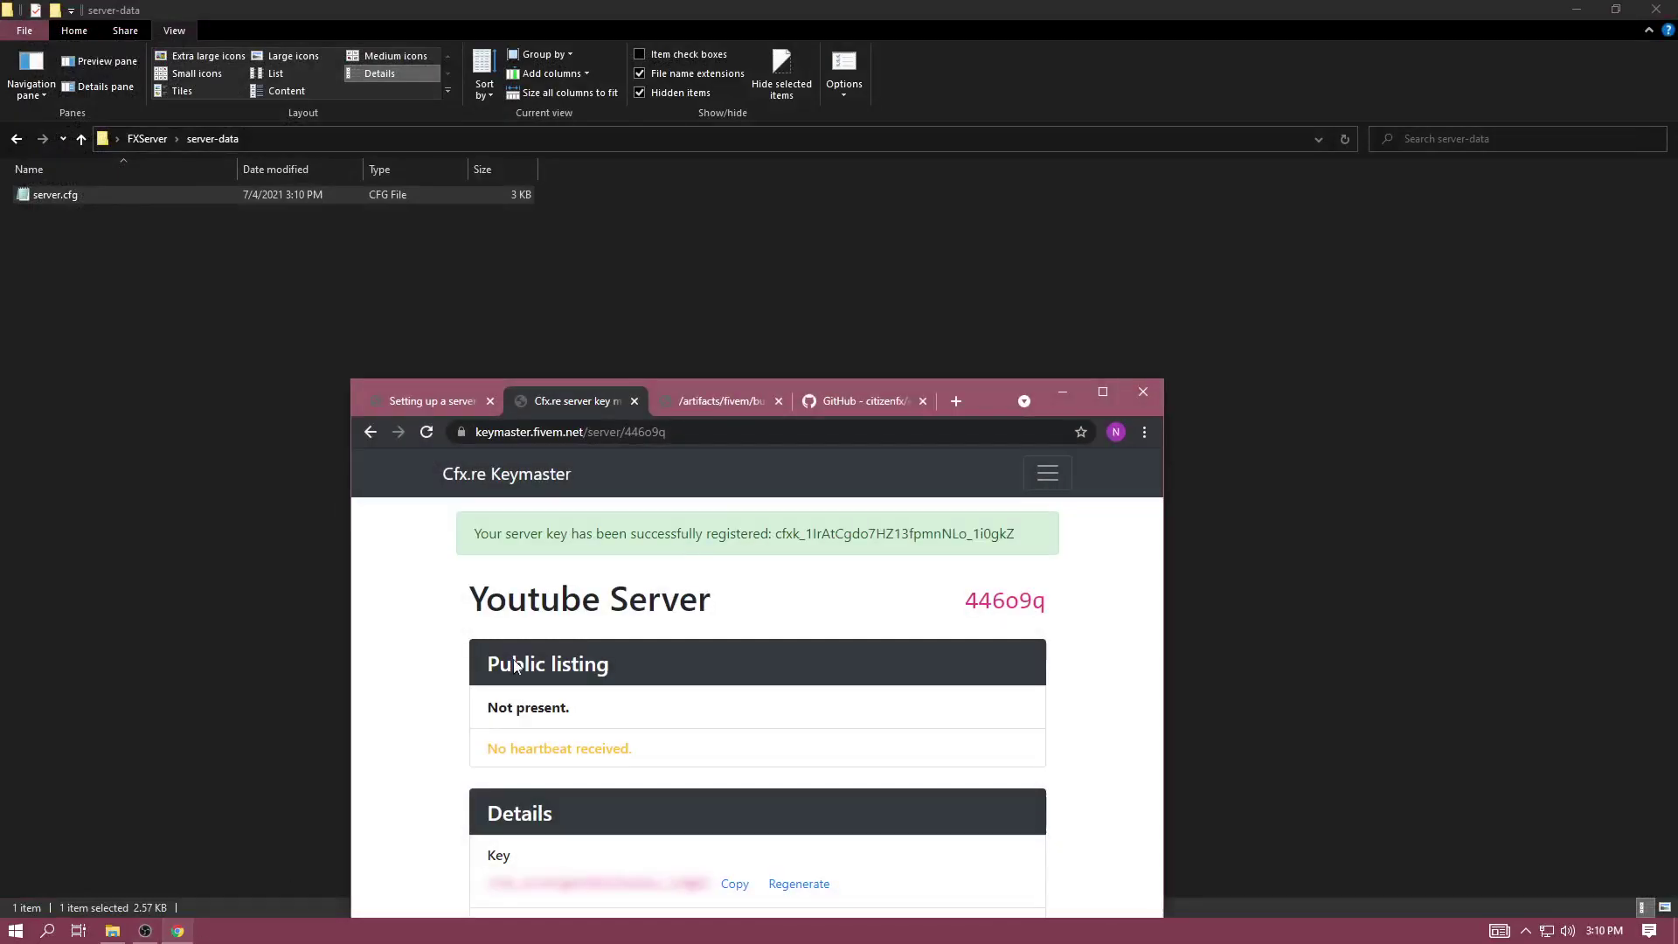
Step: Download server build 4173 and open the empty FXServer\server folder
left_click(631, 401)
double_click(936, 399)
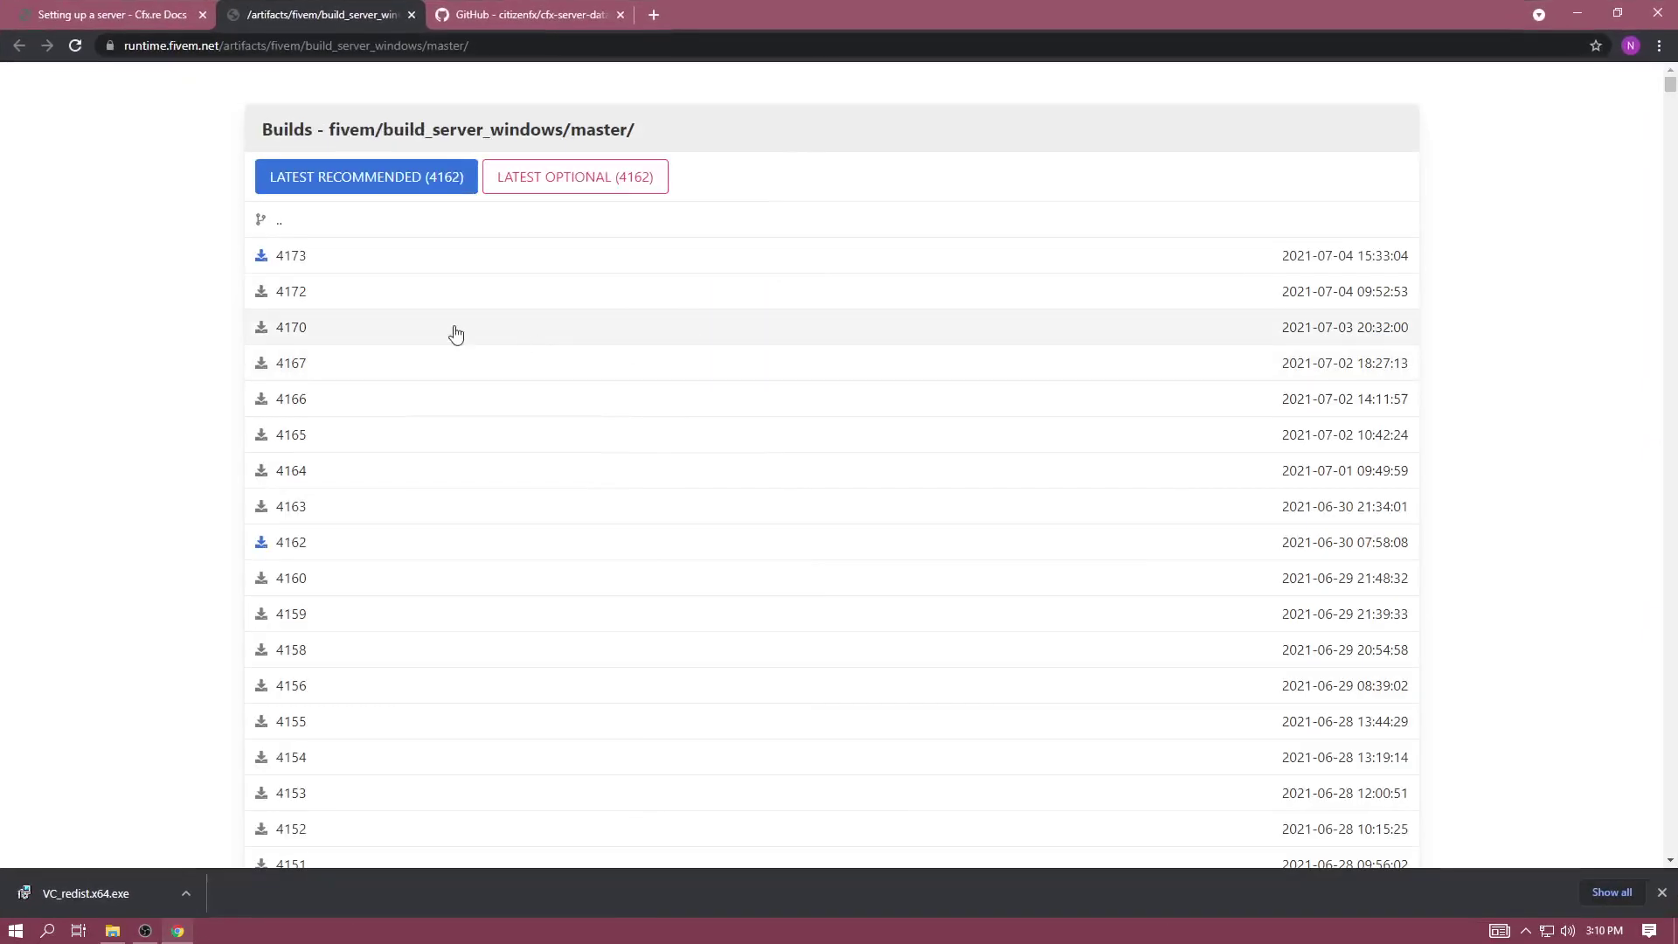
left_click(284, 258)
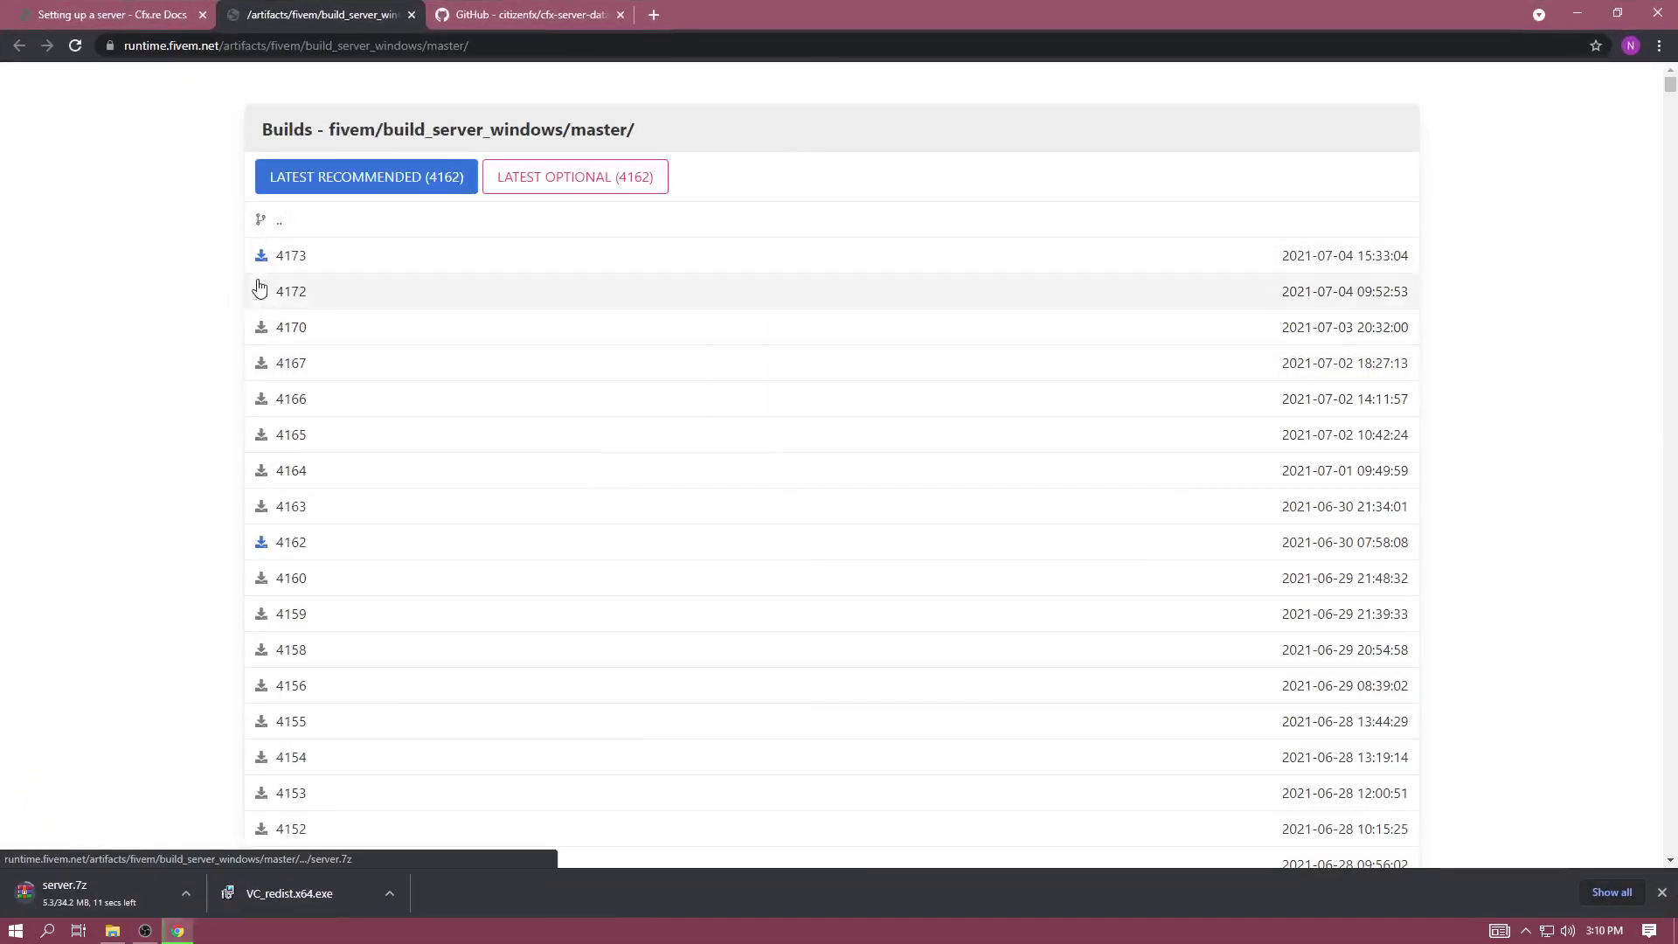
left_click(66, 891)
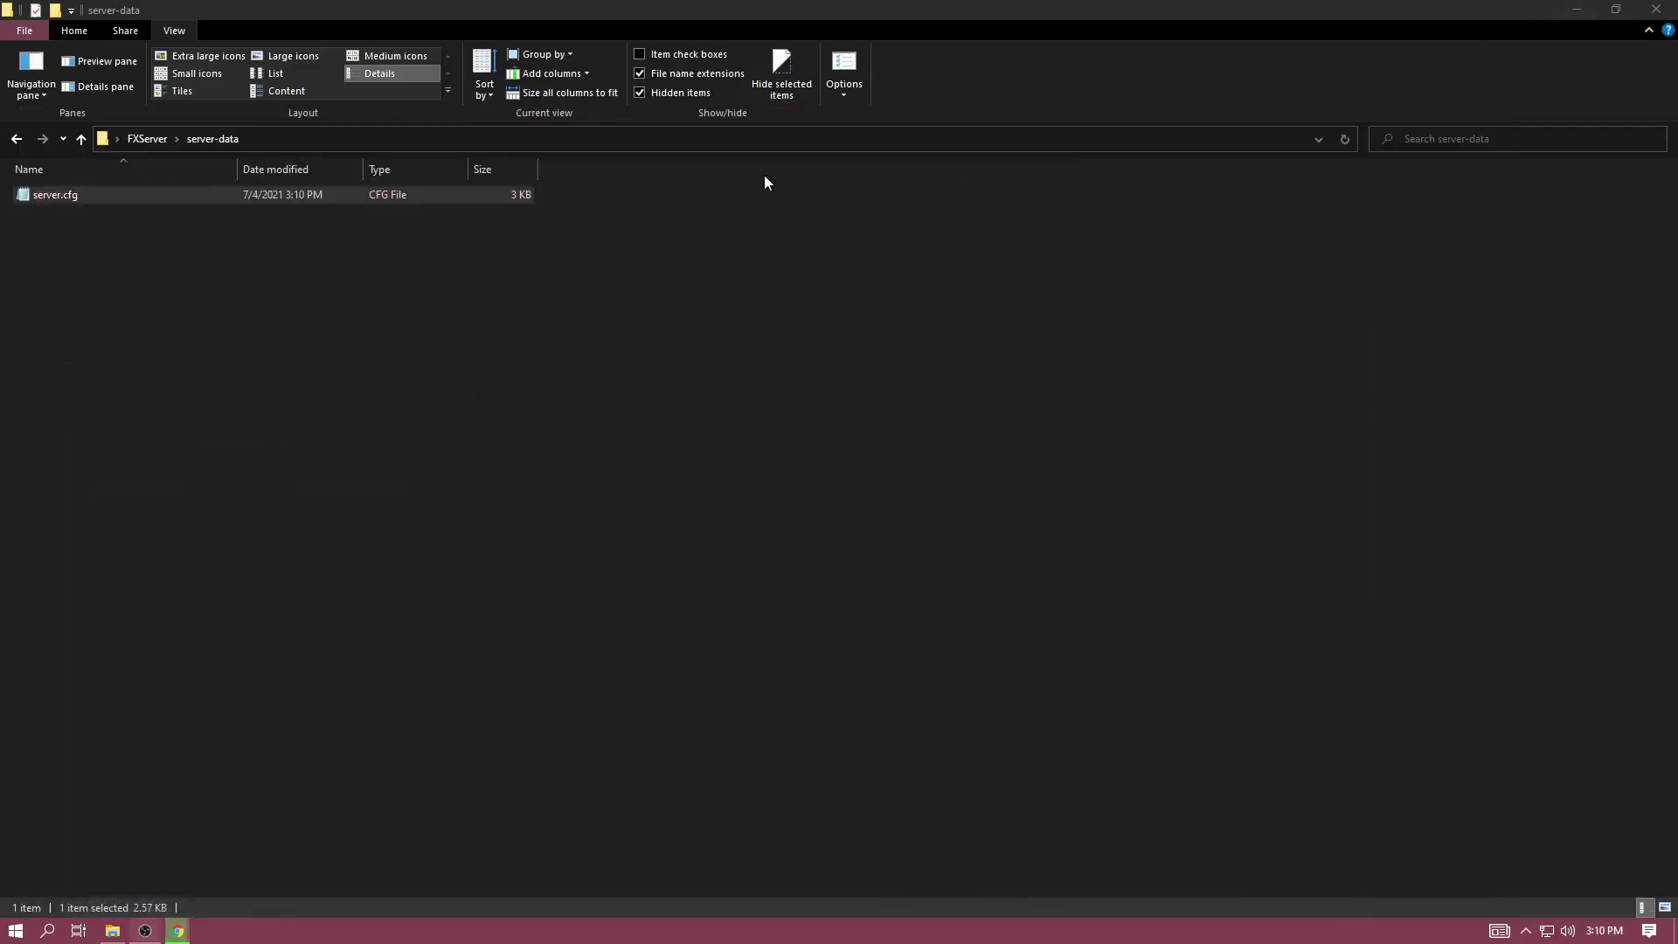
left_click(160, 138)
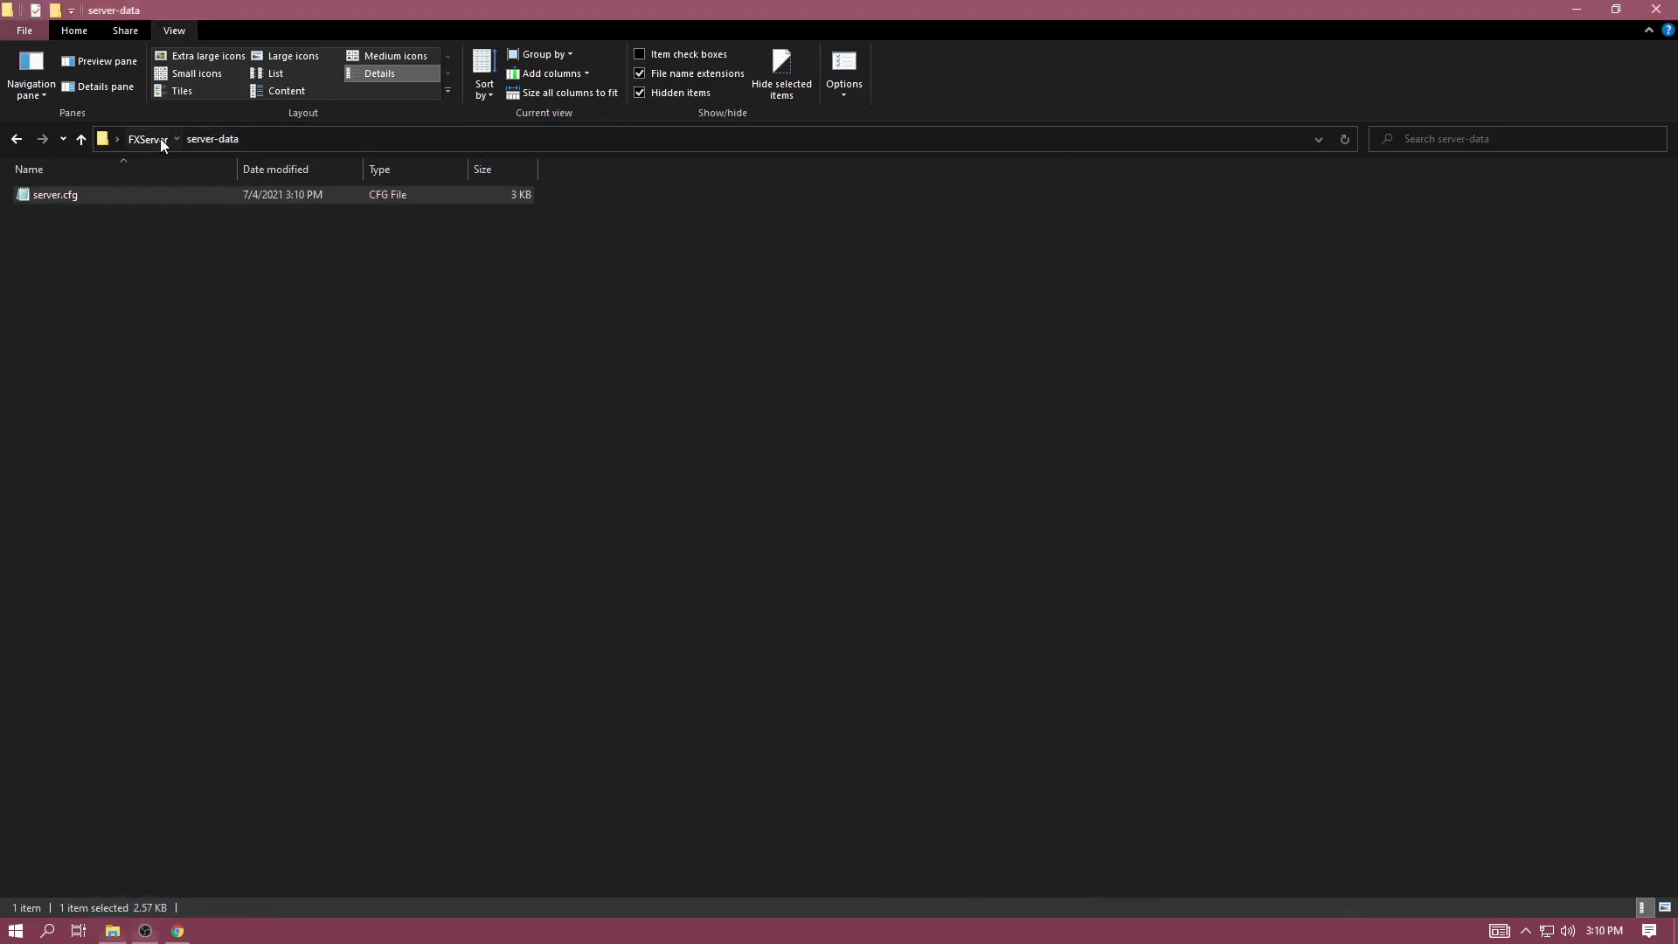
left_click(59, 196)
double_click(60, 196)
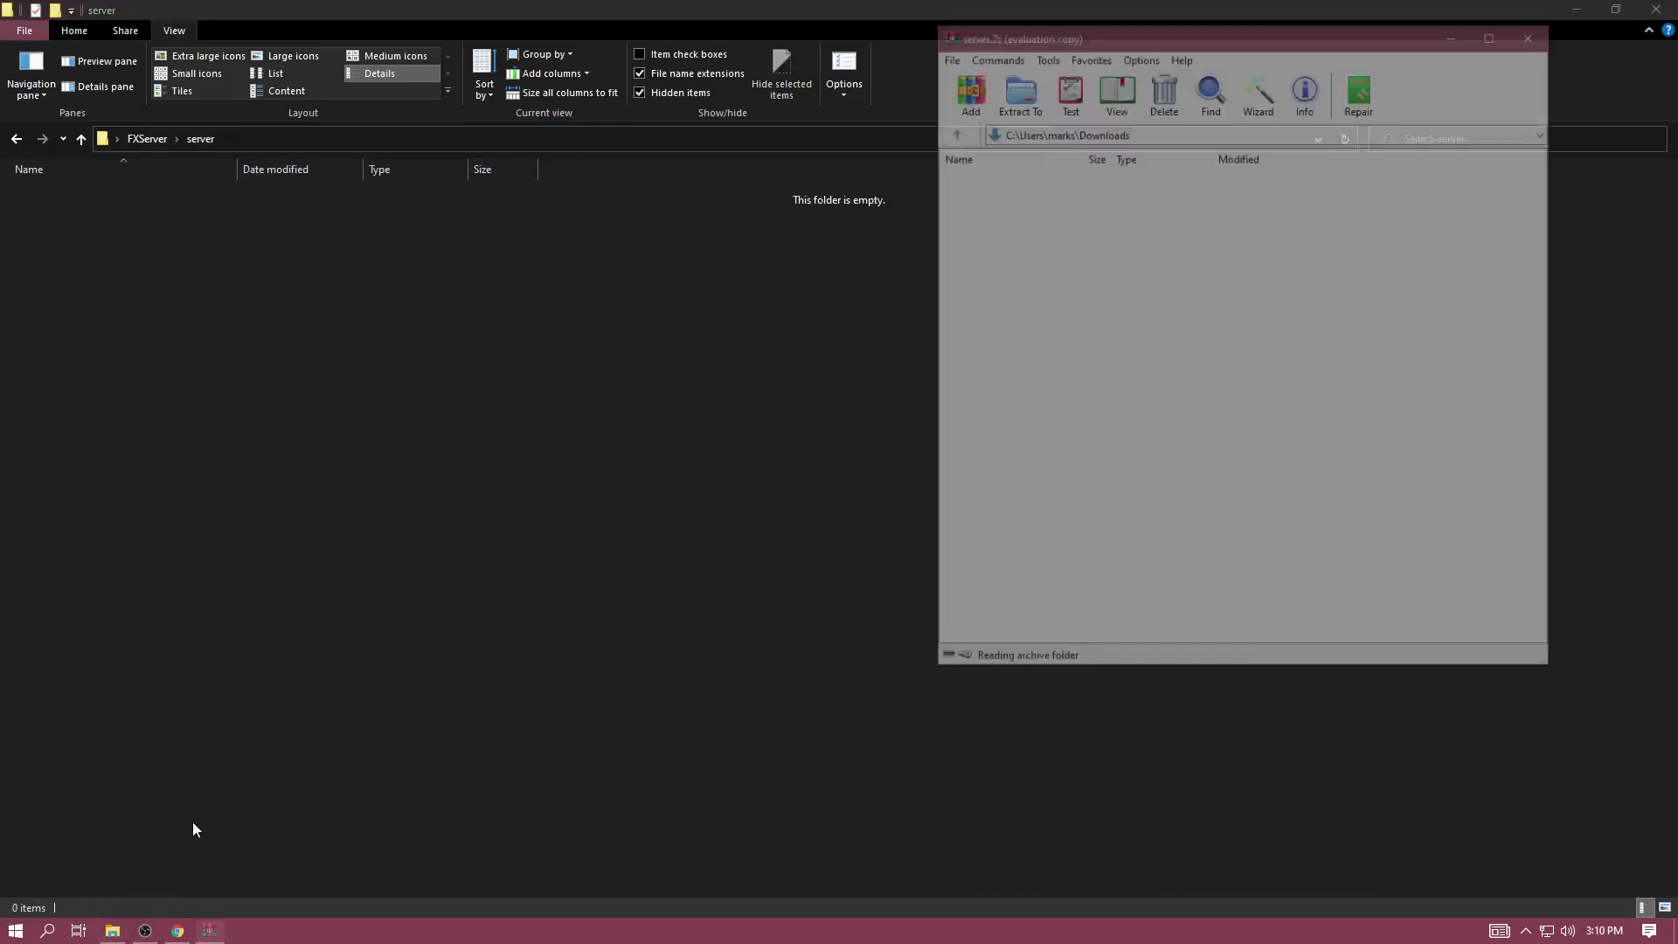
Step: Extract all files from server.7z into the server folder and close WinRAR
left_click(1169, 181)
left_click(1048, 256)
key("ctrl+a")
left_click_drag(1048, 256, 683, 386)
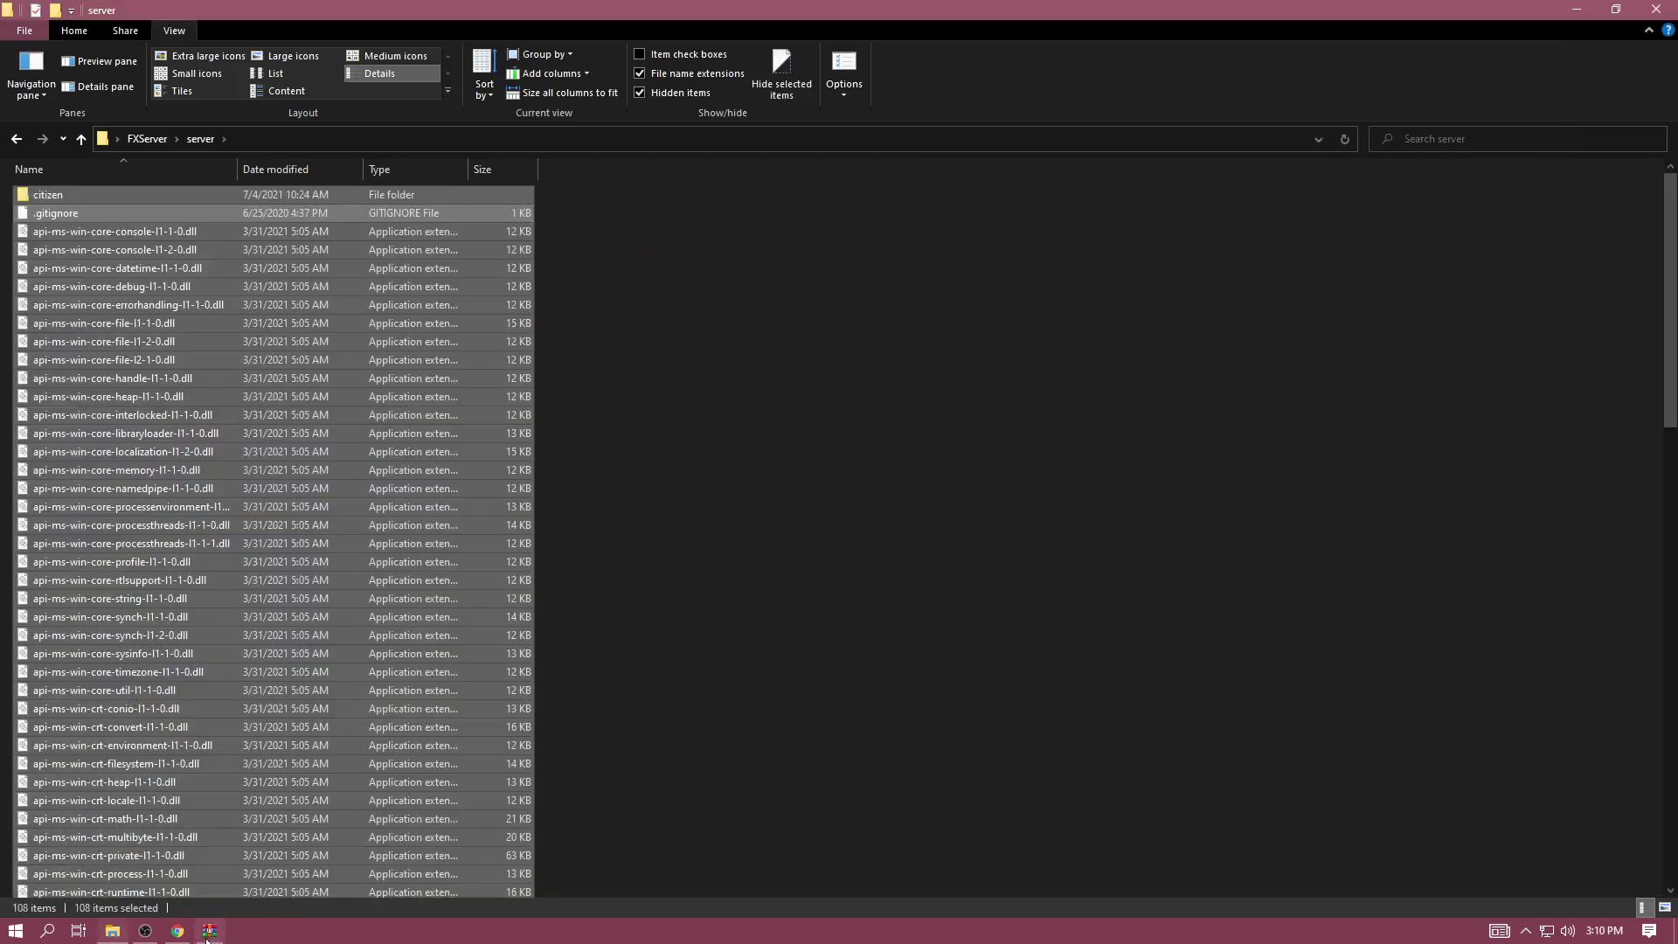
right_click(210, 932)
left_click(207, 899)
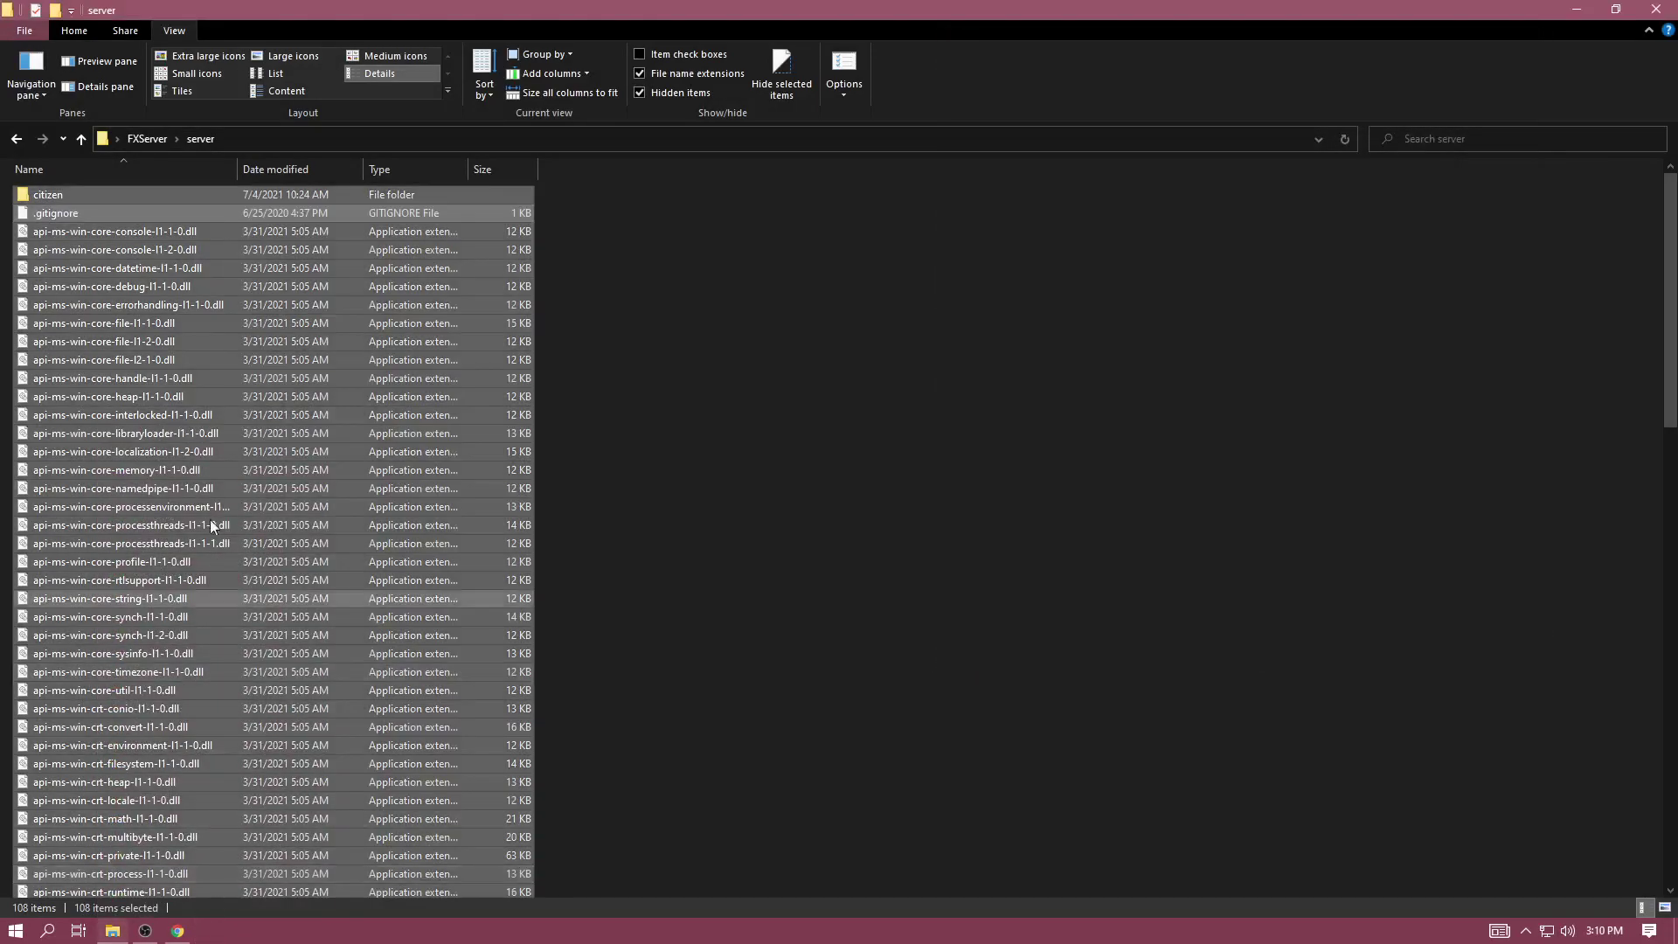
left_click(151, 138)
Step: Open server-data and download the cfx-server-data repository as a ZIP
left_click(93, 210)
double_click(93, 212)
left_click(177, 931)
left_click(535, 12)
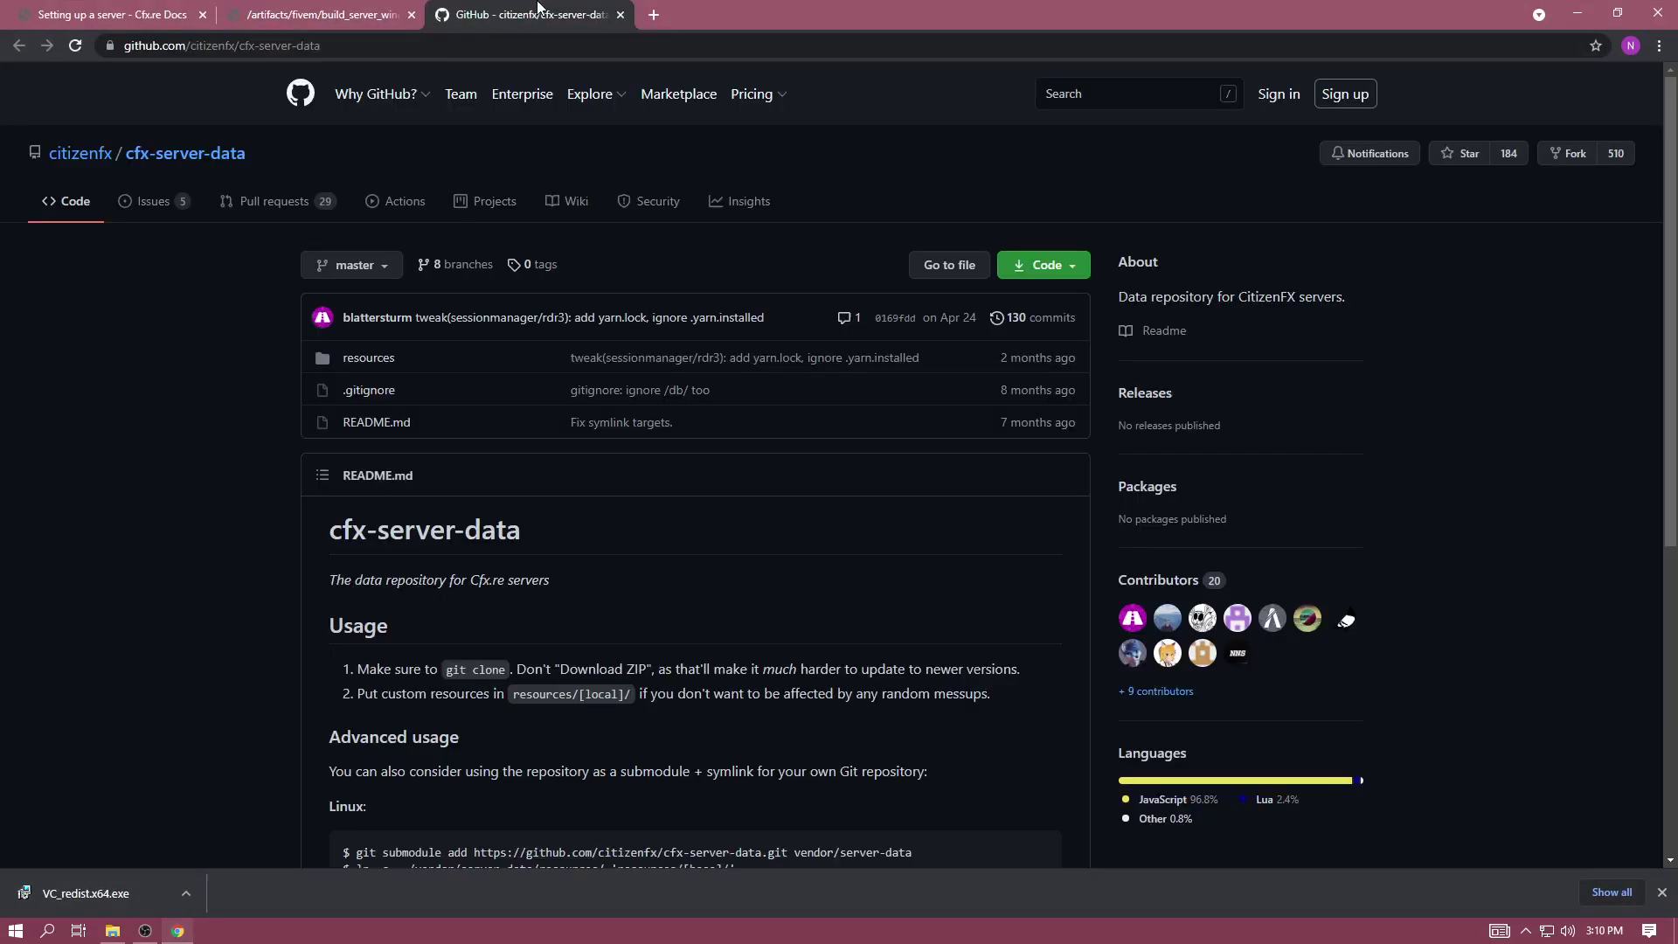
left_click(400, 16)
left_click(410, 14)
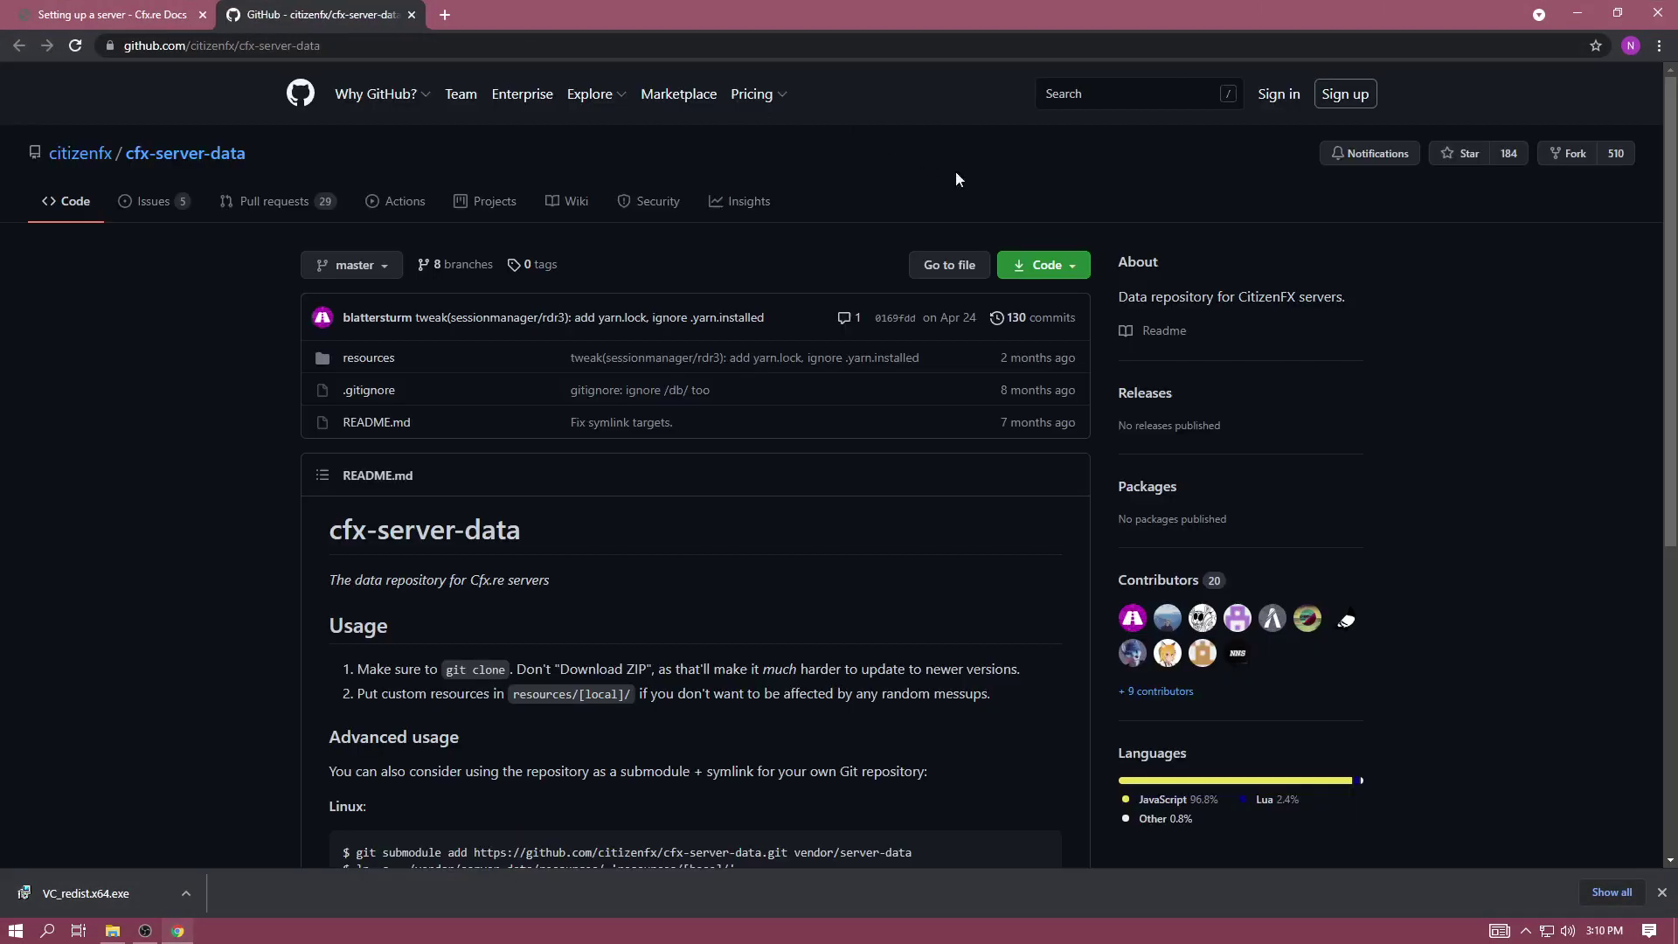
left_click(1075, 267)
left_click(861, 483)
left_click(413, 16)
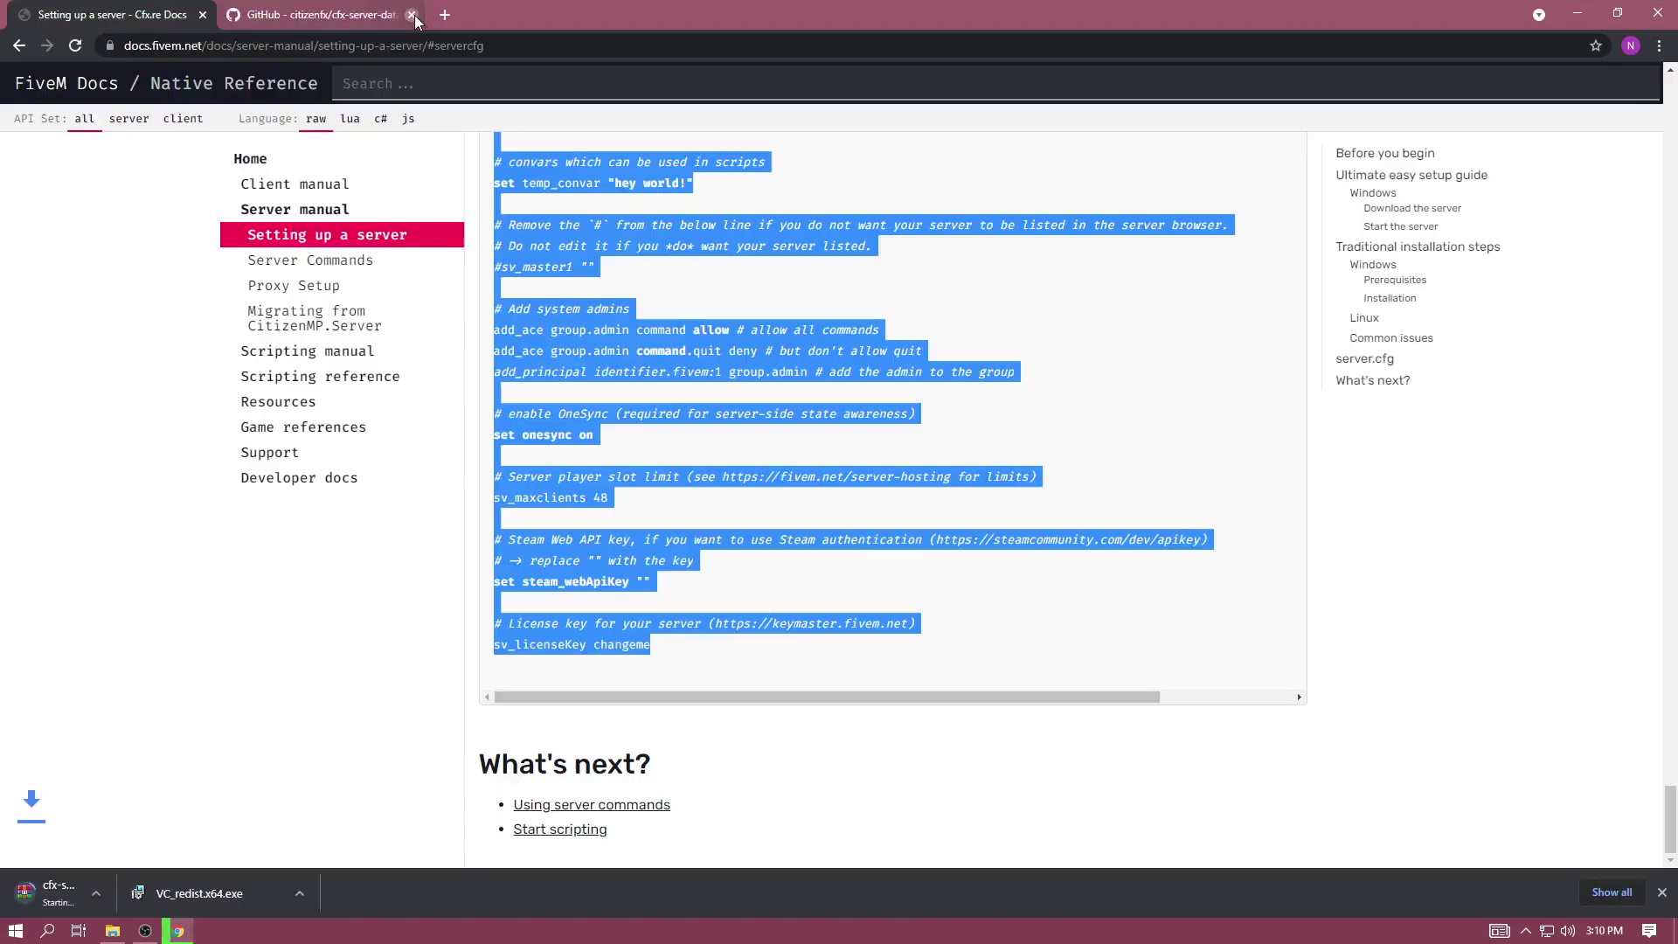
Step: Copy the resources folder from cfx-server-data-master.zip into server-data, then close WinRAR
left_click(81, 926)
left_click(87, 898)
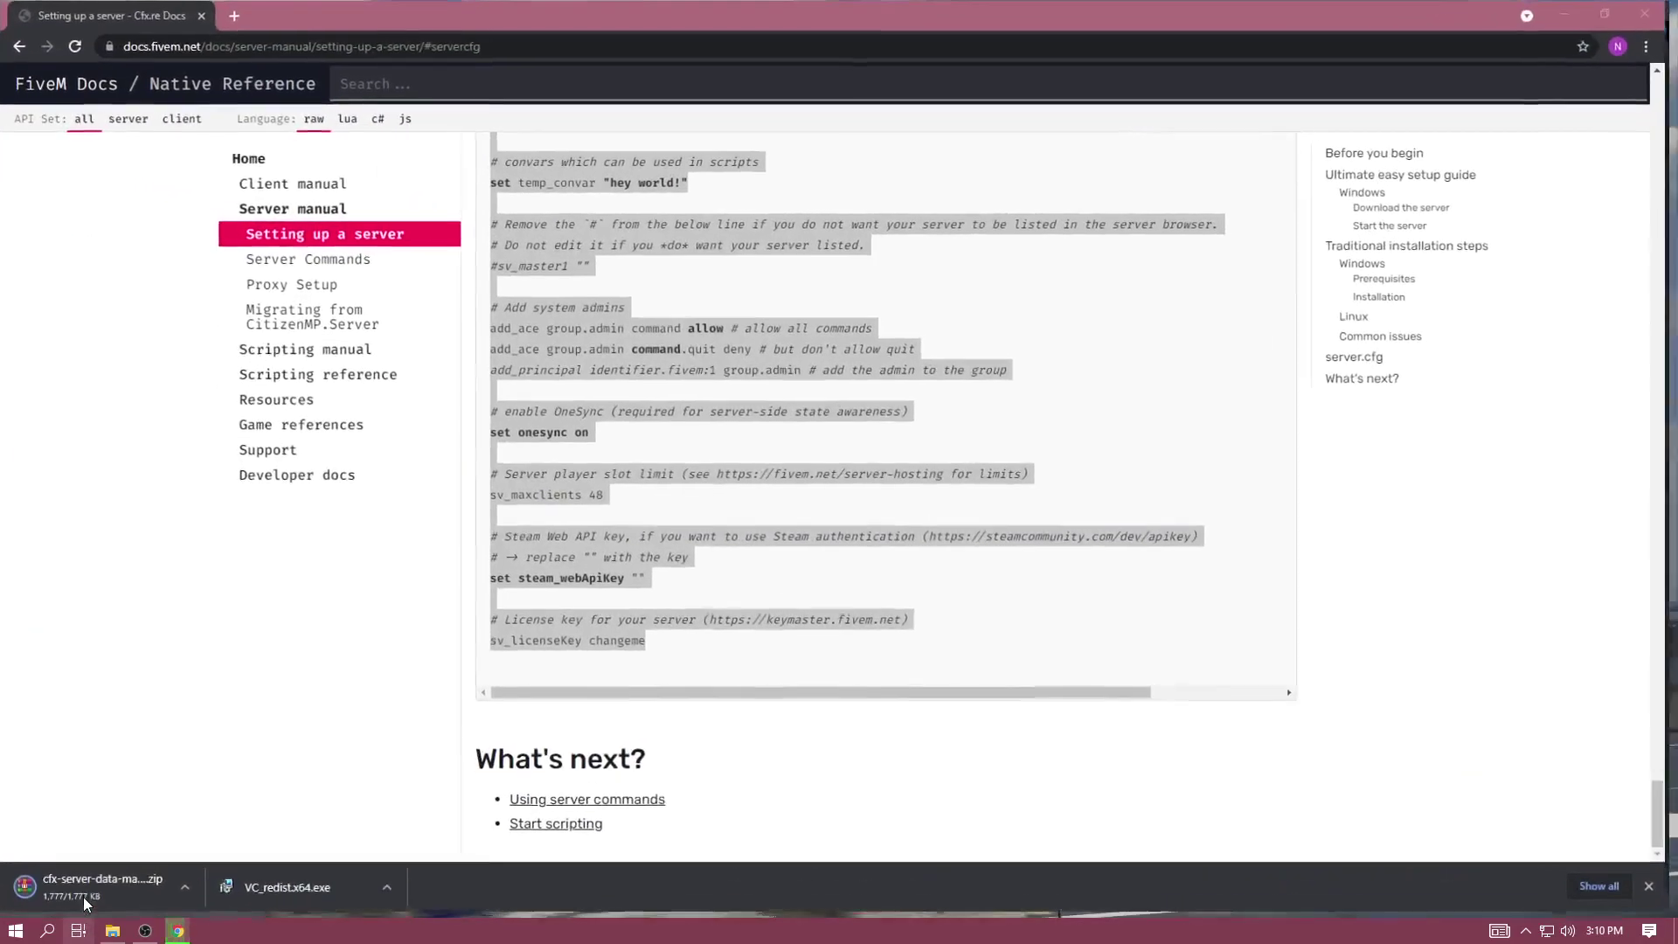
left_click(667, 595)
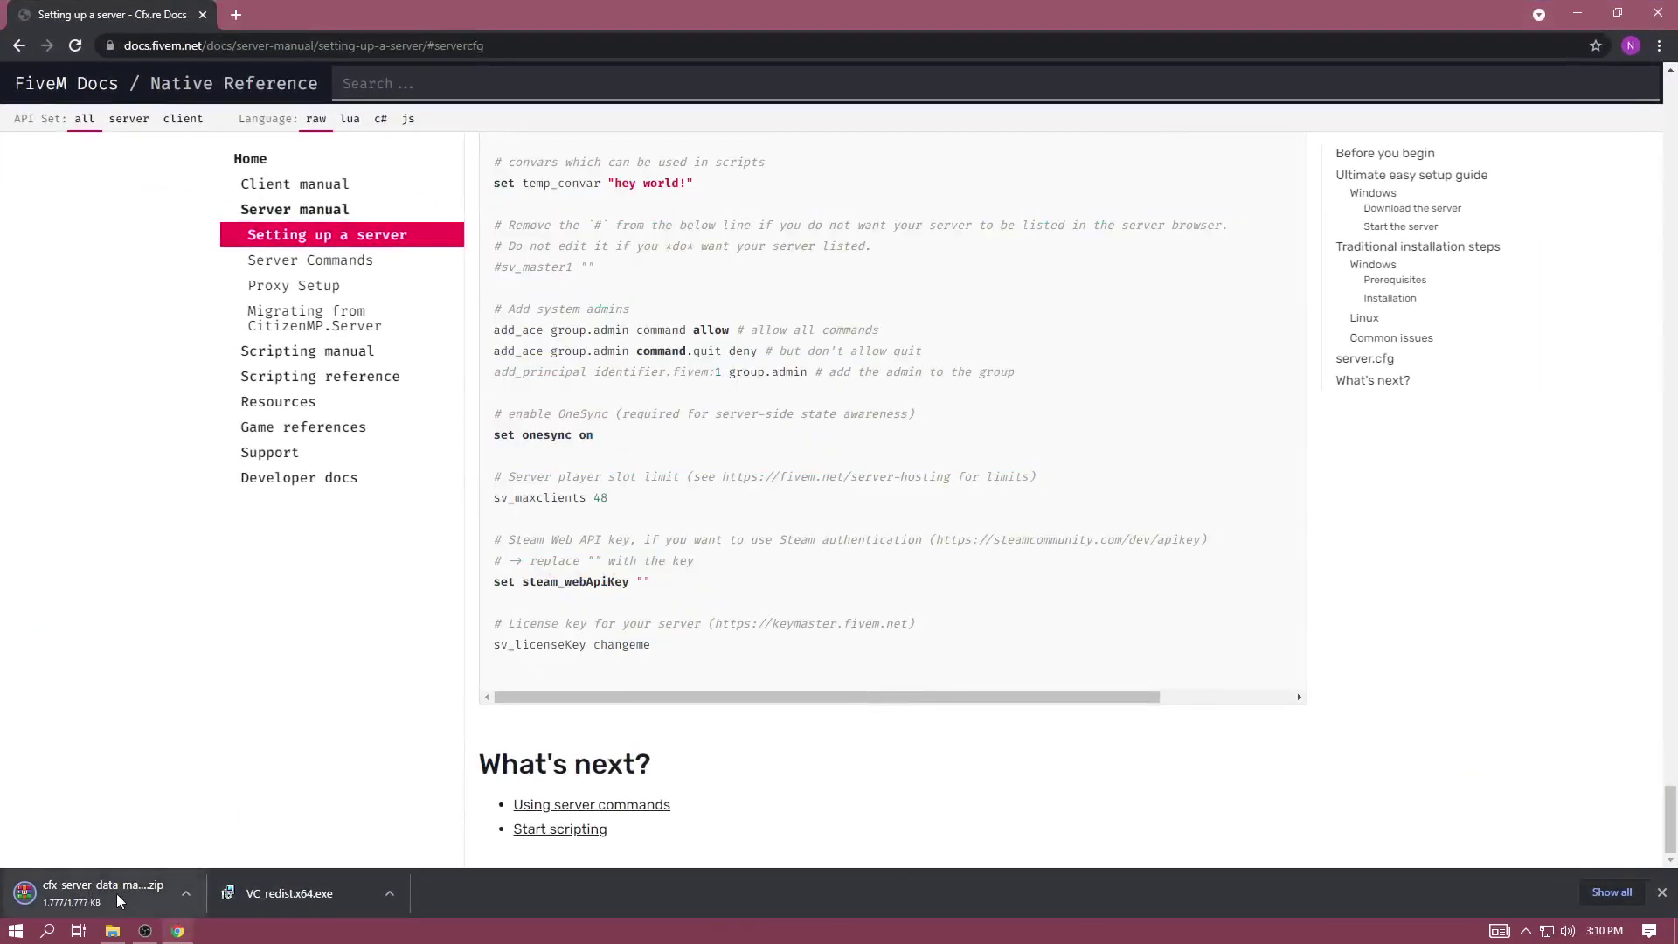
left_click(92, 891)
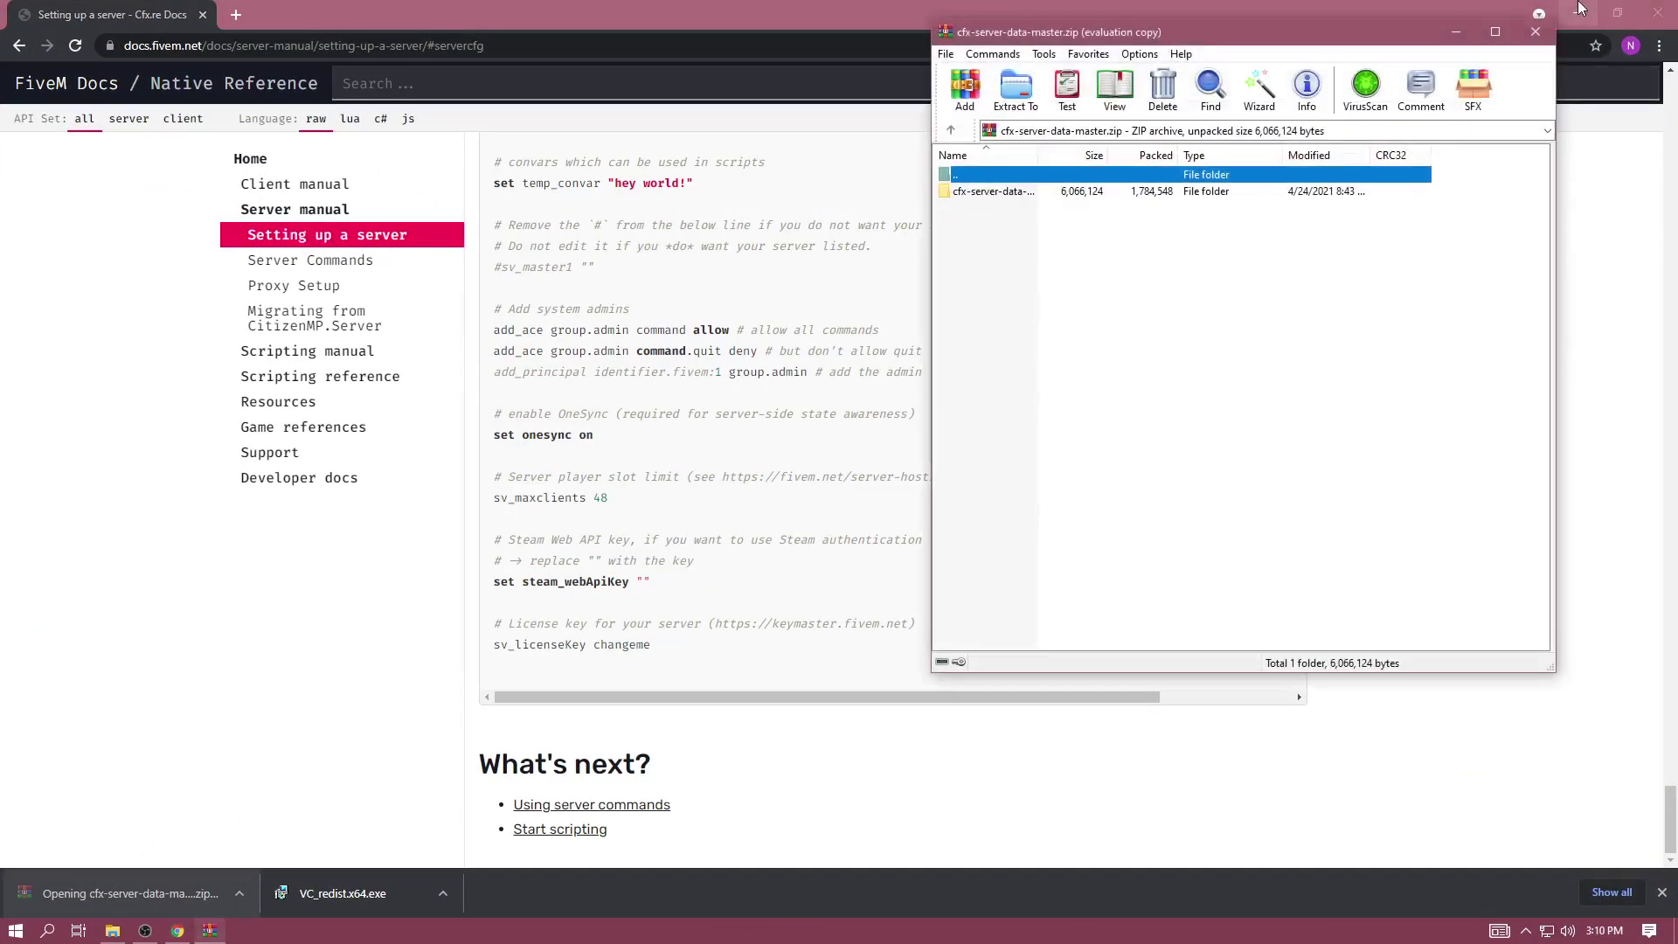
left_click(1580, 10)
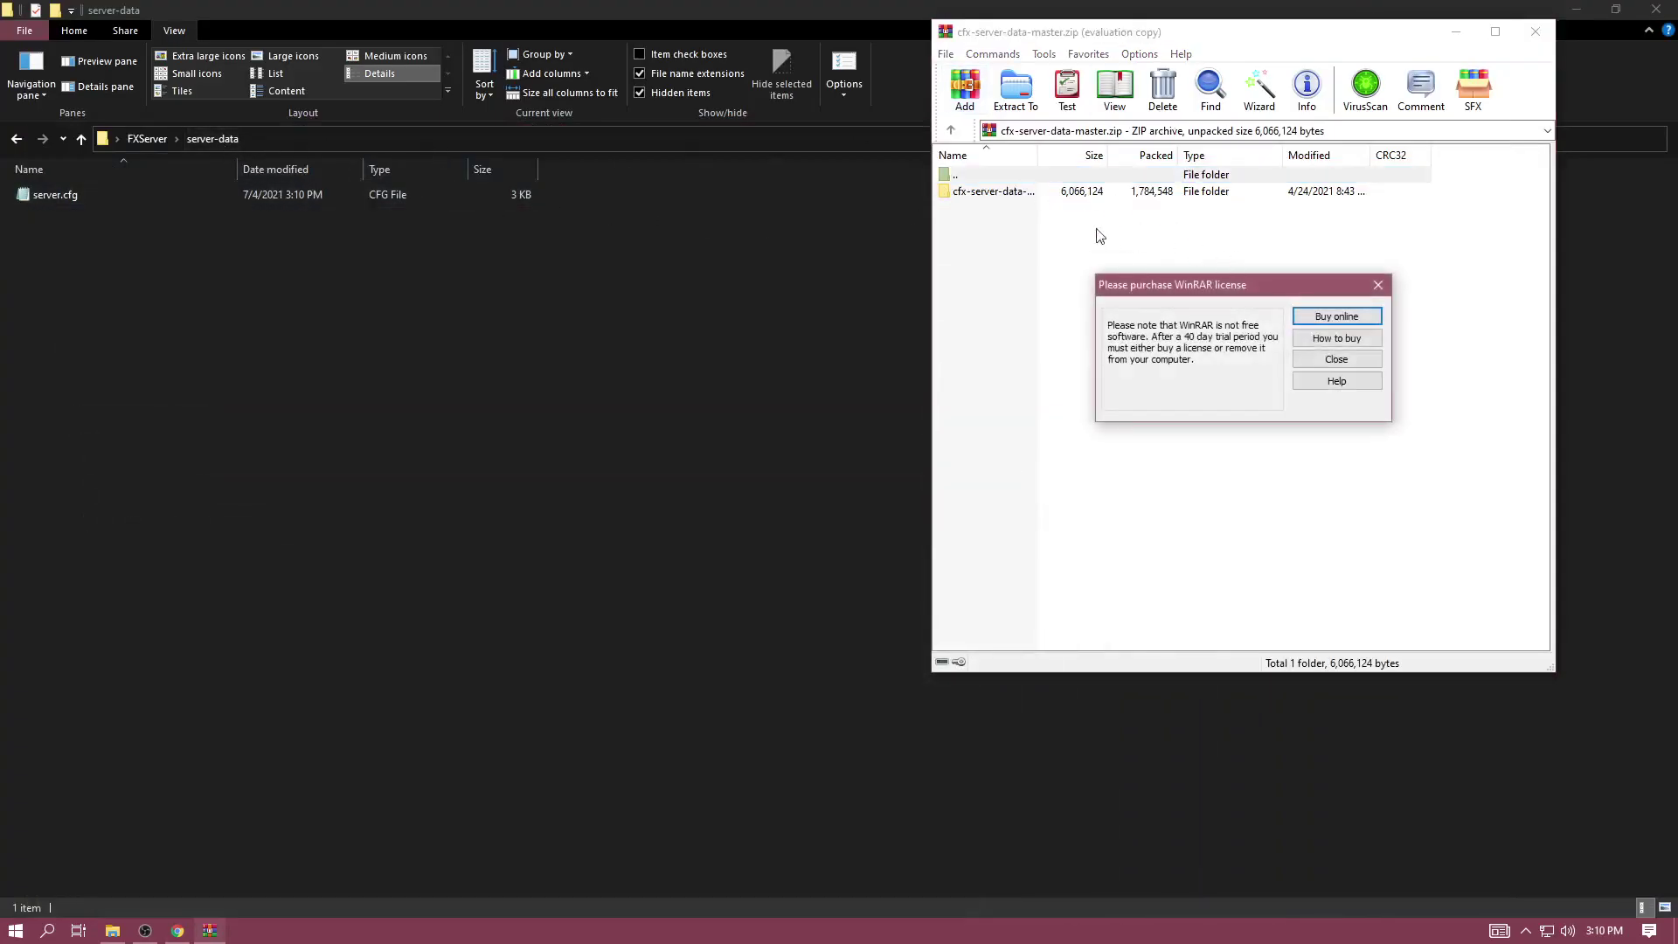
key("Escape")
double_click(992, 192)
left_click_drag(979, 192, 568, 559)
right_click(209, 932)
left_click(210, 901)
Step: Create a new folder named [base] inside resources
left_click(99, 212)
left_click(99, 199)
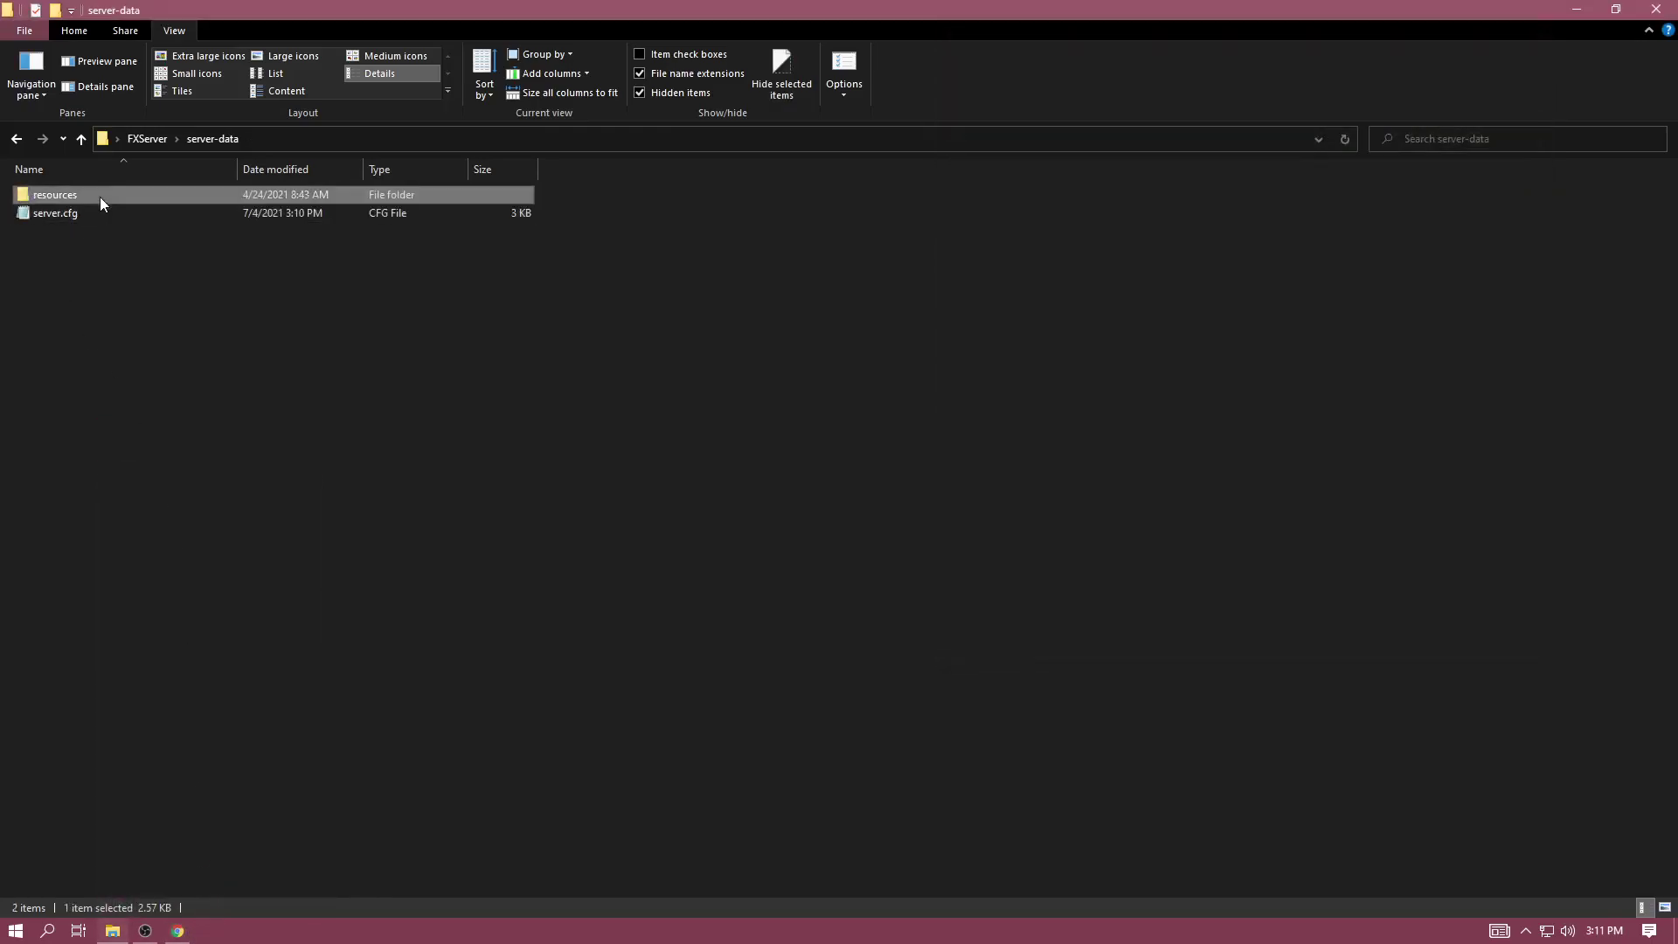
double_click(100, 198)
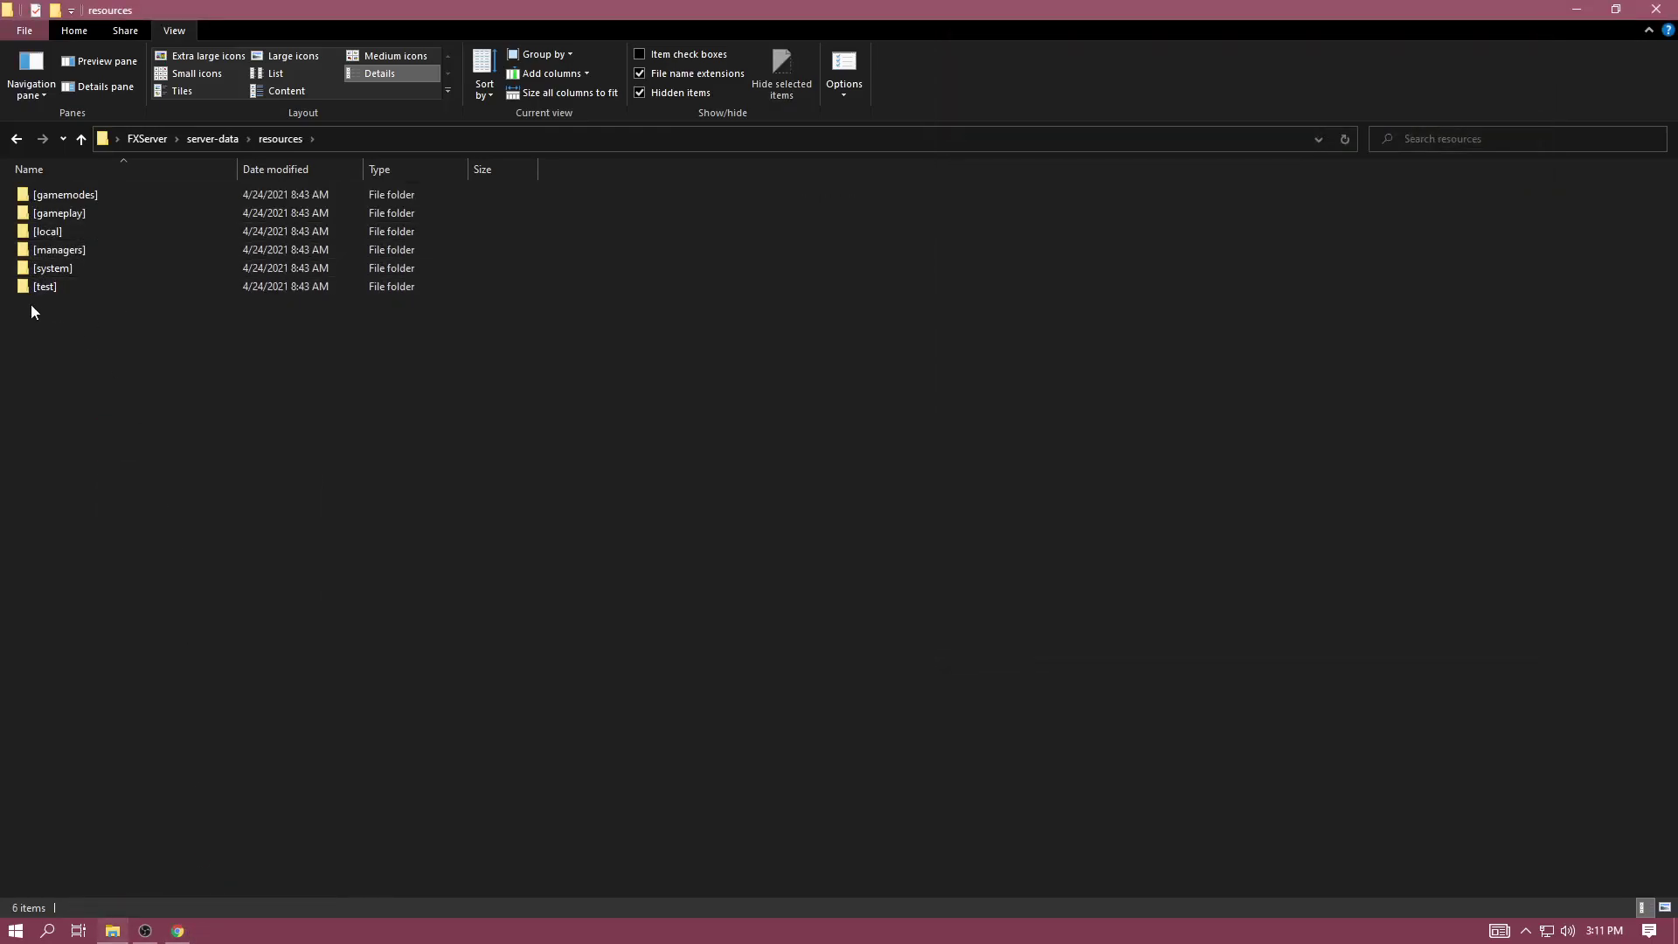
right_click(75, 354)
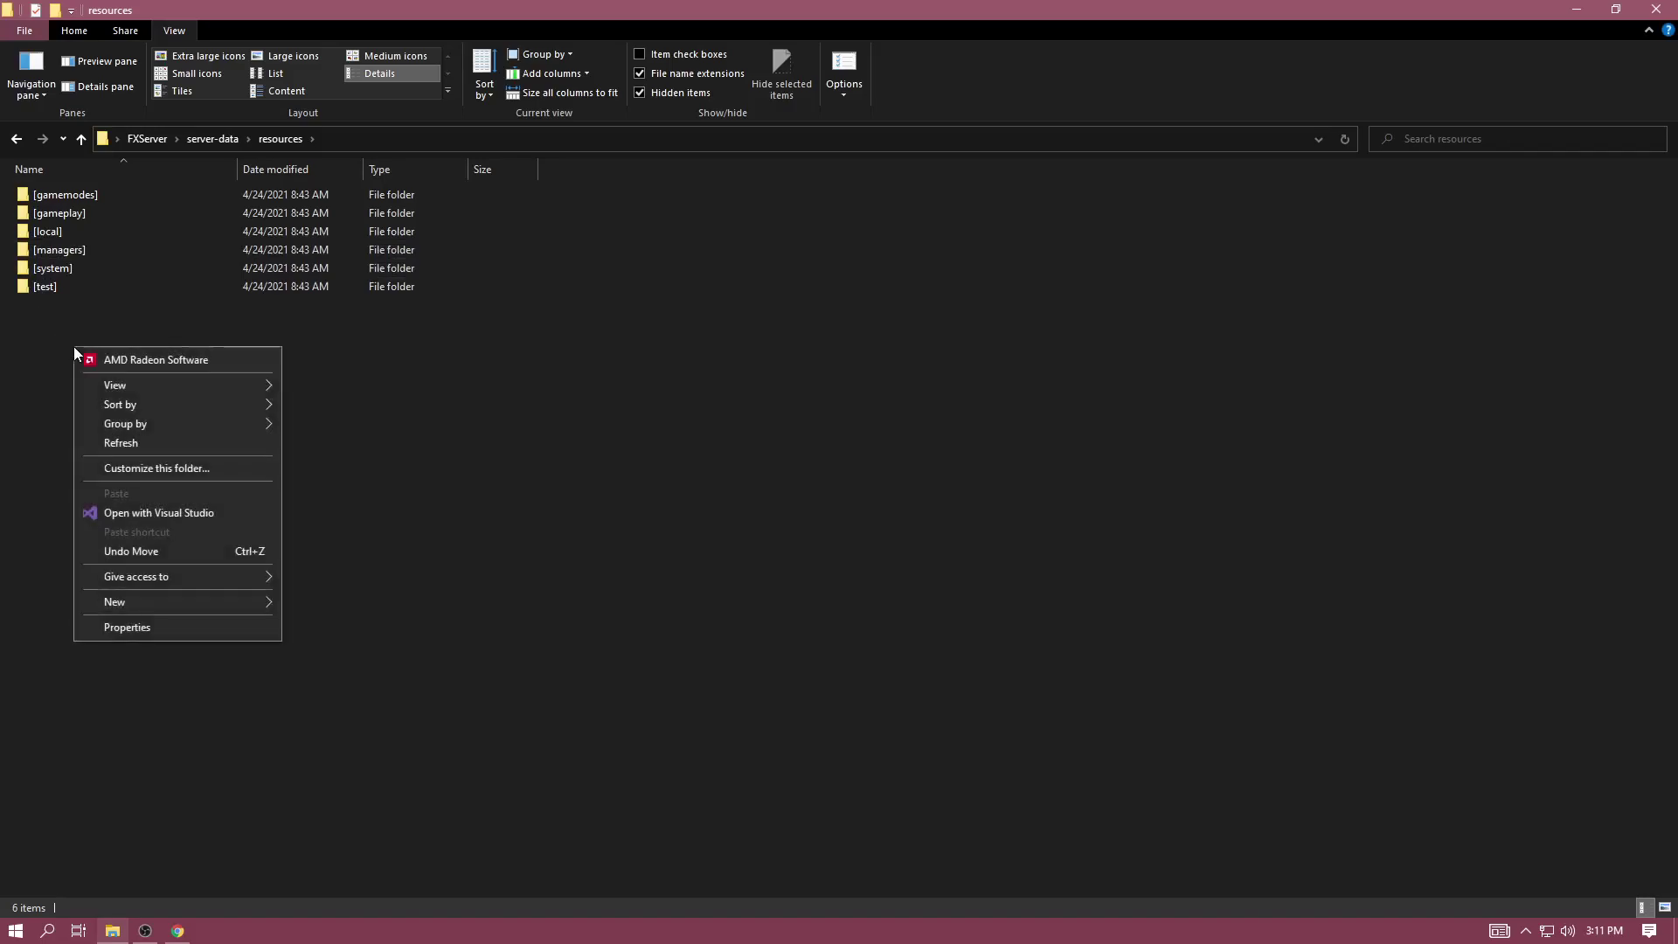
mouse_move(218, 602)
left_click(293, 603)
type("[")
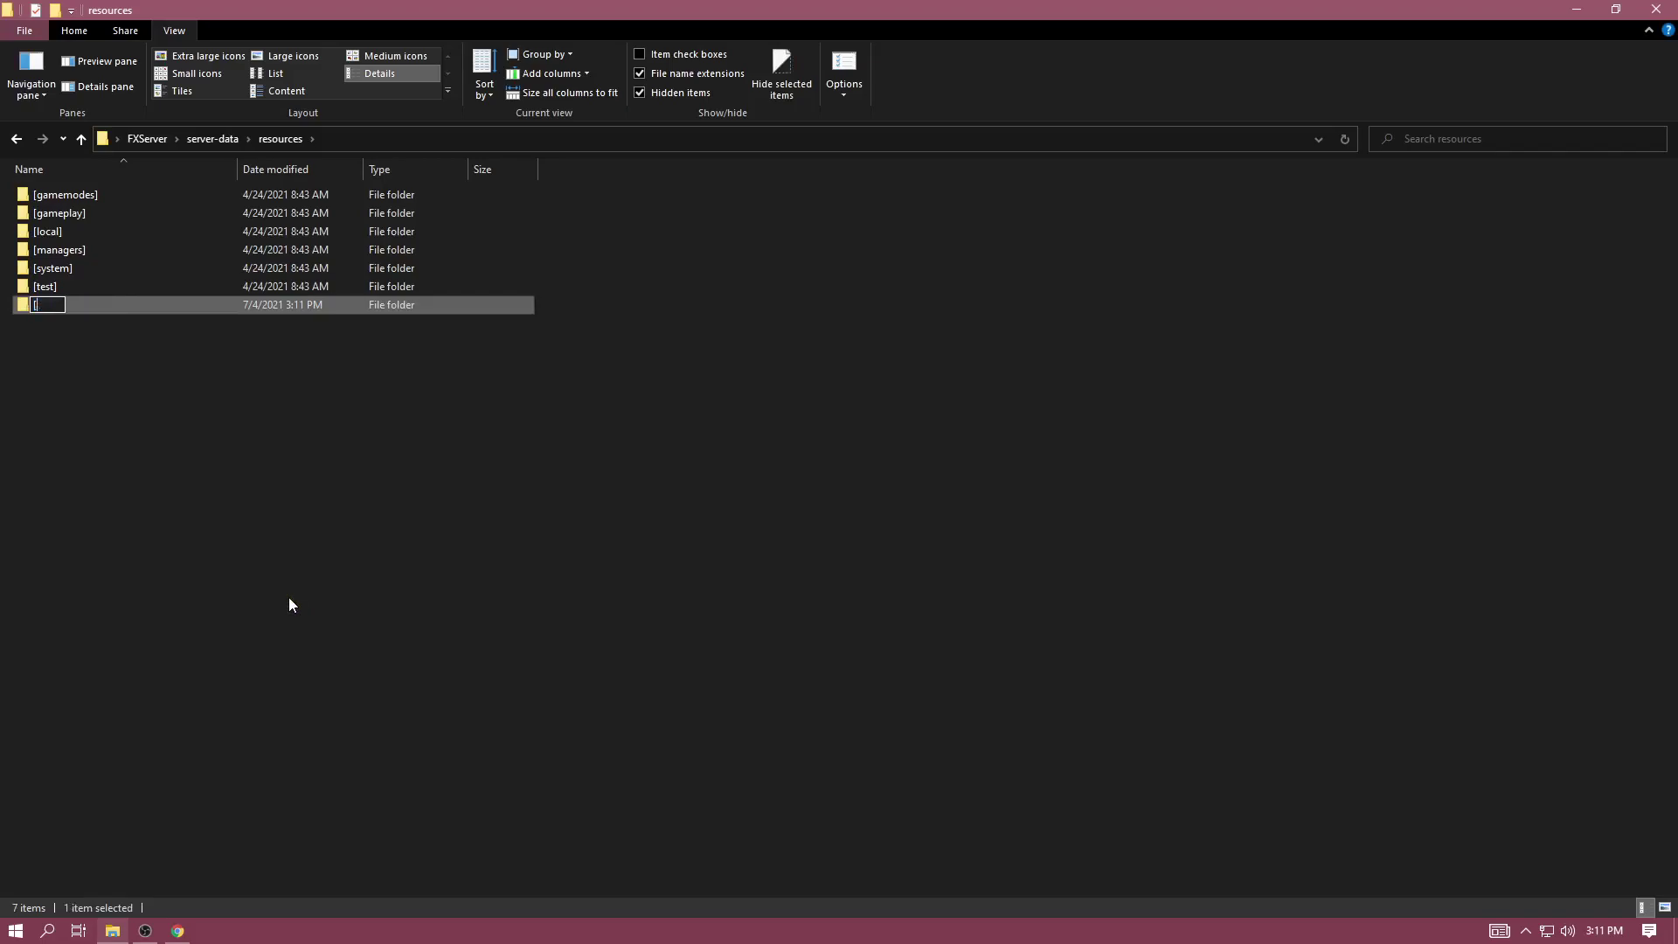
type("base]")
key("Return")
Step: Move the six bracketed folders into [base], then open server.cfg
key("ctrl+a")
left_click(69, 194, "ctrl")
left_click_drag(68, 230, 102, 202)
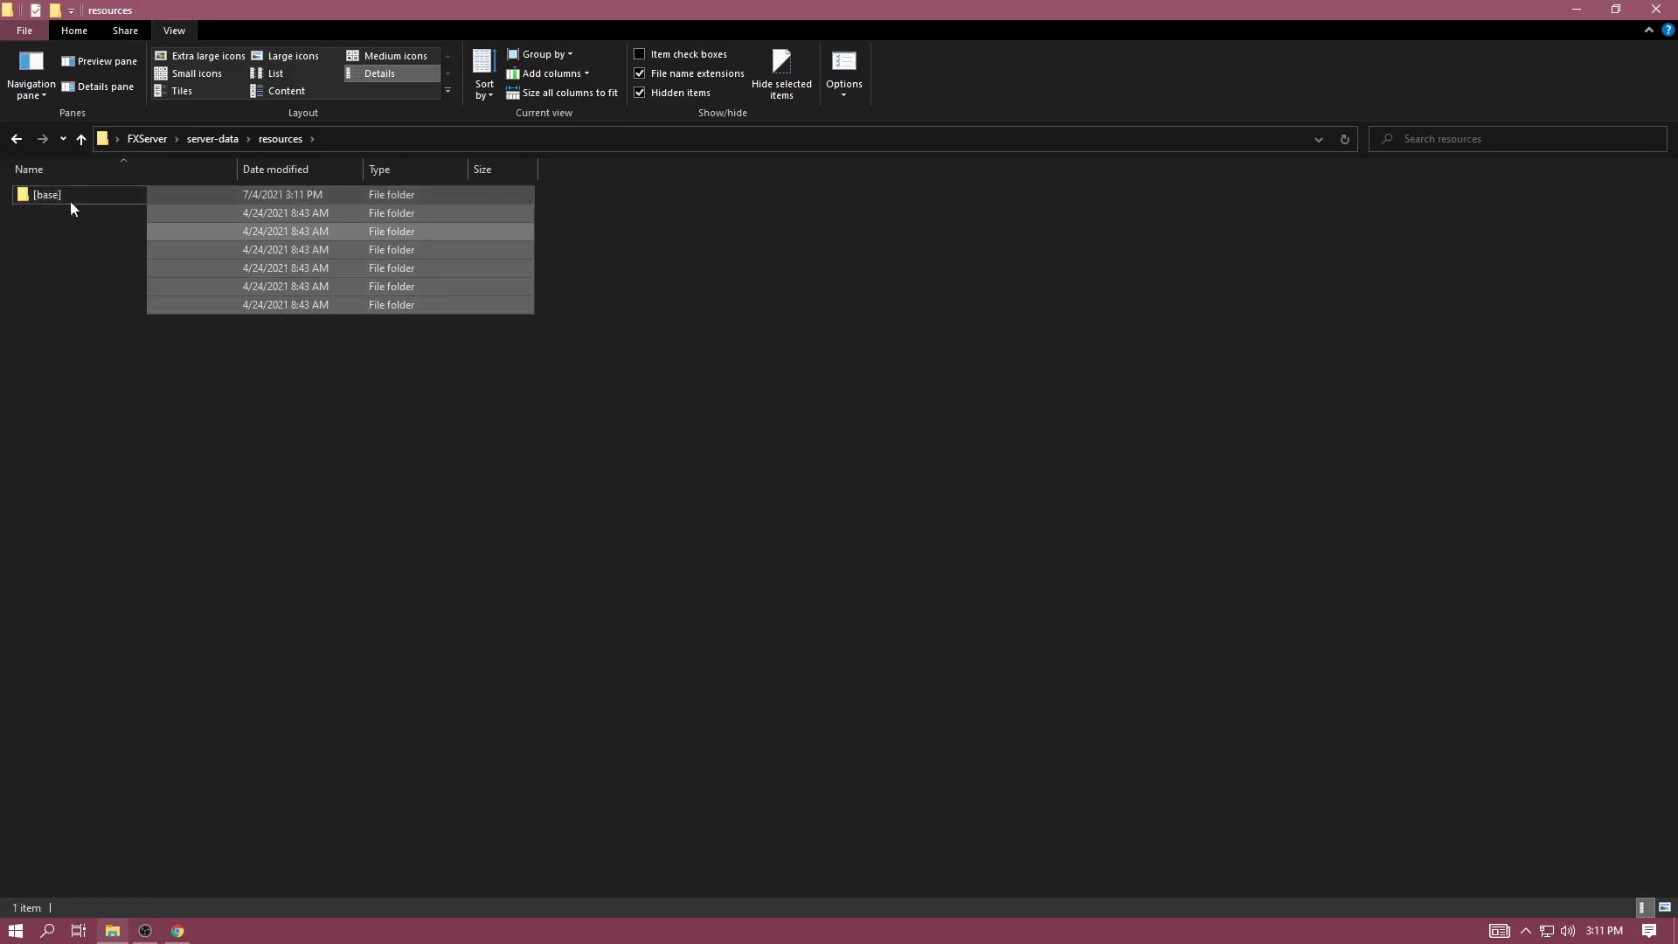
right_click(86, 246)
left_click(123, 343)
left_click(203, 135)
double_click(76, 219)
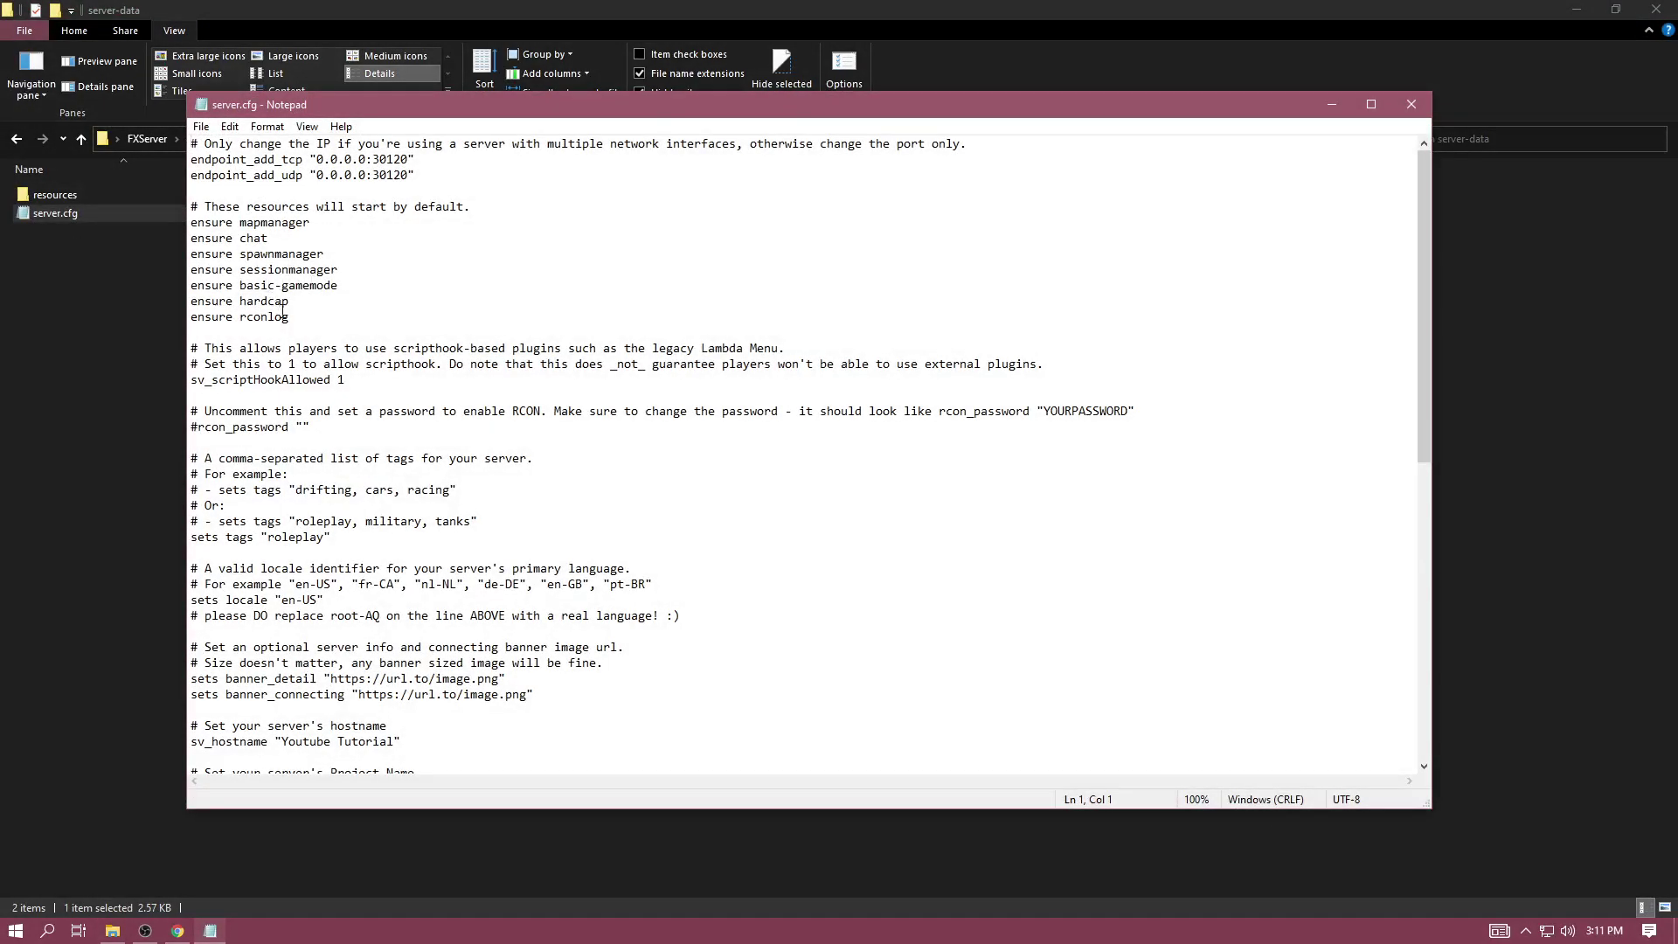
Step: Insert a '# Scripts' comment heading below 'ensure rconlog'
left_click_drag(297, 318, 185, 220)
left_click(473, 215)
left_click(354, 312)
key("Return")
key("Return")
type("# ")
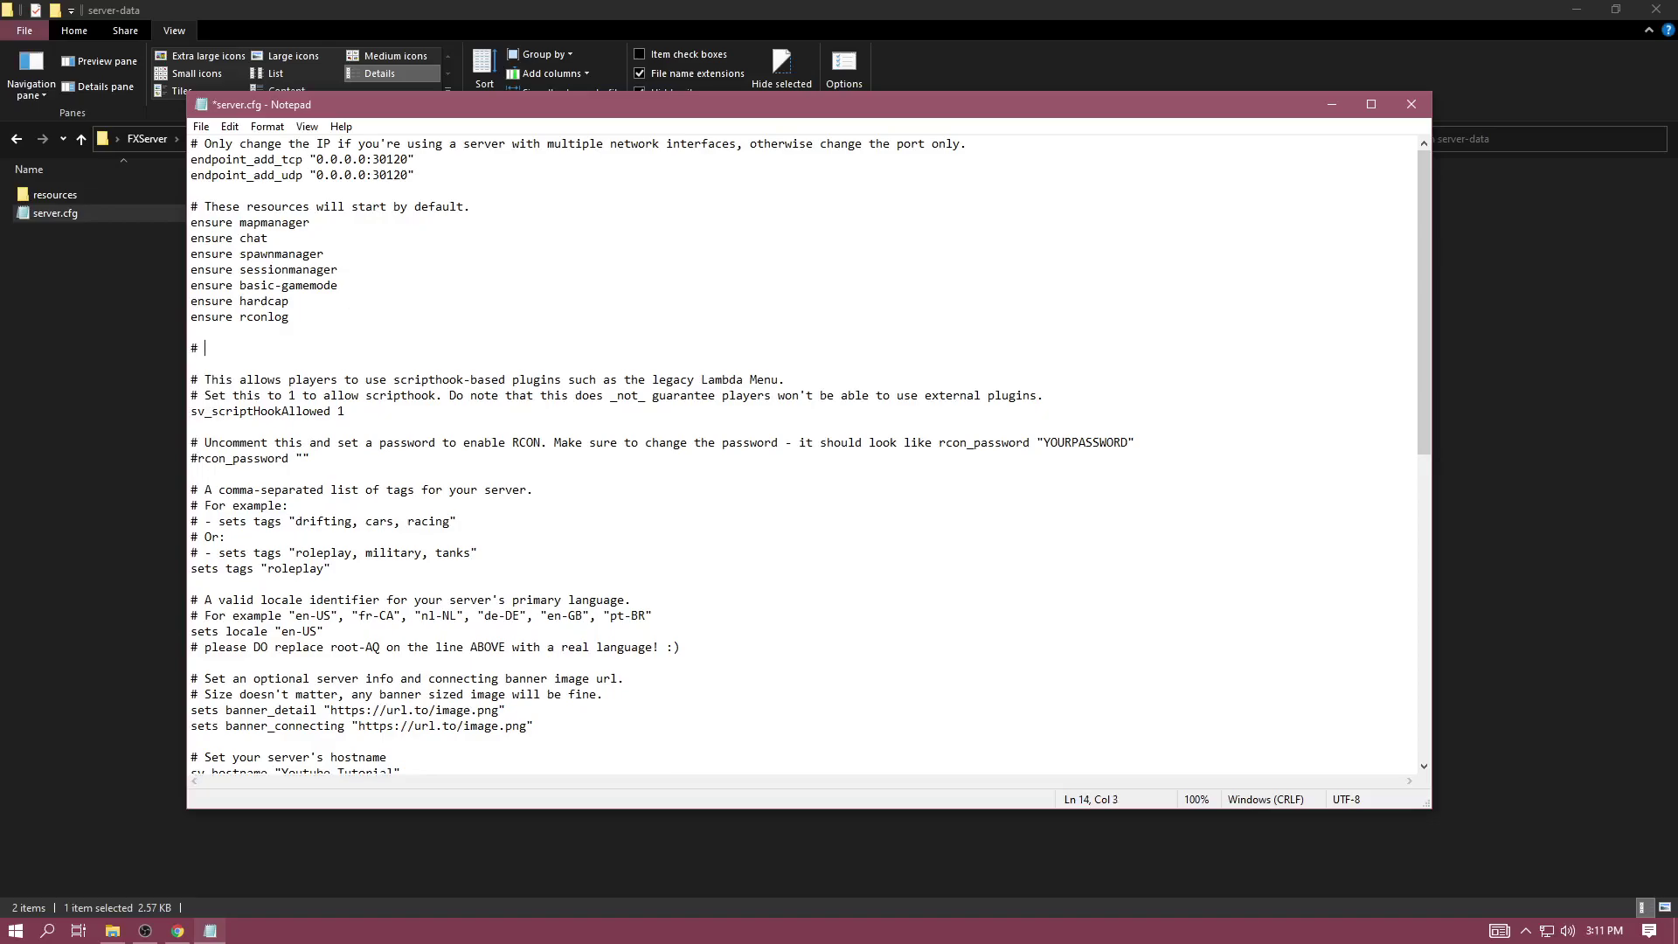
type("script")
key("BackSpace")
key("BackSpace")
key("BackSpace")
key("BackSpace")
key("BackSpace")
type("S")
key("BackSpace")
key("BackSpace")
type("Scripts")
Step: Add '# Cars' and '# Maps' headings, save server.cfg, and close Notepad
key("Return")
key("Return")
type("# c")
key("BackSpace")
type("Cars")
key("Return")
key("Return")
type("# Maps")
key("ctrl+s")
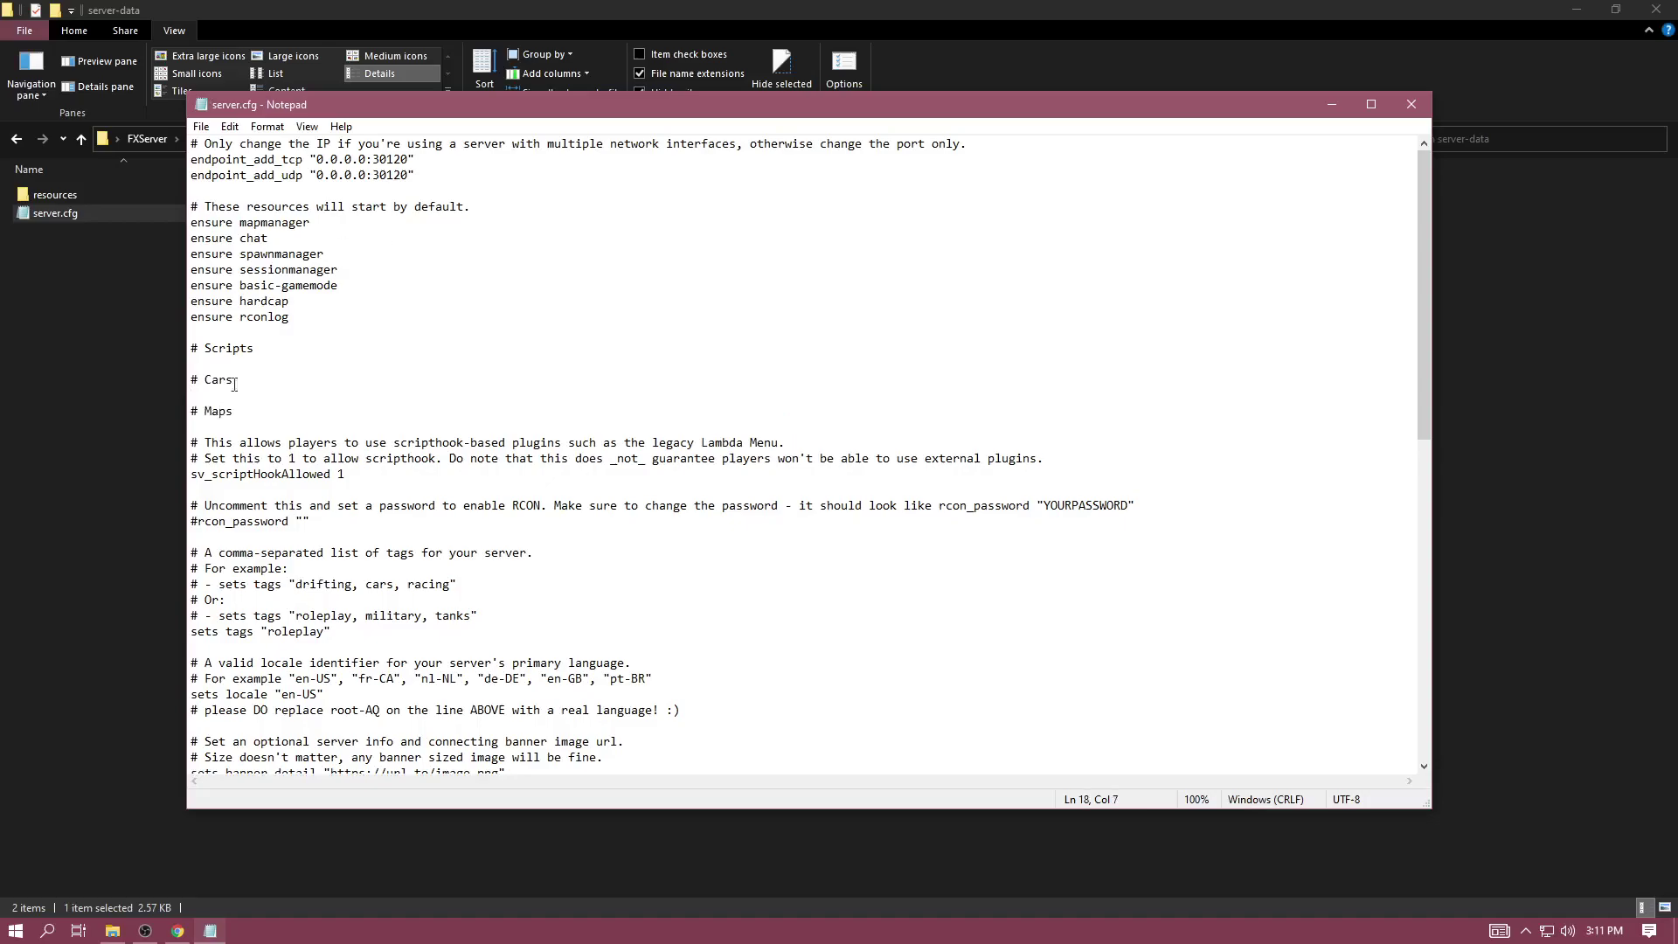
left_click(1410, 104)
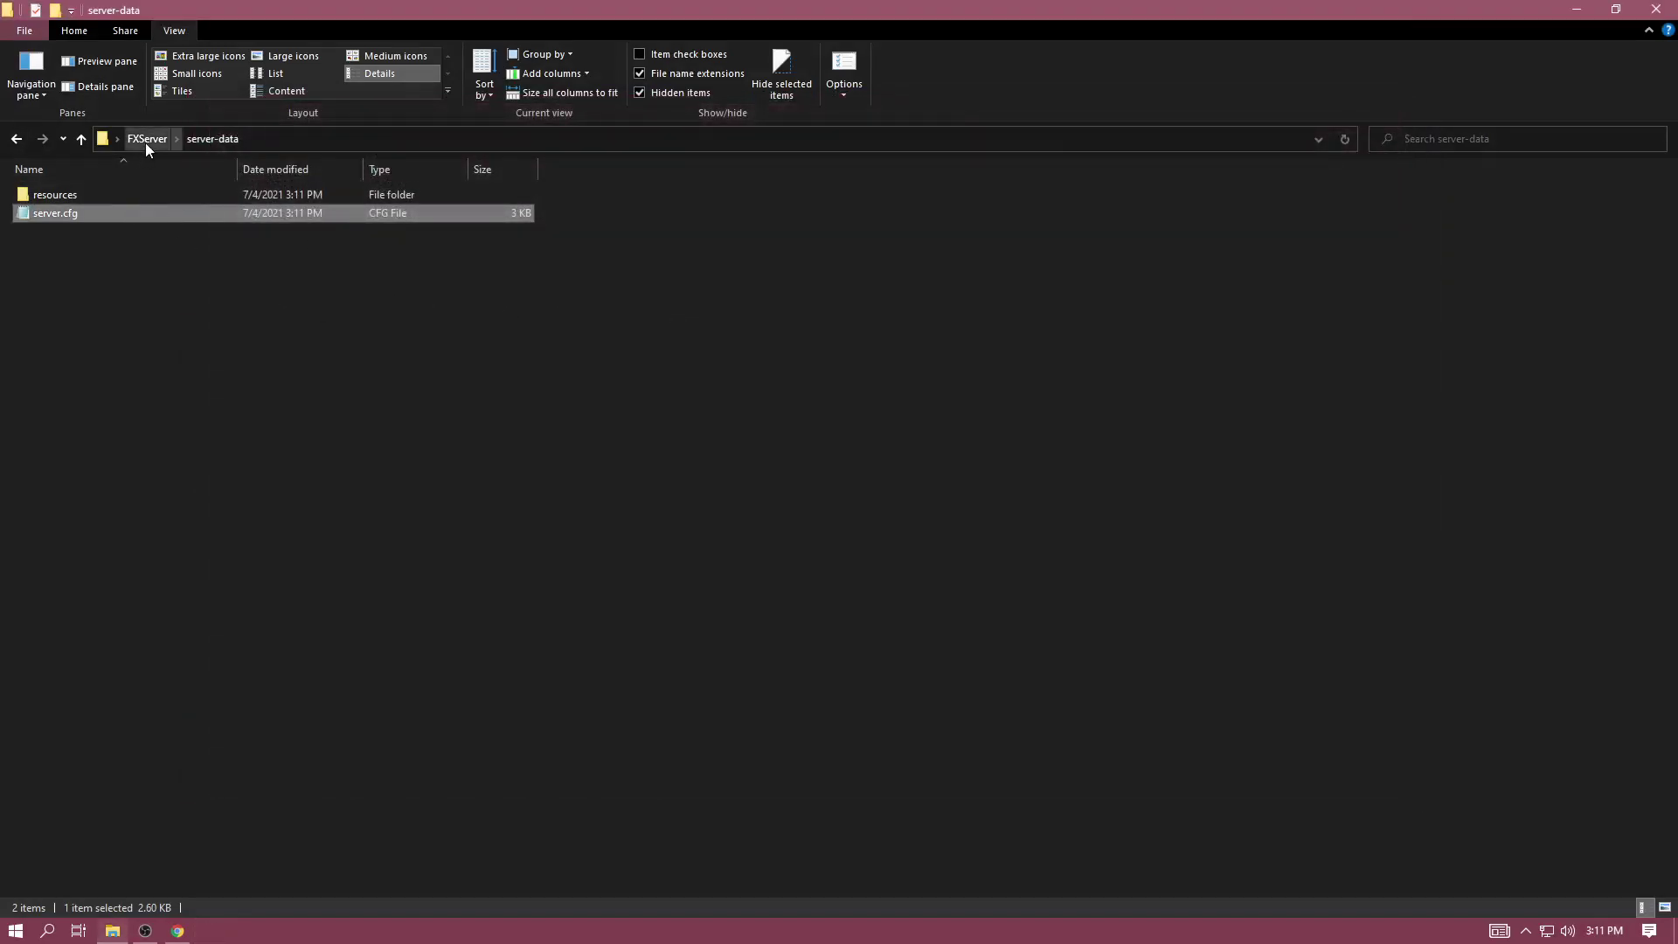
left_click(145, 140)
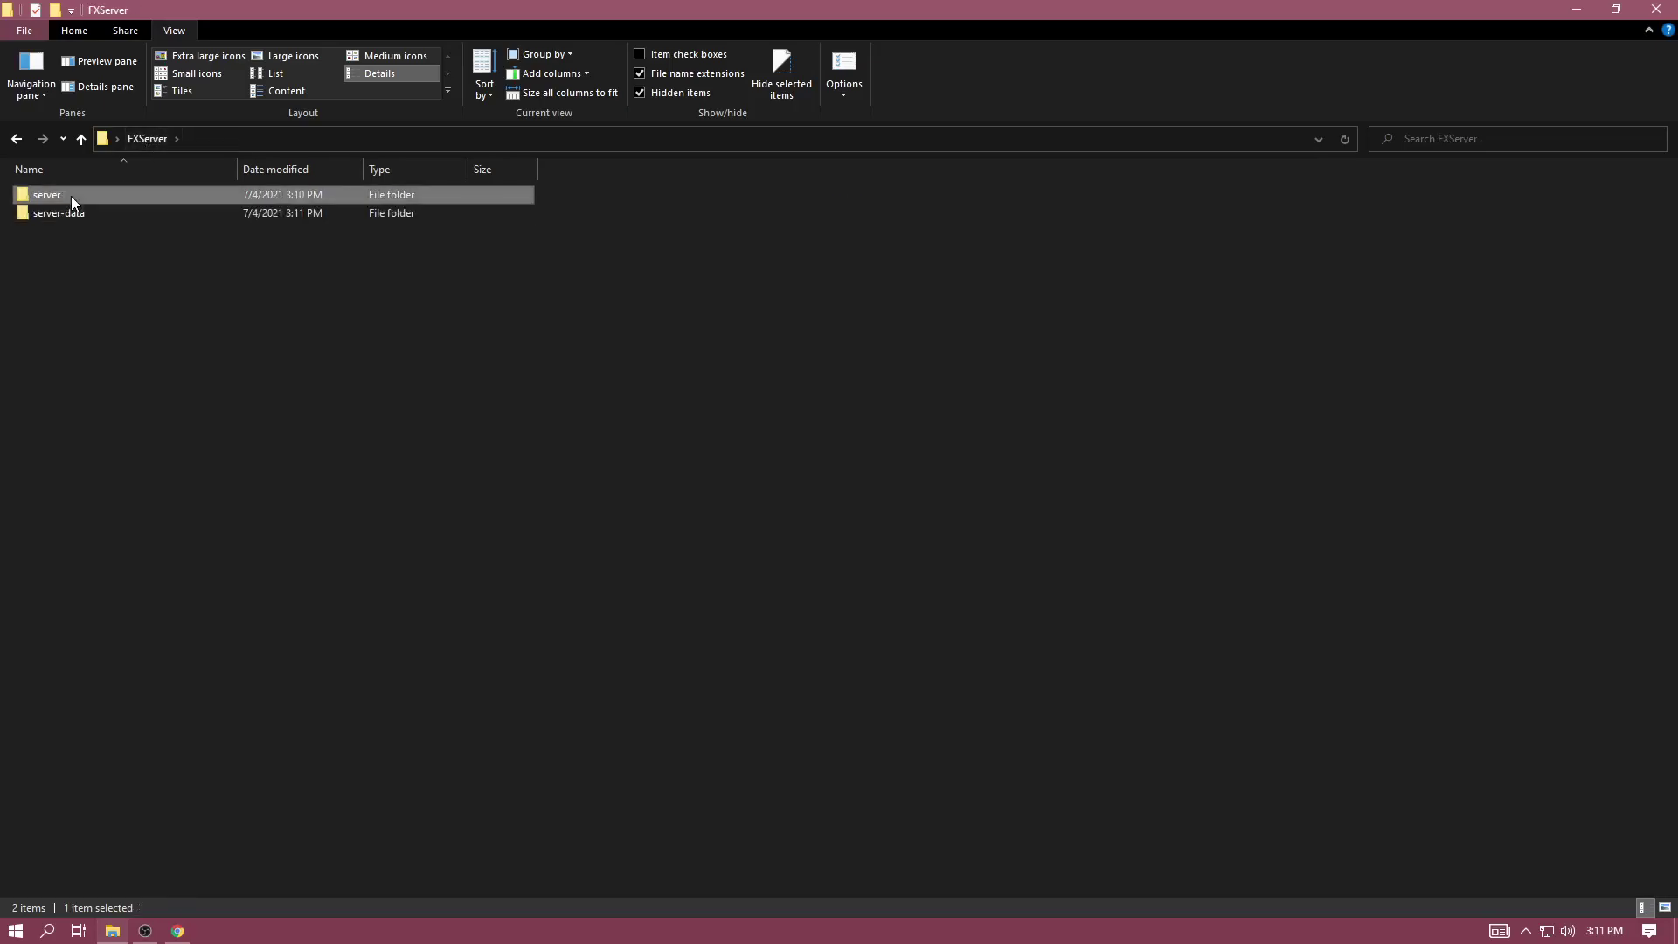
Step: Launch FXServer.exe from the FXServer server folder and reposition the txAdmin console window
double_click(71, 195)
scroll(58, 267, "down", 18)
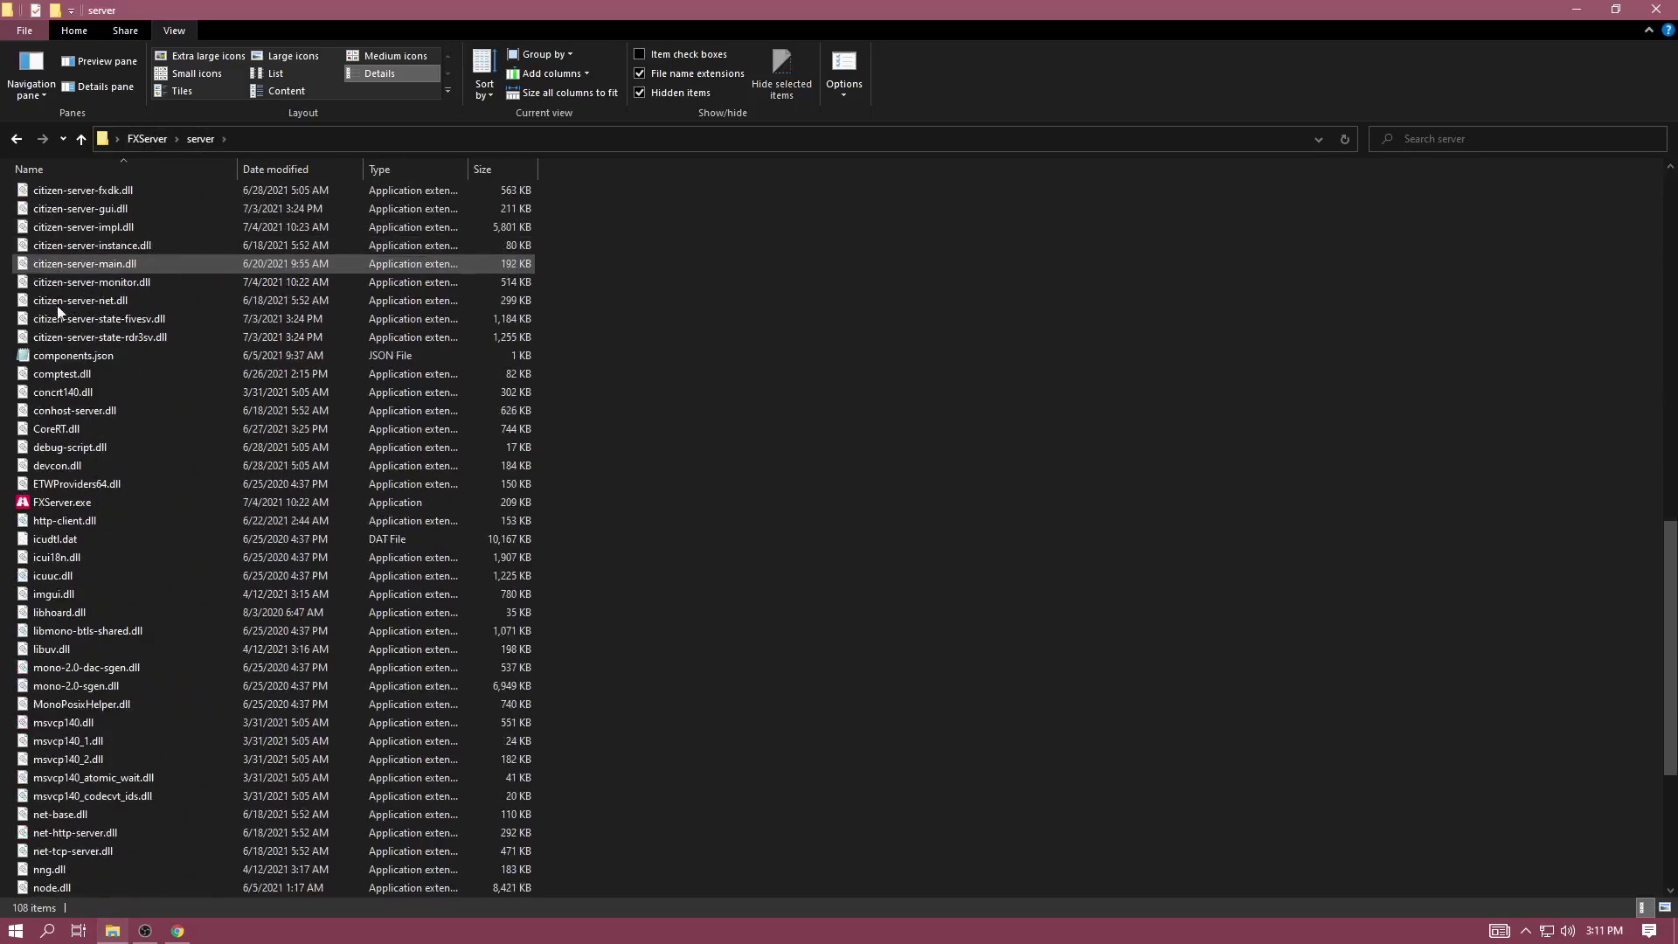
double_click(59, 507)
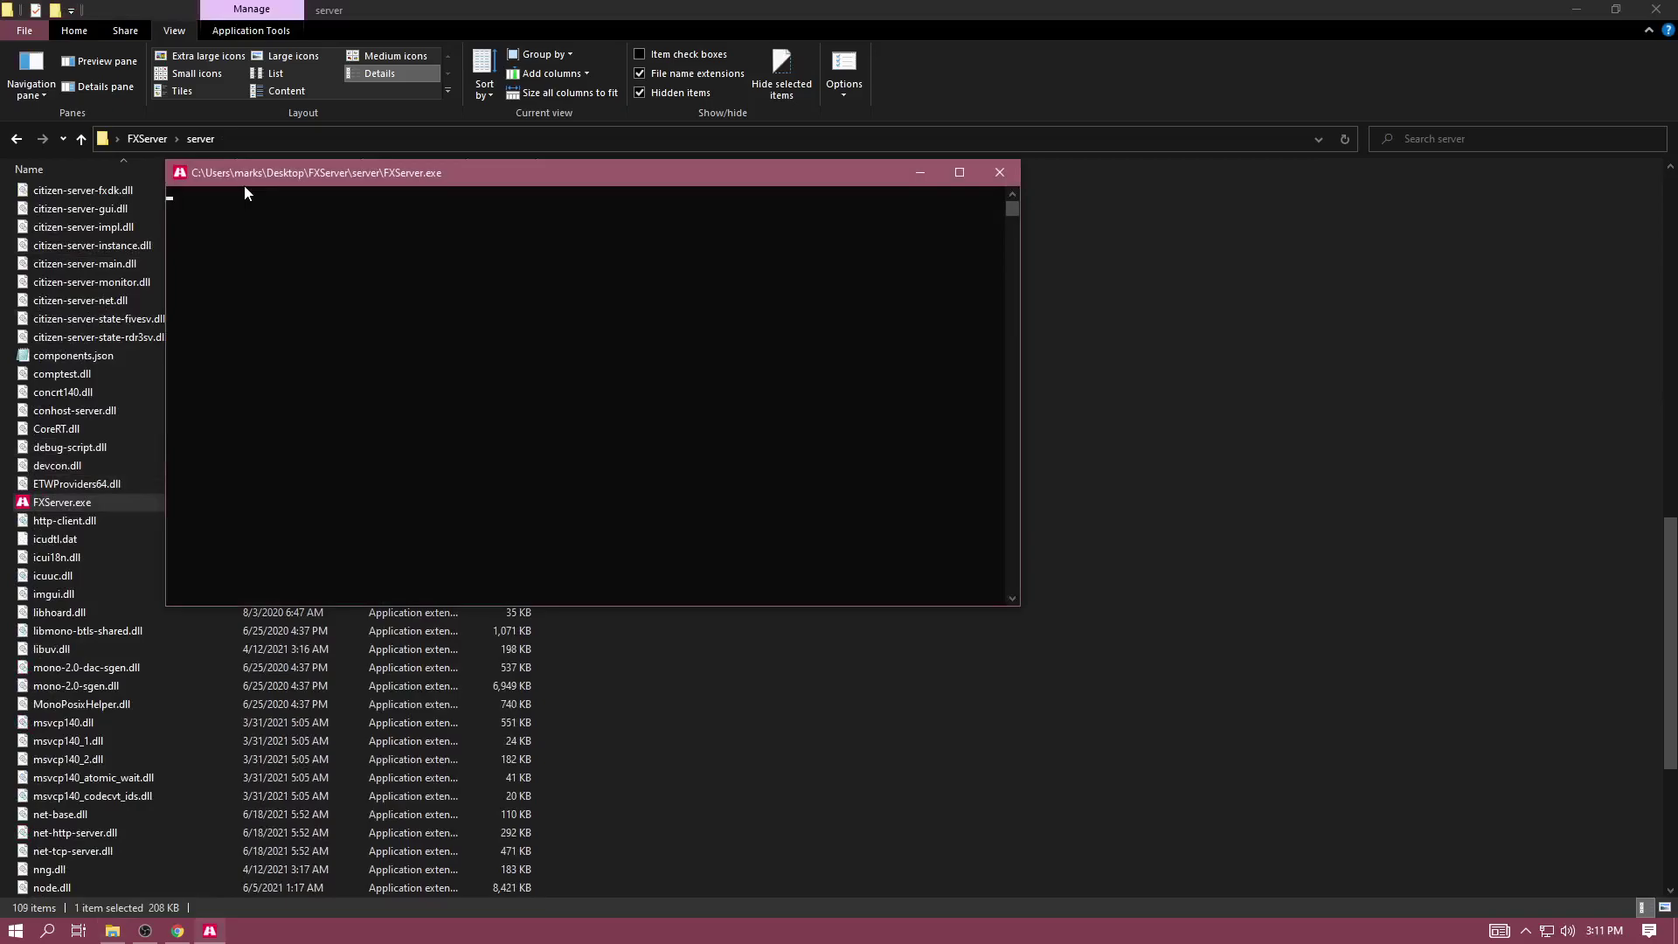
left_click_drag(259, 172, 460, 239)
left_click_drag(630, 122, 32, 127)
left_click_drag(447, 236, 441, 114)
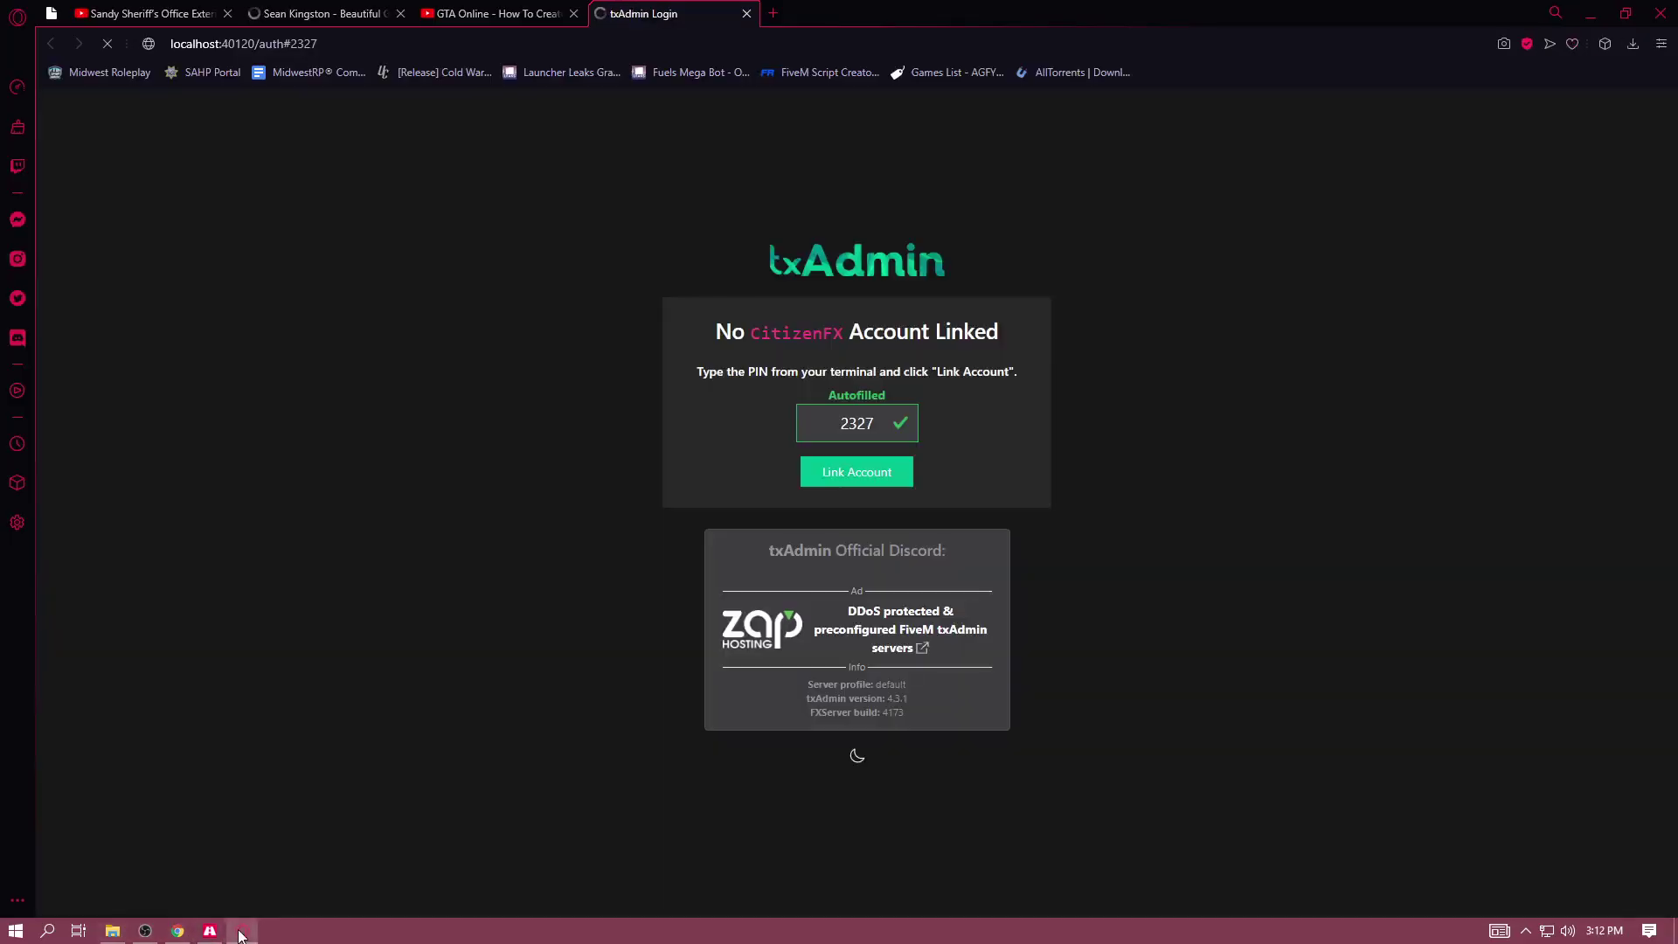
Step: Launch Google Chrome and load the txAdmin page at localhost:40120
left_click(256, 928)
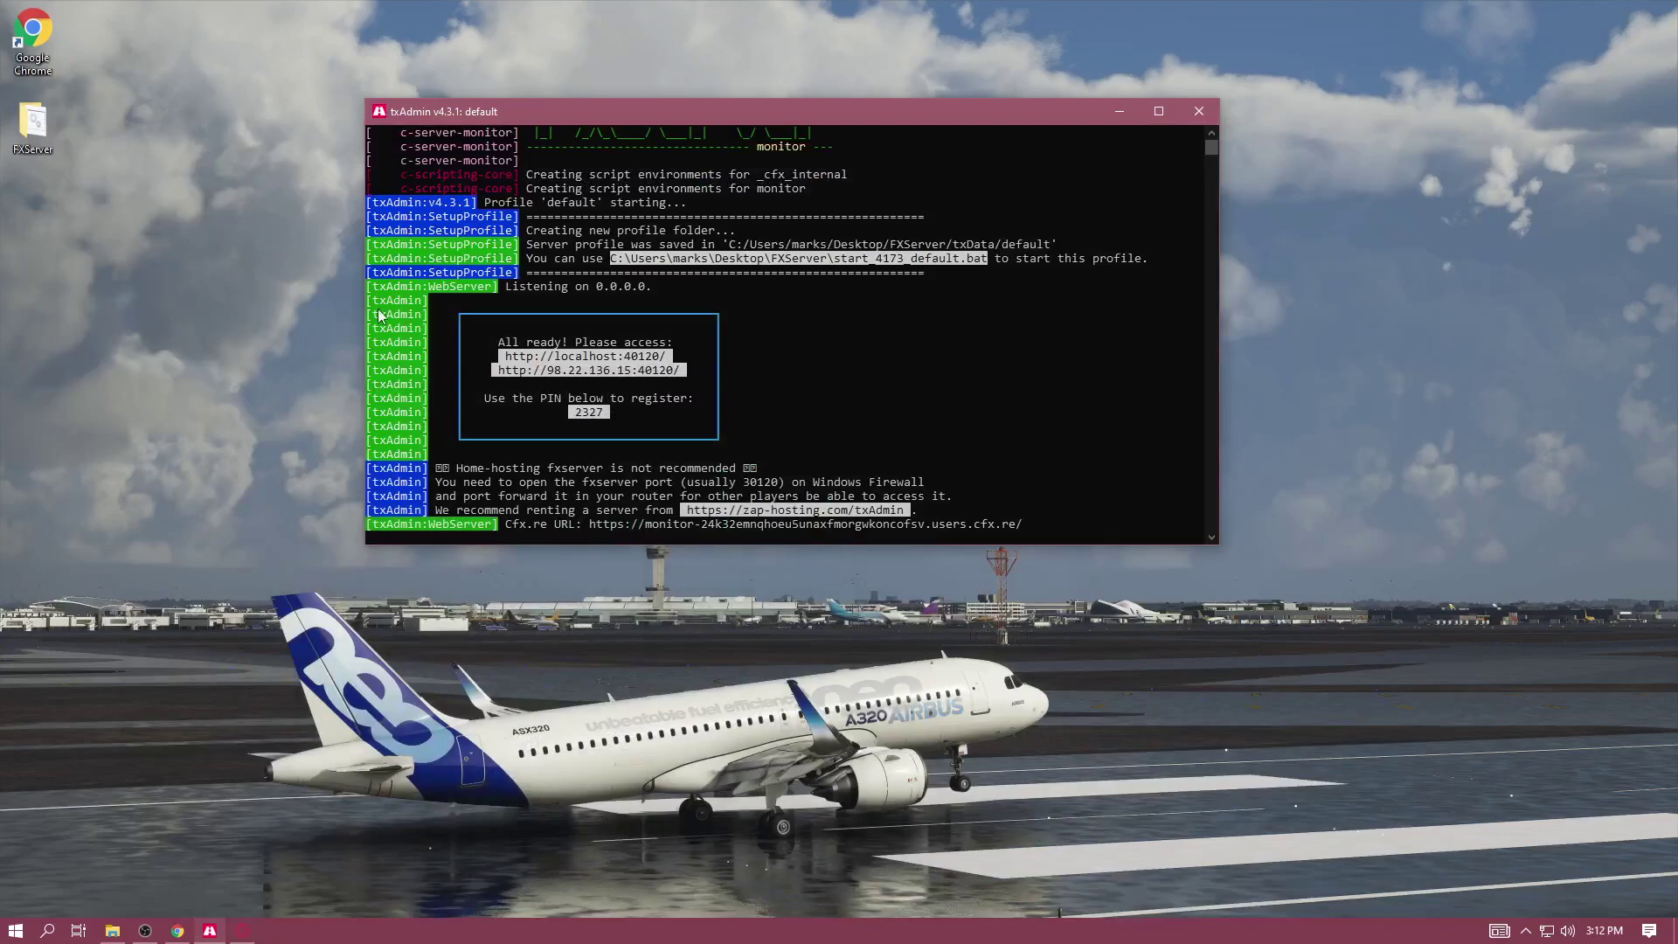
left_click(18, 61)
double_click(18, 61)
left_click_drag(669, 421, 638, 462)
left_click(552, 402)
left_click(549, 477)
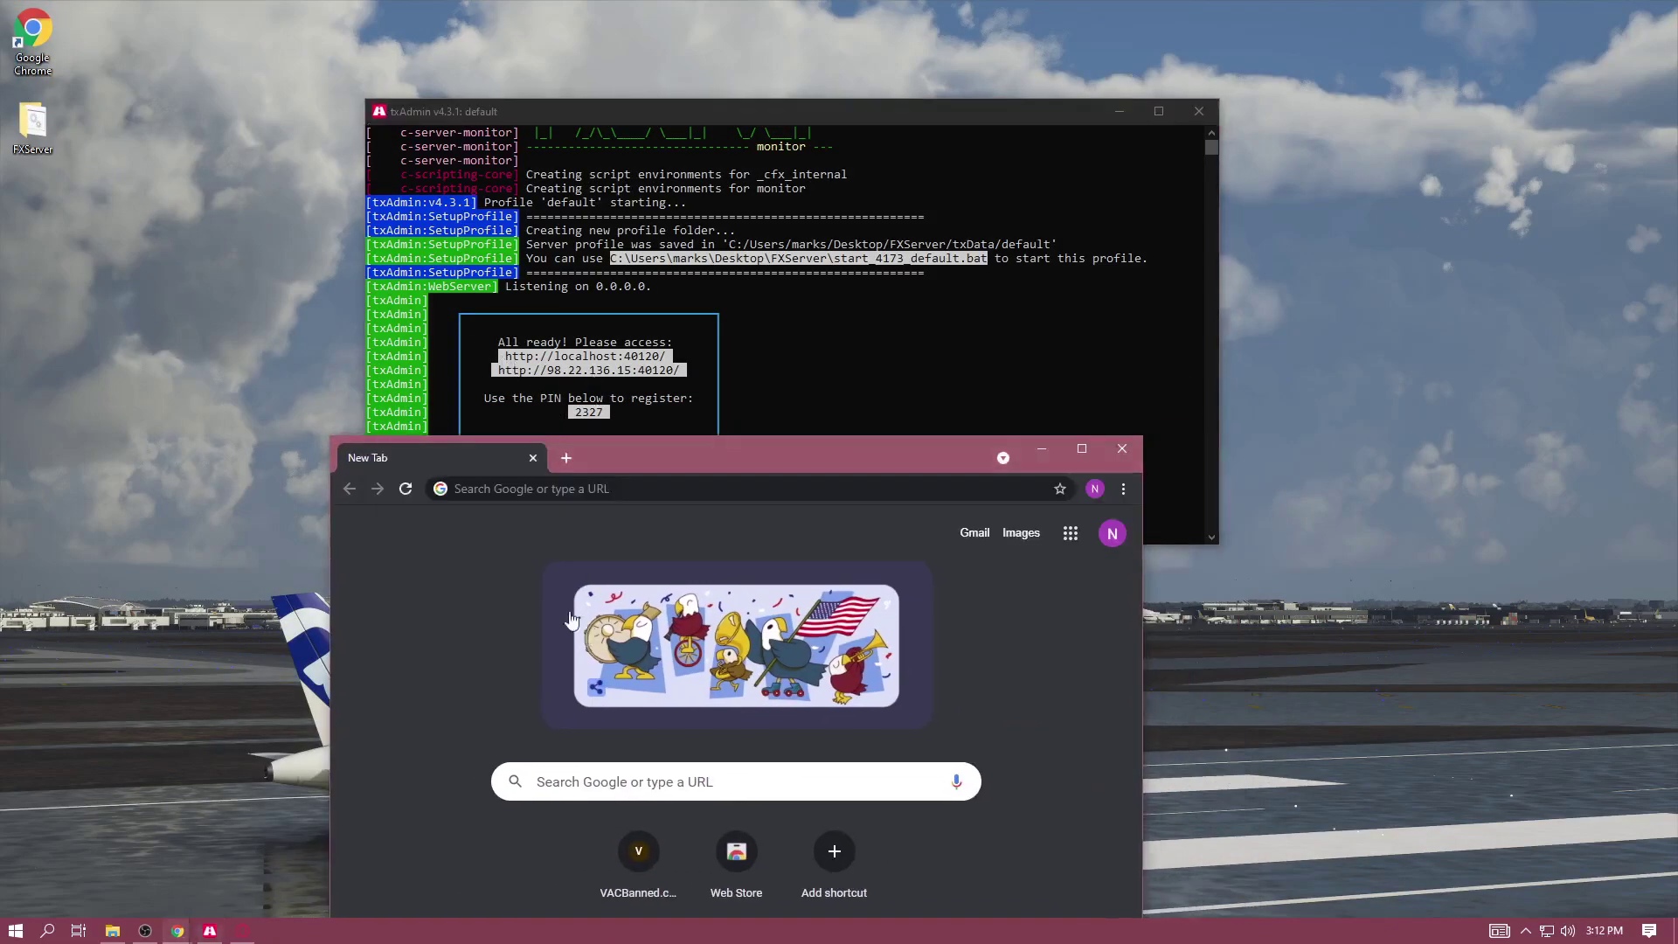
type("localhost")
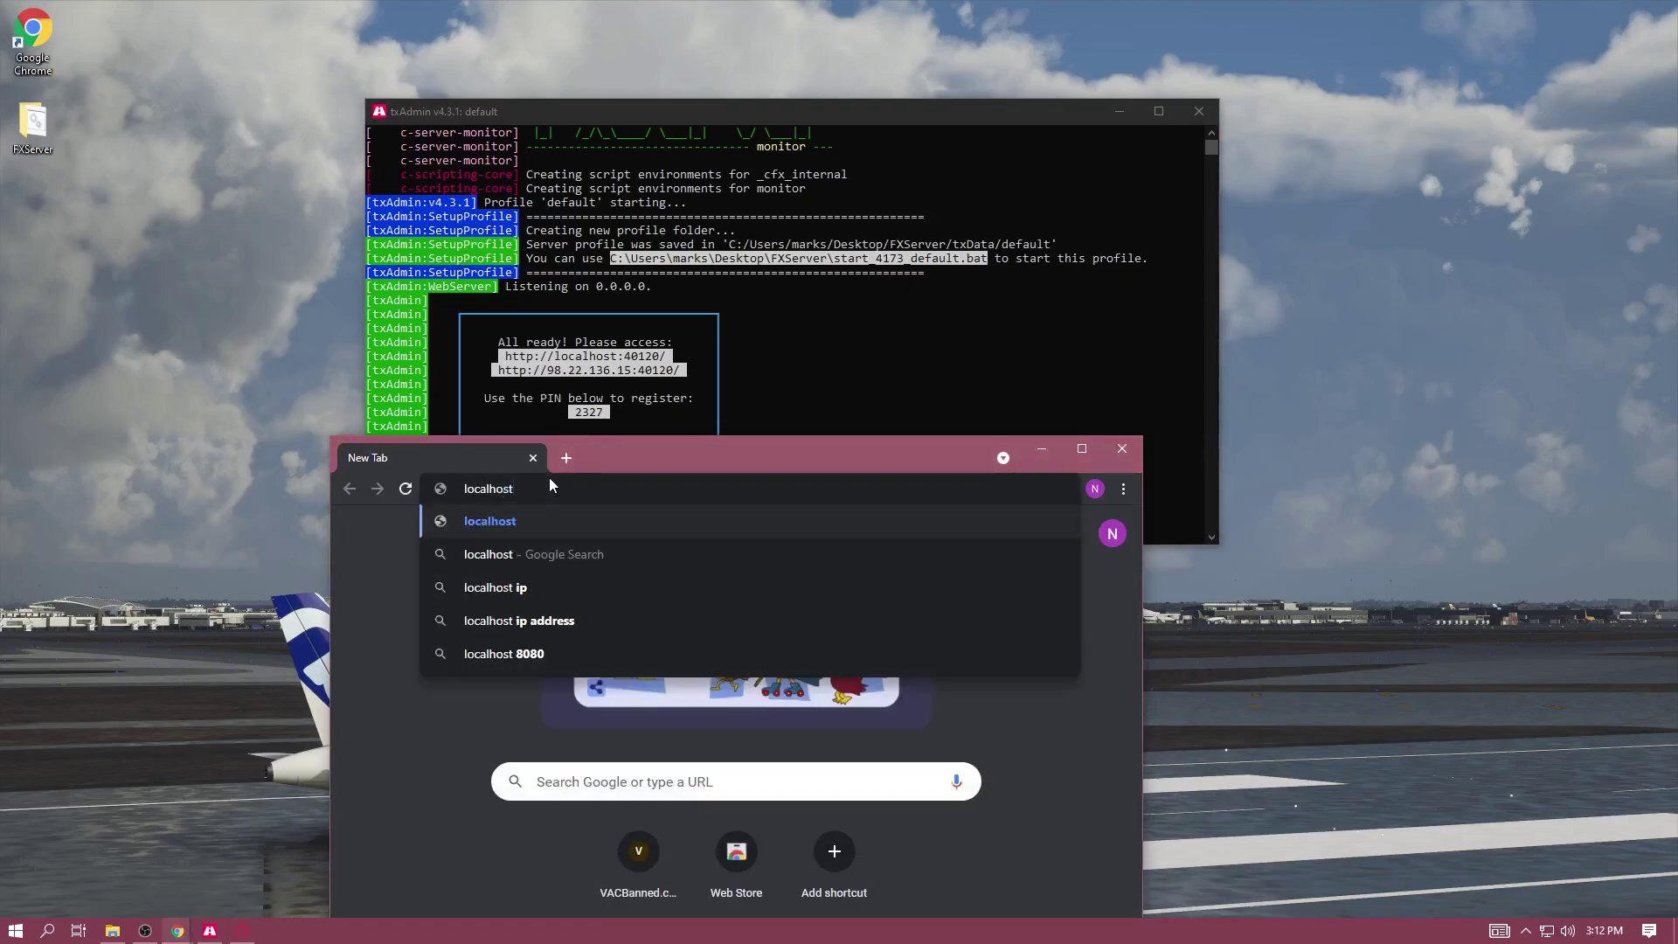
type(":40120")
key("Return")
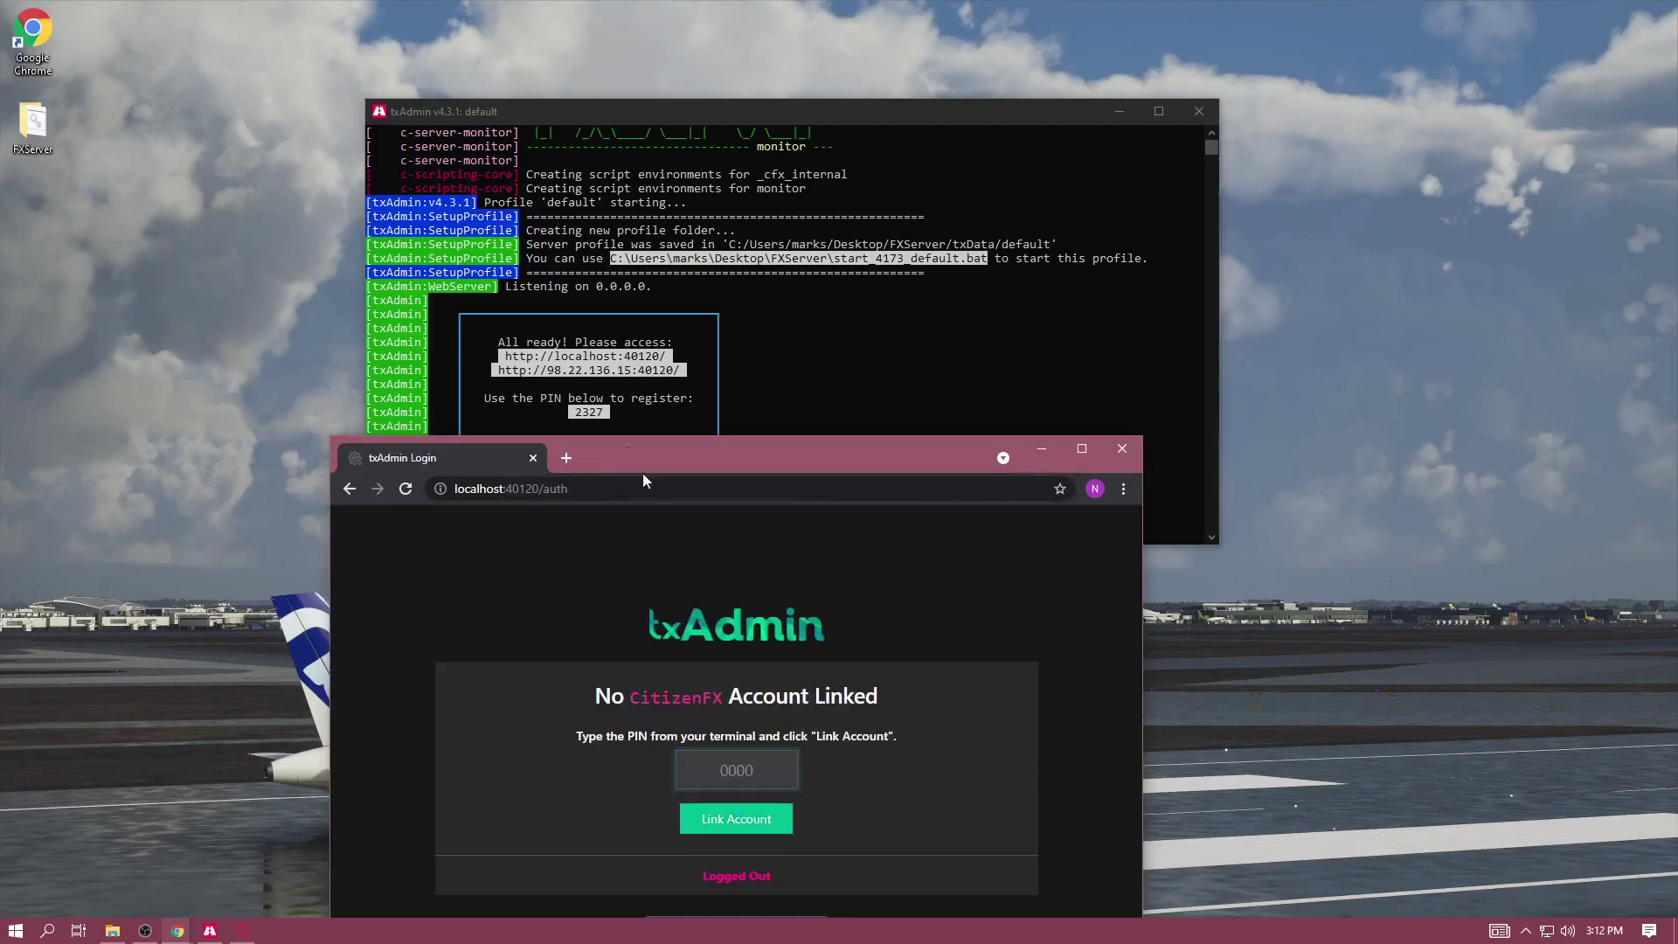
Step: Enter the PIN shown in the txAdmin console to link the Cfx.re account
type("2327")
key("Tab")
key("Return")
left_click_drag(821, 458, 1209, 23)
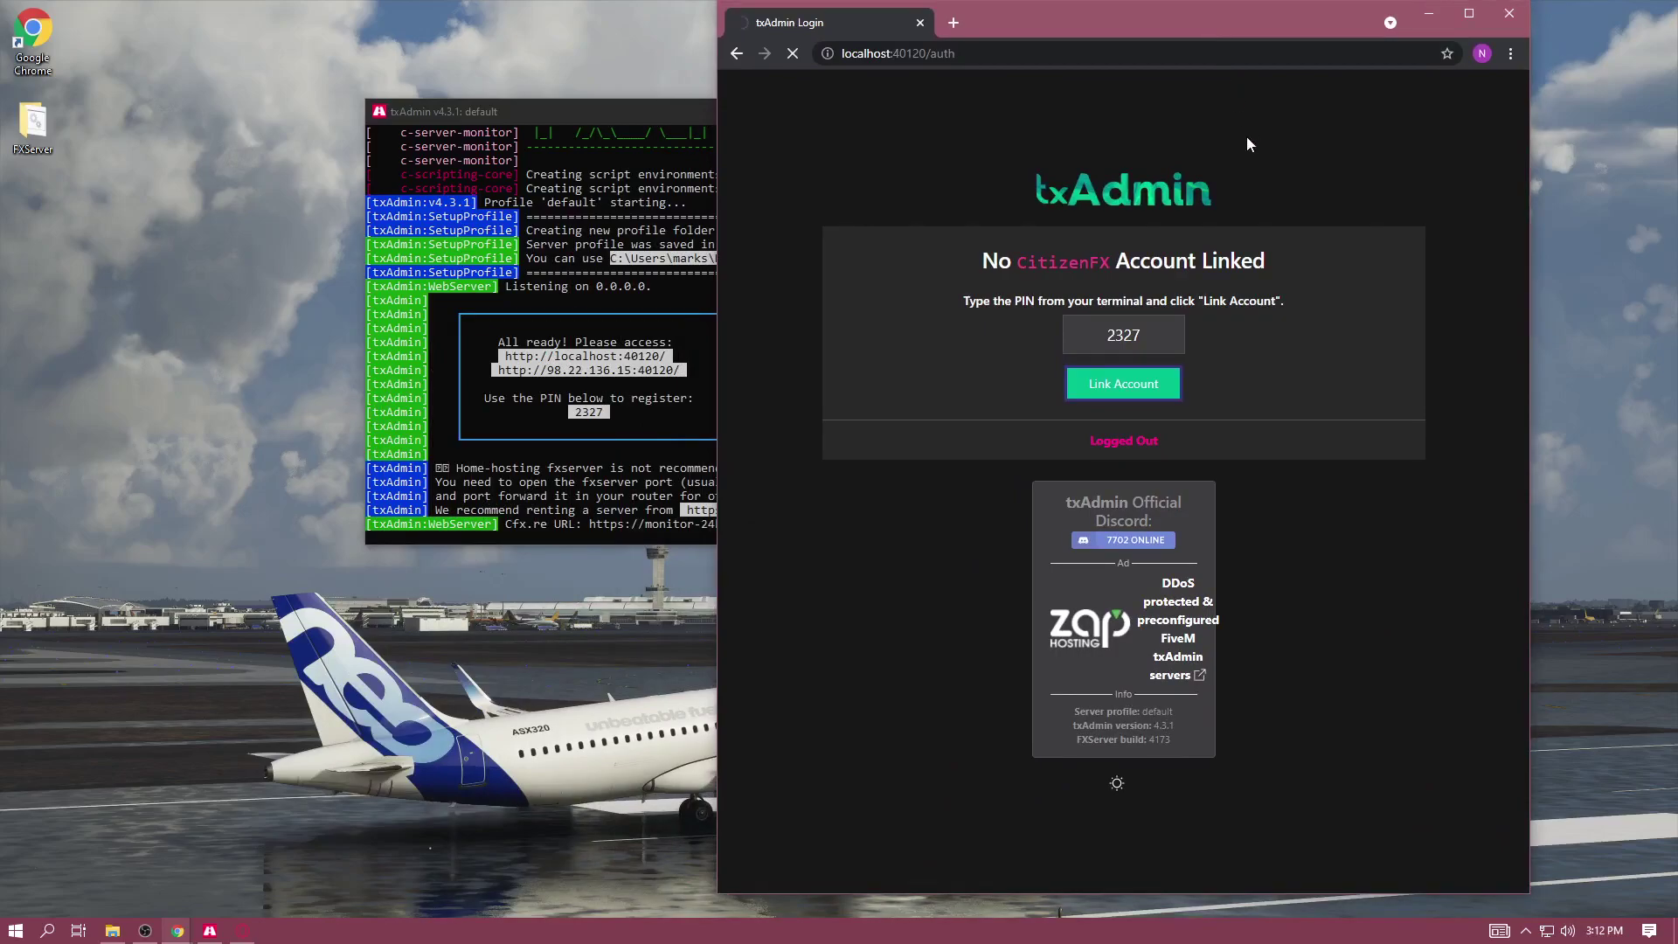
left_click(1051, 552)
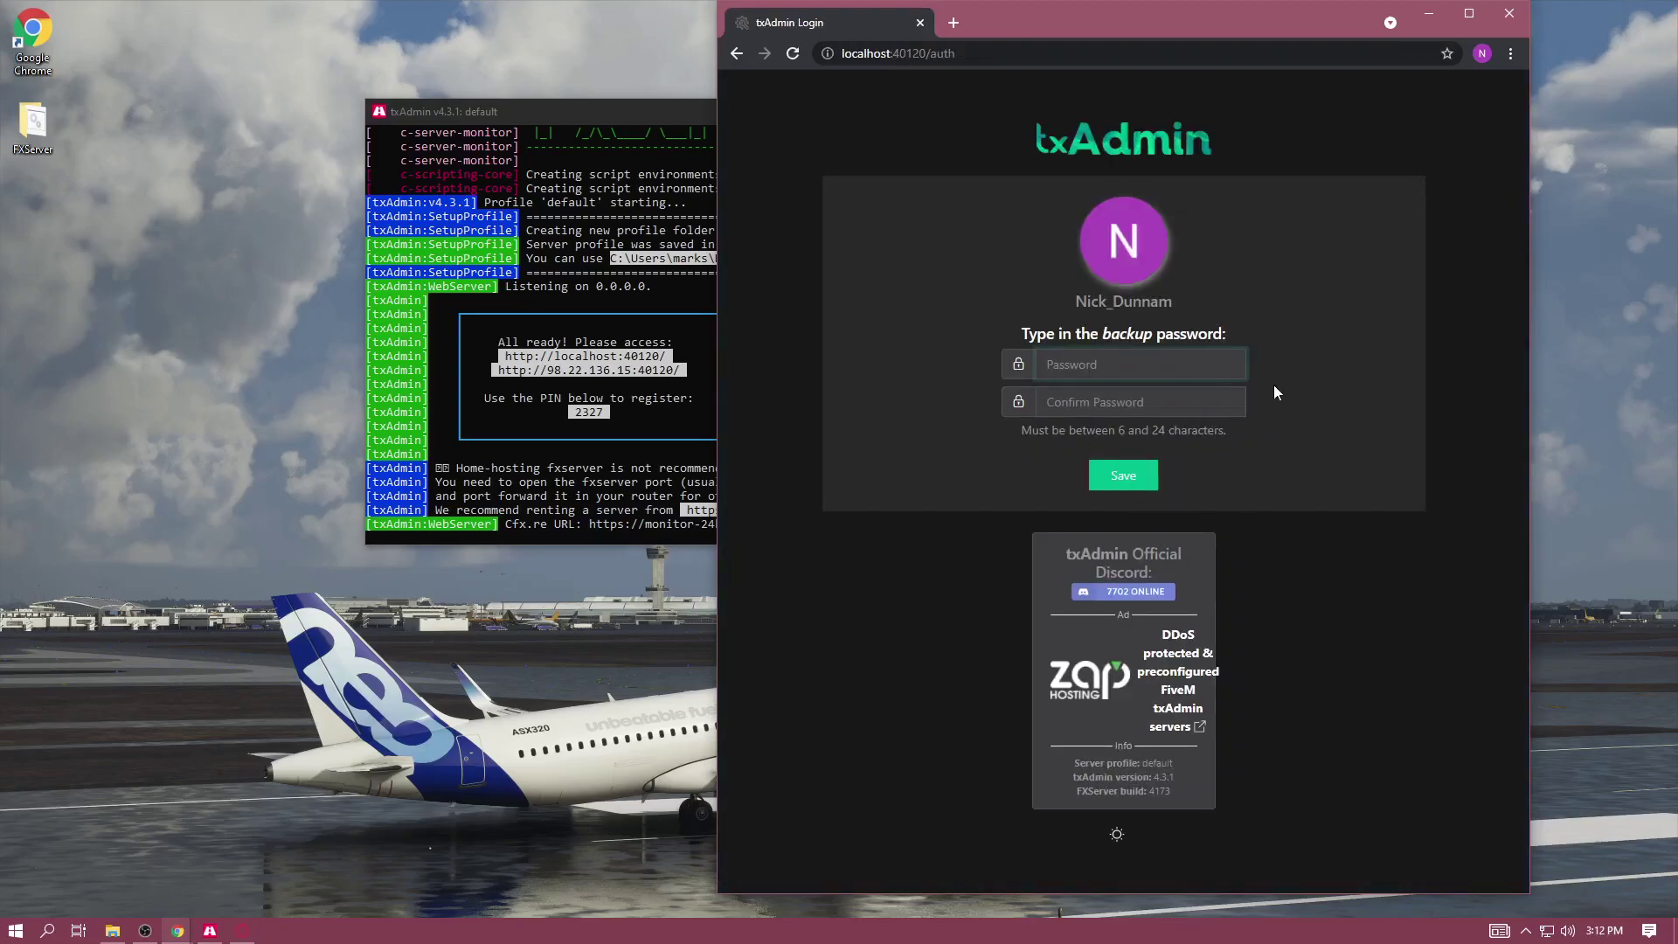
Step: Set and confirm the txAdmin backup password
type("********")
key("Tab")
type("********")
key("Return")
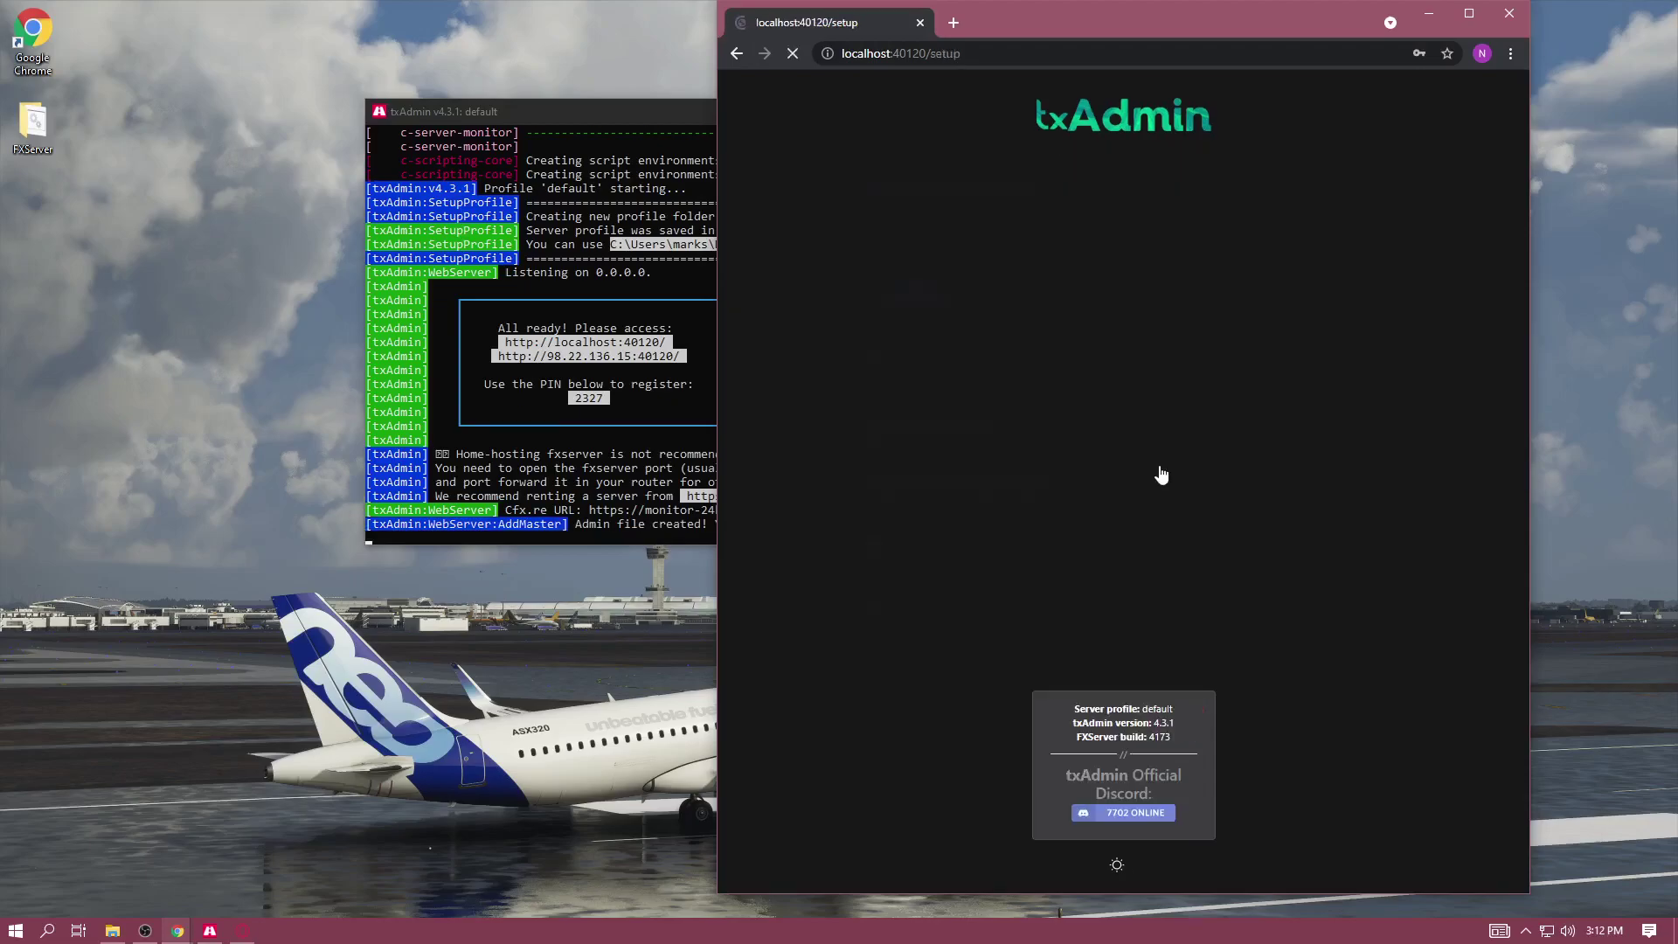
Step: Name the server 'Youtube Tutorial' and choose Local Server Data in the setup wizard
left_click(1448, 79)
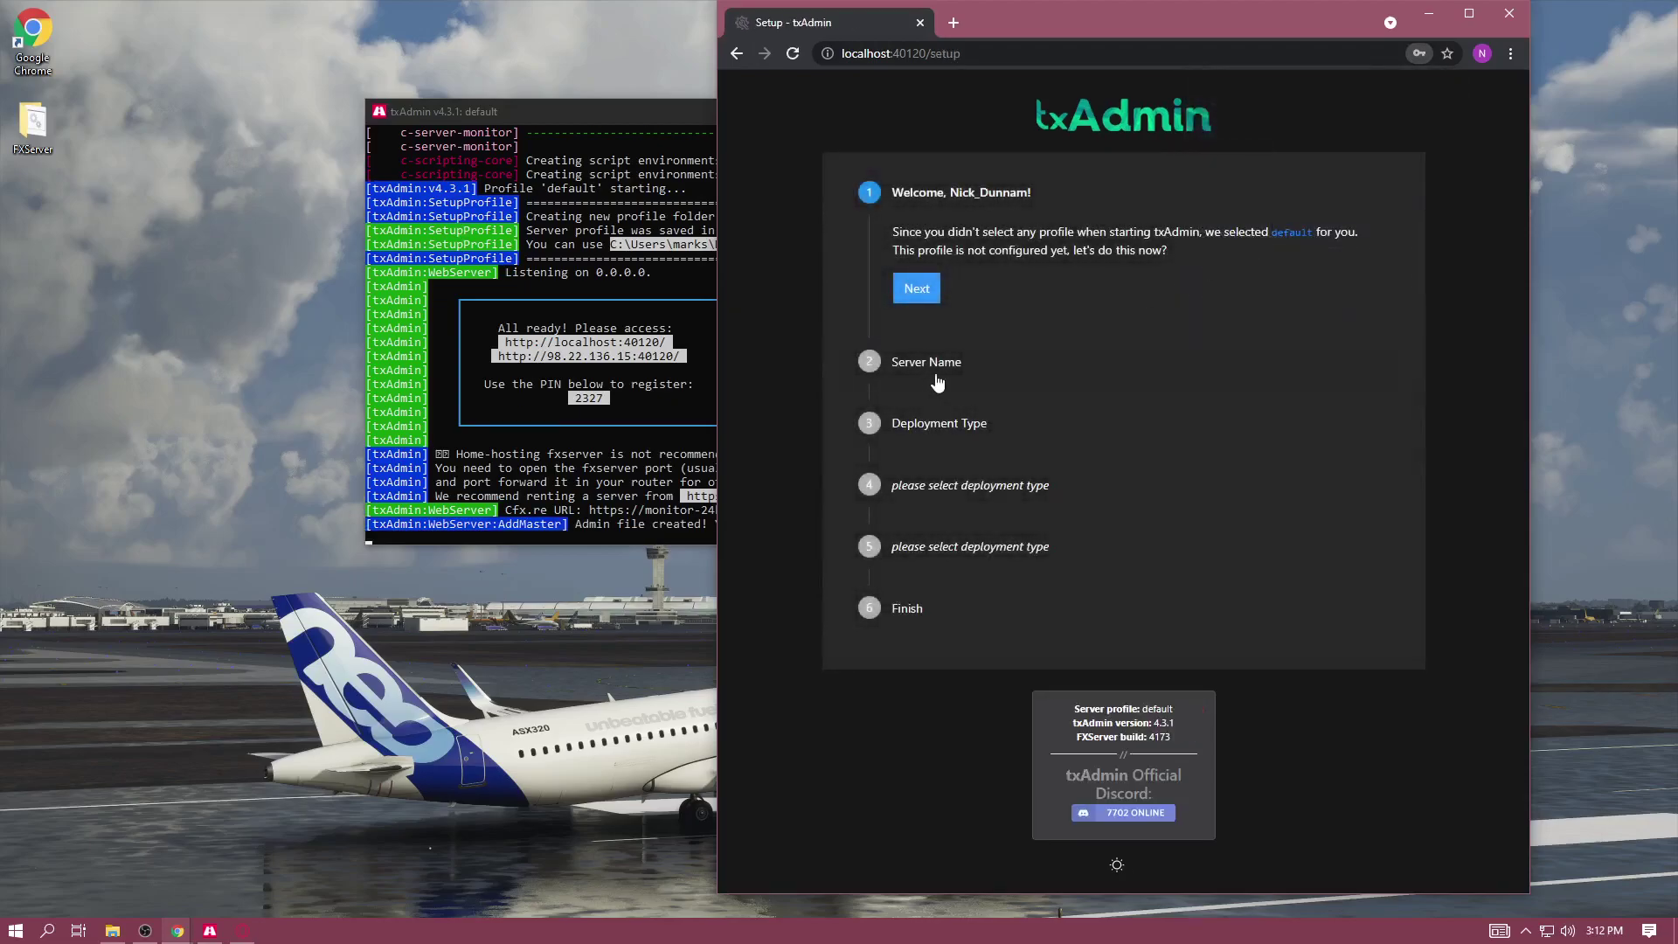
left_click(915, 287)
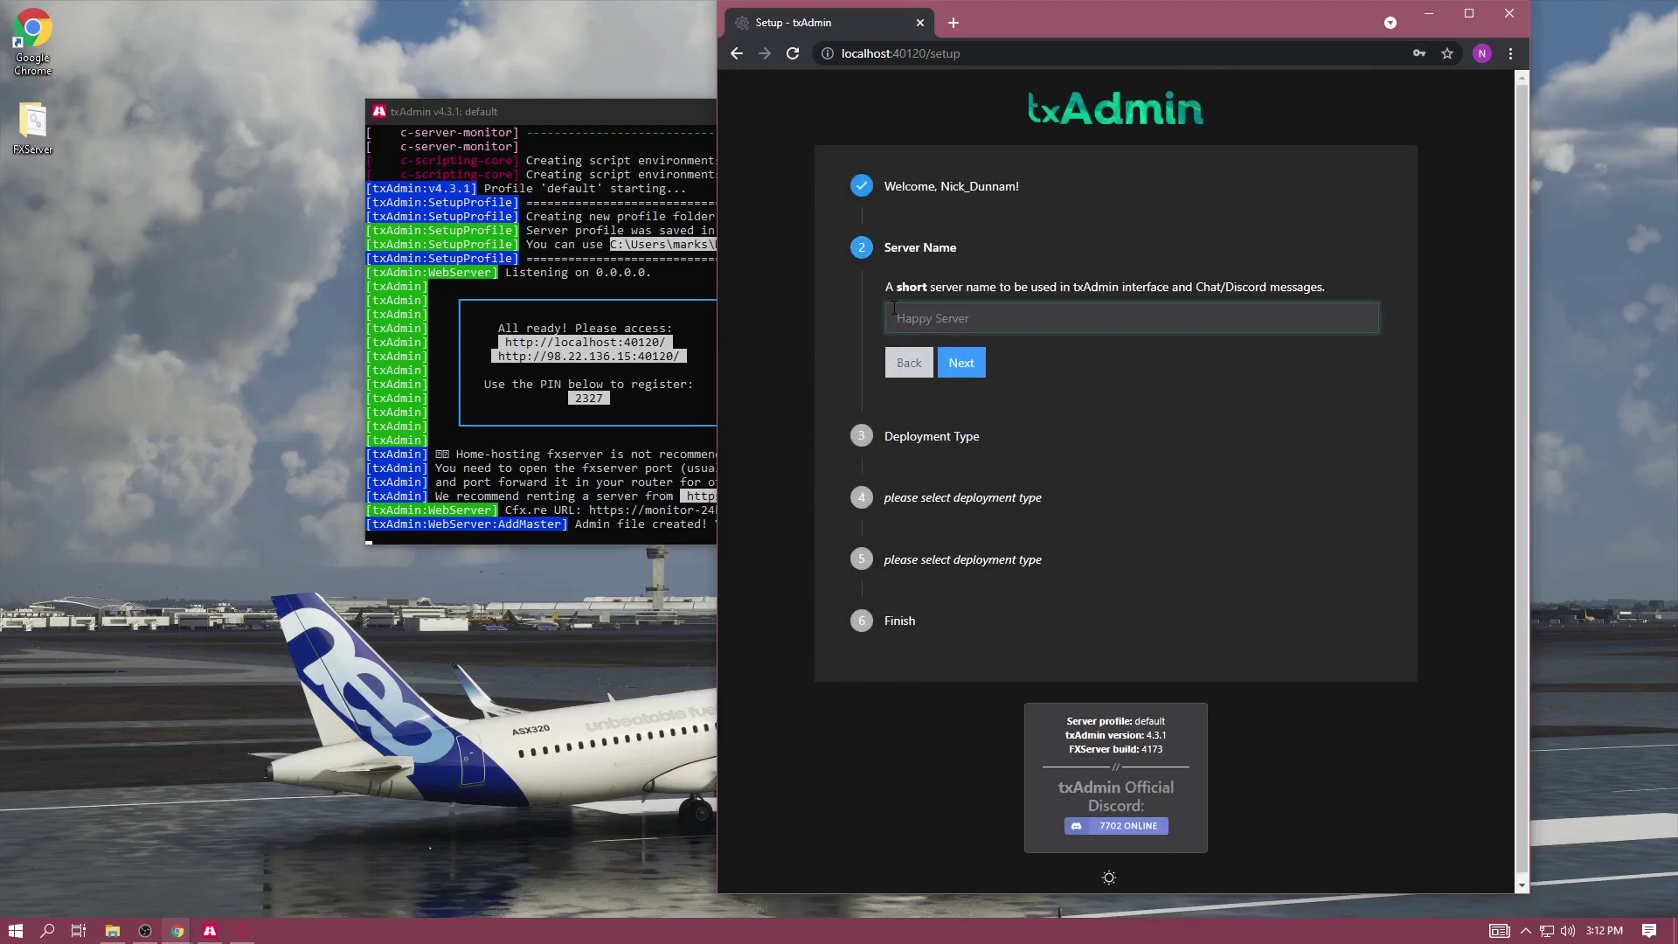
type("Youtube Tutorial")
left_click(961, 362)
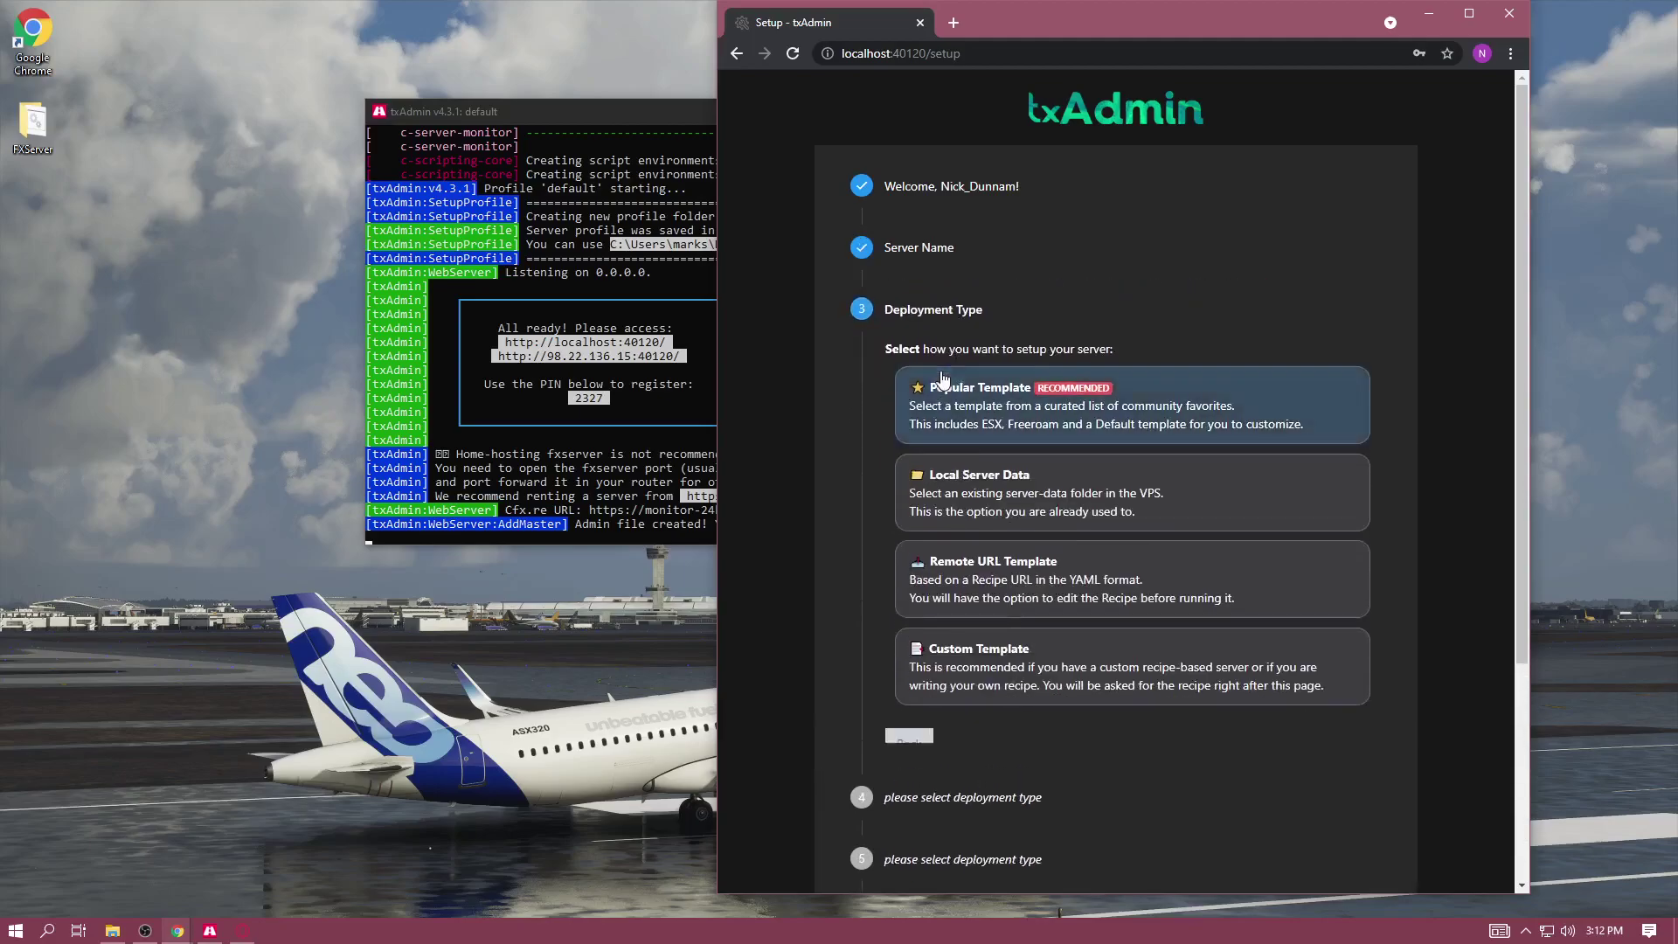
left_click(940, 503)
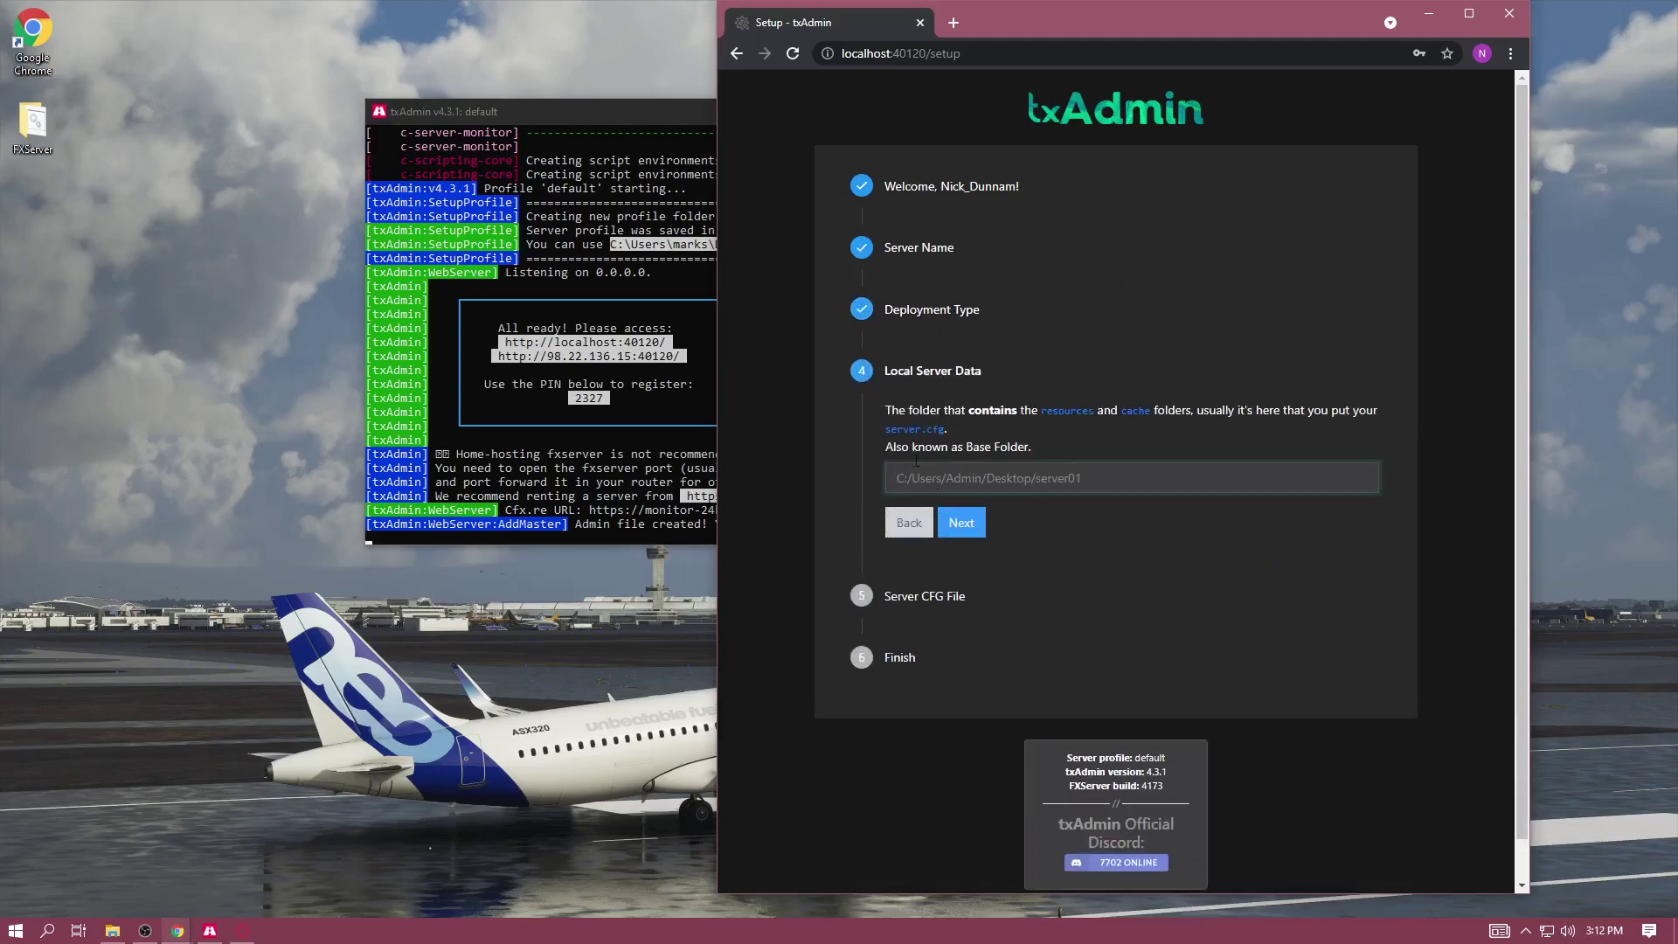
Step: Set the FXServer server-data path as base folder, then save and start the server
double_click(32, 122)
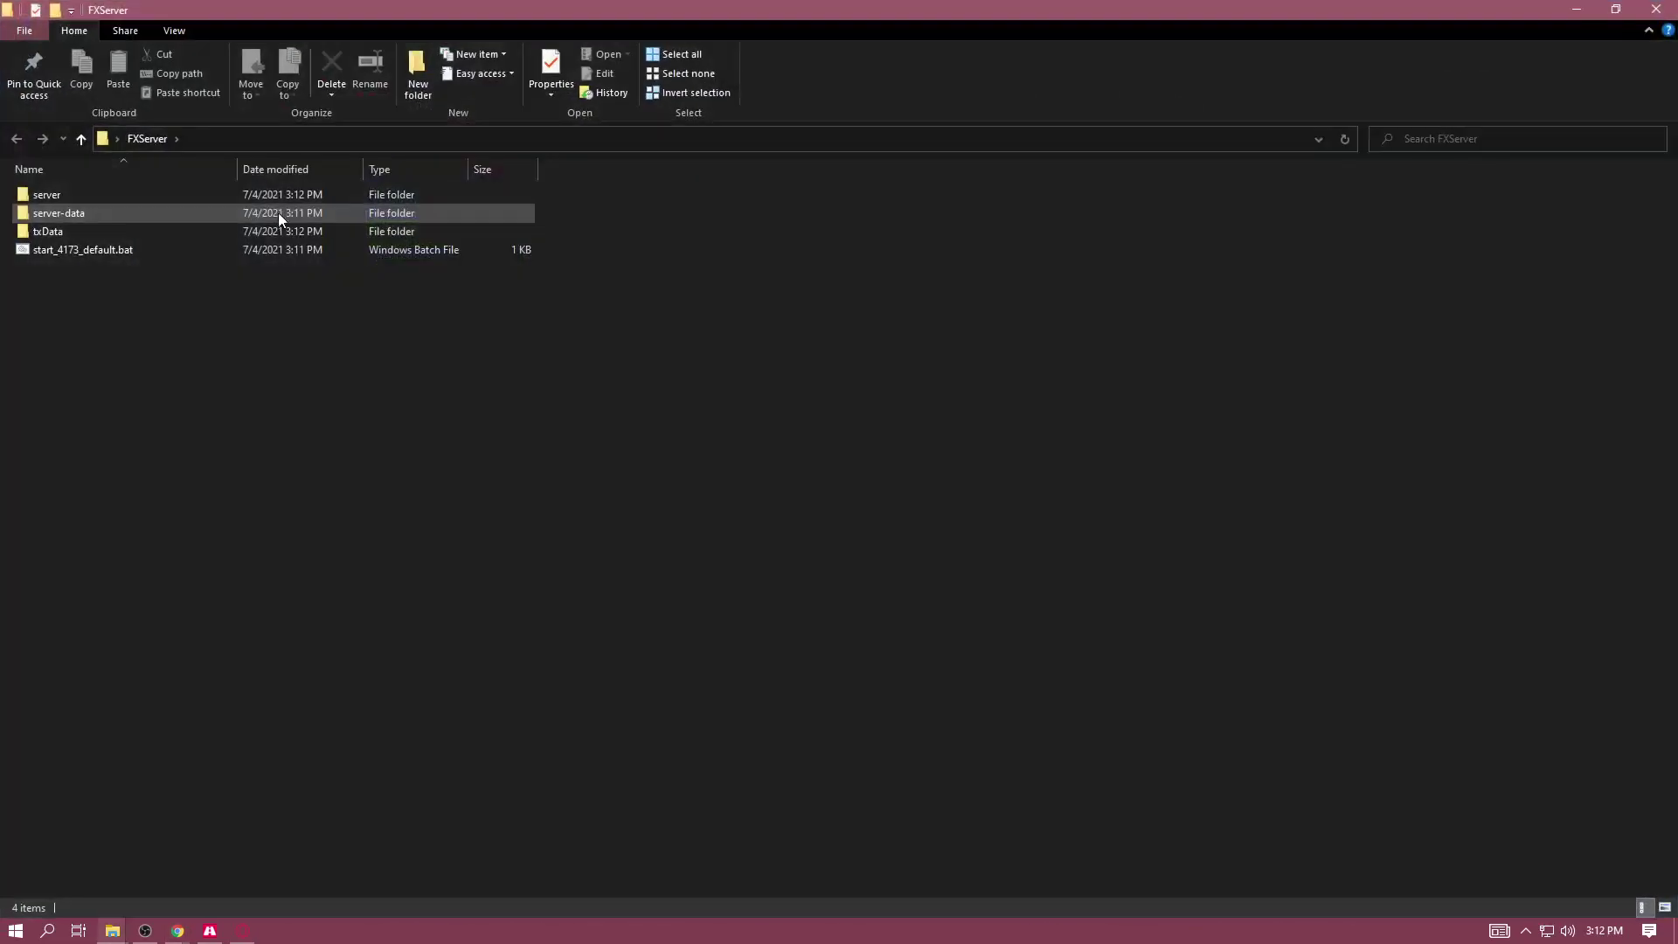
double_click(65, 212)
left_click(369, 140)
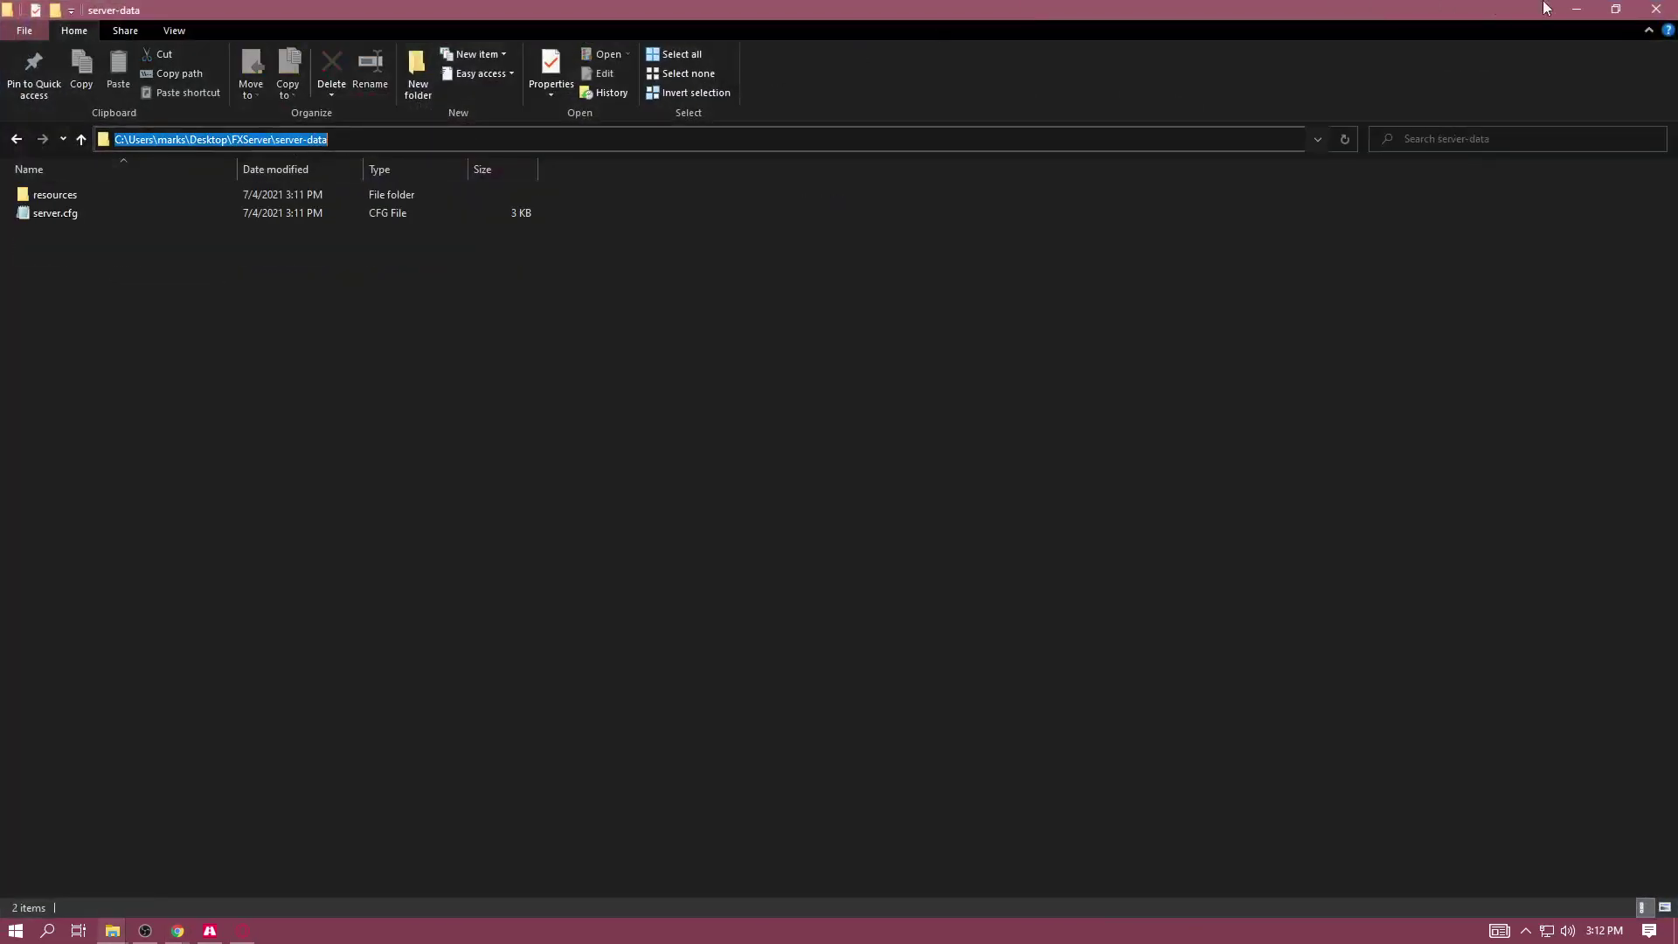
left_click(1656, 9)
left_click(1033, 472)
key("ctrl+v")
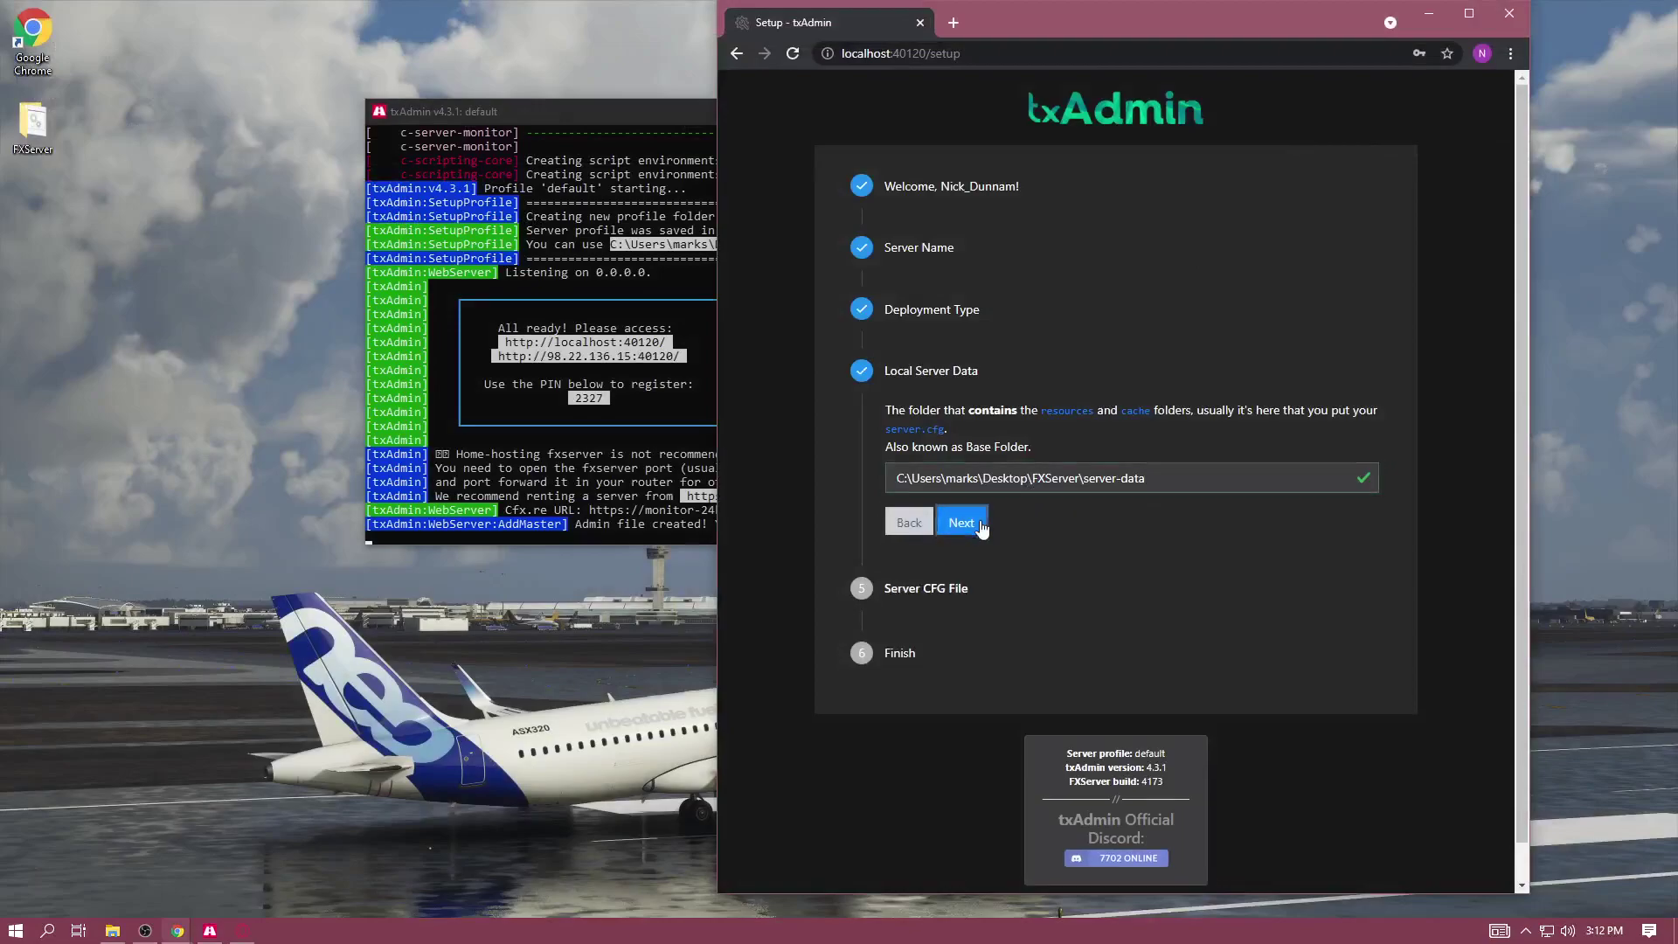
left_click(981, 528)
left_click(951, 583)
left_click(956, 617)
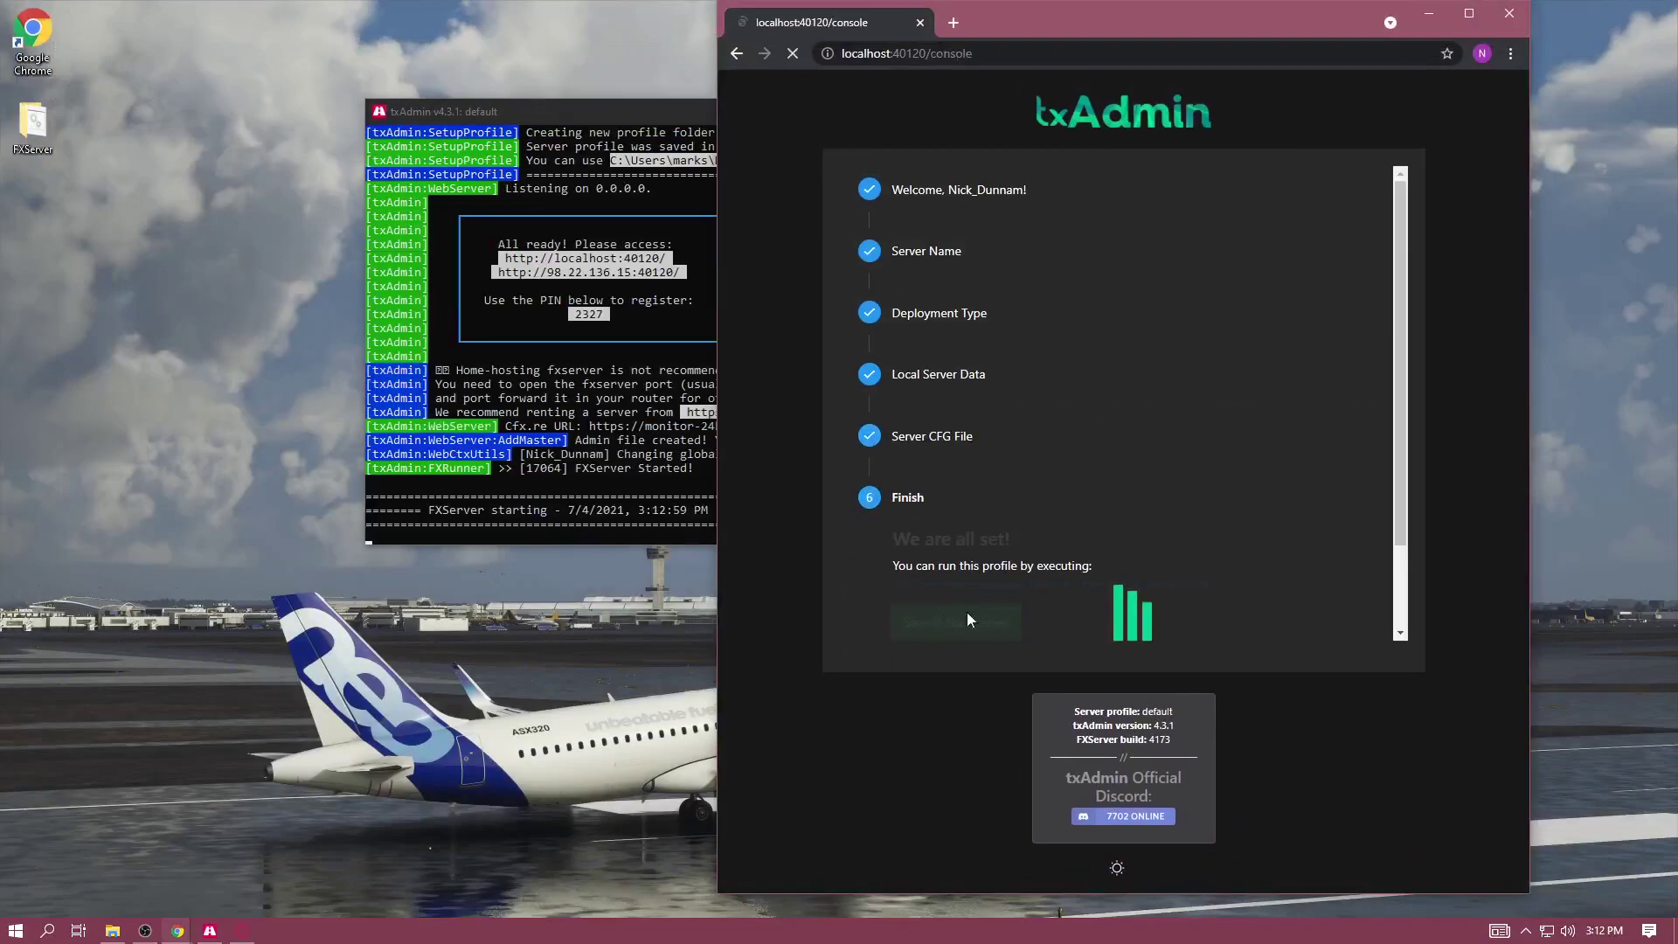
Step: Shift the txAdmin browser window aside while the server console loads
left_click_drag(1083, 30, 1510, 7)
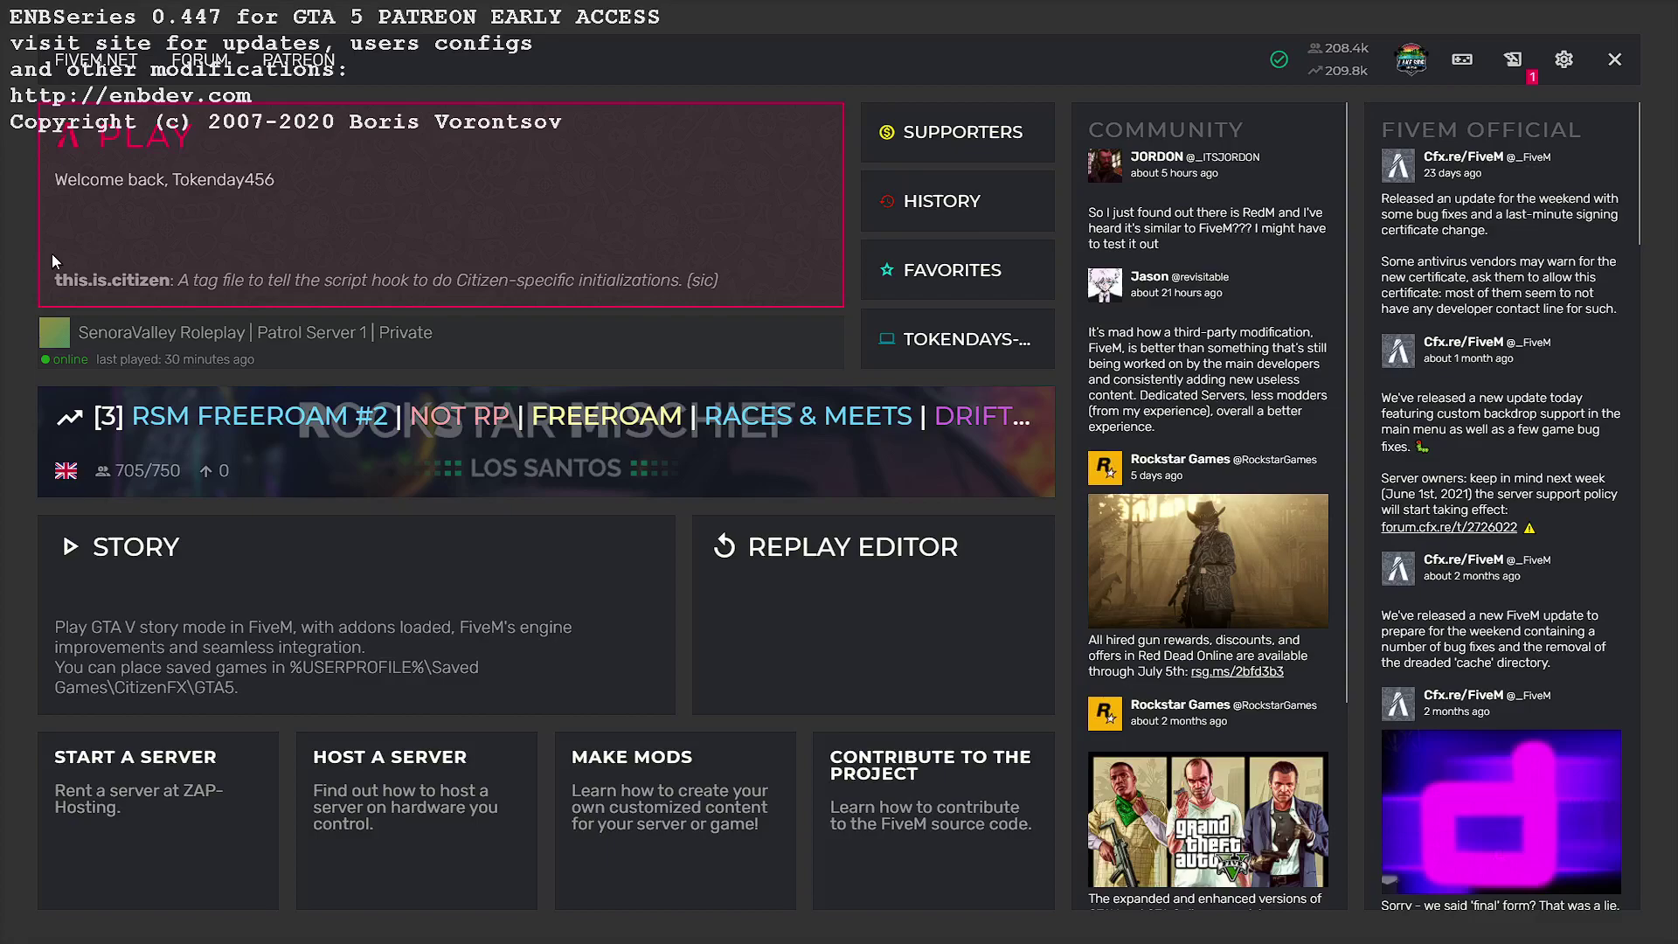
Step: Run the connect command in FiveM's F8 console to join the localhost server
key("F8")
type("conne")
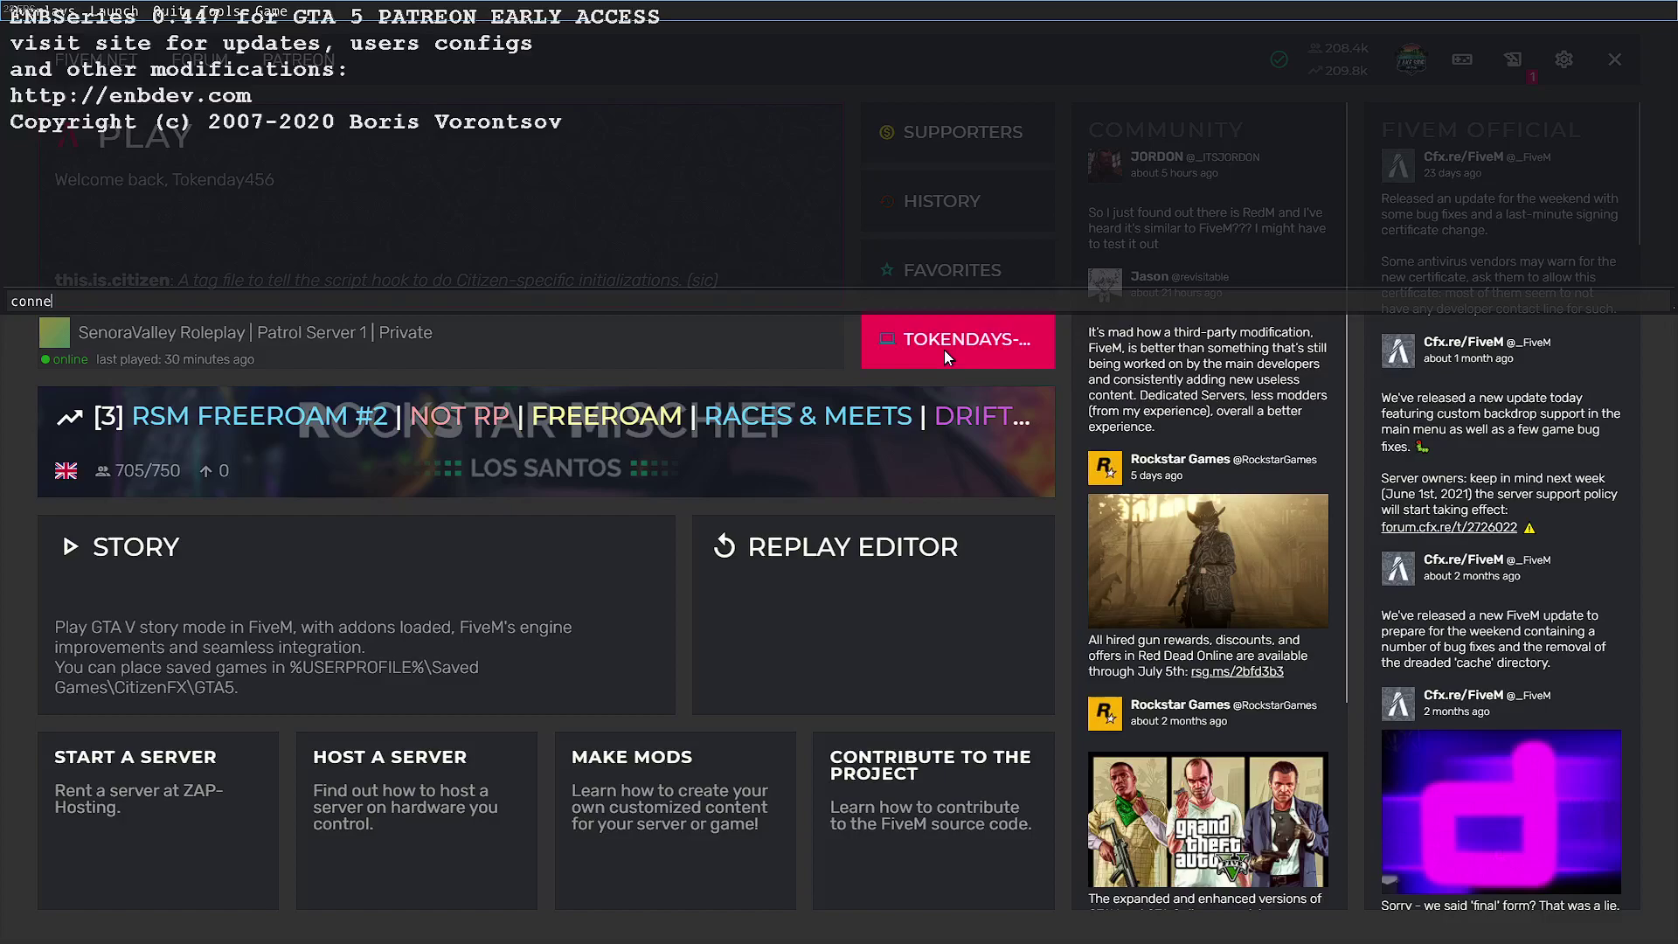
left_click(944, 350)
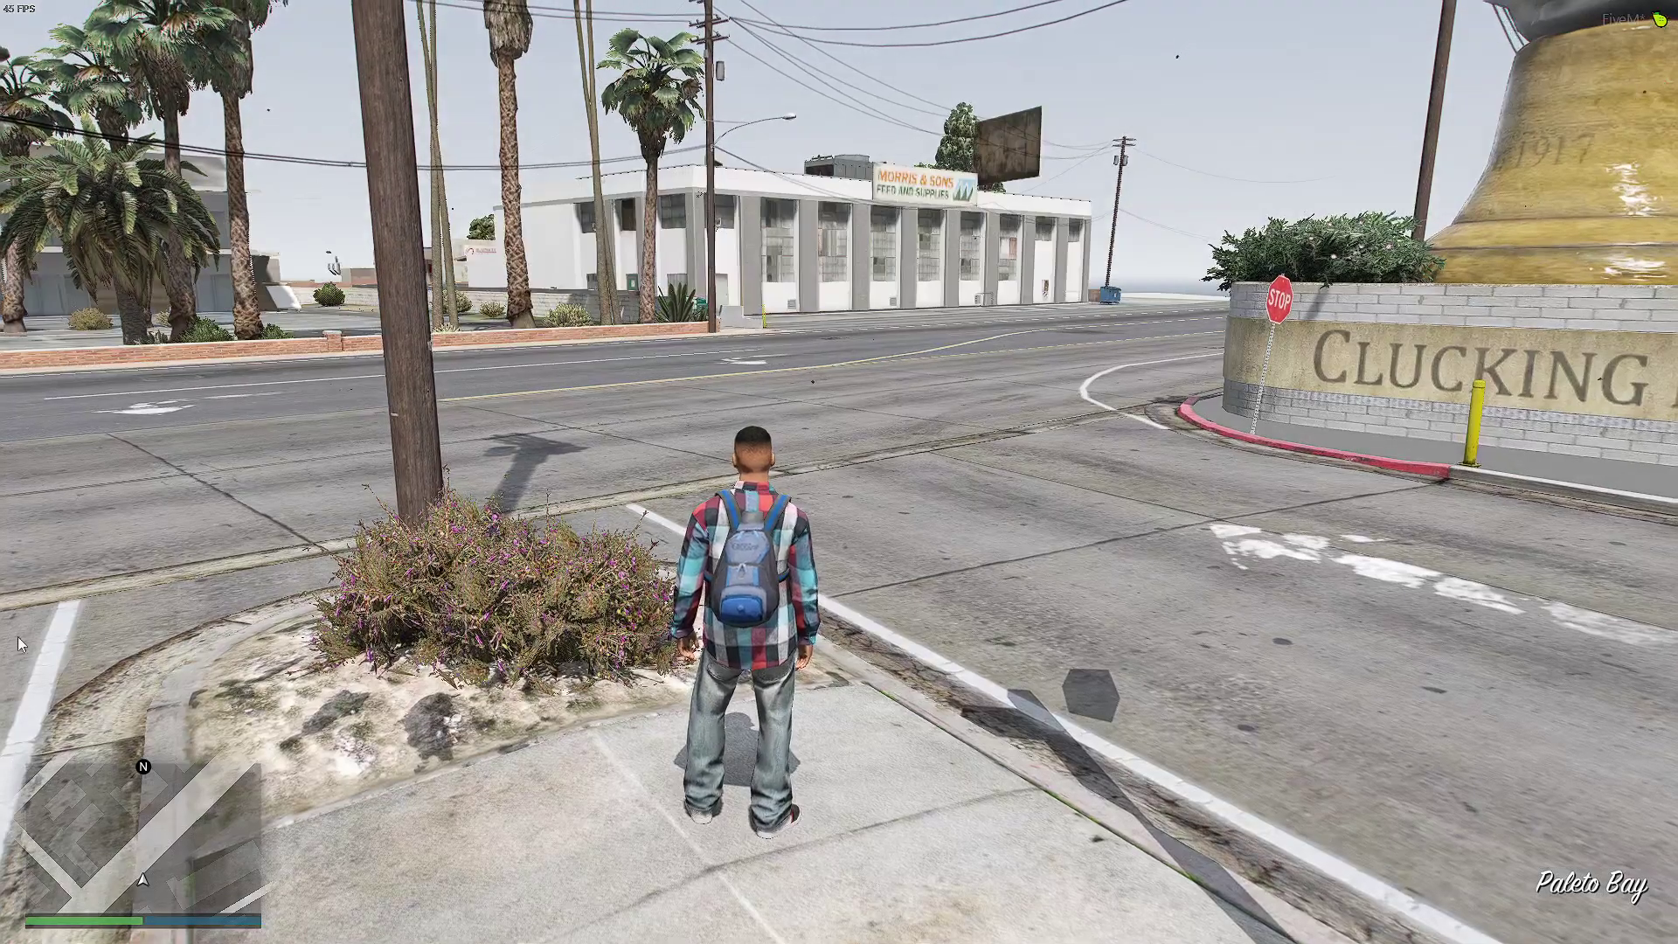
Step: Walk the character around the street with WASD
key("s")
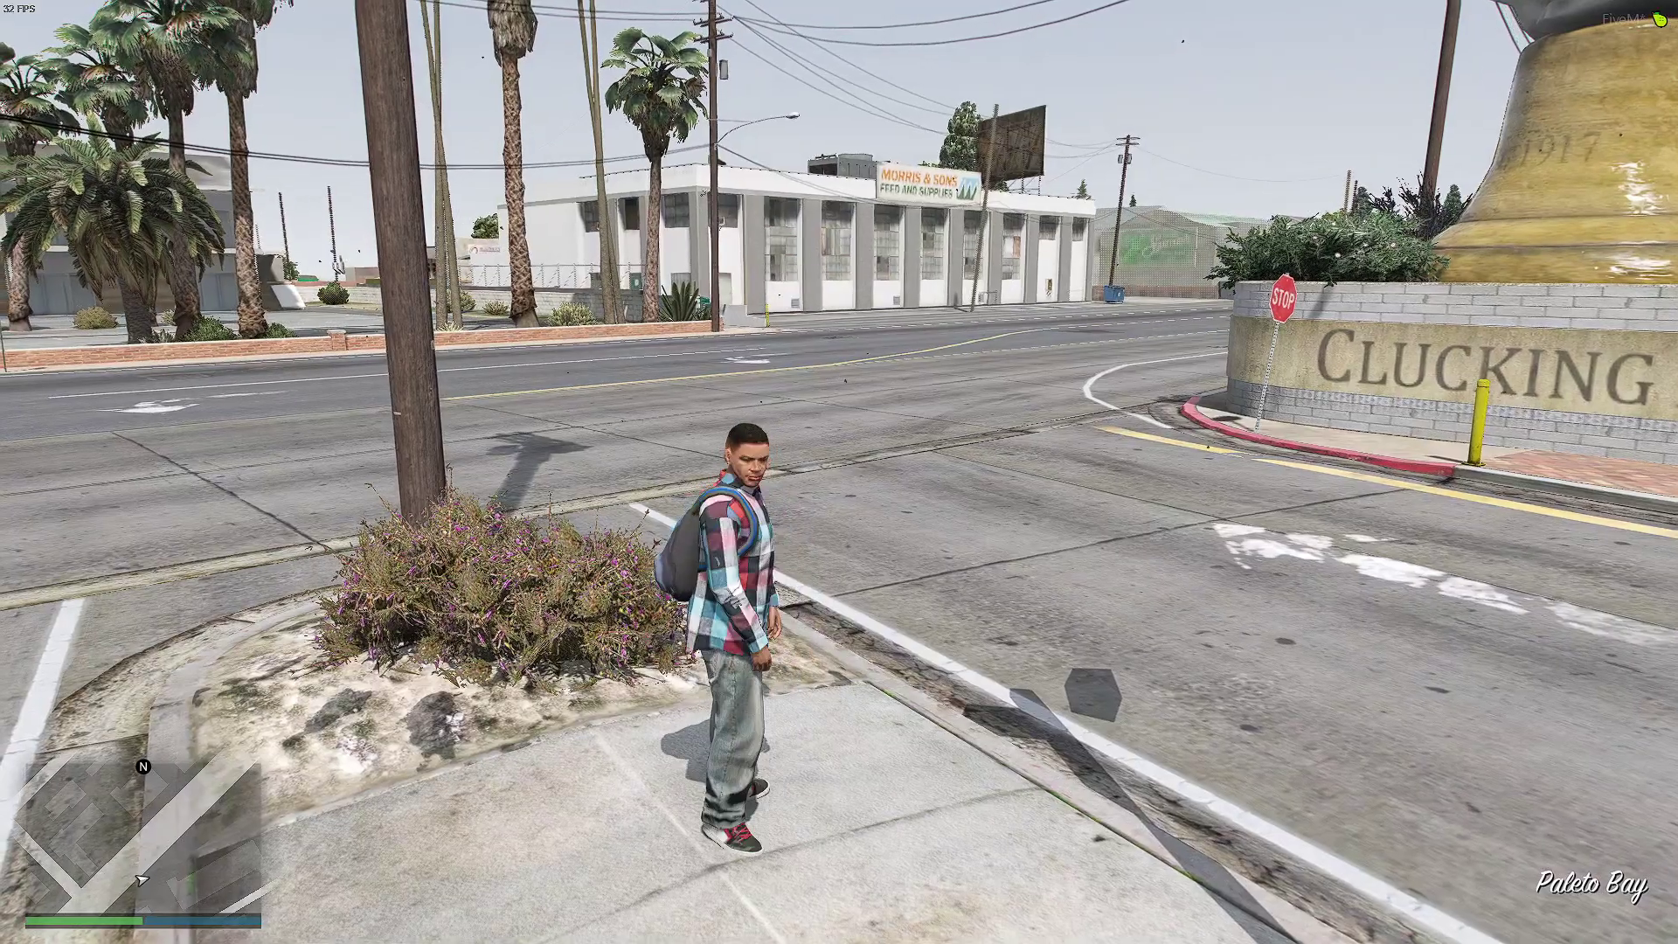
key("d")
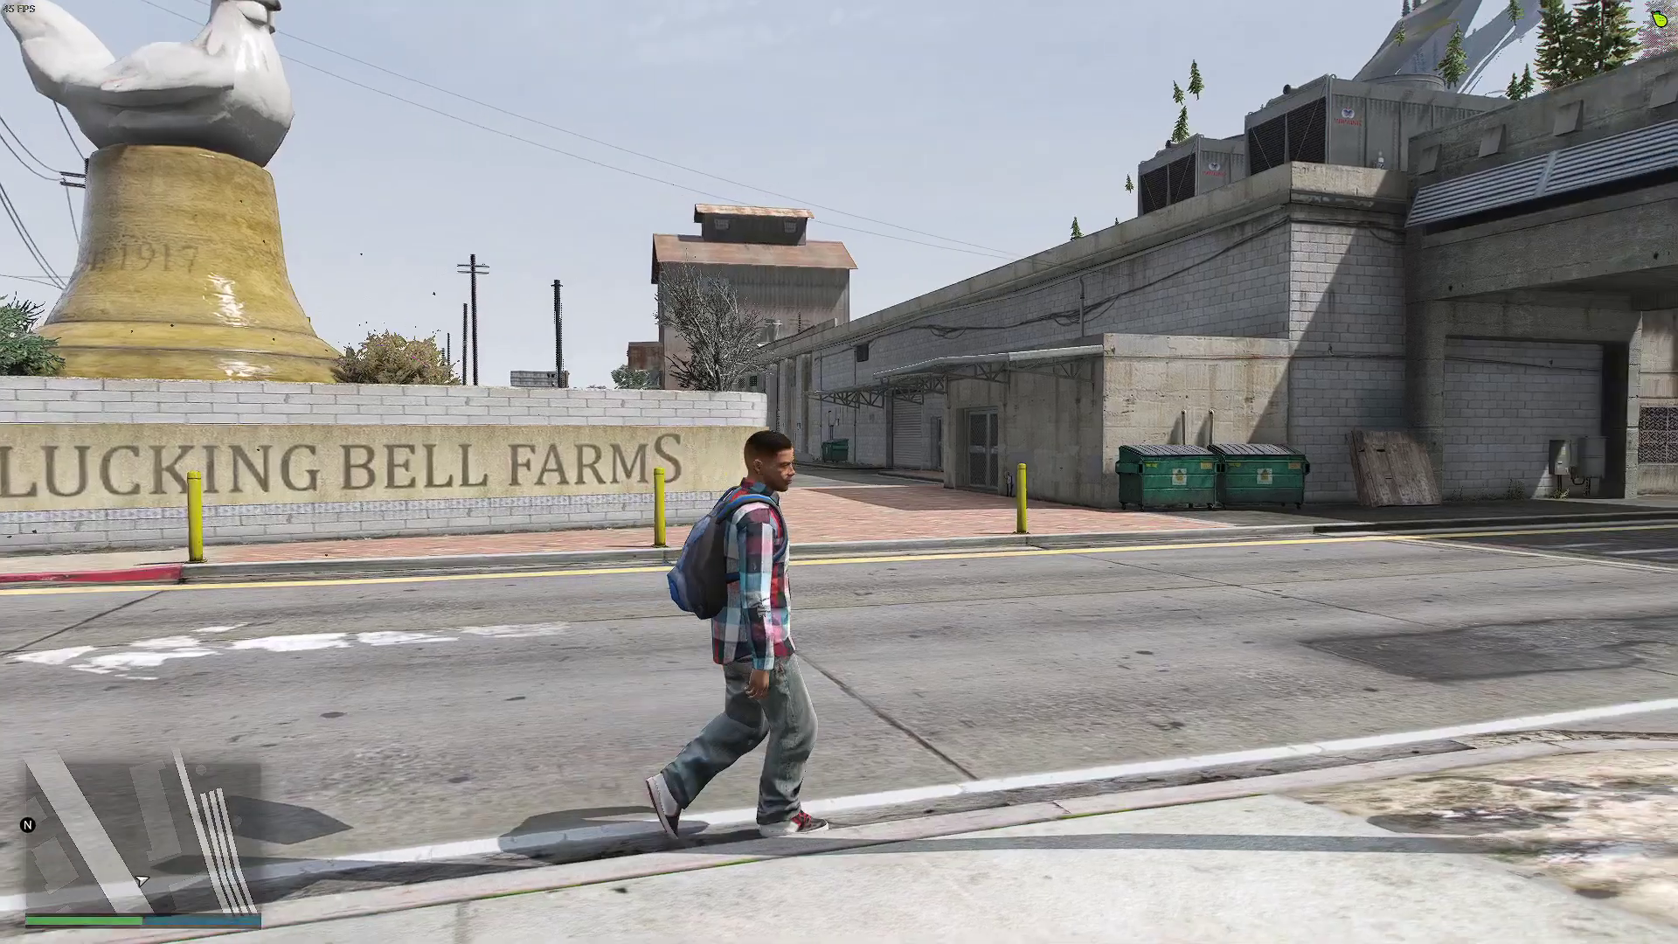
key("w")
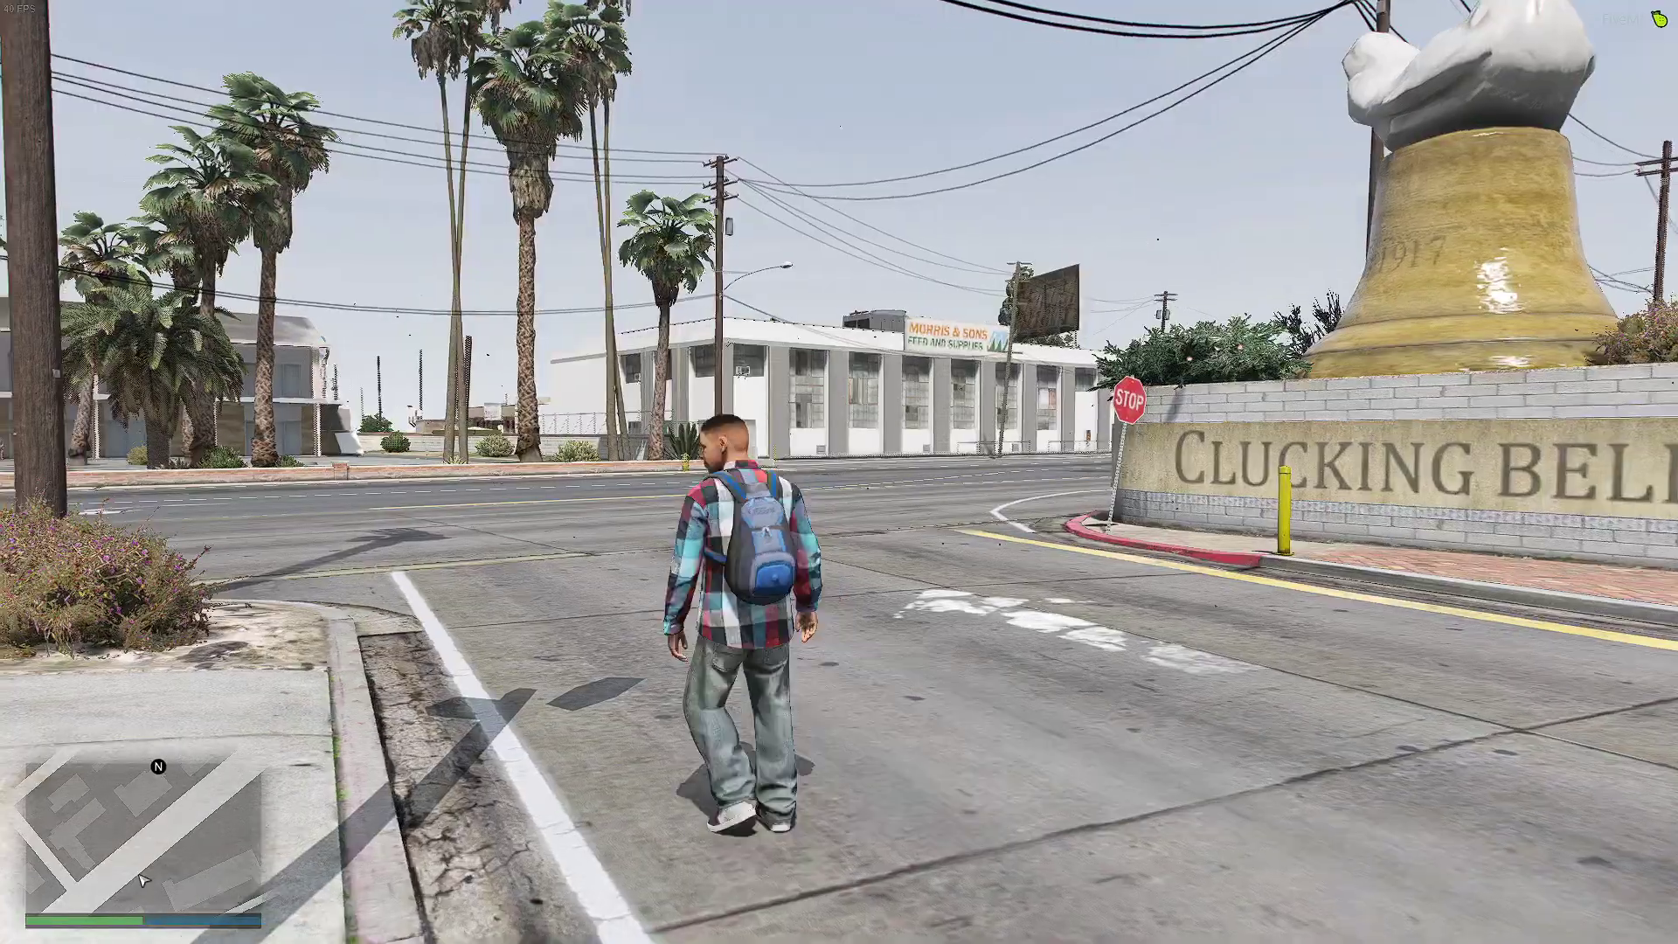
key("a")
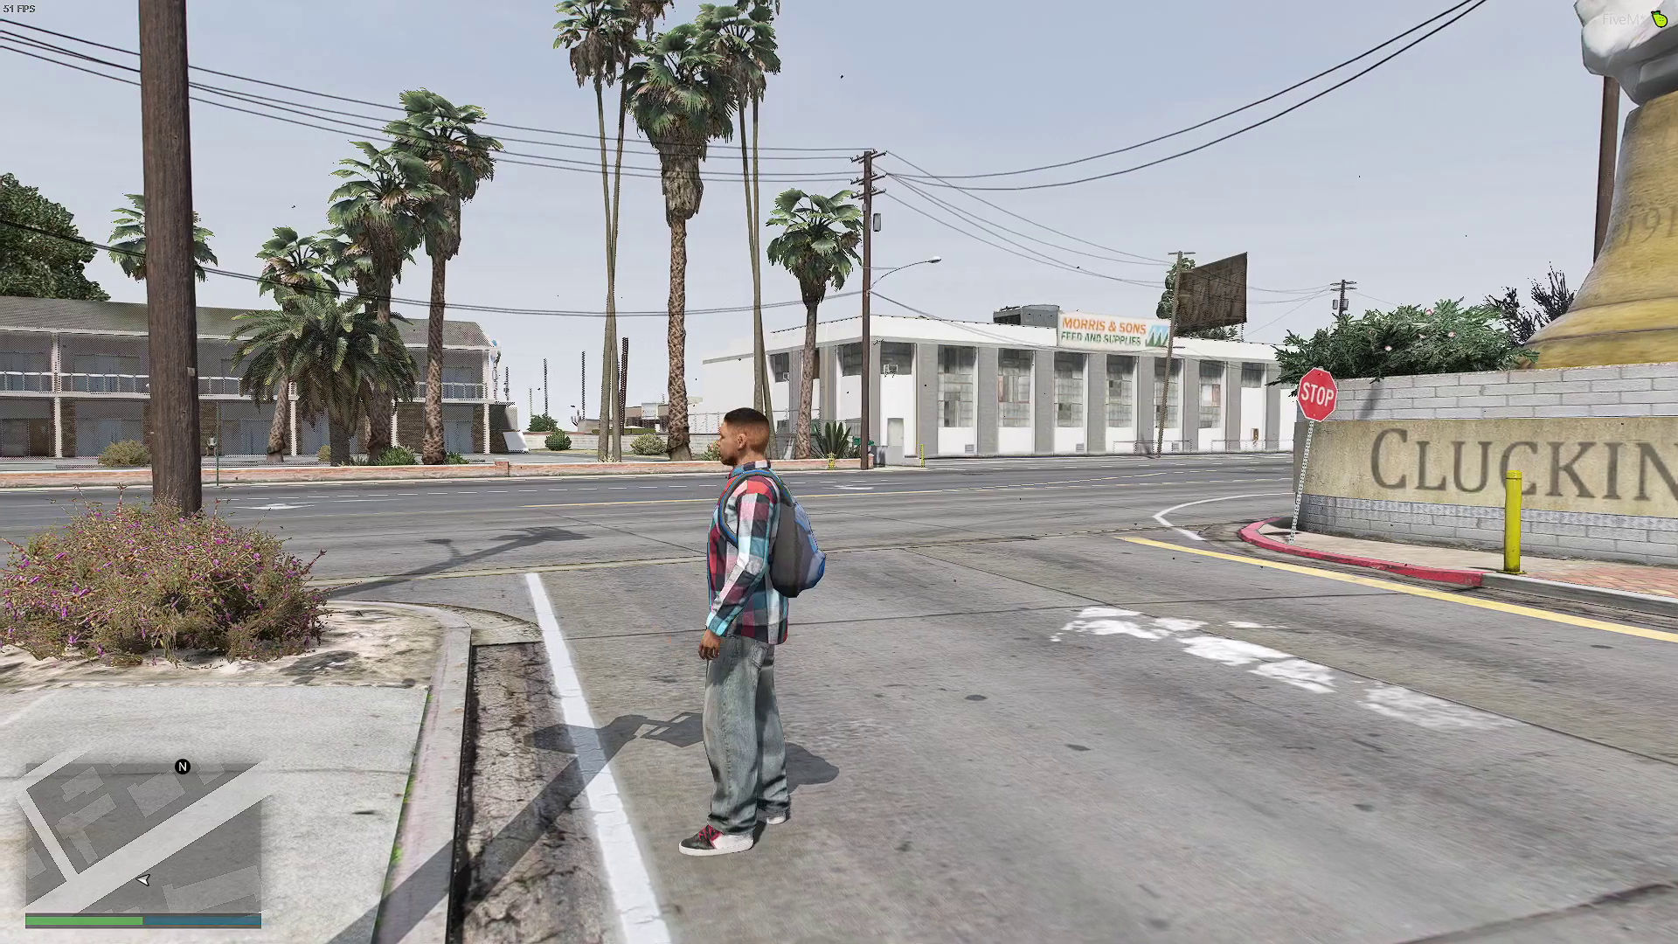
Step: Open the Menyoo trainer and move down to Teleport Options while walking
key("F8")
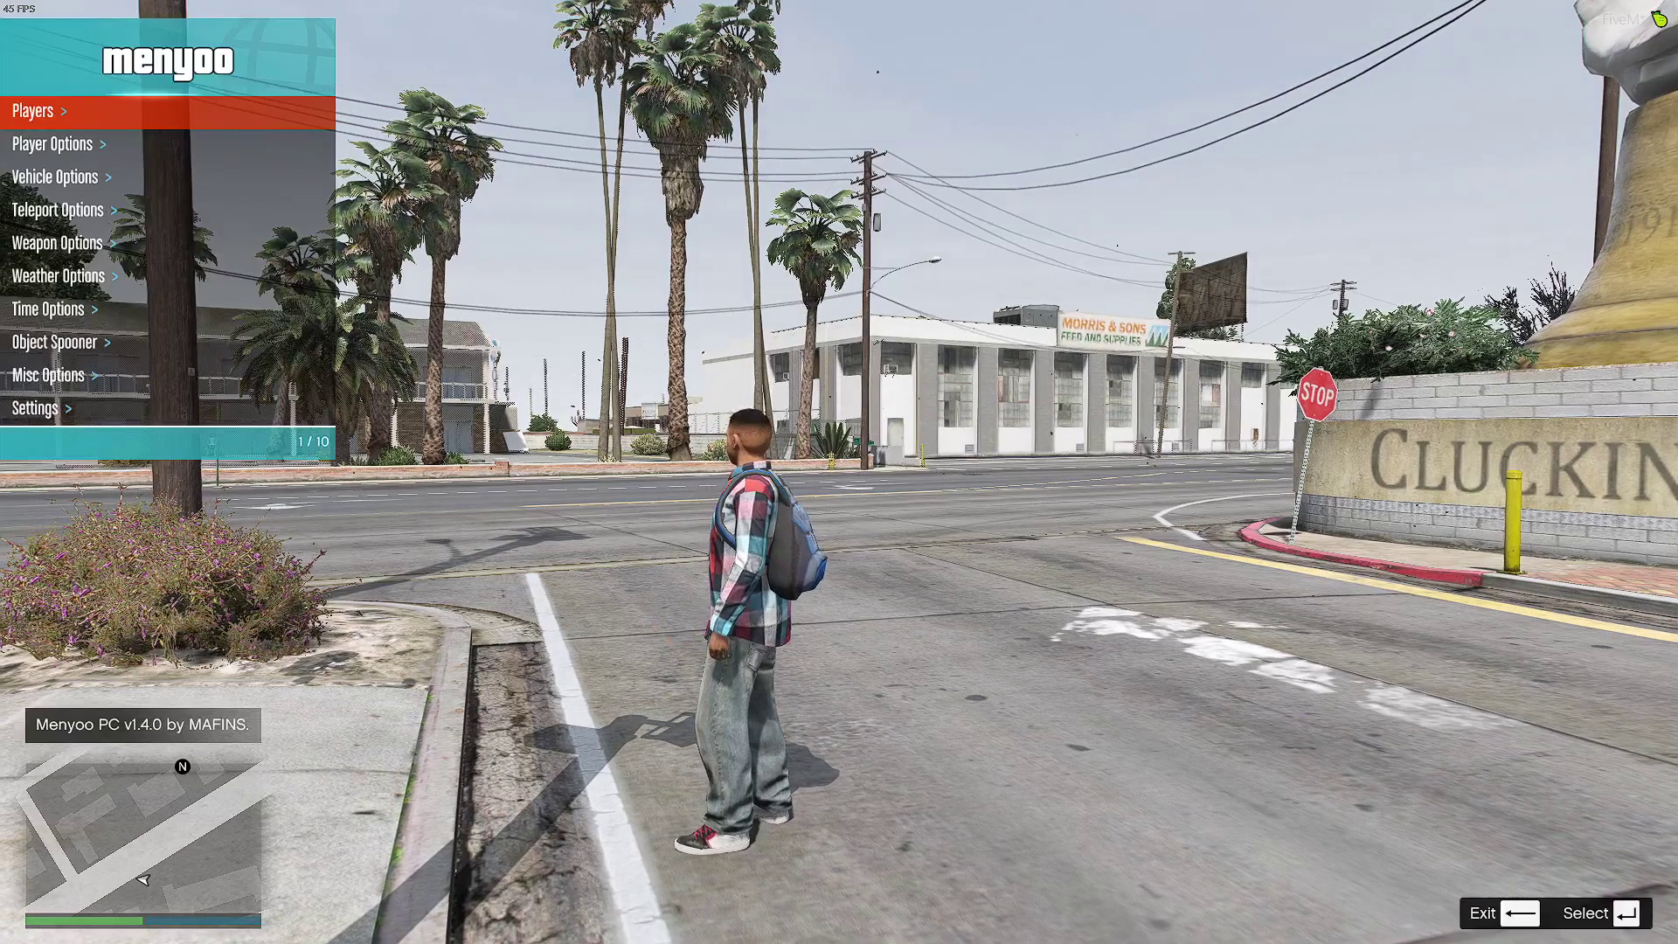
key("w")
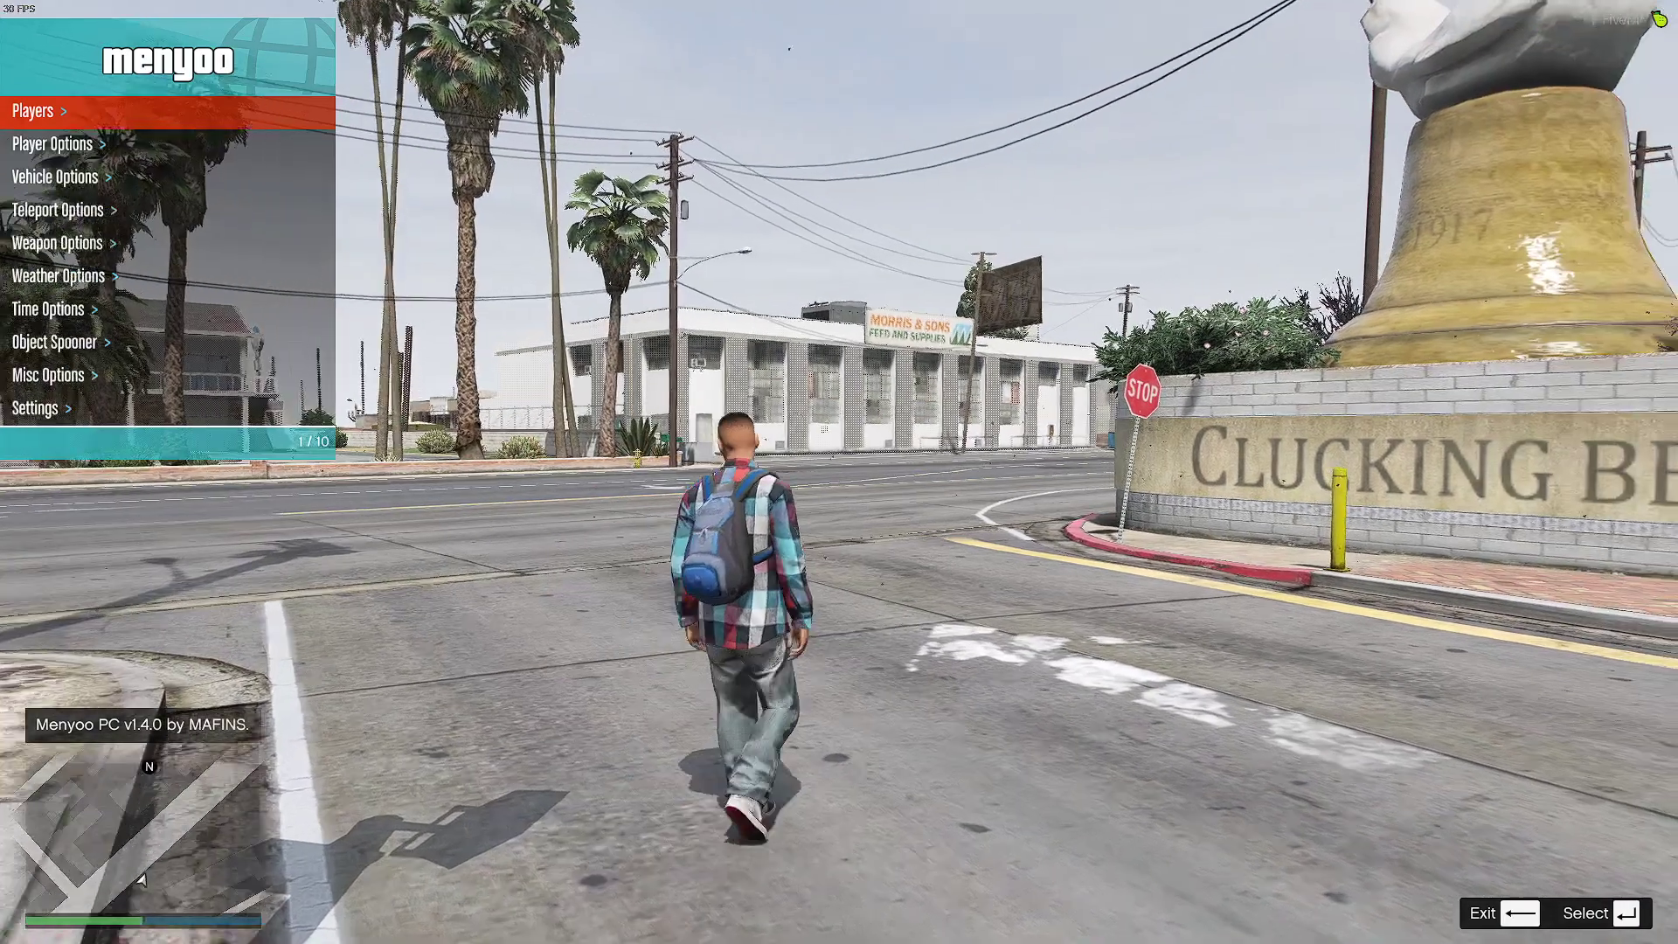
key("Down")
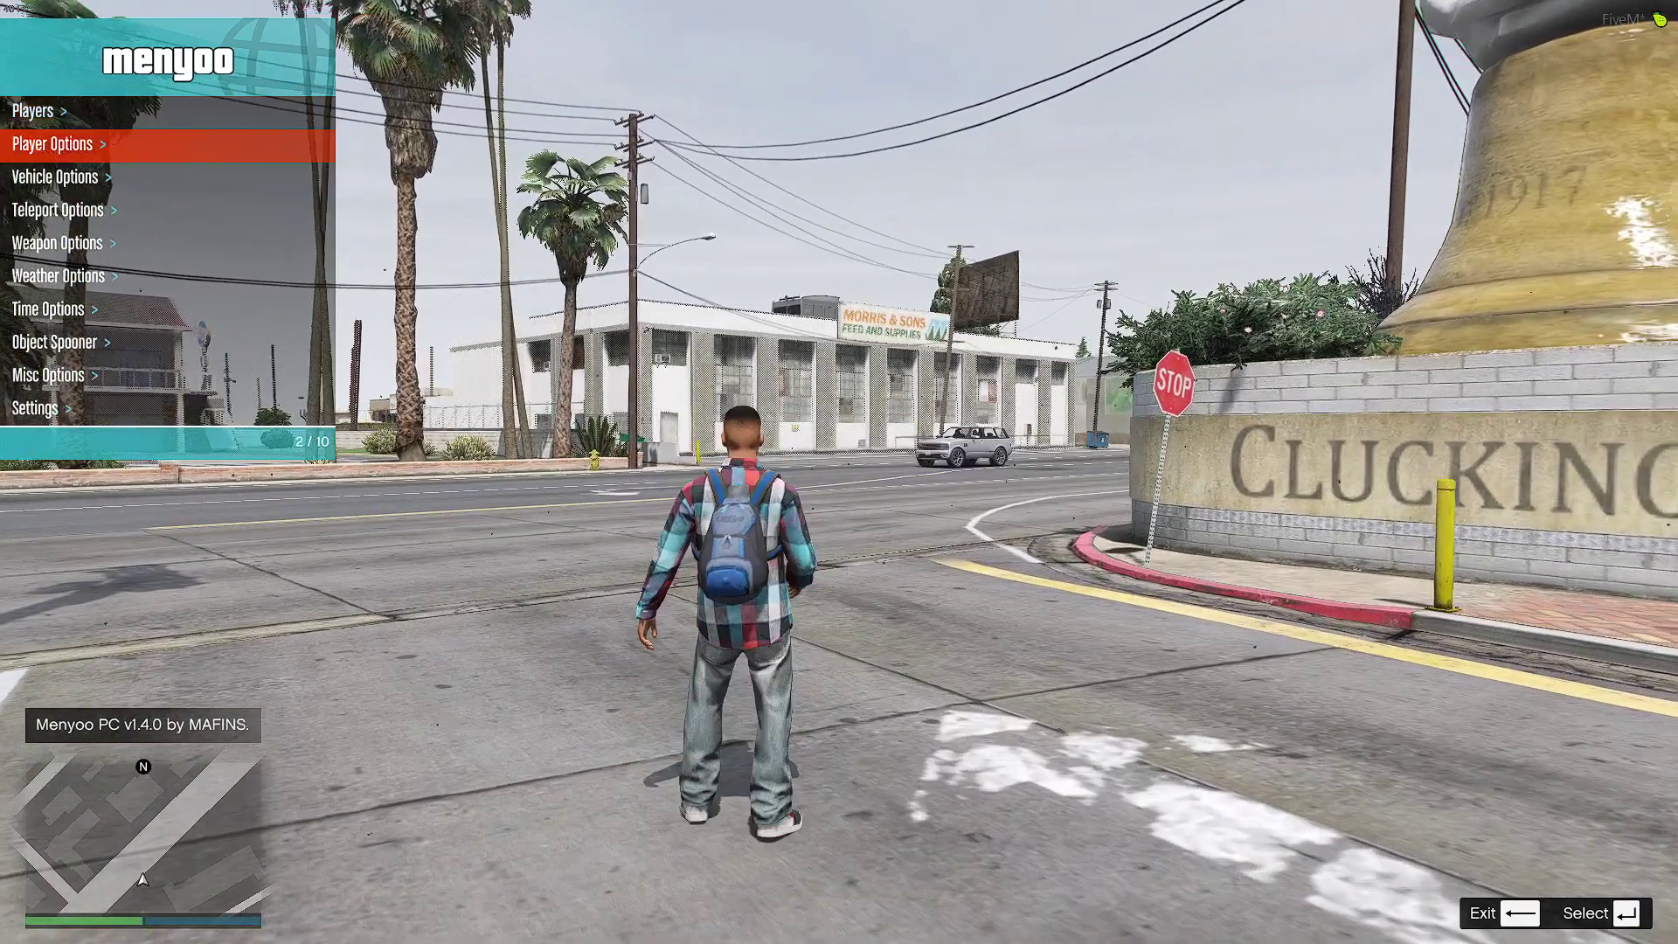
key("a")
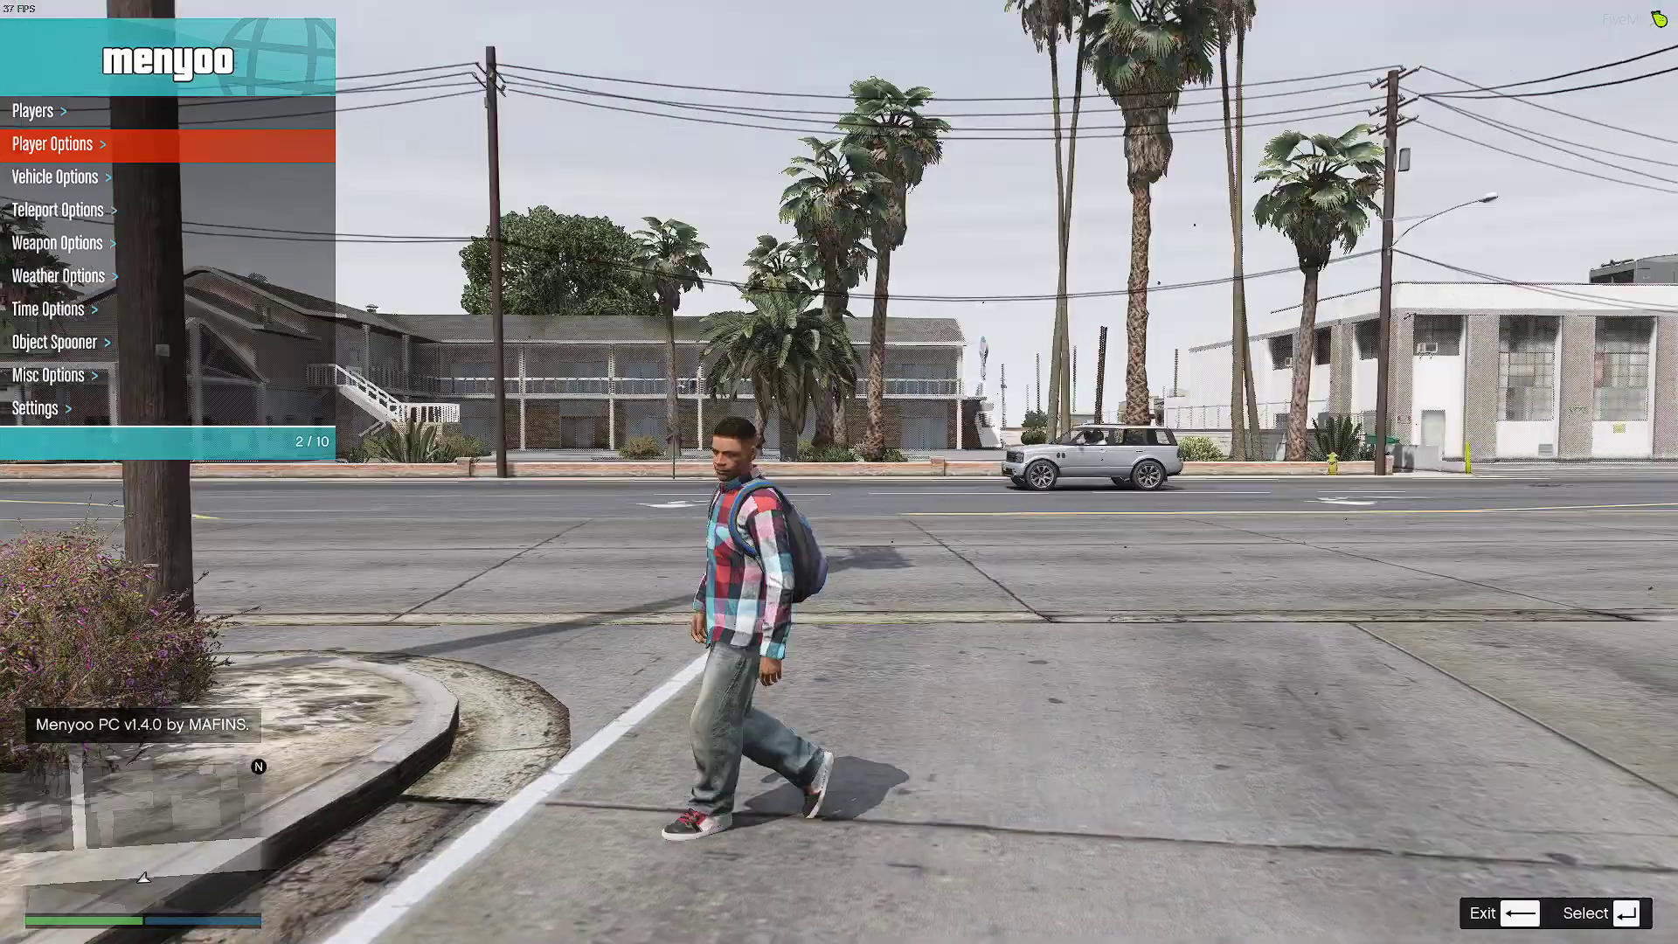
key("a")
key("a")
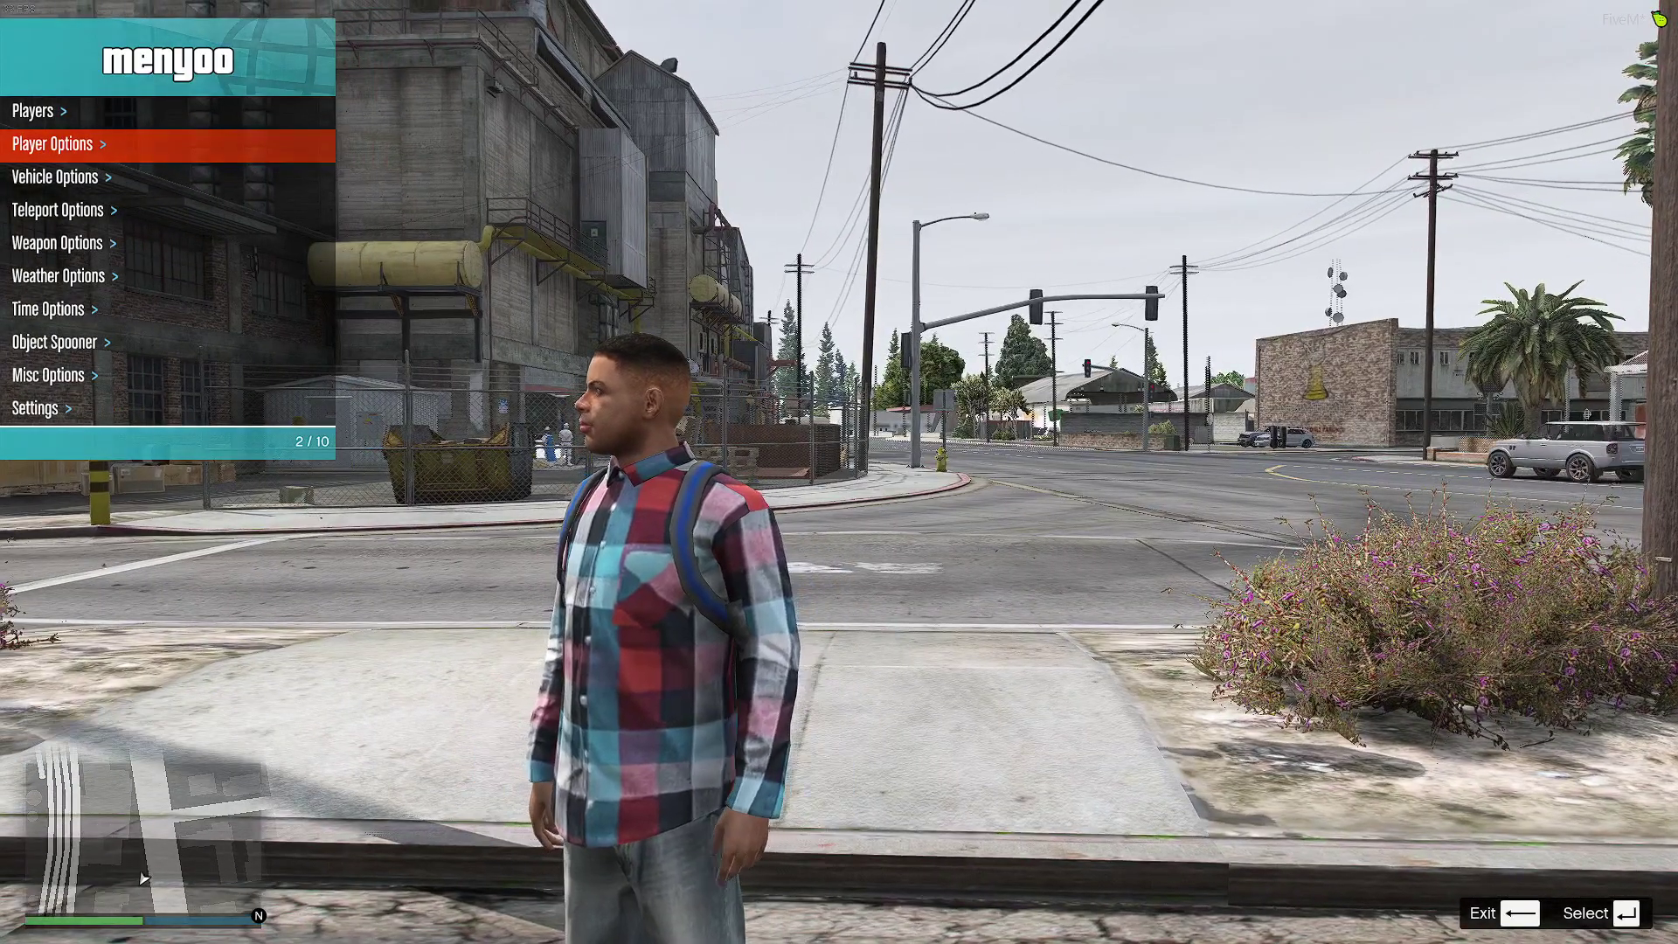
key("Down")
key("a")
key("a")
key("Down")
key("Down")
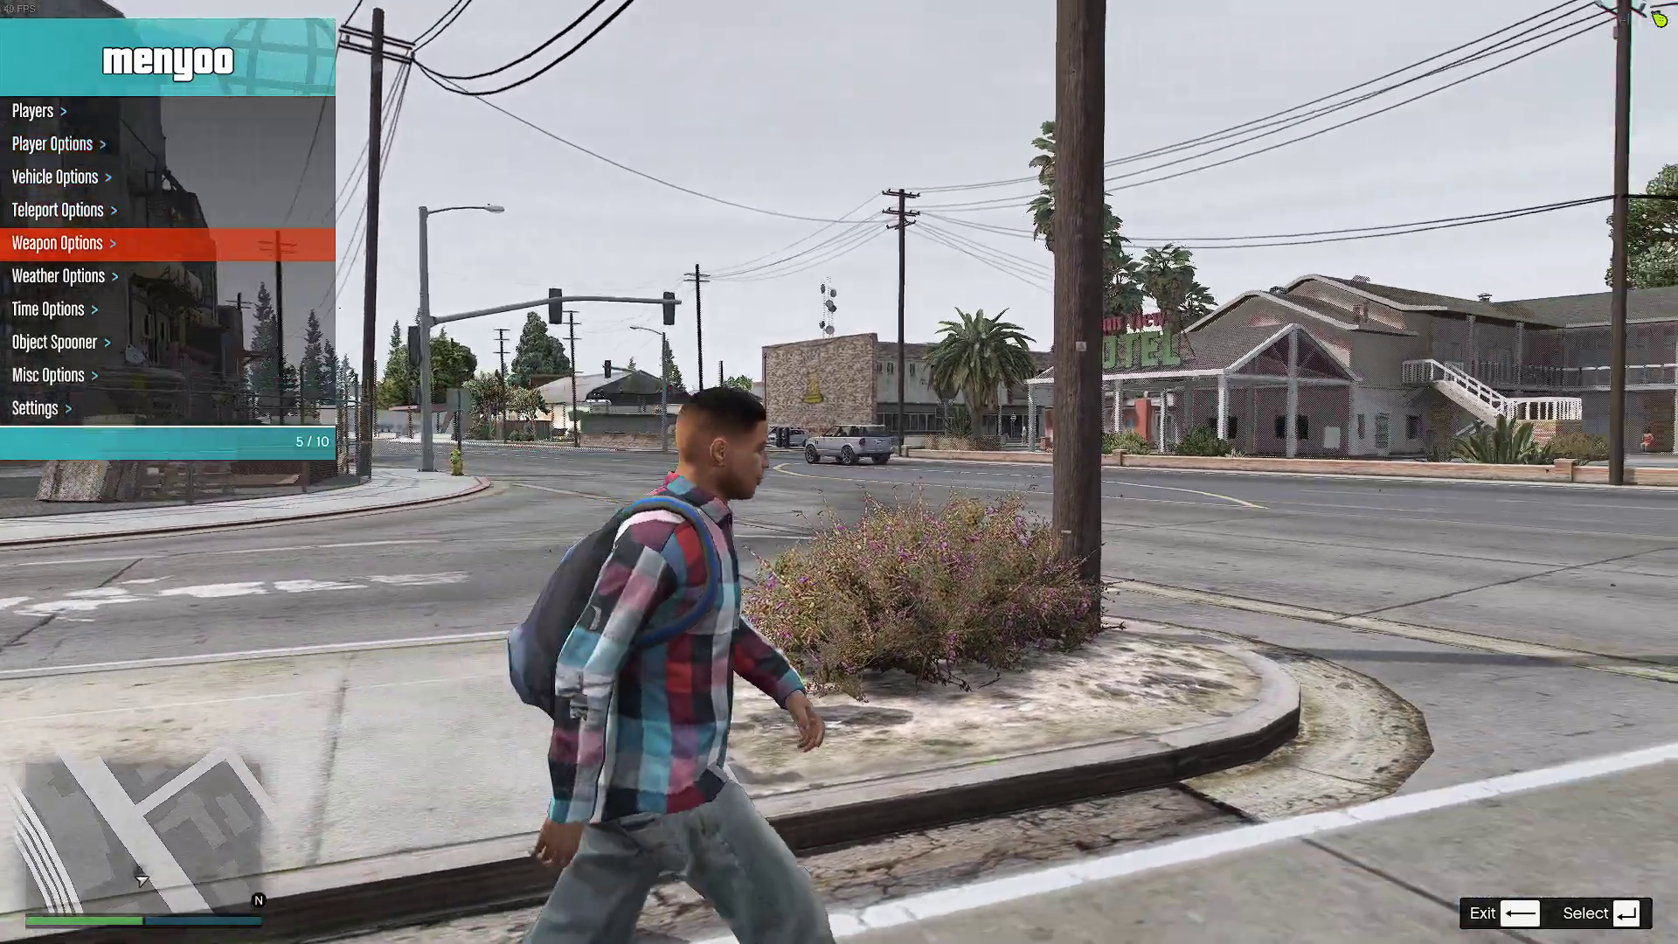
key("Down")
key("Up")
key("Up")
Step: Browse the teleport Locations list, then close the Menyoo trainer
key("Return")
key("Up")
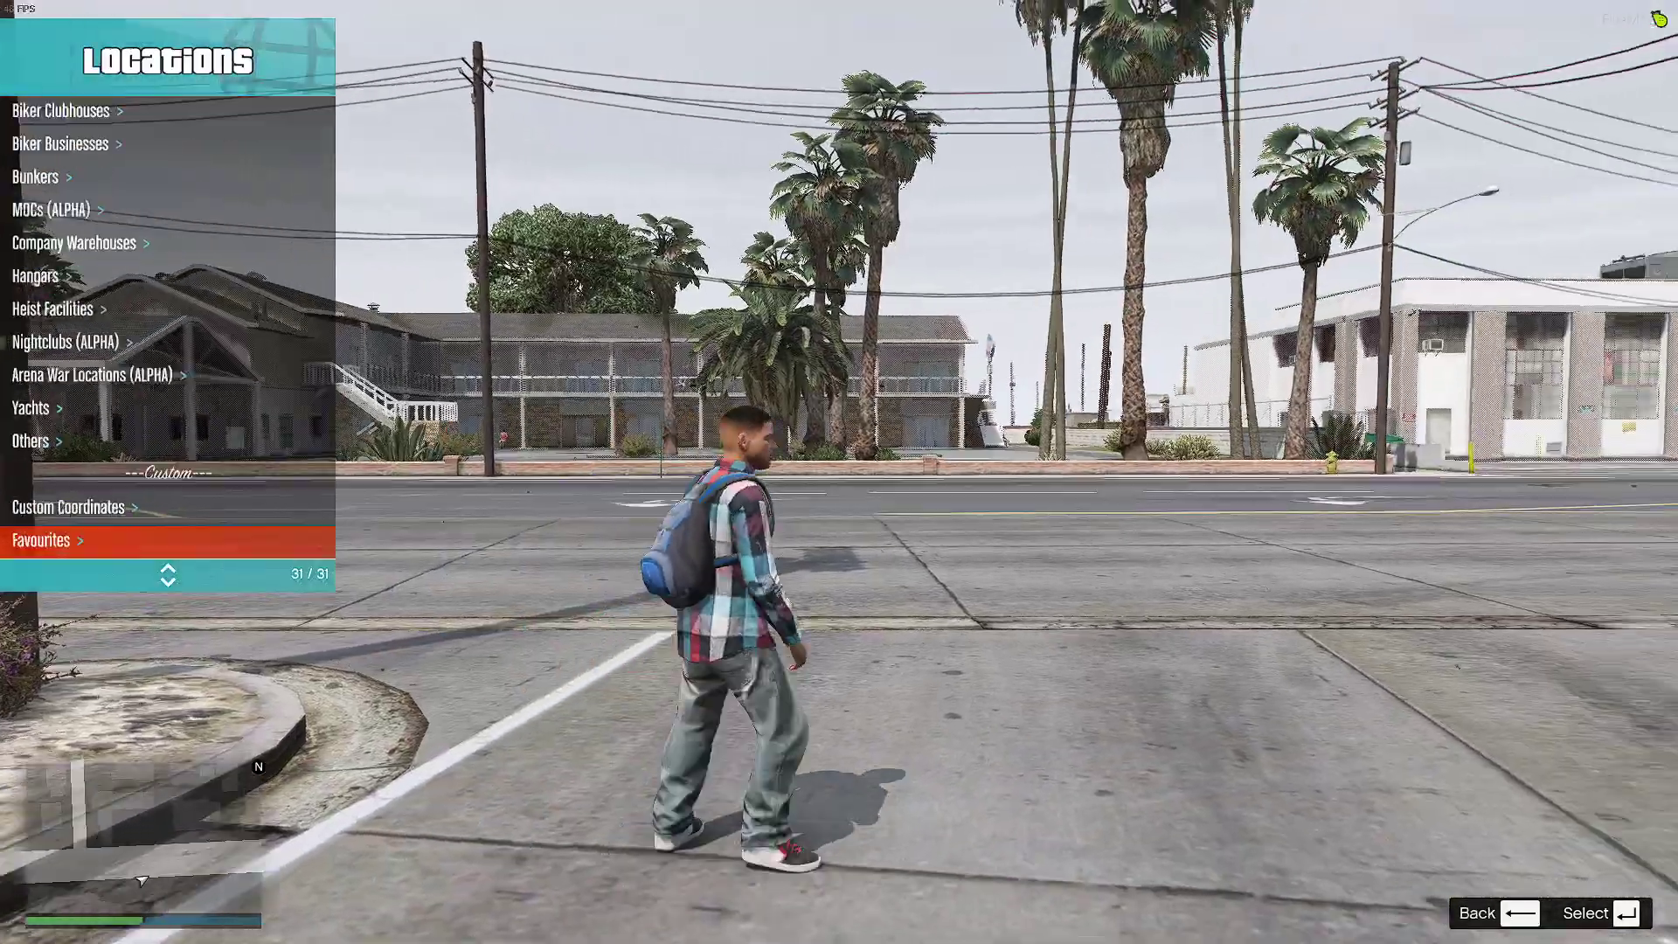
key("Up")
key("Down")
key("Down")
key("F8")
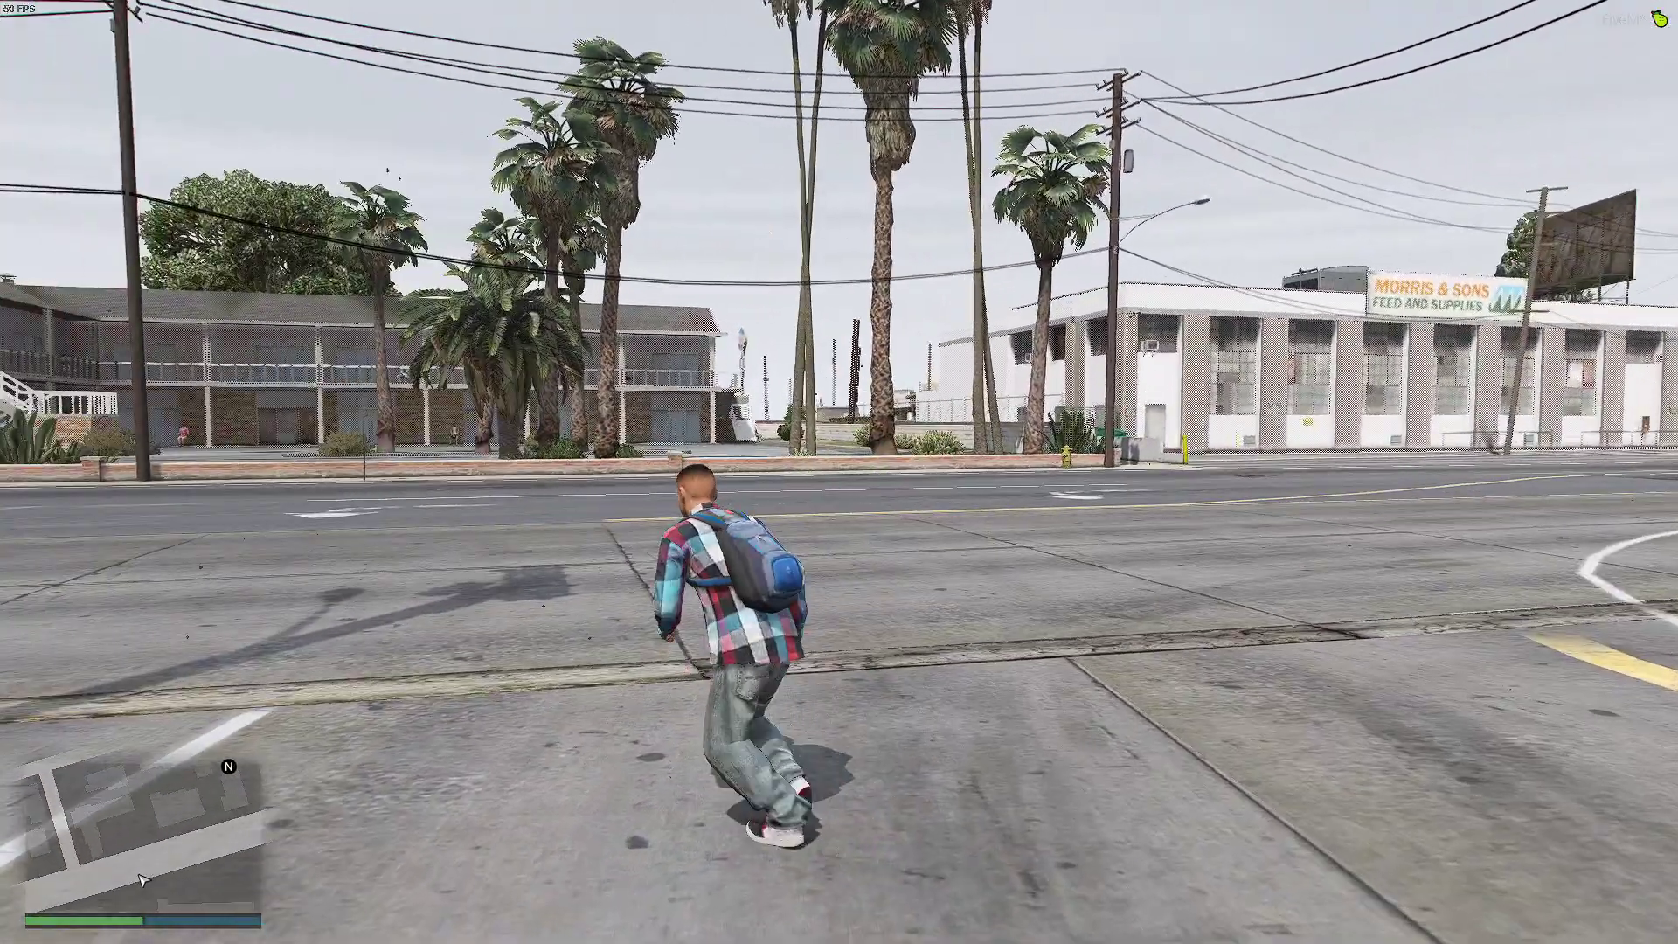
Step: Run the character across the road, then briefly show and dismiss the Start menu
key("shift+w")
key("w")
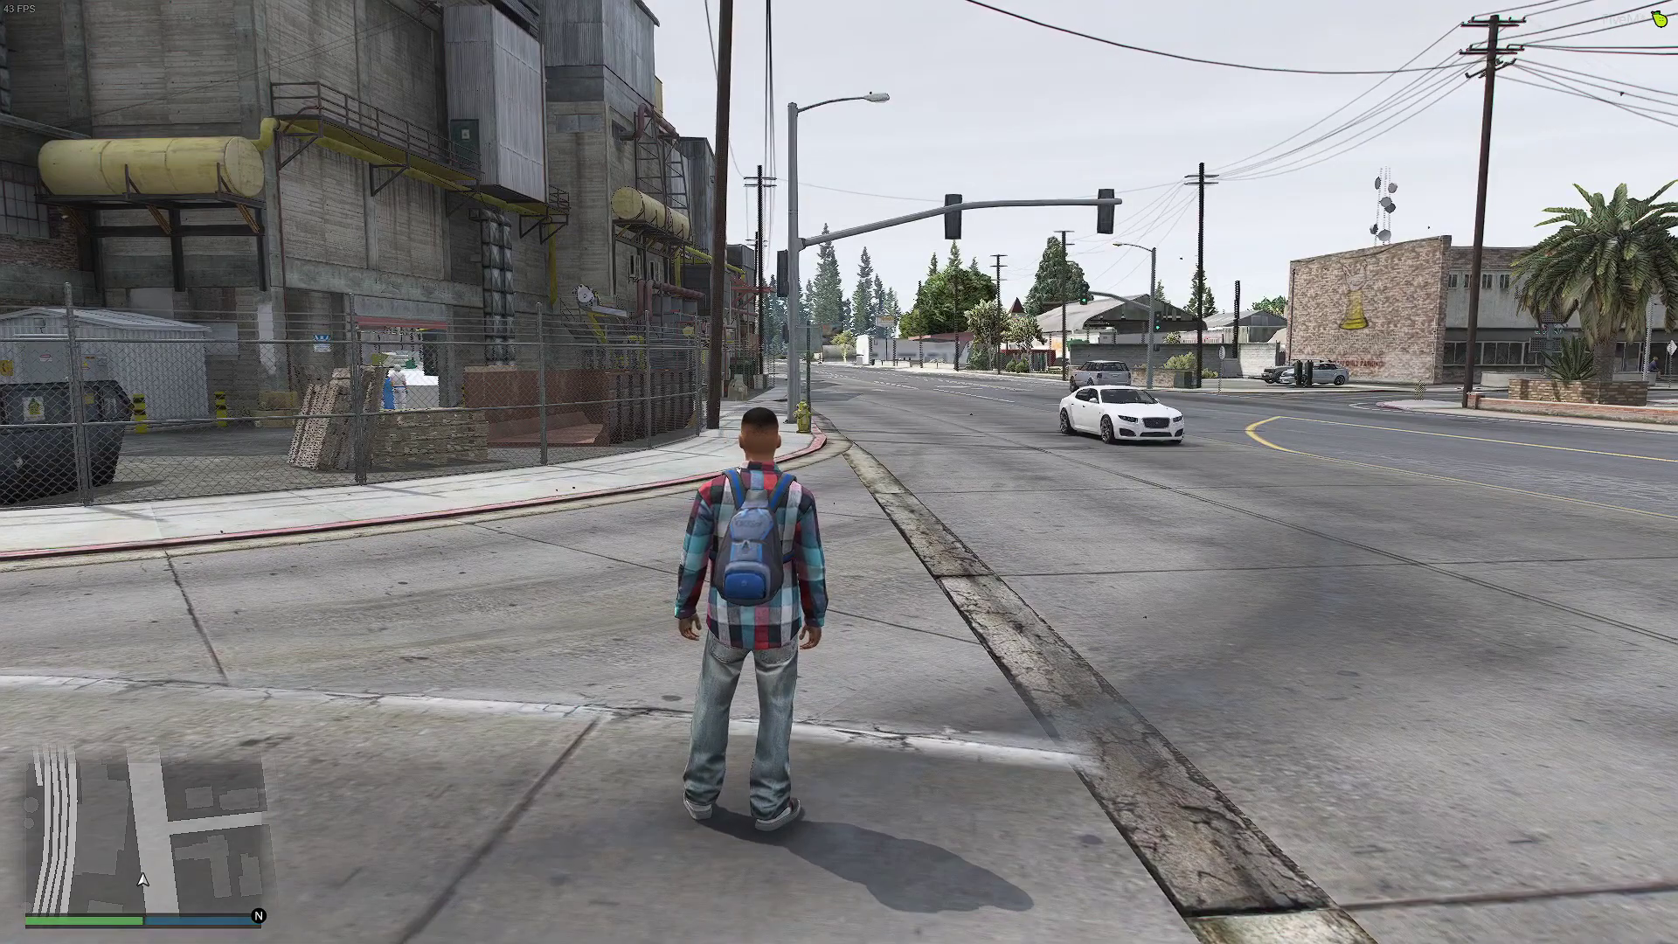
key("super")
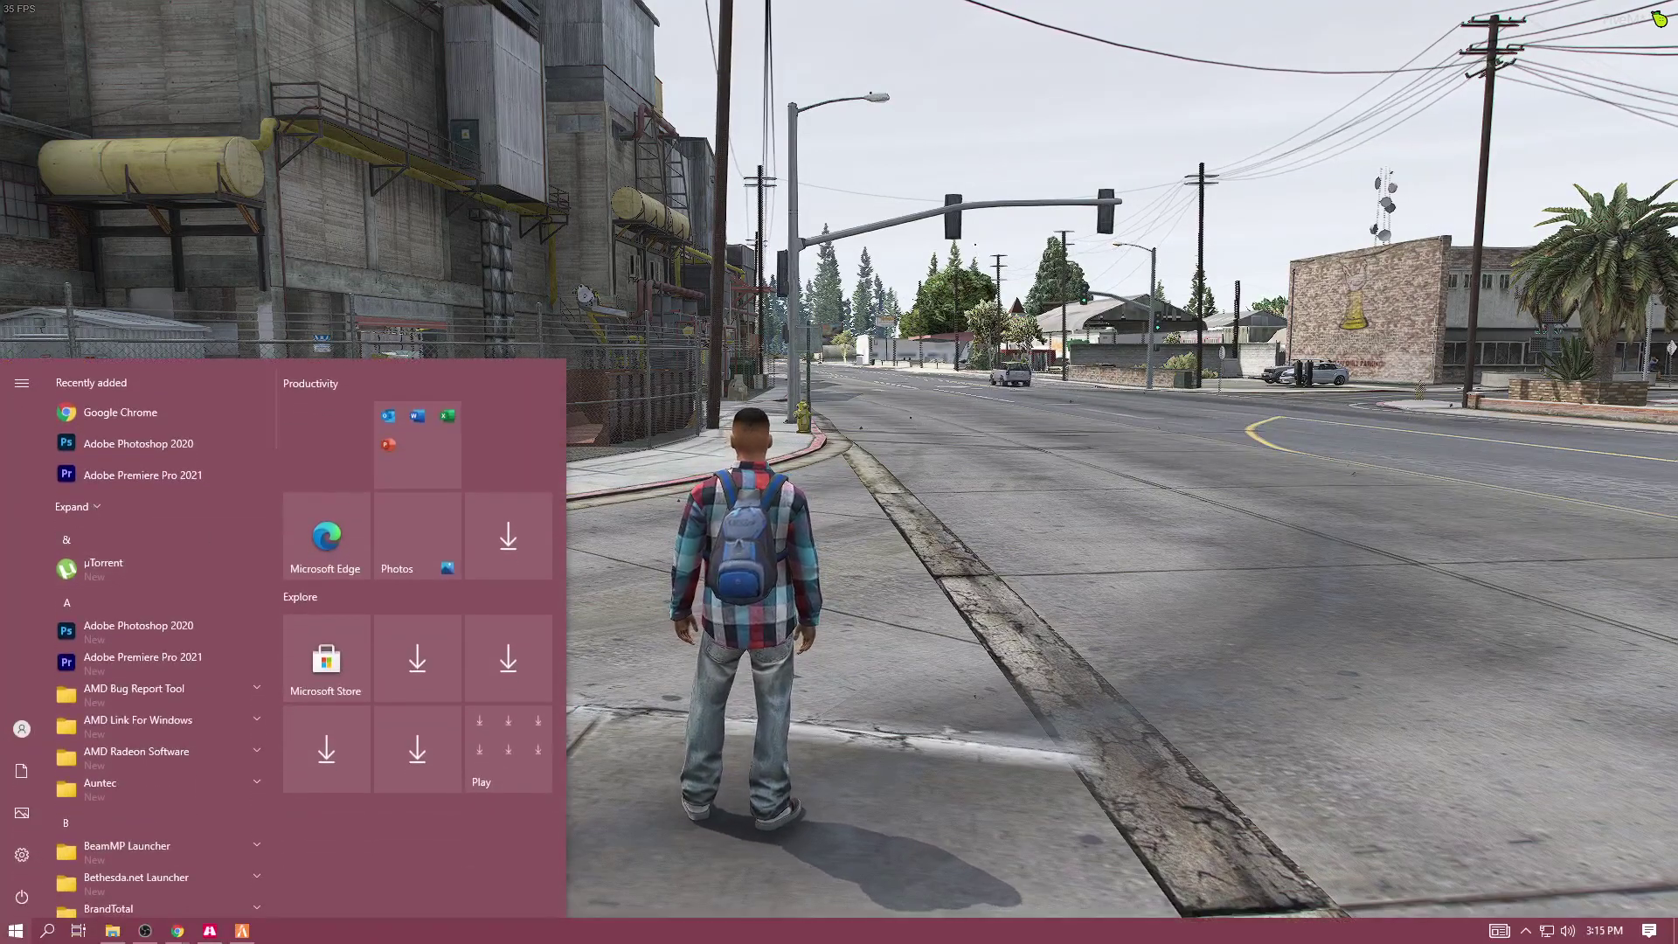
key("super")
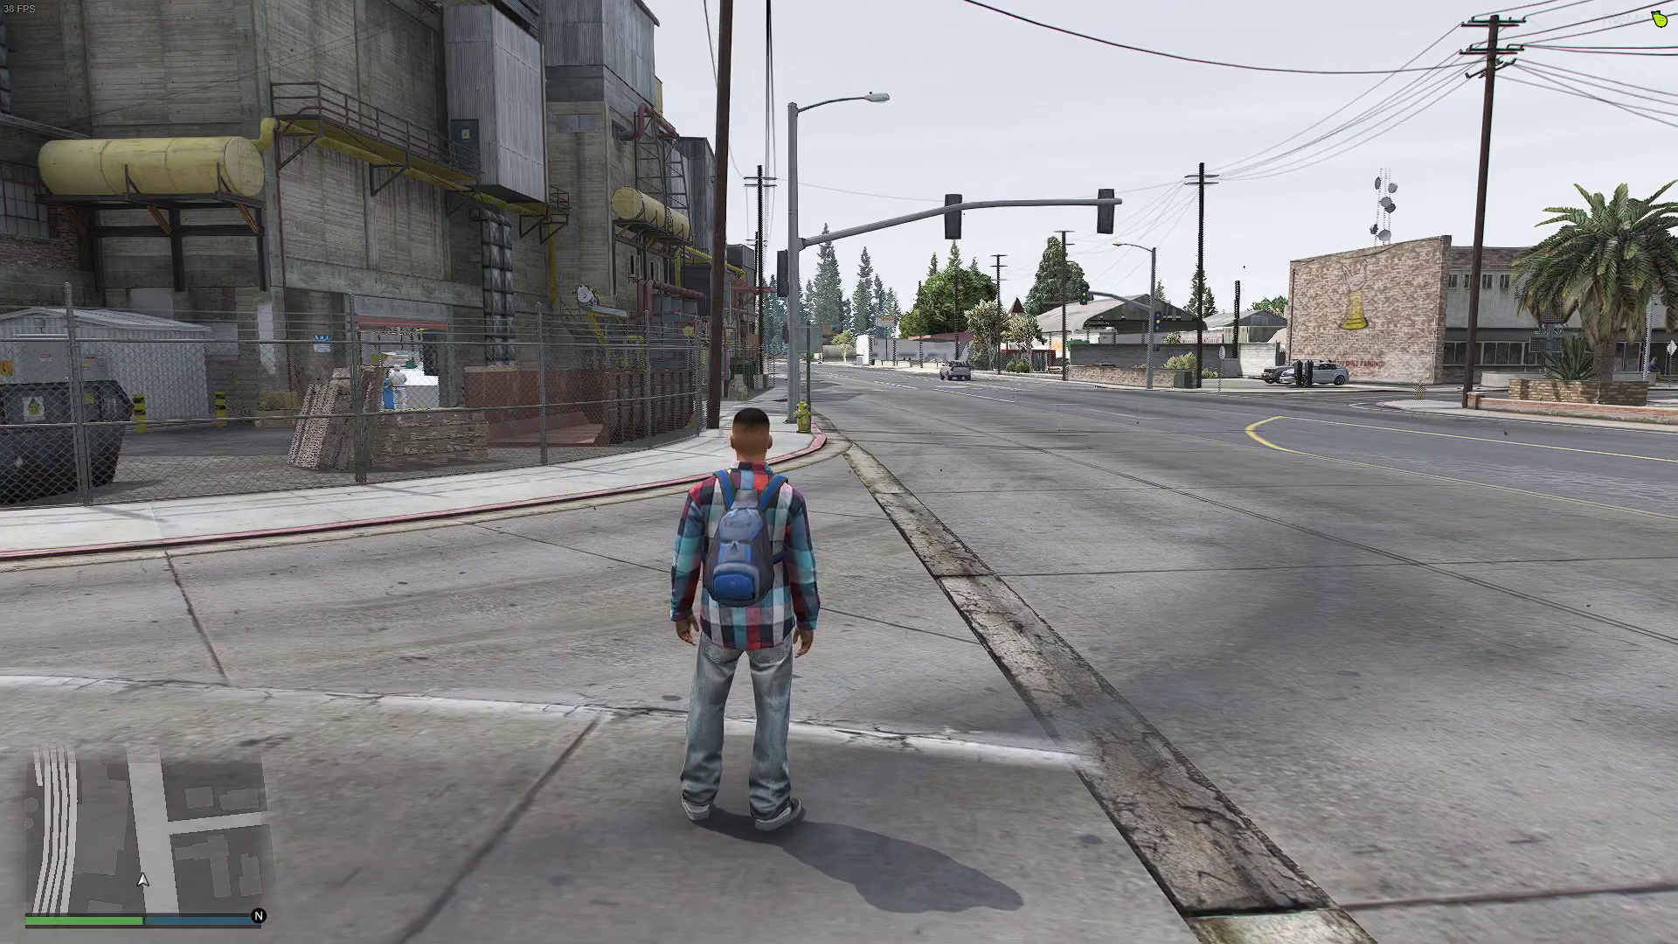